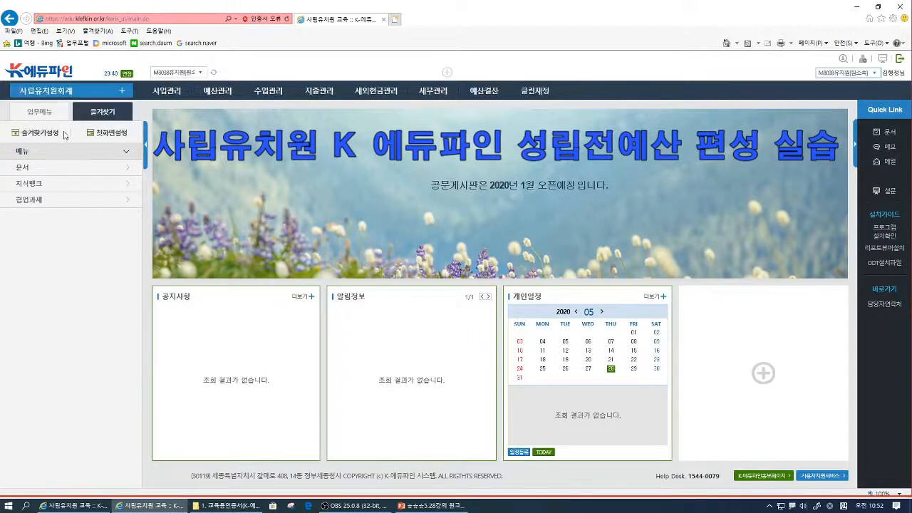
# - Look up the kindergarten's organisation record in 기초정보관리 and the 2020 department list in 부서코드관리
pyautogui.click(175, 98)
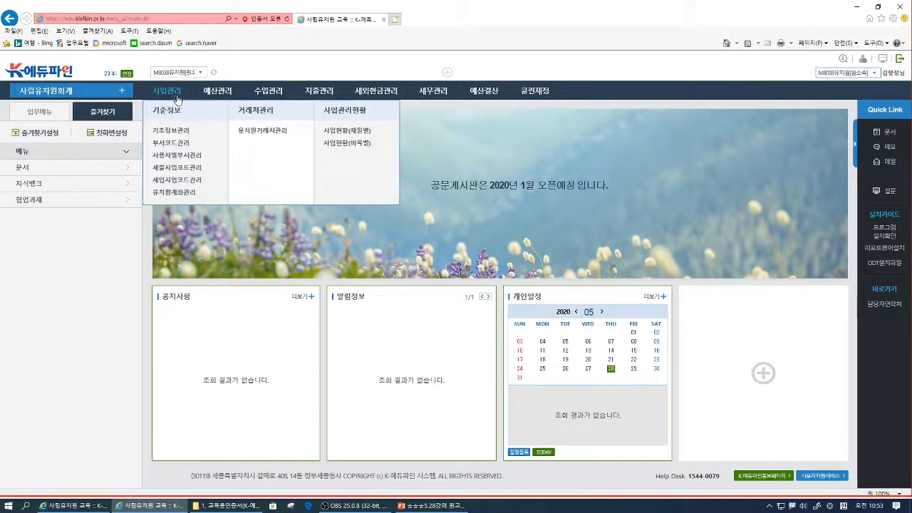
pyautogui.click(175, 136)
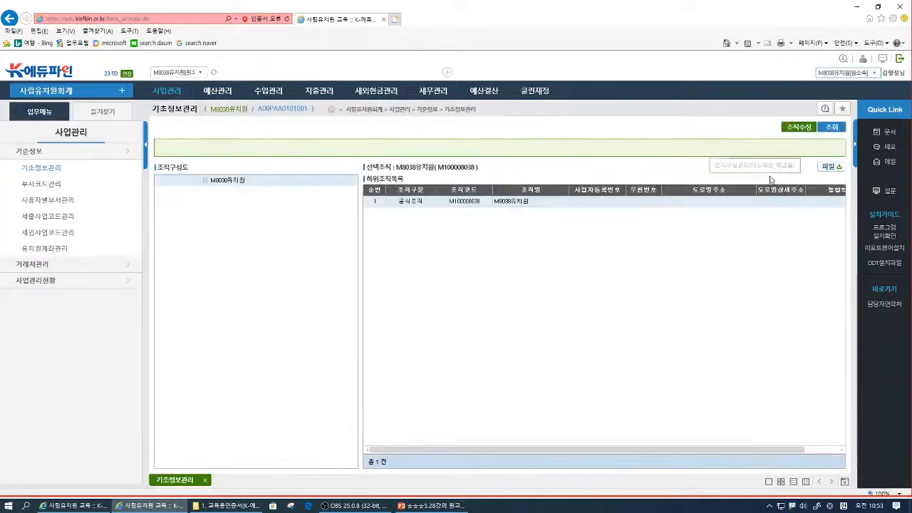
pyautogui.click(834, 130)
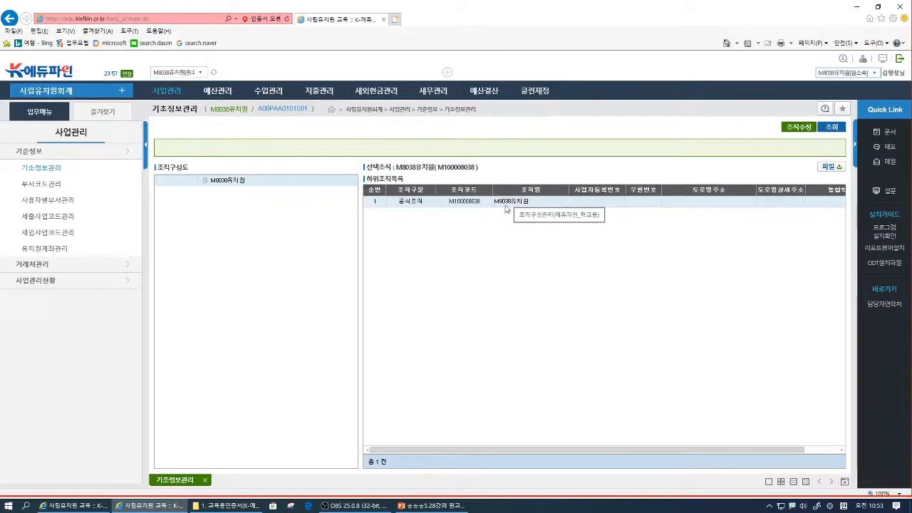
pyautogui.click(50, 187)
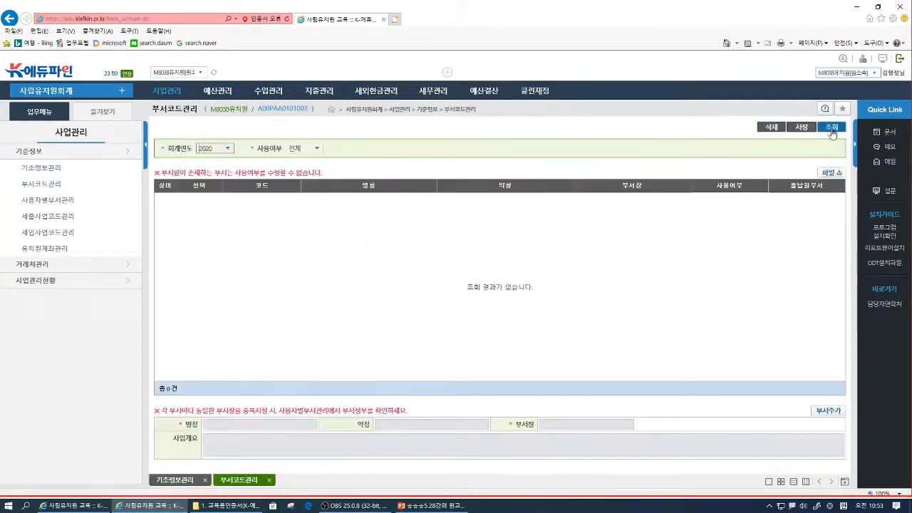
pyautogui.click(831, 127)
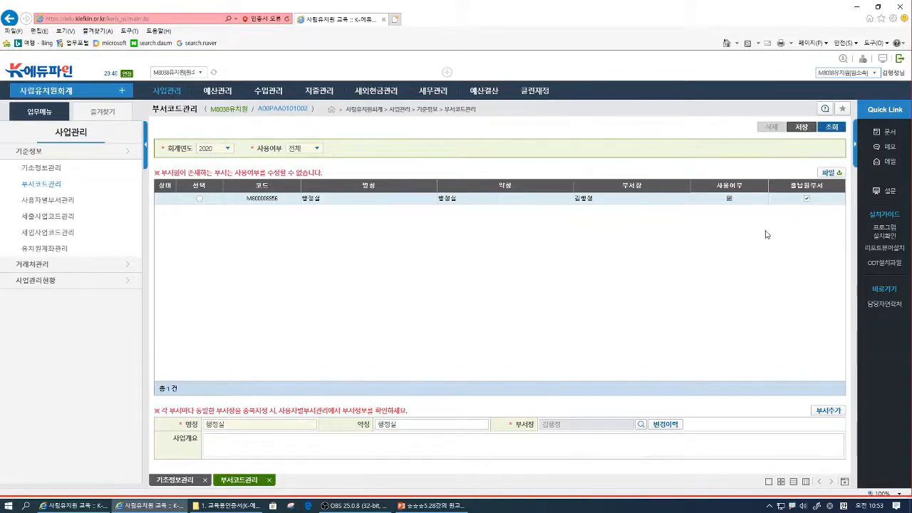
# - Query the 2020 users in 사용자별부서관리, mark the user without a department as in use, and try to save
pyautogui.click(70, 198)
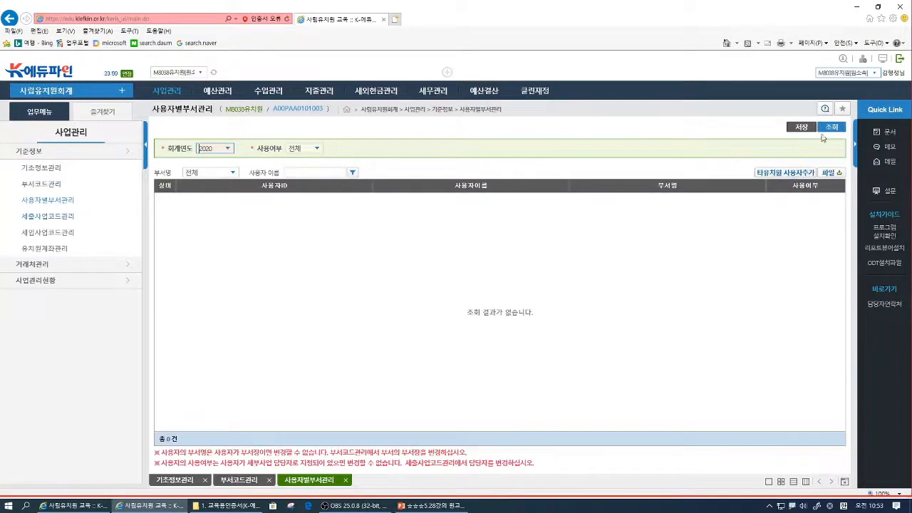
pyautogui.click(827, 129)
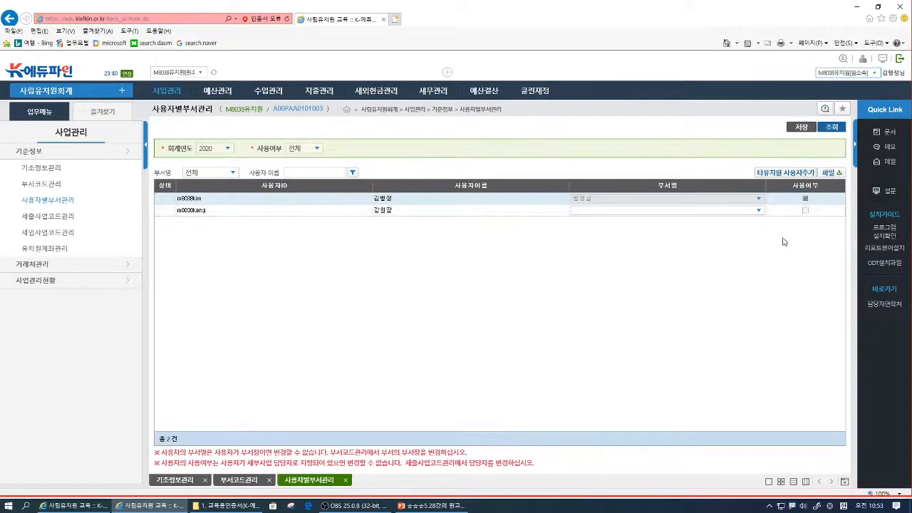
pyautogui.click(804, 211)
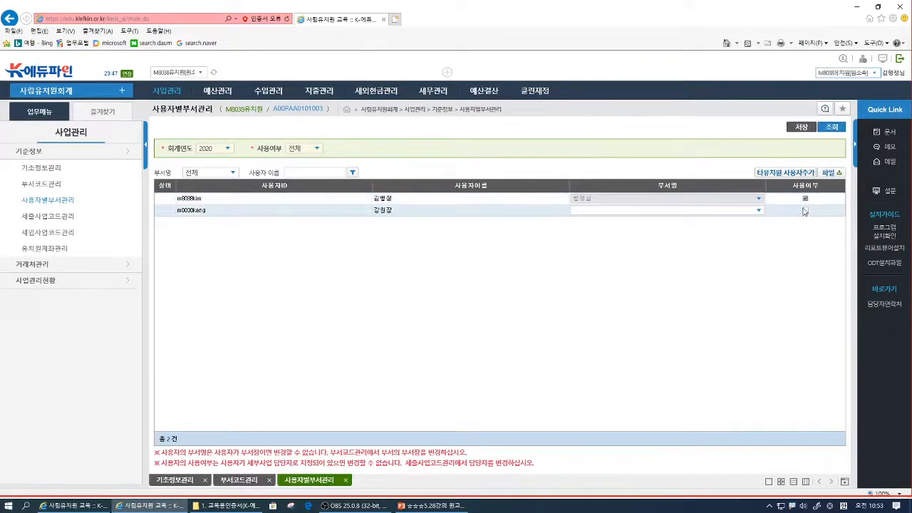
pyautogui.click(806, 211)
pyautogui.click(801, 128)
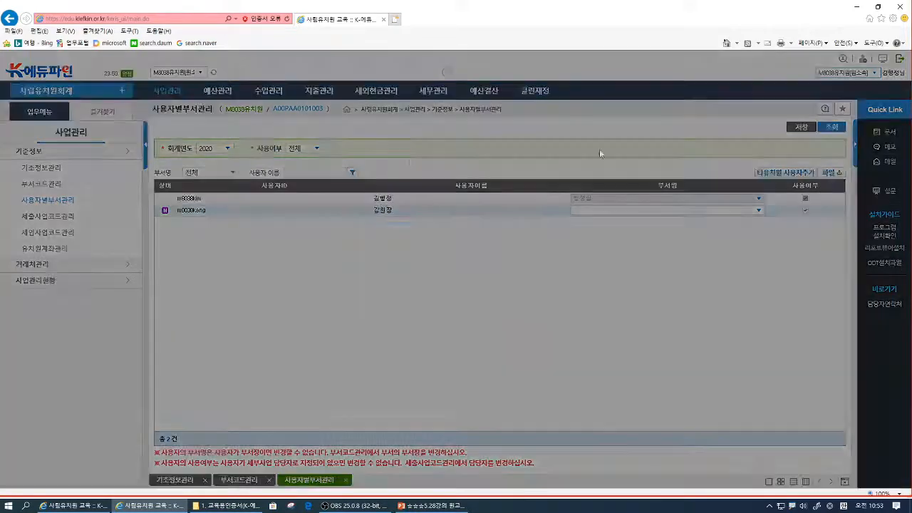
pyautogui.click(462, 303)
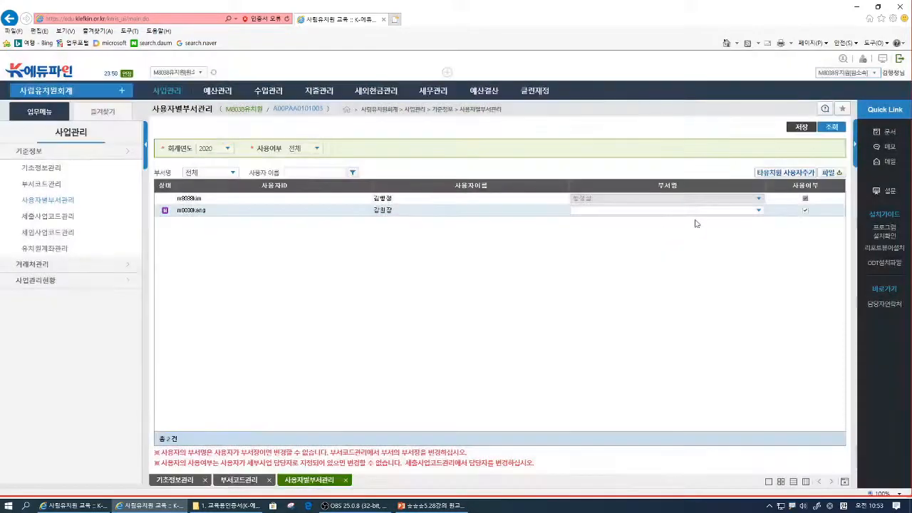
# - Assign the newly enabled user to the 행정실 department and save the change
pyautogui.click(695, 210)
pyautogui.click(611, 219)
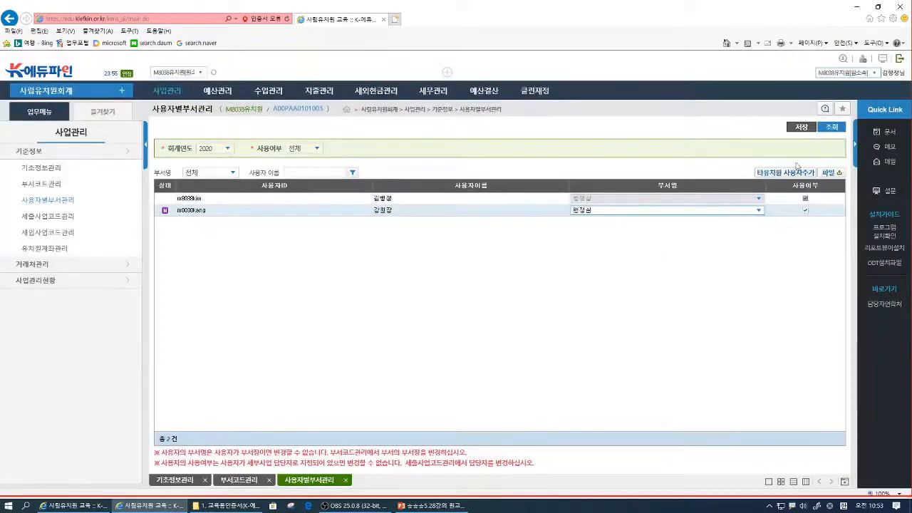
pyautogui.click(802, 127)
pyautogui.click(444, 303)
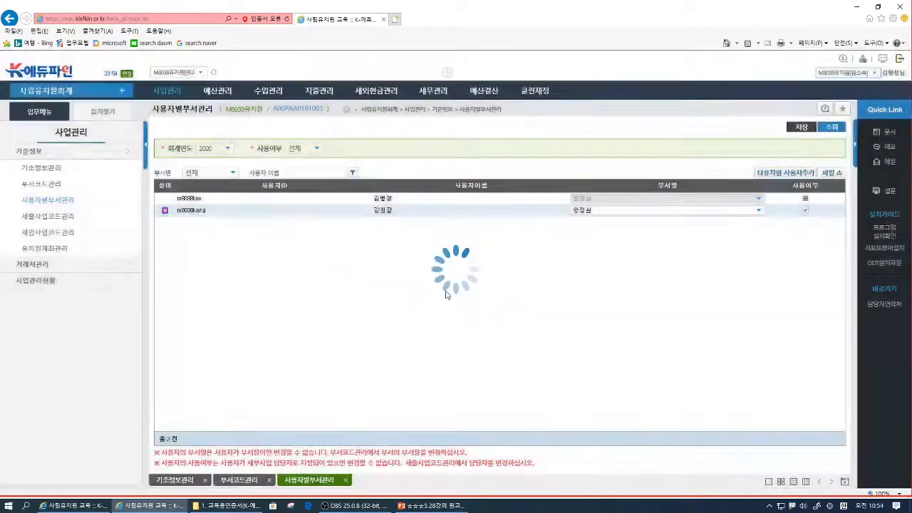
pyautogui.click(460, 304)
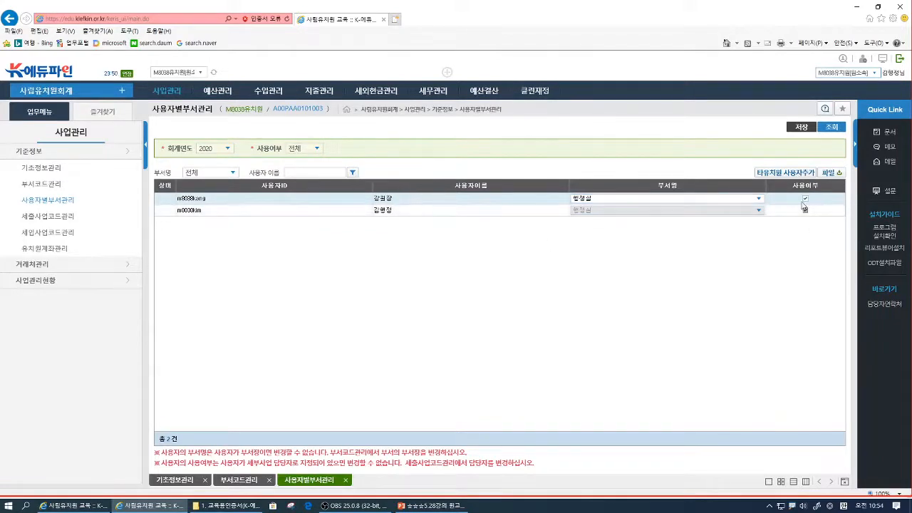
# - Query the 2020 codes in 세출사업코드관리 and review the managers and approval holders of each funding source
pyautogui.click(69, 217)
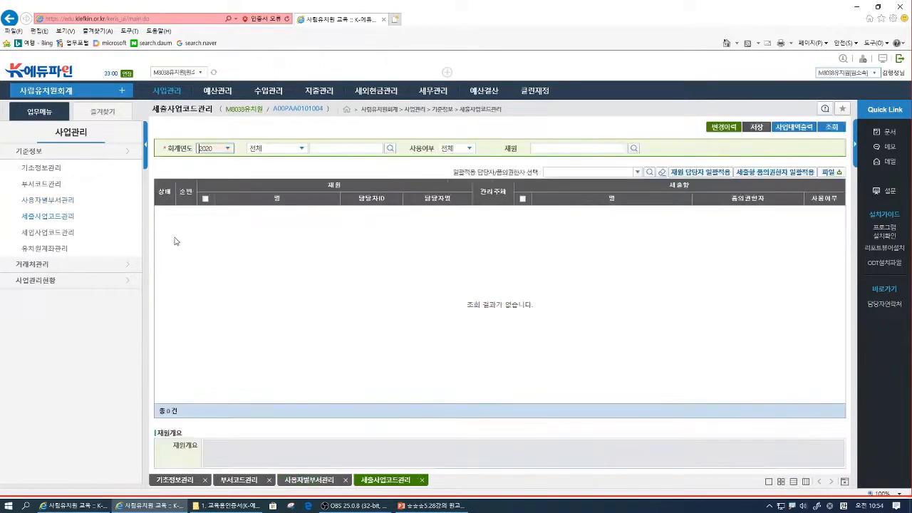
pyautogui.click(829, 129)
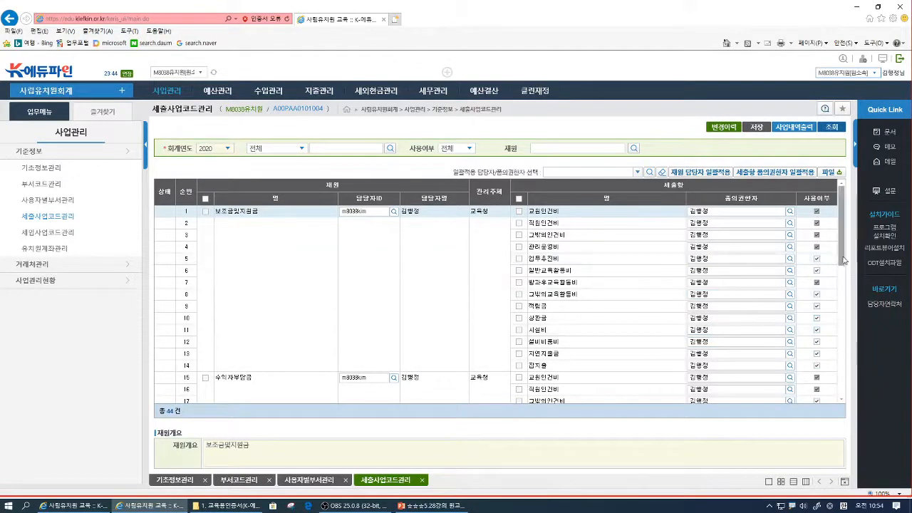
pyautogui.scroll(-1, 848, 292)
pyautogui.scroll(-7, 851, 297)
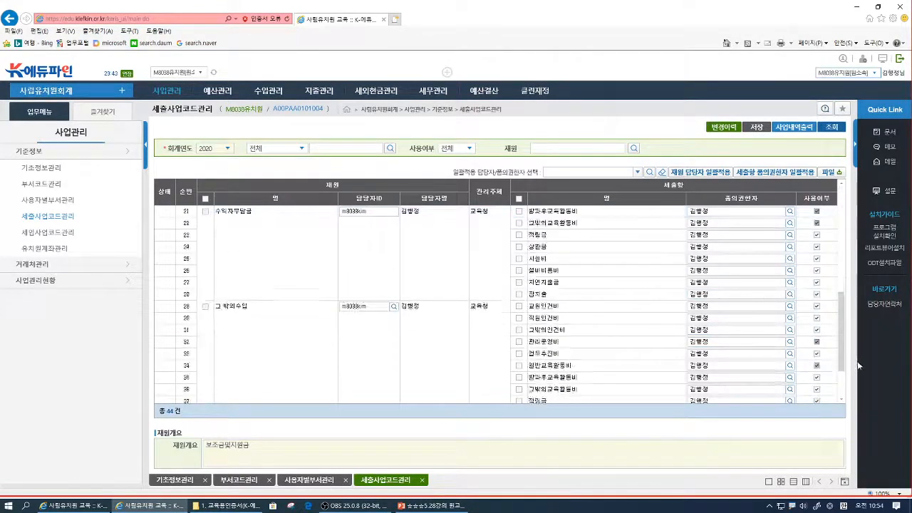
pyautogui.scroll(-2, 860, 385)
pyautogui.scroll(10, 859, 300)
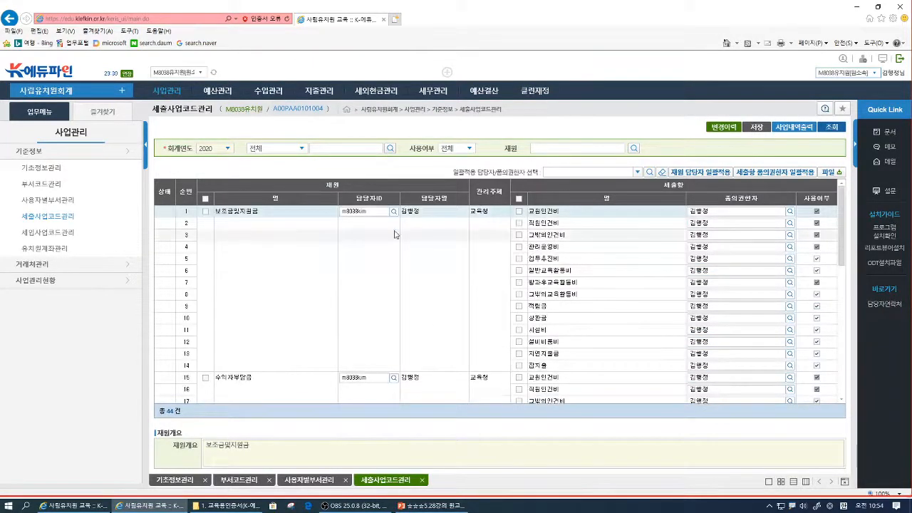
pyautogui.click(354, 211)
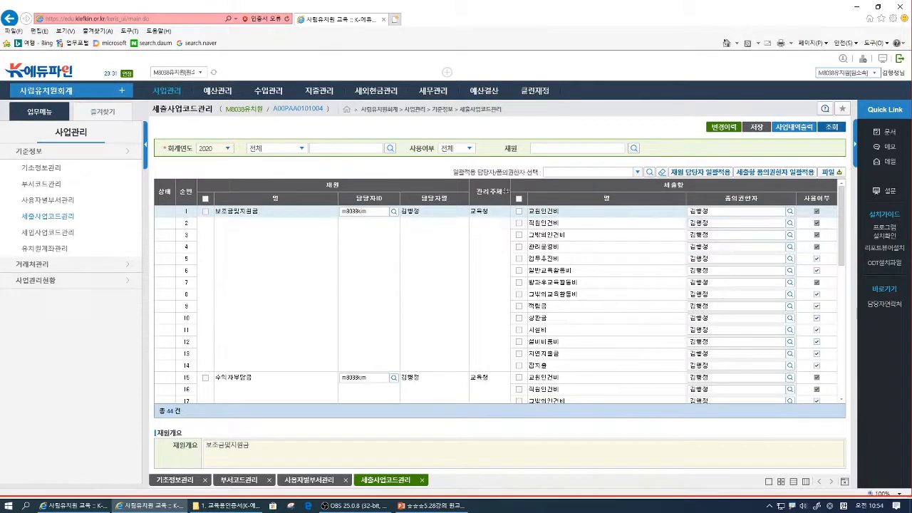
# - Query the 2020 codes in 세입사업코드관리 and review the revenue items and their usage settings
pyautogui.click(53, 236)
pyautogui.click(831, 127)
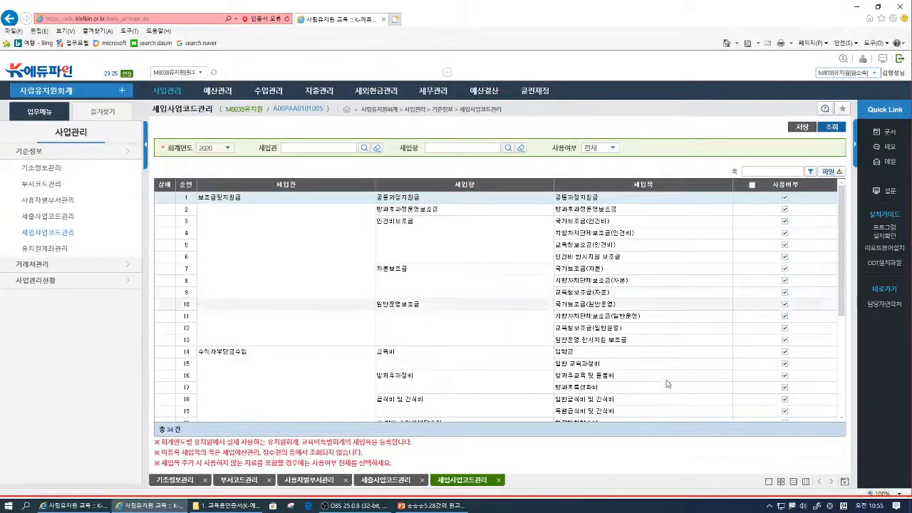
pyautogui.scroll(-2, 684, 342)
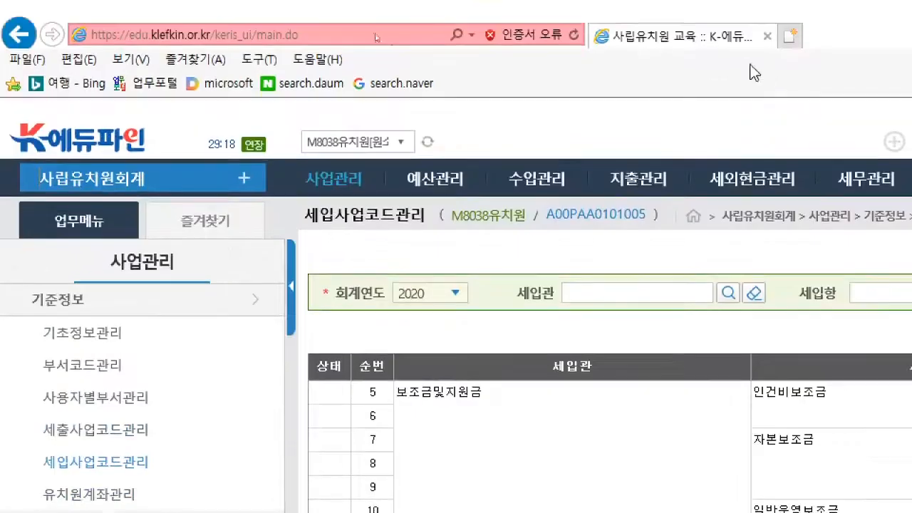
pyautogui.scroll(3, 800, 124)
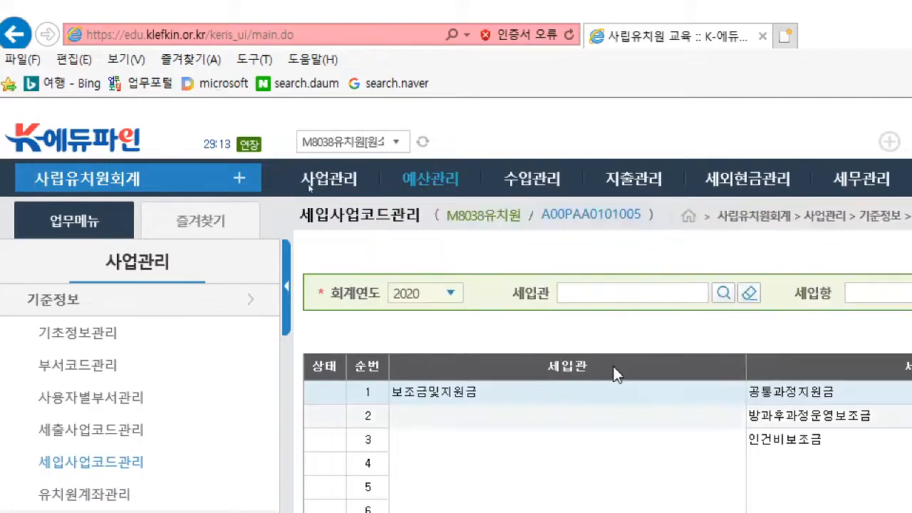
# - Create a new entry in 성립전예산관리 with the side menu collapsed
pyautogui.moveTo(401, 179)
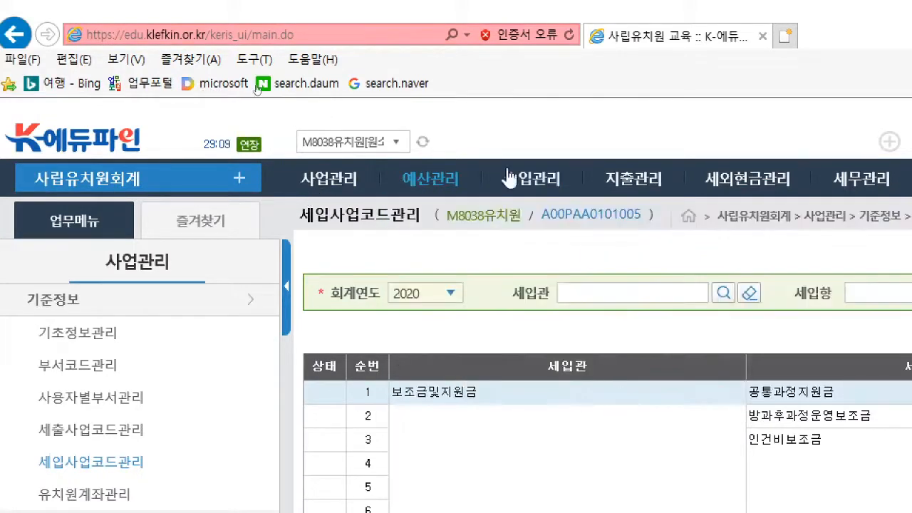
pyautogui.moveTo(443, 179)
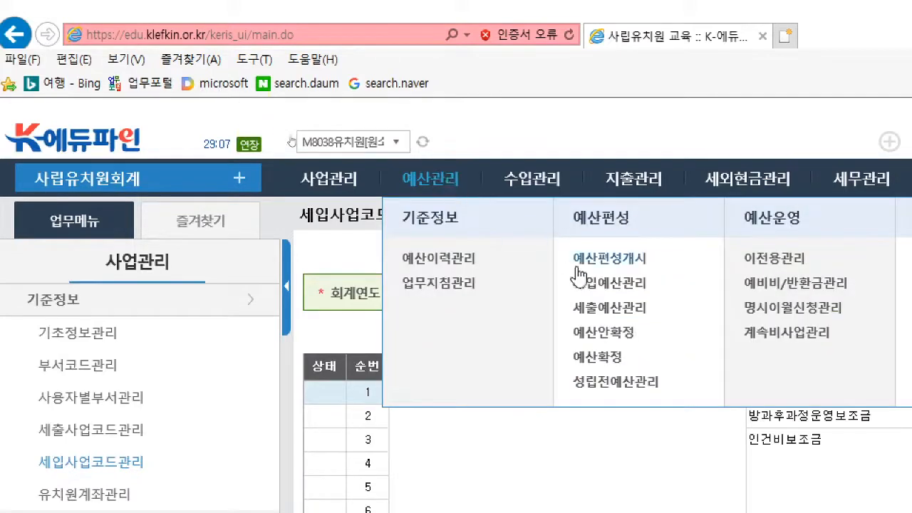
pyautogui.click(611, 385)
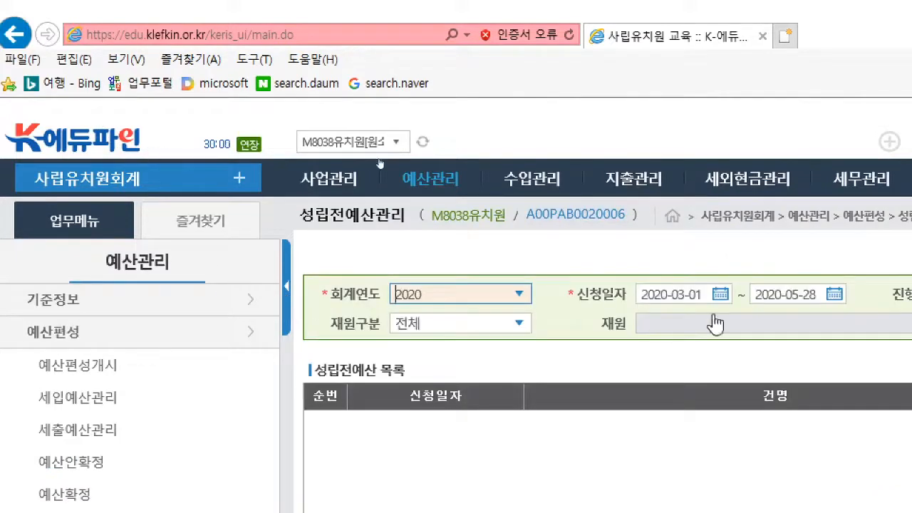
pyautogui.click(287, 303)
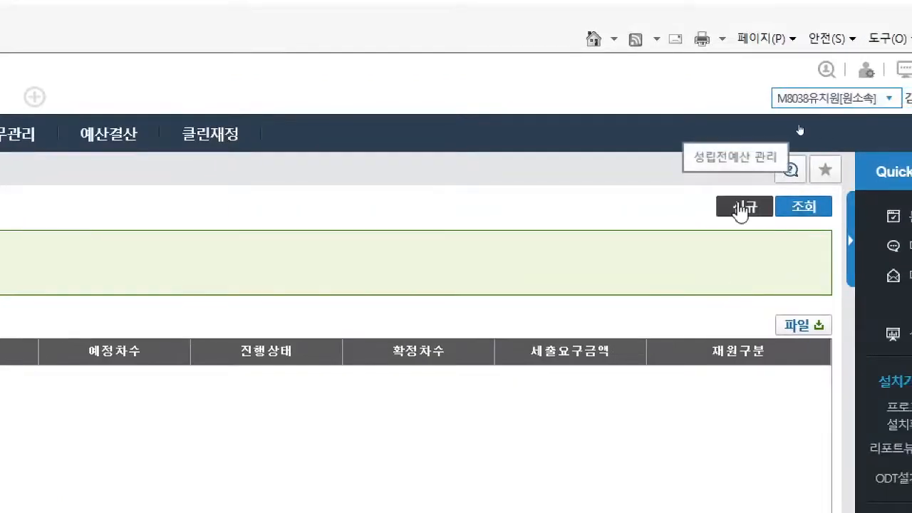
pyautogui.click(745, 206)
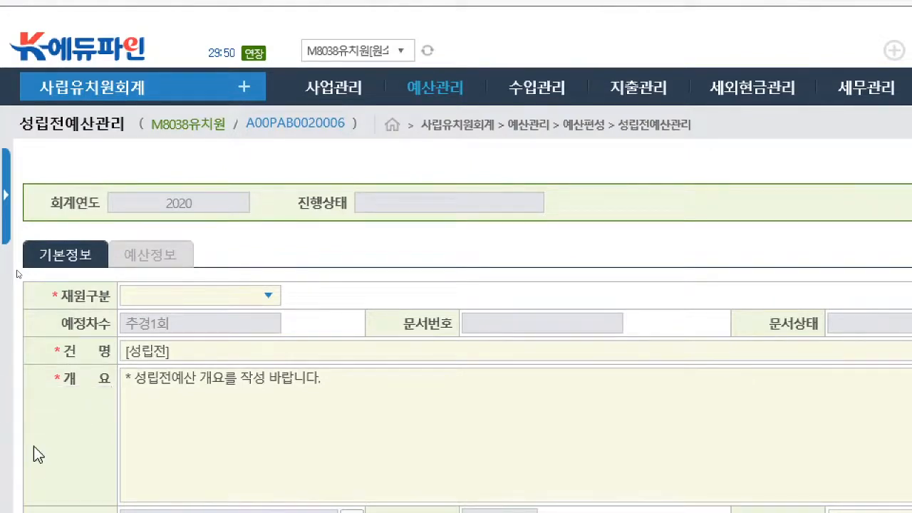
# - Set the entry's 재원구분 to 보조금 및 지원금
pyautogui.scroll(-1, 34, 446)
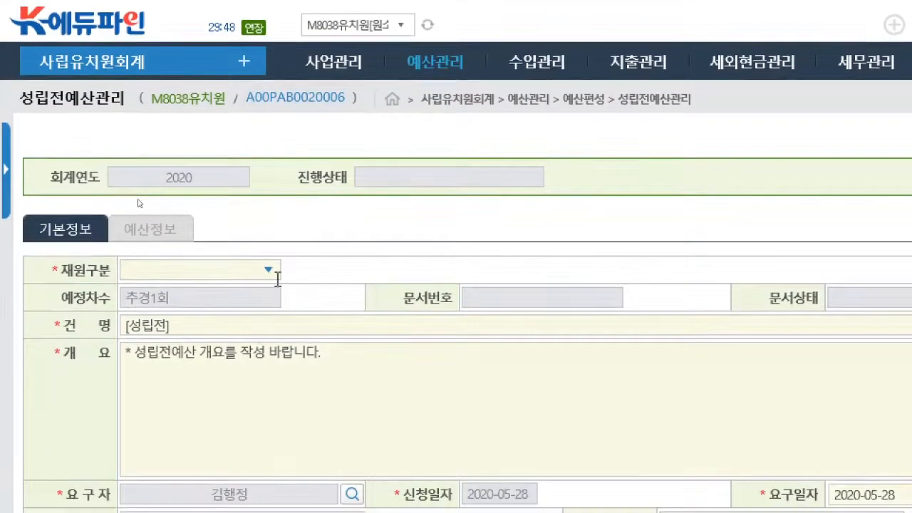
pyautogui.click(254, 266)
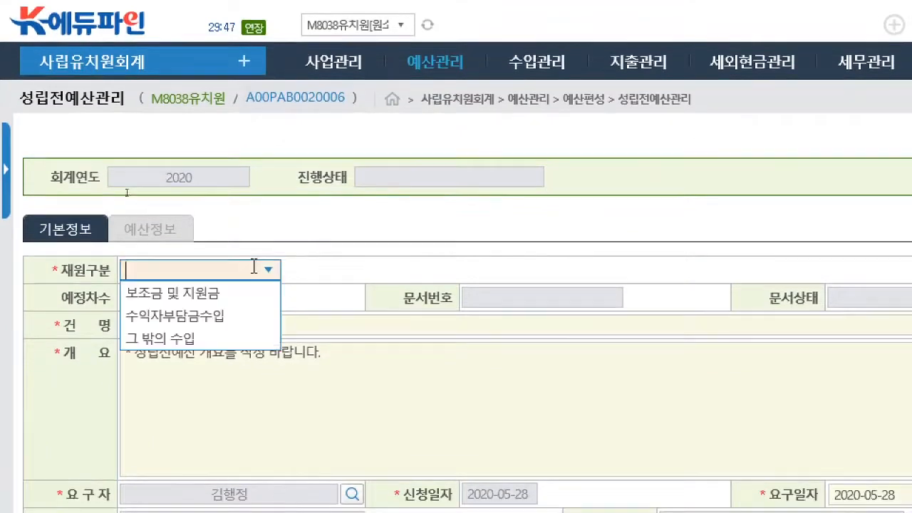
pyautogui.click(193, 298)
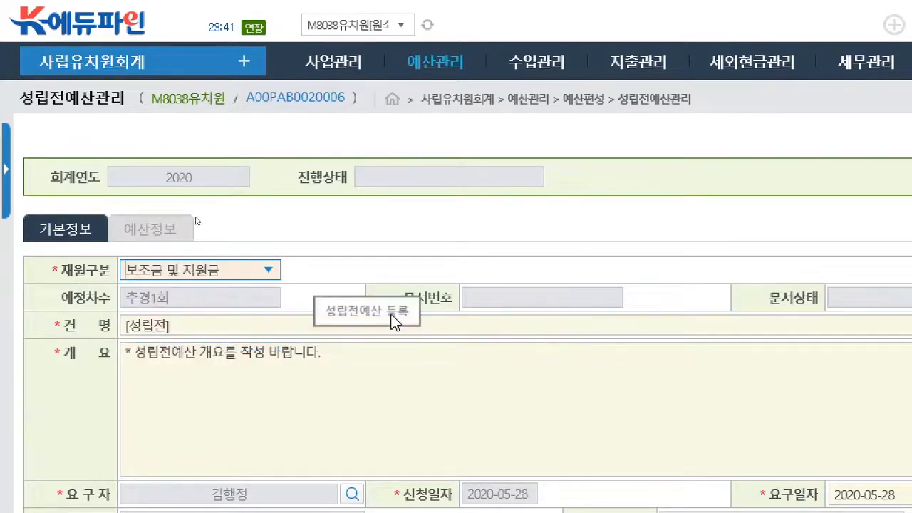
# - Complete the 건명 after [성립전] with "코로나19 관련 유치원 운영 한시지원 사업 교부에 따른 성립전예산 편성"
pyautogui.click(216, 325)
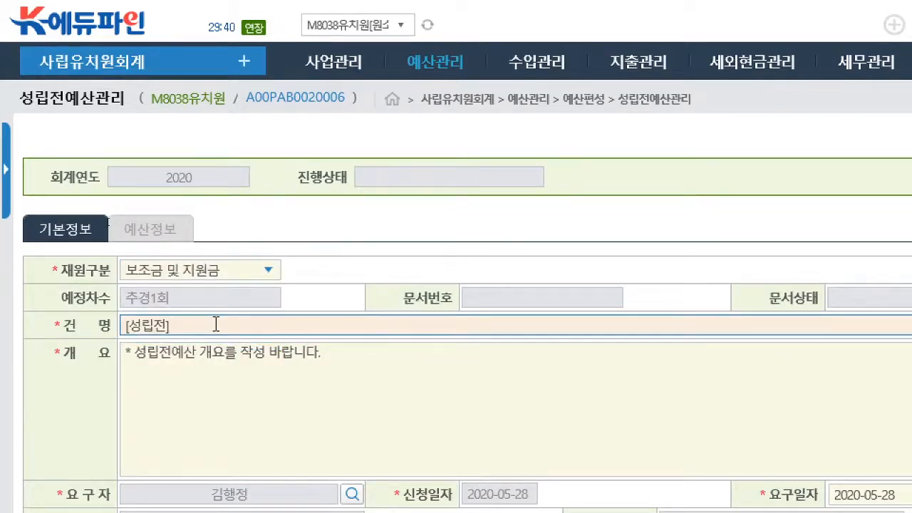
pyautogui.write('zh')
pyautogui.press('BackSpace')
pyautogui.press('BackSpace')
pyautogui.write('코로나19 관련 ')
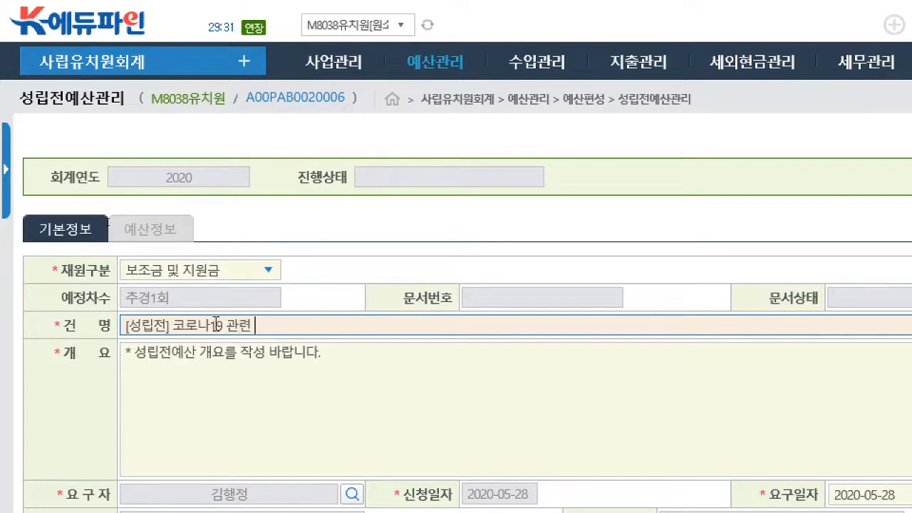
pyautogui.write('유치원 운')
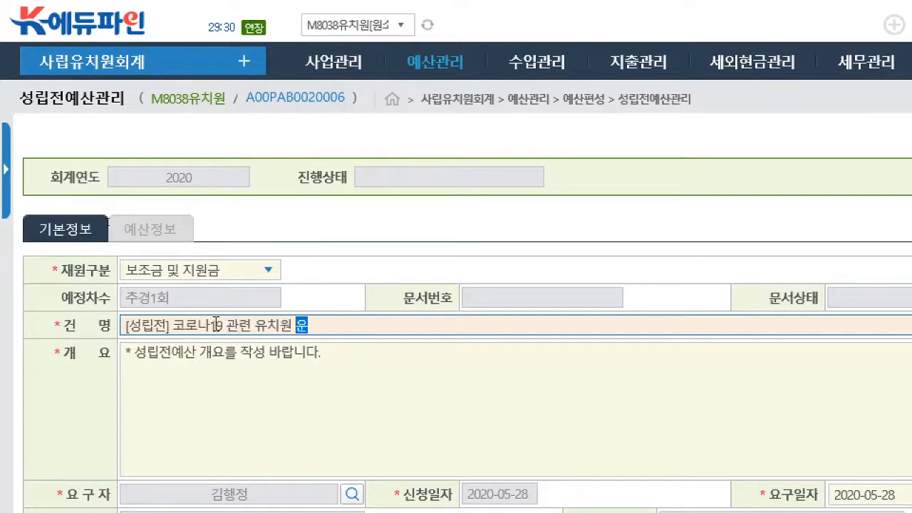
pyautogui.write('영 한시지원')
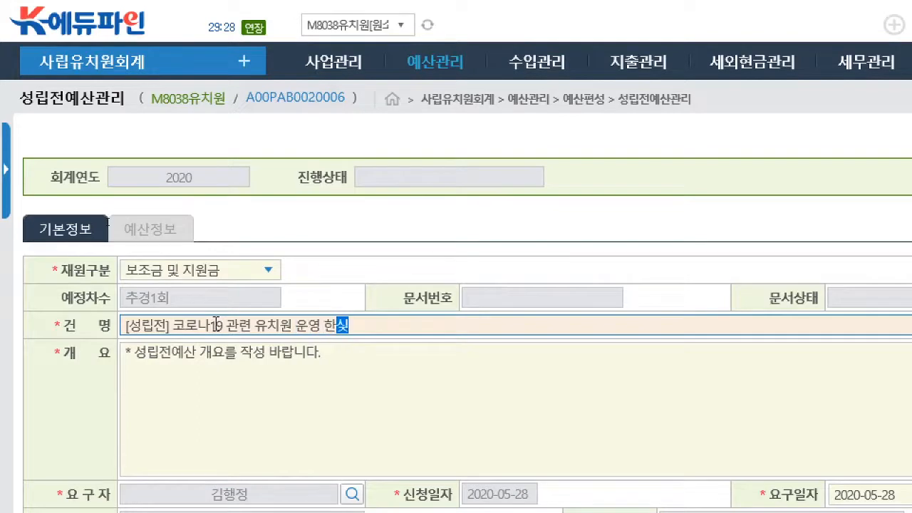
pyautogui.write(' 사업 교')
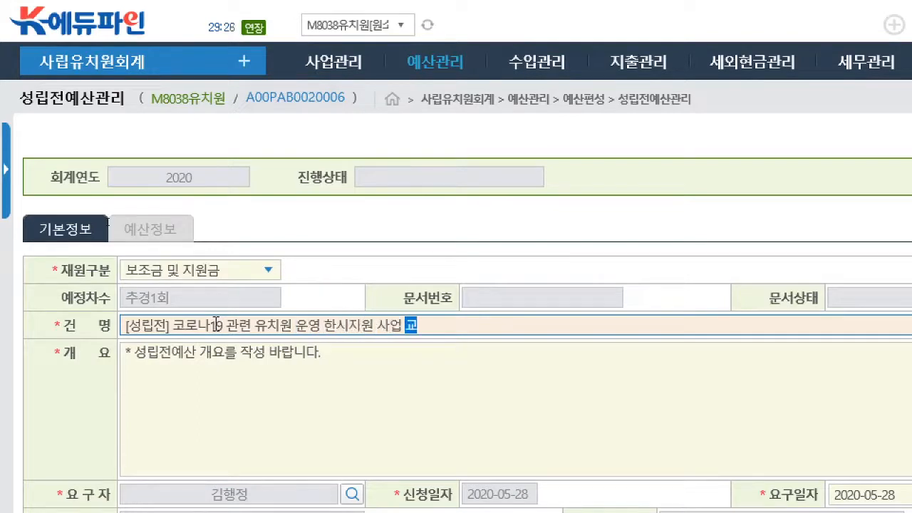
pyautogui.write('부에 ')
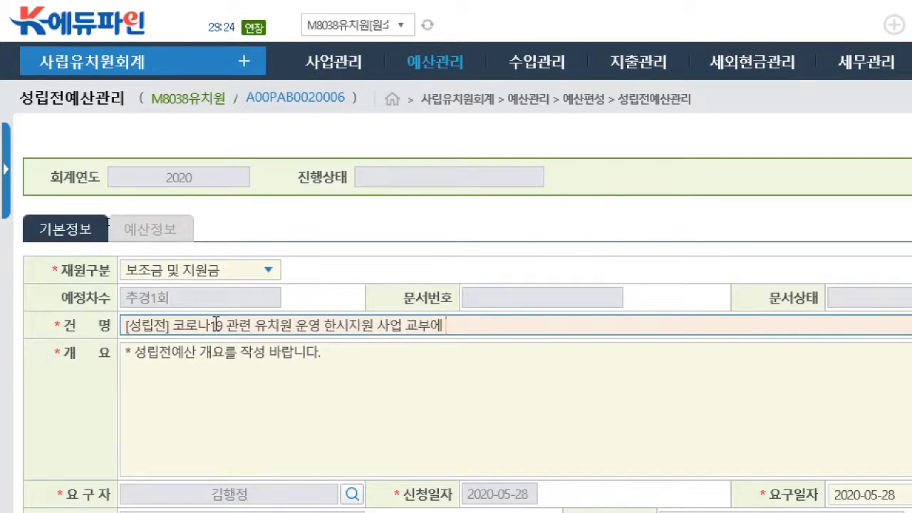
pyautogui.write('따른 성리')
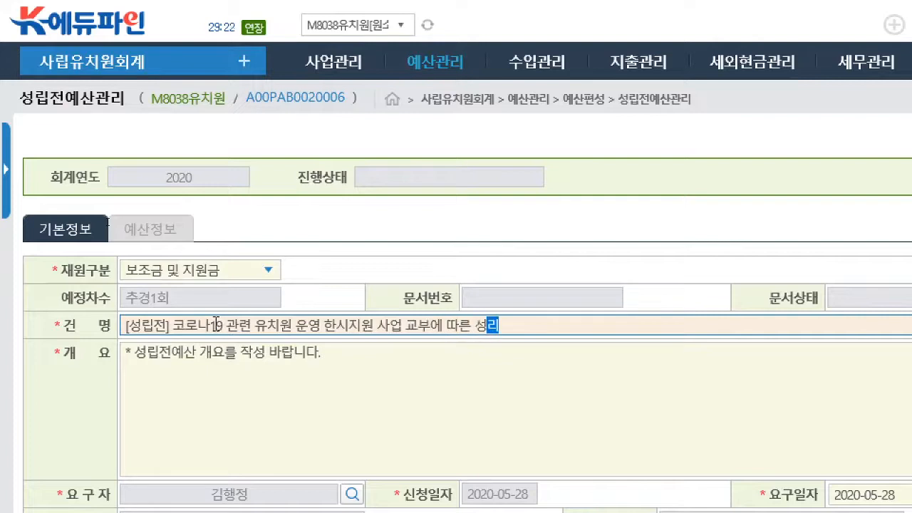
pyautogui.write('립전예산 편성')
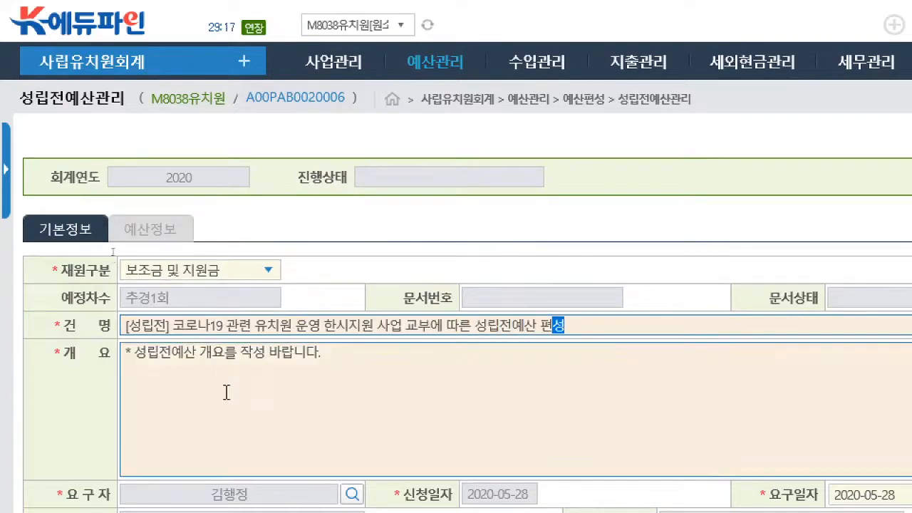
# - Replace the 개요 placeholder with the first item "1. 관련: 재정지원과-8747(2020.05.22)호"
pyautogui.click(211, 350)
pyautogui.write('1.')
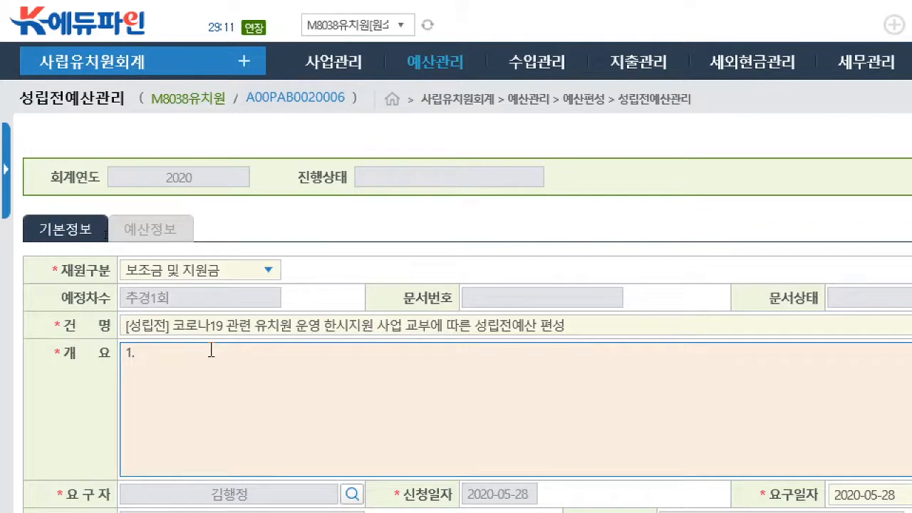
pyautogui.write(' 관련:')
pyautogui.write('재정')
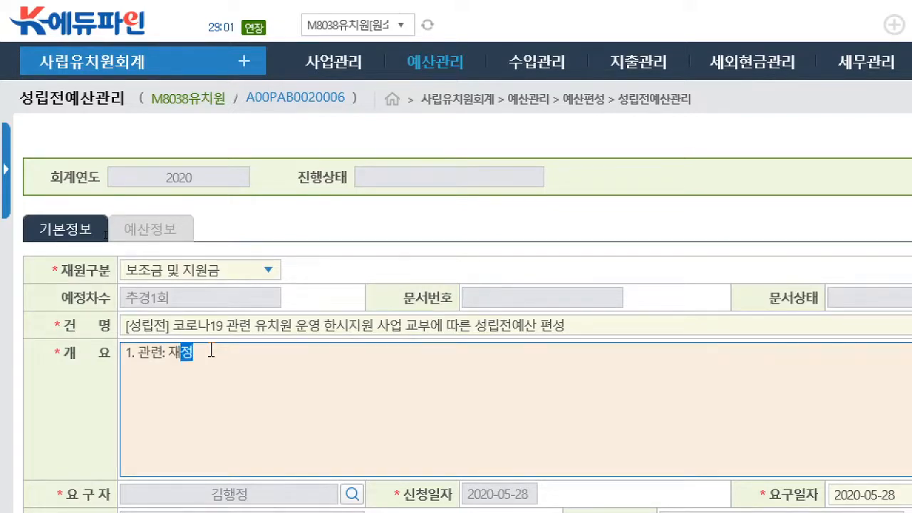
pyautogui.write('지원고')
pyautogui.write('-')
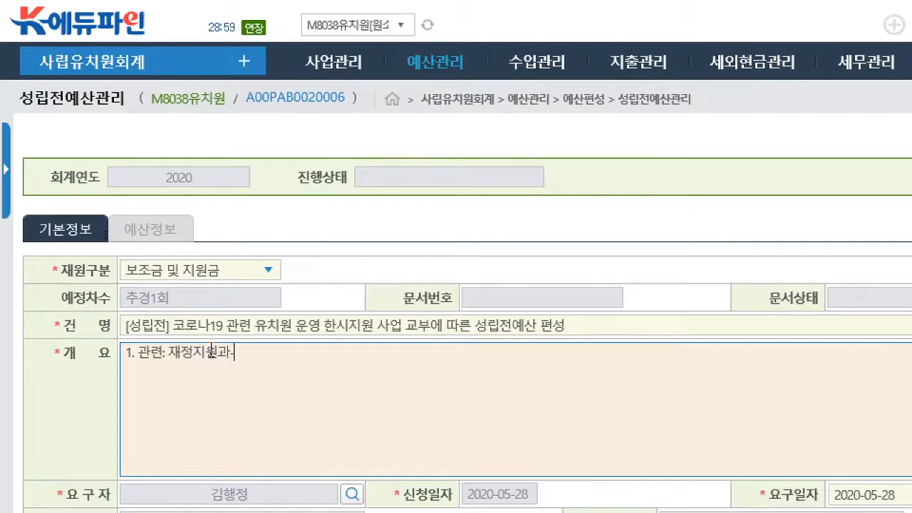
pyautogui.write('8747(2020.05')
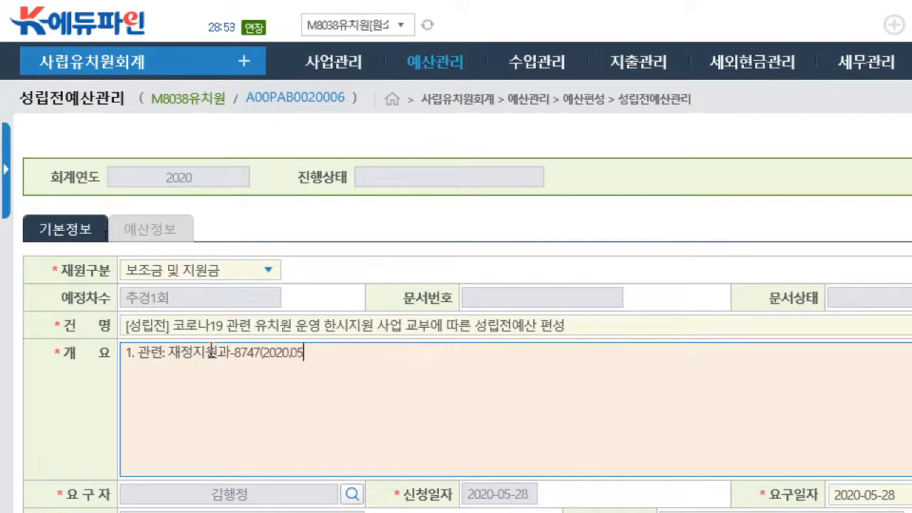
pyautogui.write('.22)호')
pyautogui.press('Return')
# - Add item 2 to the 개요, using the 건명 wording copied without its [성립전] prefix
pyautogui.write('2.')
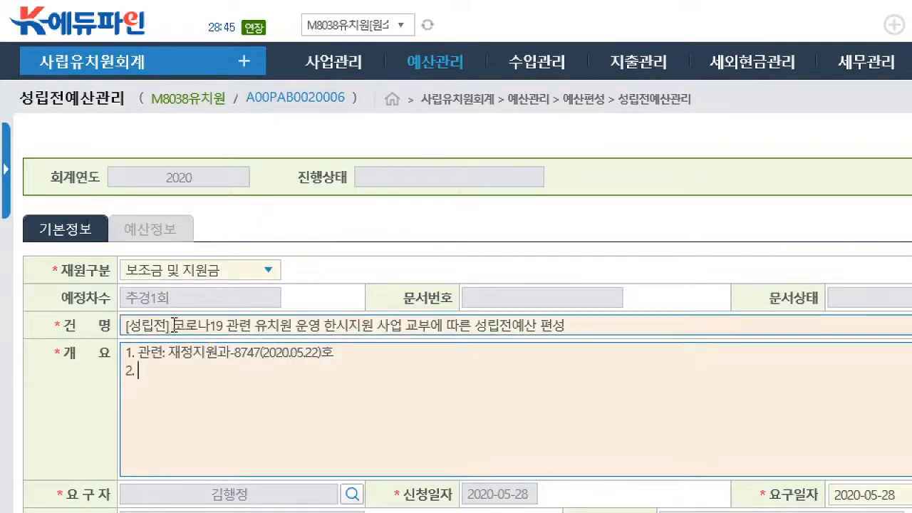
pyautogui.moveTo(172, 327); pyautogui.dragTo(594, 322)
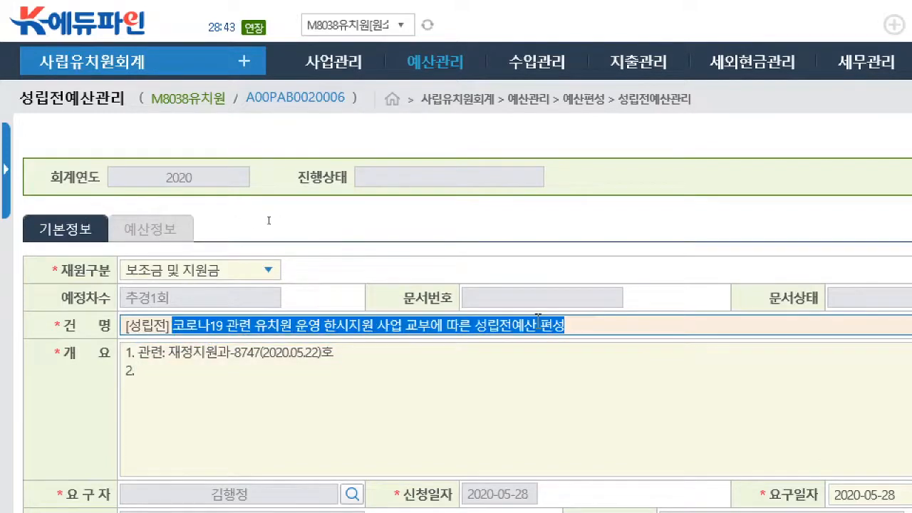
pyautogui.hotkey('ctrl', 'c')
pyautogui.click(153, 370)
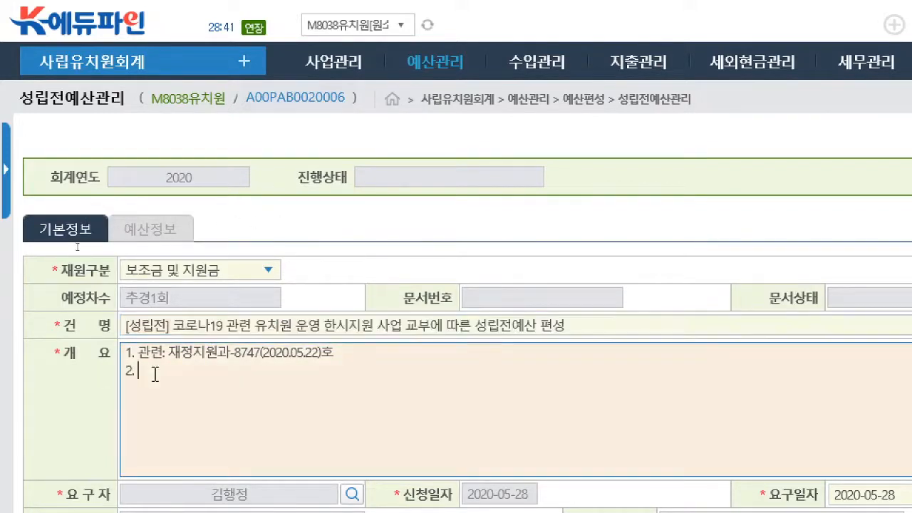
pyautogui.hotkey('ctrl', 'v')
# - Insert "아래와같이" before 편성 in item 2 of the 개요 and end the sentence with "하고자 합니다."
pyautogui.press('Left')
pyautogui.press('Left')
pyautogui.press('Left')
pyautogui.press('Left')
pyautogui.press('Left')
pyautogui.press('Left')
pyautogui.press('Left')
pyautogui.press('Left')
pyautogui.press('Left')
pyautogui.press('Left')
pyautogui.press('Left')
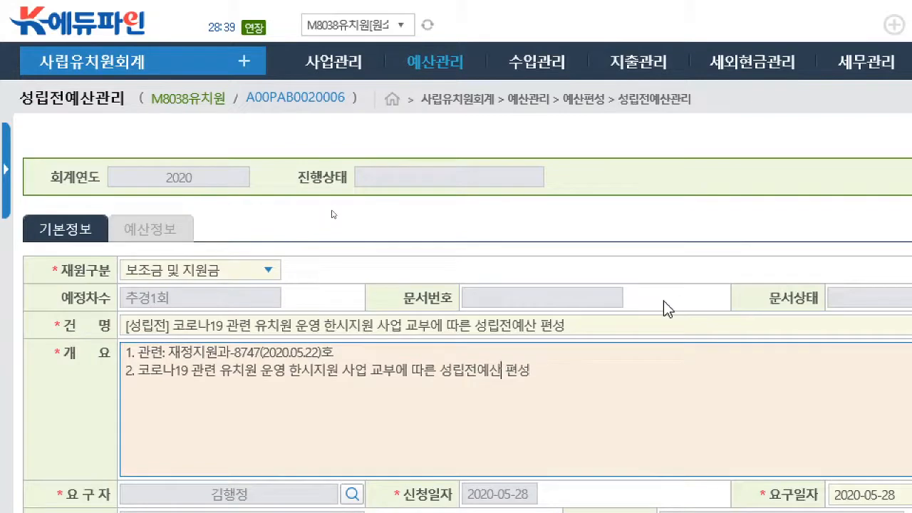
pyautogui.press('Right')
pyautogui.press('Right')
pyautogui.press('Right')
pyautogui.press('Right')
pyautogui.press('Right')
pyautogui.press('Right')
pyautogui.press('Right')
pyautogui.press('Right')
pyautogui.press('Right')
pyautogui.press('Right')
pyautogui.press('Right')
pyautogui.press('Right')
pyautogui.press('Right')
pyautogui.write('아래와같이')
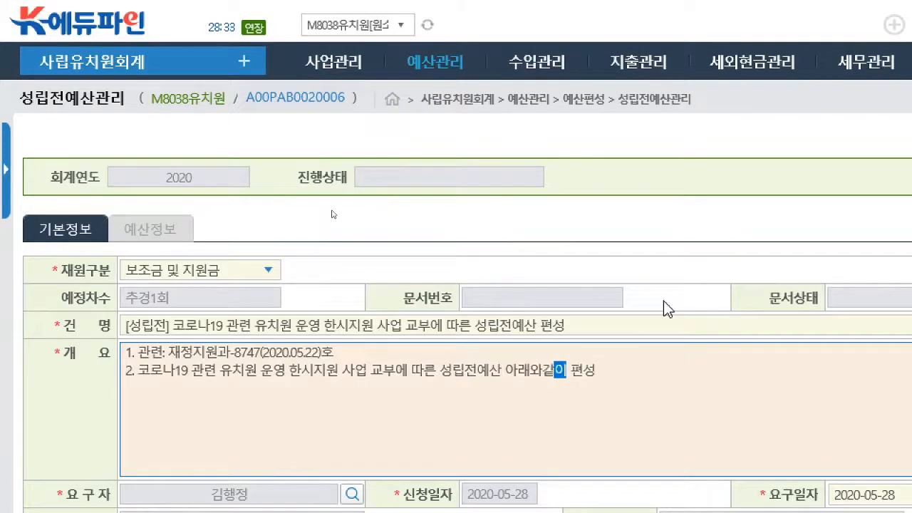
pyautogui.press('End')
pyautogui.write('하고자 합니다.')
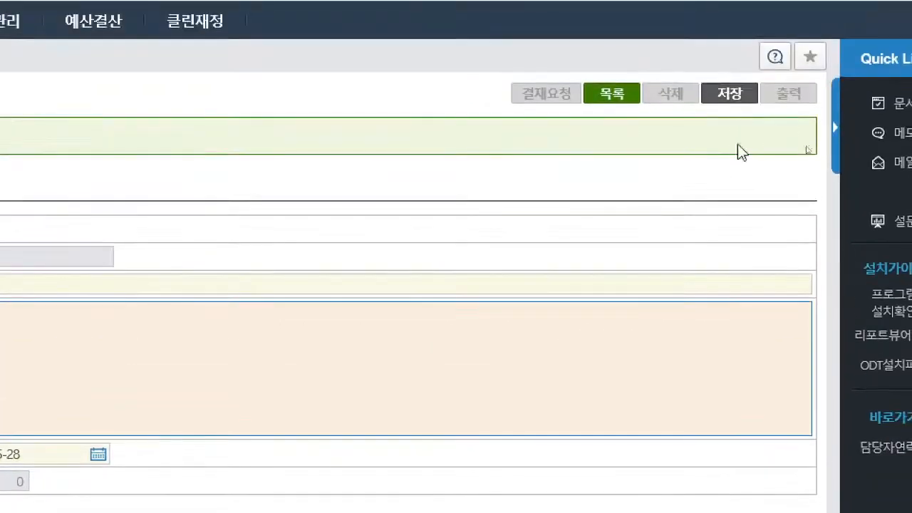
# - Save the basic information of the 성립전예산 entry
pyautogui.click(731, 87)
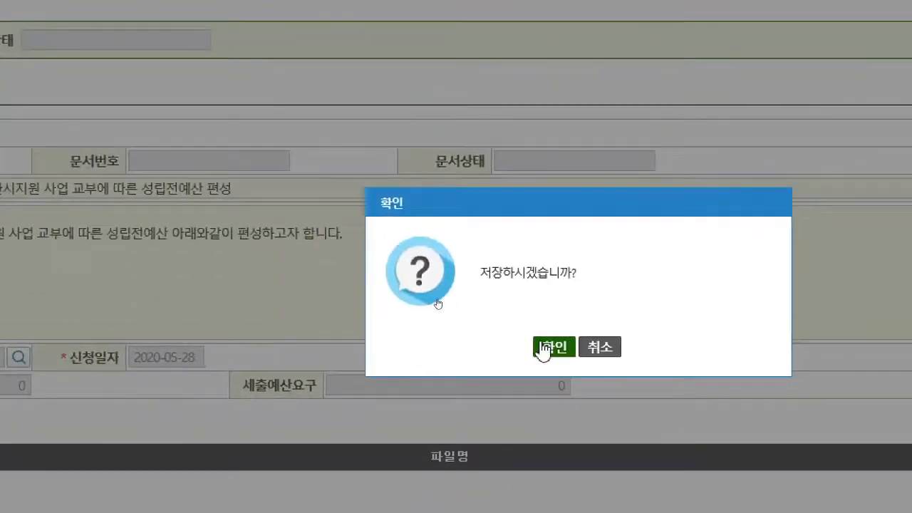
pyautogui.click(543, 346)
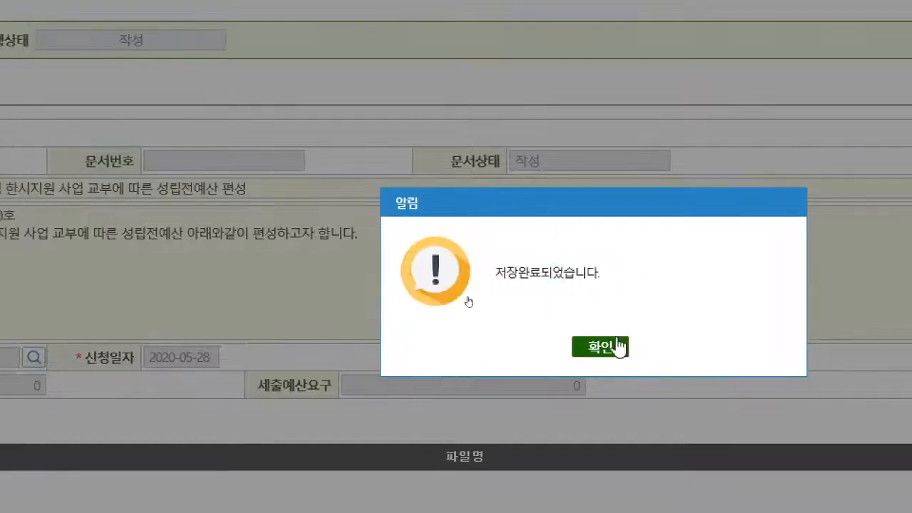
pyautogui.click(625, 352)
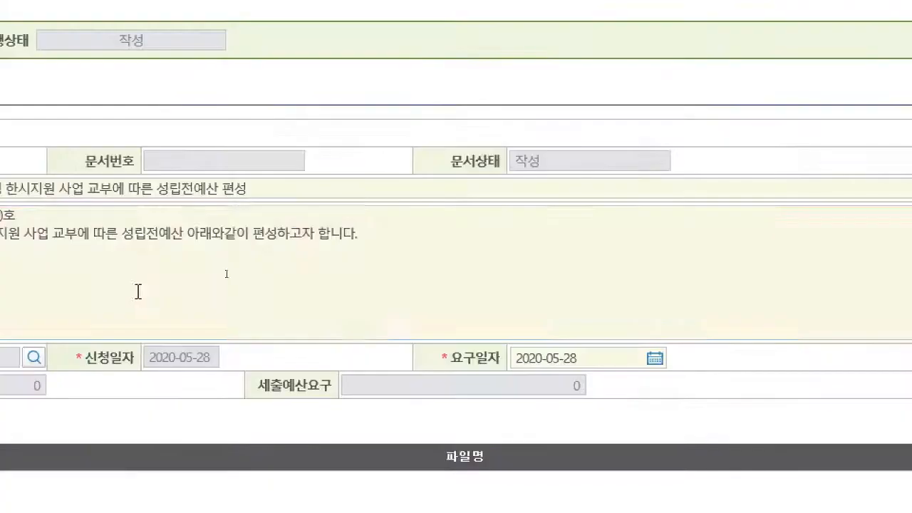
pyautogui.click(138, 292)
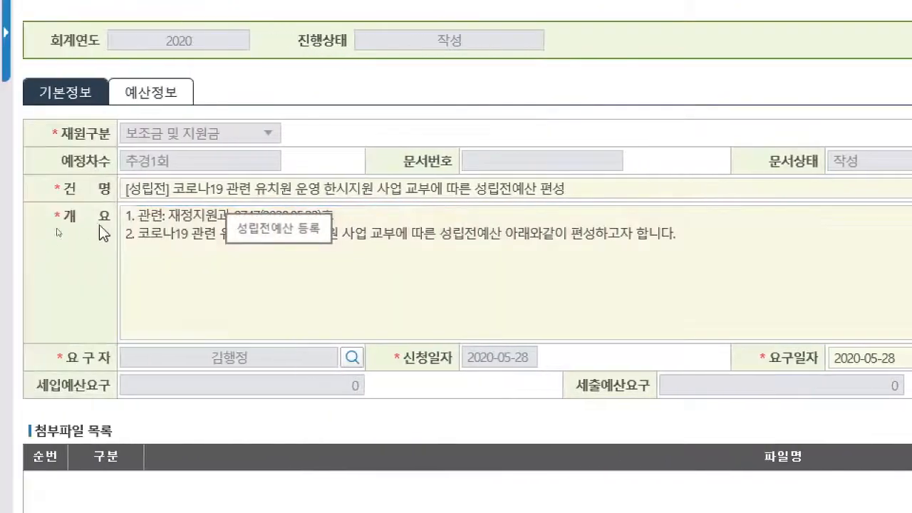
# - Open the 세입예산요구 from the entry's 예산정보 and add a new row to the 보조금 및 지원금 목록
pyautogui.click(147, 90)
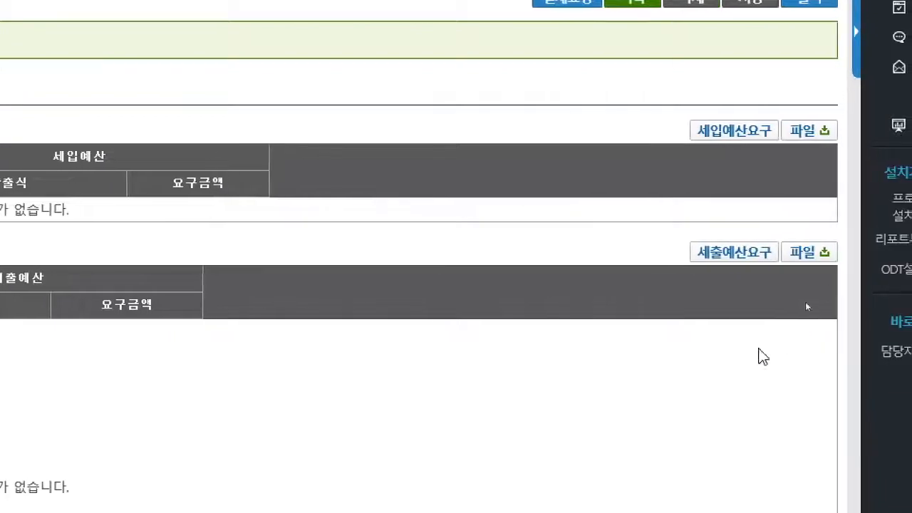
pyautogui.click(737, 135)
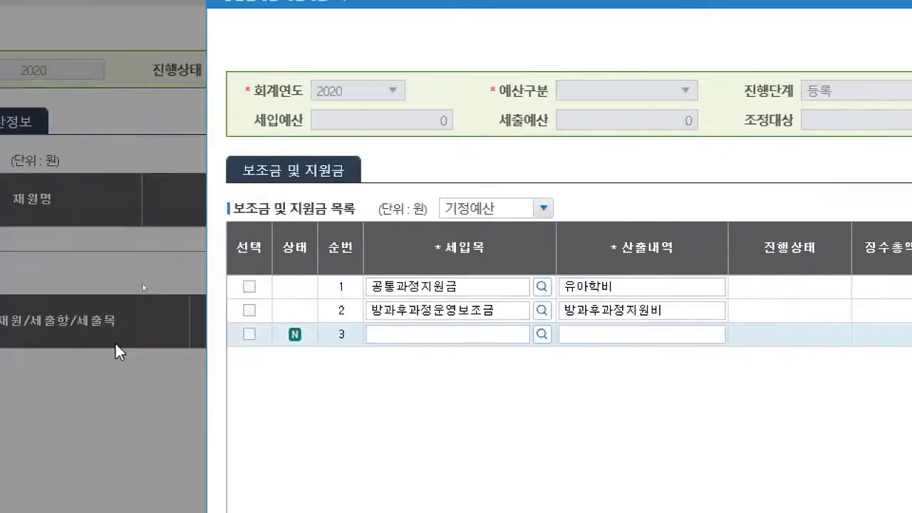
pyautogui.click(64, 341)
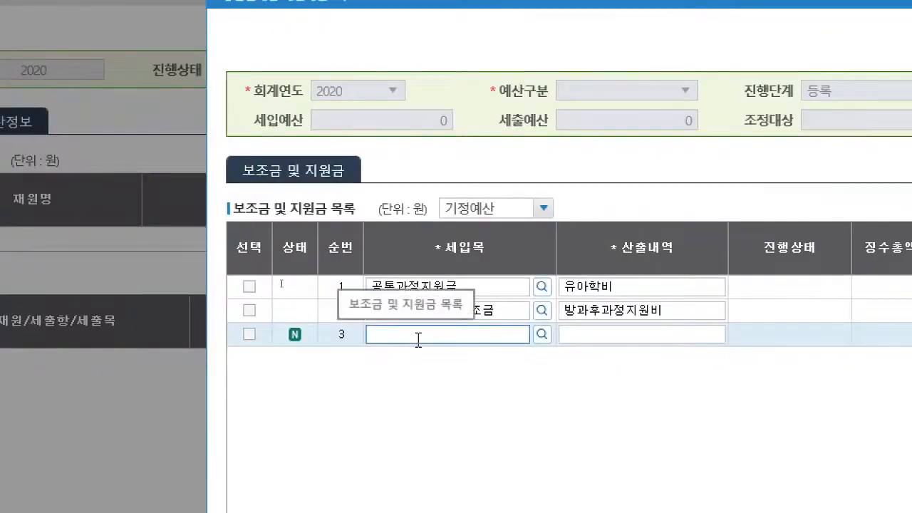
# - Set the new row's 세입목 to [D130901]인건비 한시지원 보조금
pyautogui.click(542, 335)
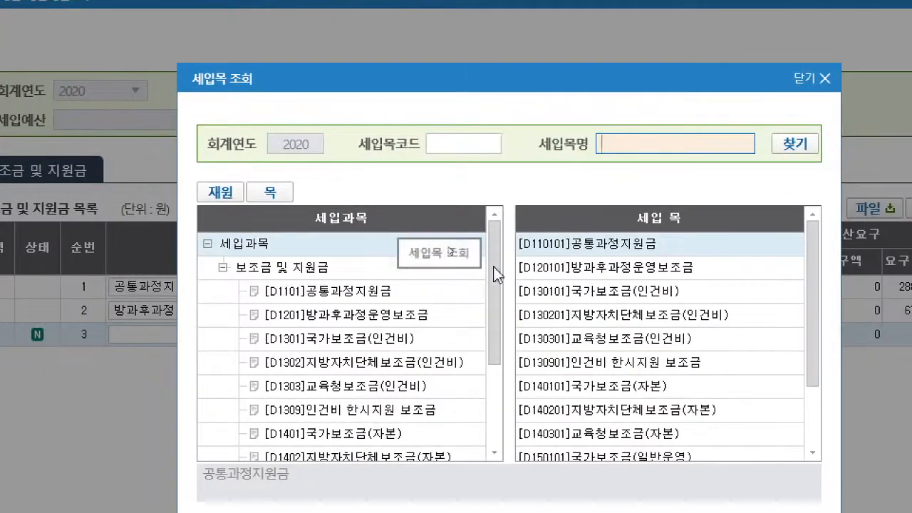
pyautogui.moveTo(497, 274); pyautogui.dragTo(497, 388)
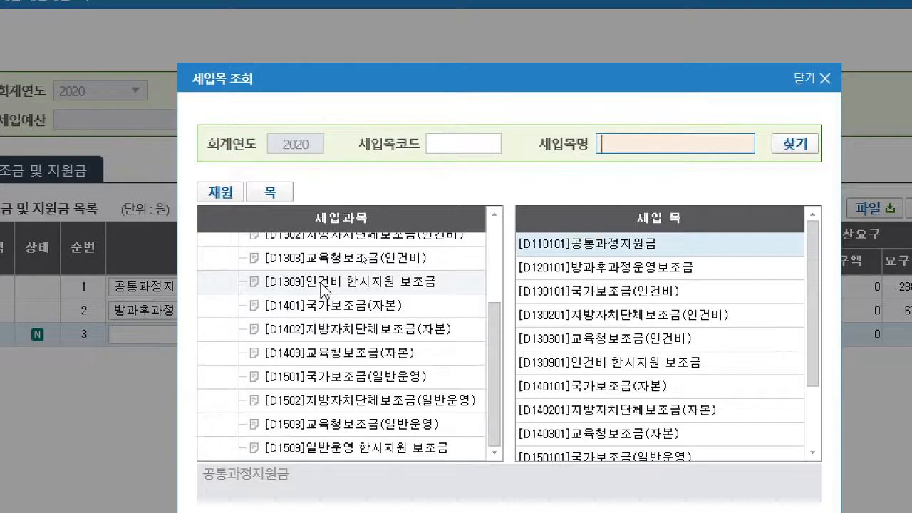
pyautogui.scroll(-1, 342, 449)
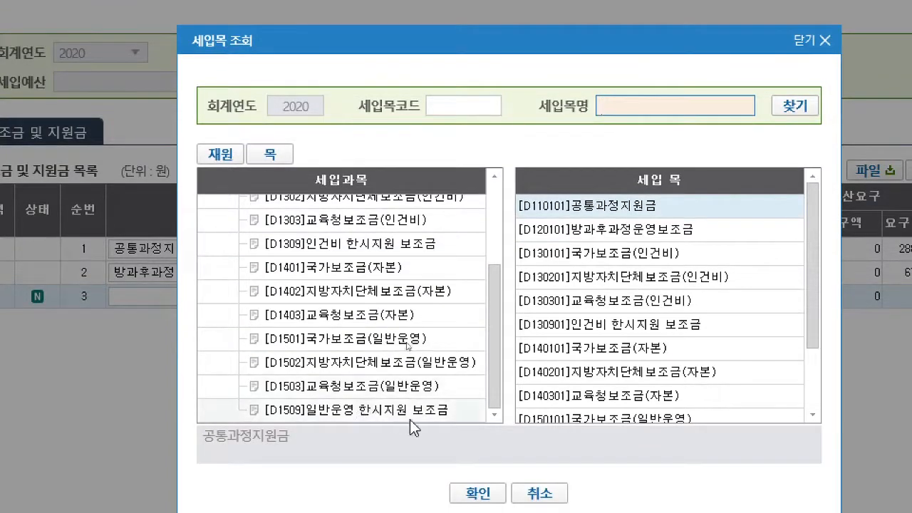
pyautogui.click(390, 251)
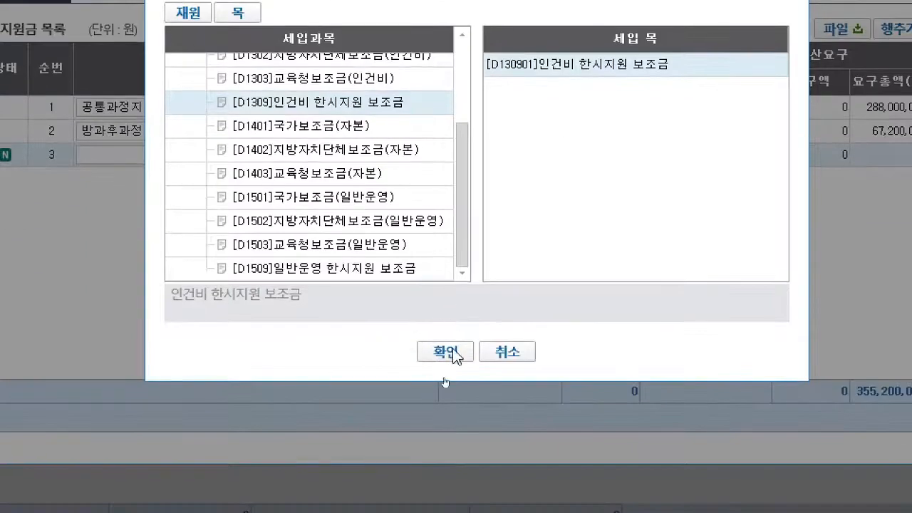
pyautogui.click(447, 352)
# - Enter 인건비 한시지원 보조금 as the new row's 산출내역 and 50,000,000원 as its 산출식, and save the revenue request
pyautogui.click(367, 151)
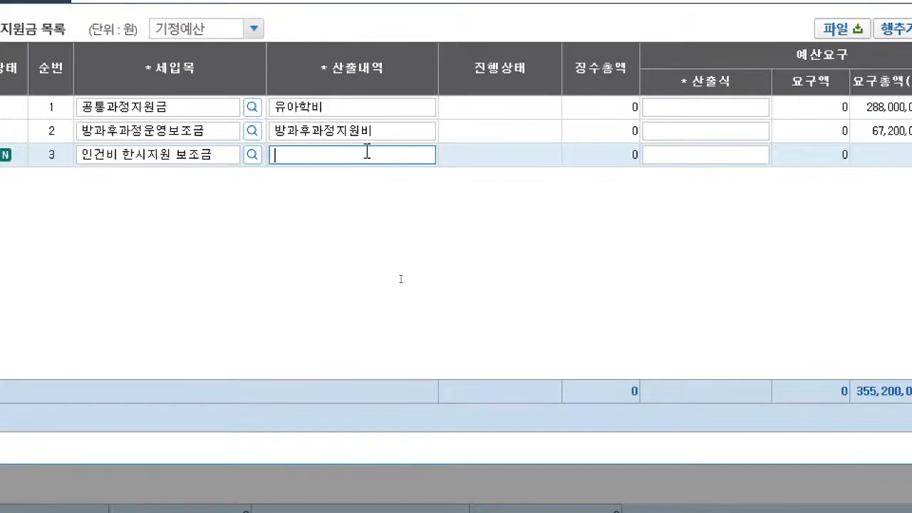
pyautogui.write('인건비 한ㅅ시지원 보조금')
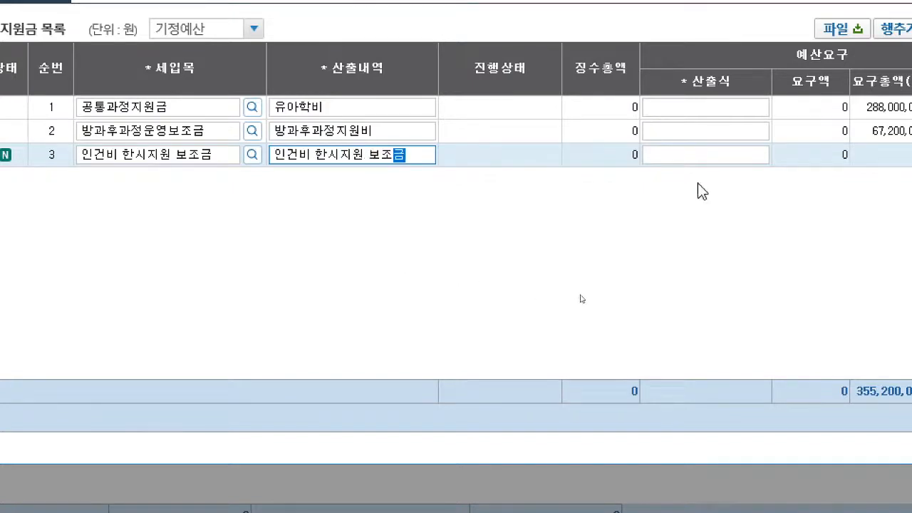
pyautogui.click(735, 158)
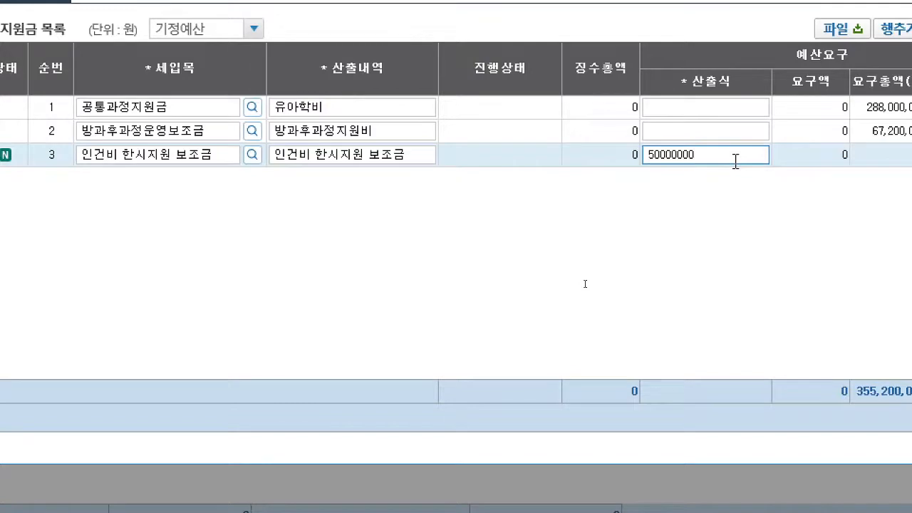
pyautogui.write('원')
pyautogui.press('Return')
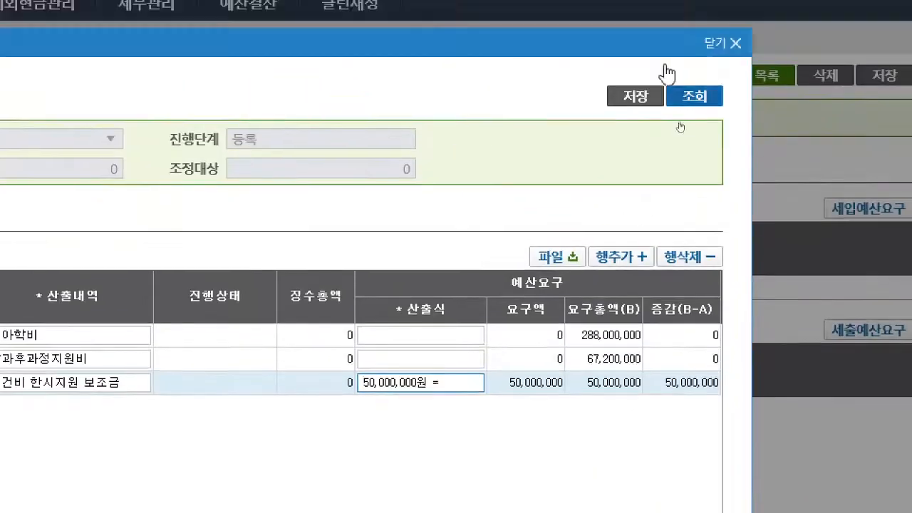
pyautogui.click(633, 101)
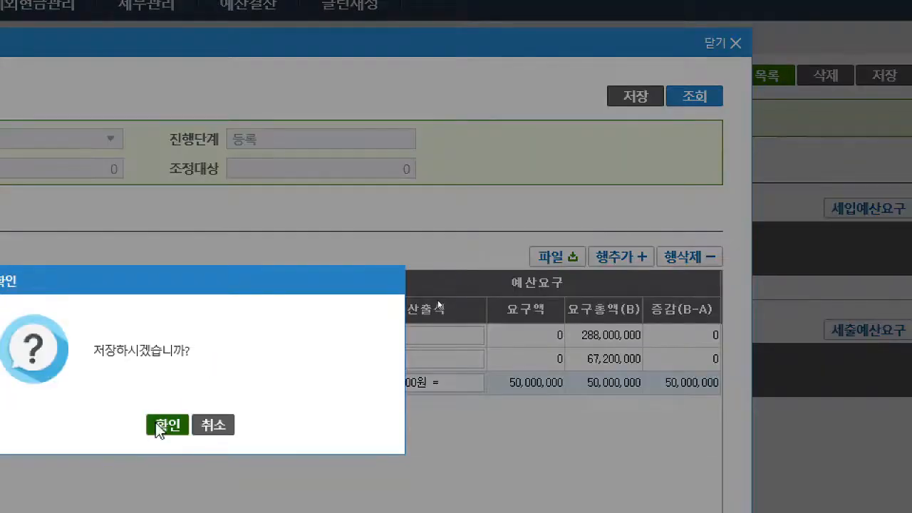
pyautogui.click(159, 426)
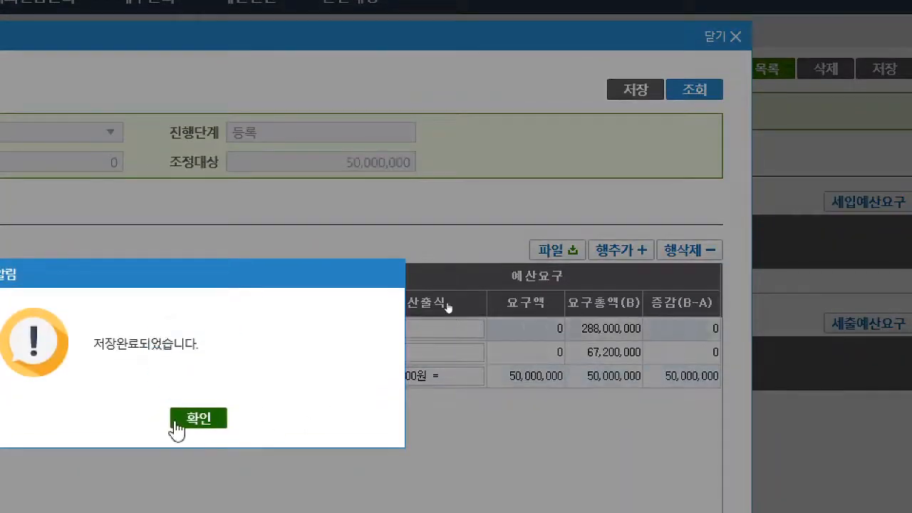
# - Close the saved revenue request, open the entry's 세출예산요구 and add a 산출내역 row under 교원인건비
pyautogui.click(177, 428)
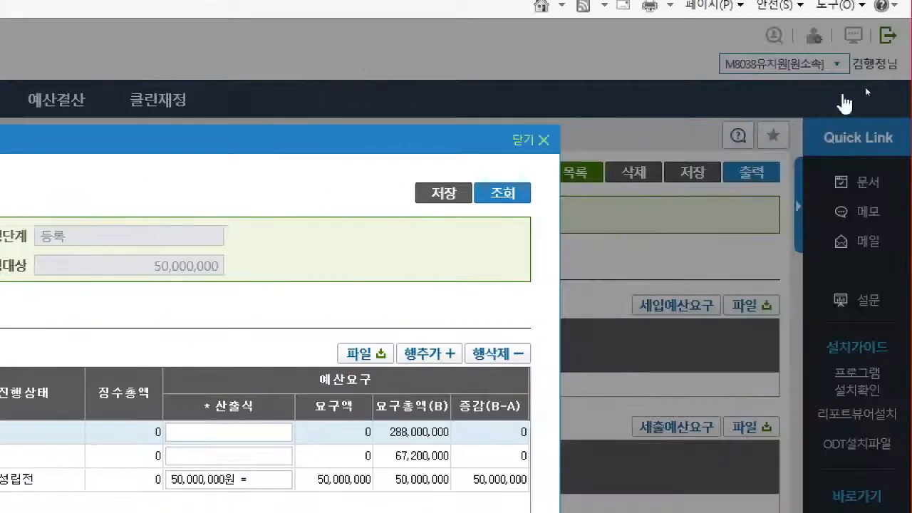
pyautogui.click(542, 139)
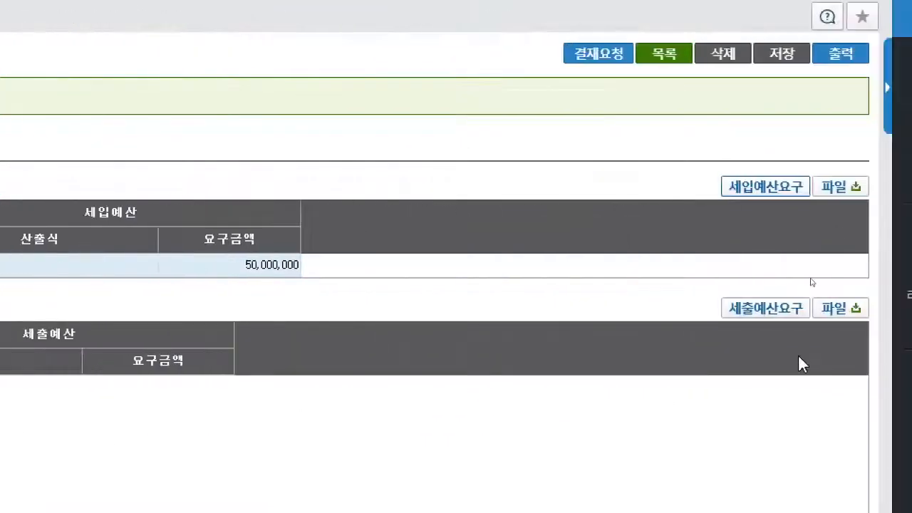
pyautogui.click(760, 308)
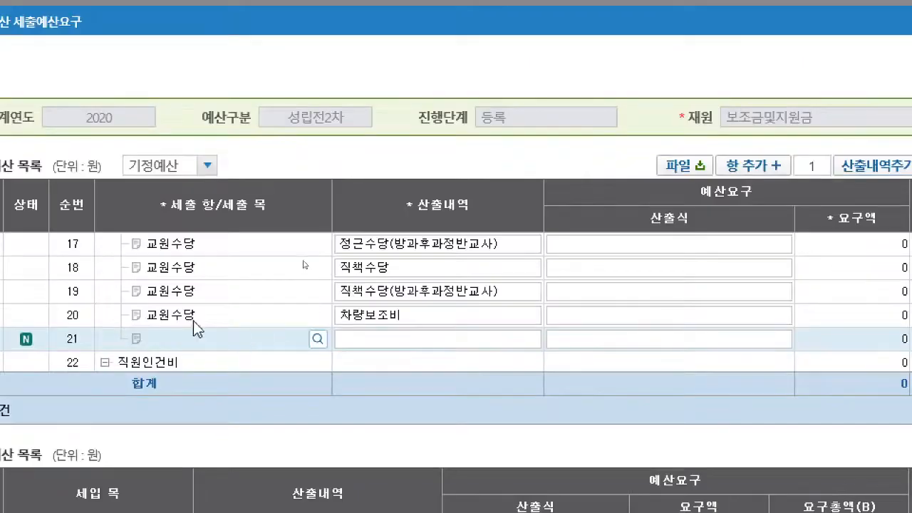
# - Set the 세출목 of the new row under 교원인건비 to [E100901]교원 급여 한시지원
pyautogui.scroll(-2, 194, 321)
pyautogui.scroll(2, 167, 274)
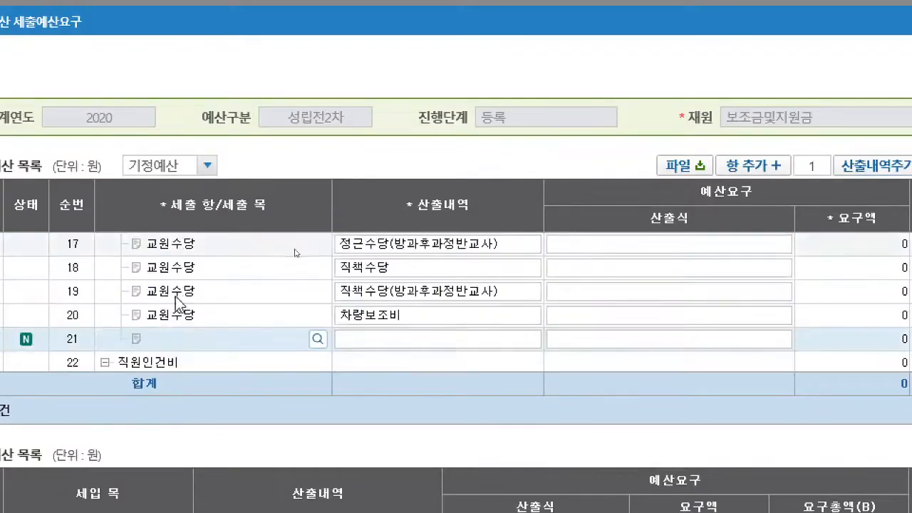
pyautogui.click(319, 340)
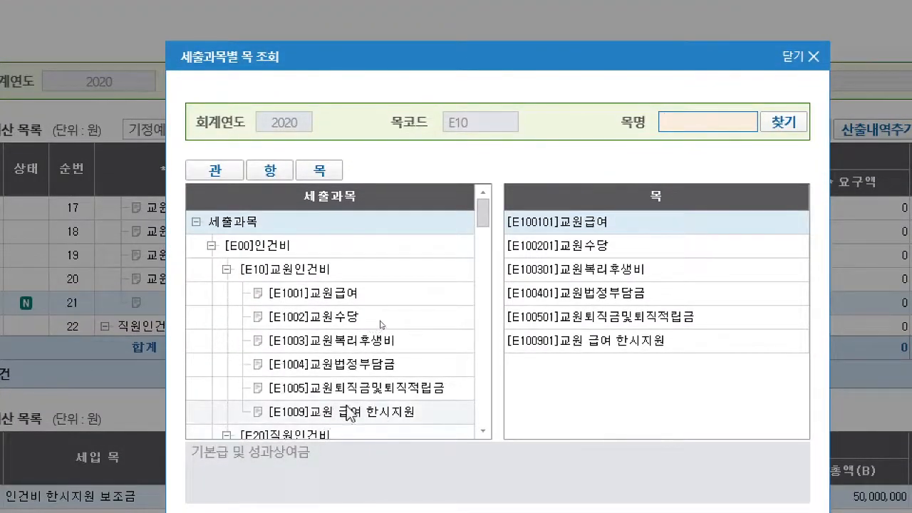
pyautogui.click(374, 413)
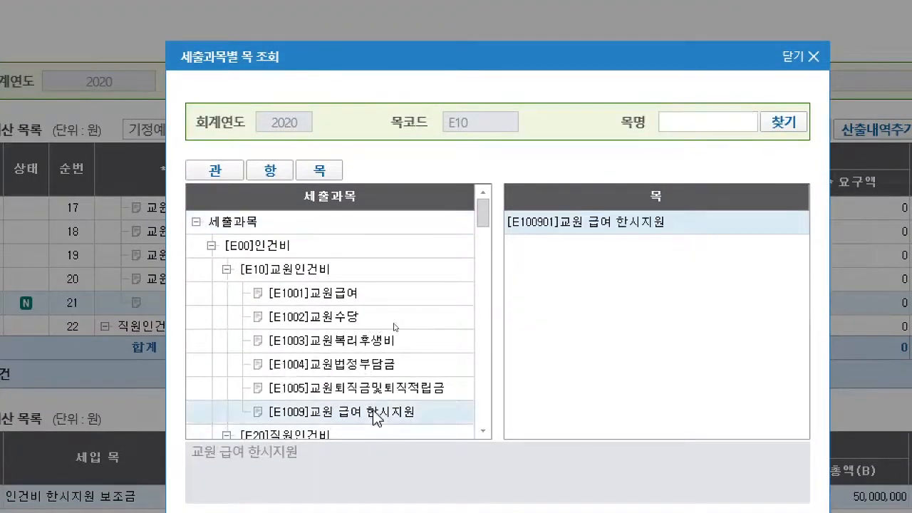
pyautogui.doubleClick(632, 224)
# - Enter 교원급여 한시지원(교육청) as the 교원 급여 한시지원 row's 산출내역 and 40,000,000원 as its 산출식
pyautogui.click(475, 302)
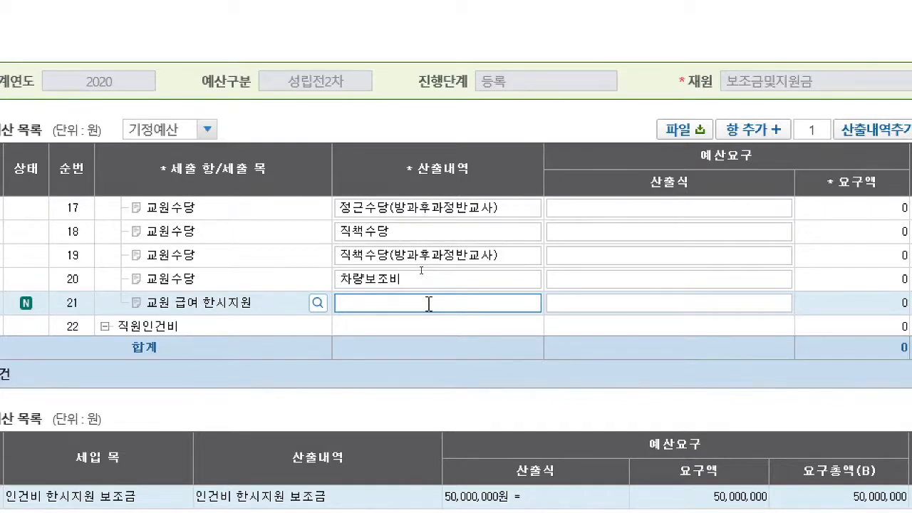
pyautogui.write('교원급여')
pyautogui.write(' 한시지원')
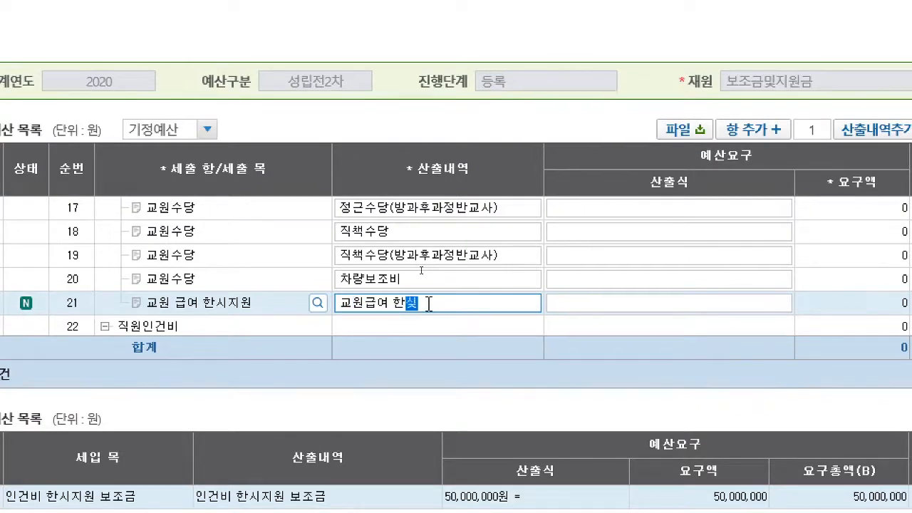
pyautogui.write('(교육ㅊ')
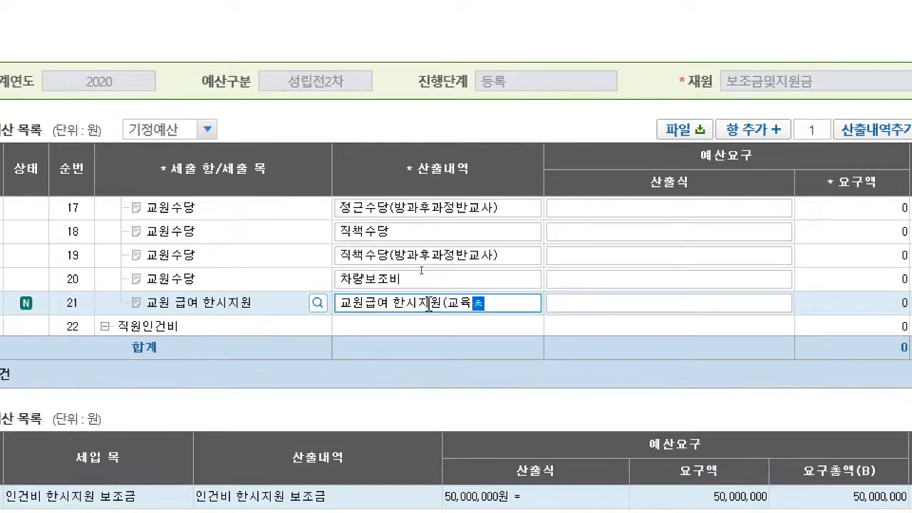
pyautogui.write(')')
pyautogui.click(661, 303)
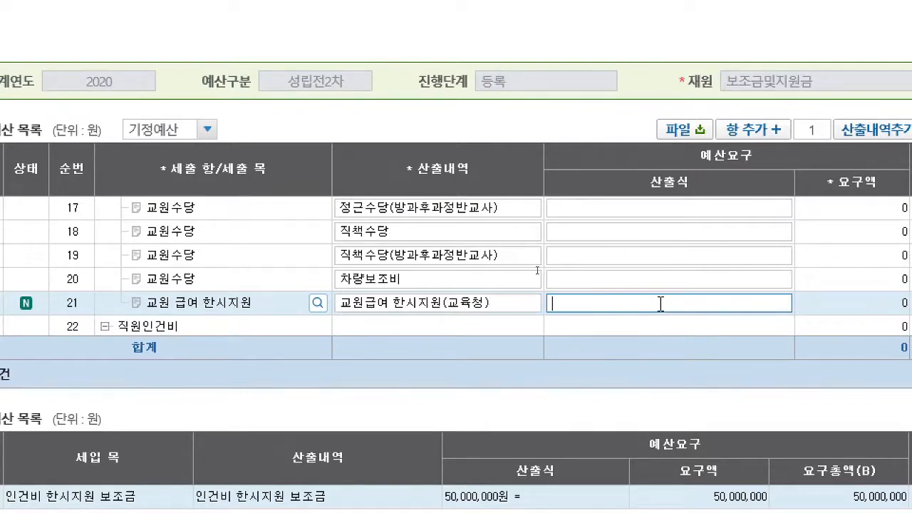
pyautogui.write('40000000원')
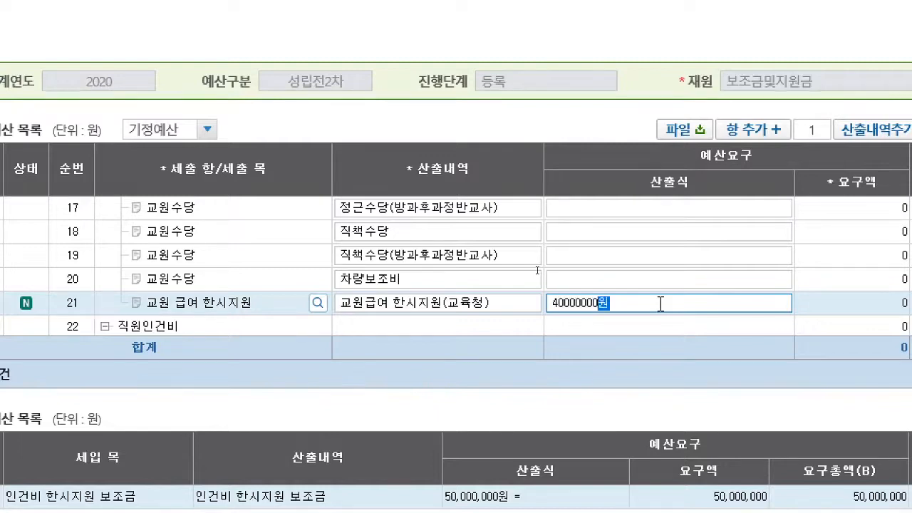
pyautogui.press('Return')
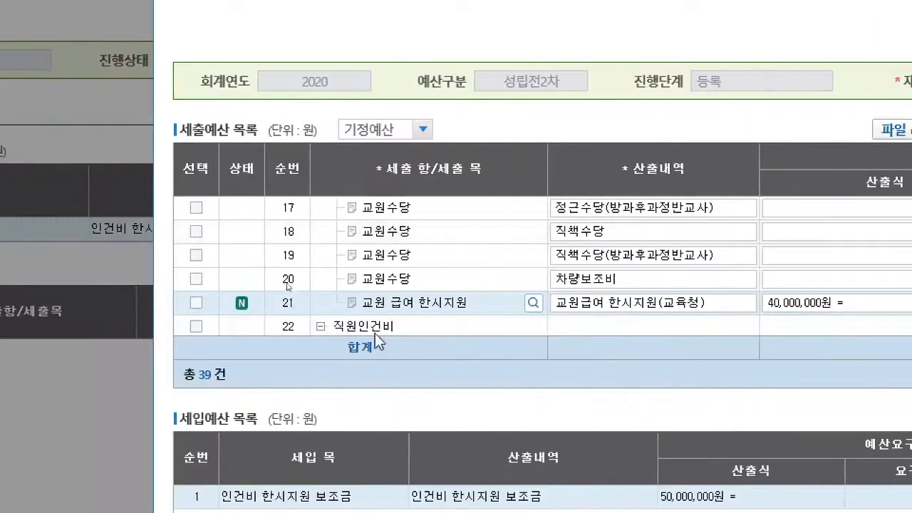
# - Add a 산출내역 row under 직원인건비 and set its 세출목 to [E200901]직원 급여 한시지원
pyautogui.click(376, 328)
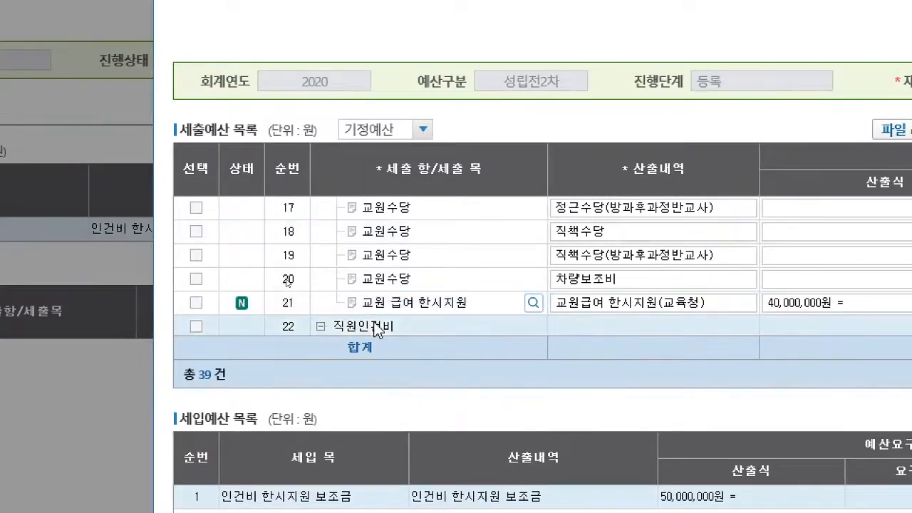
pyautogui.scroll(-1, 376, 331)
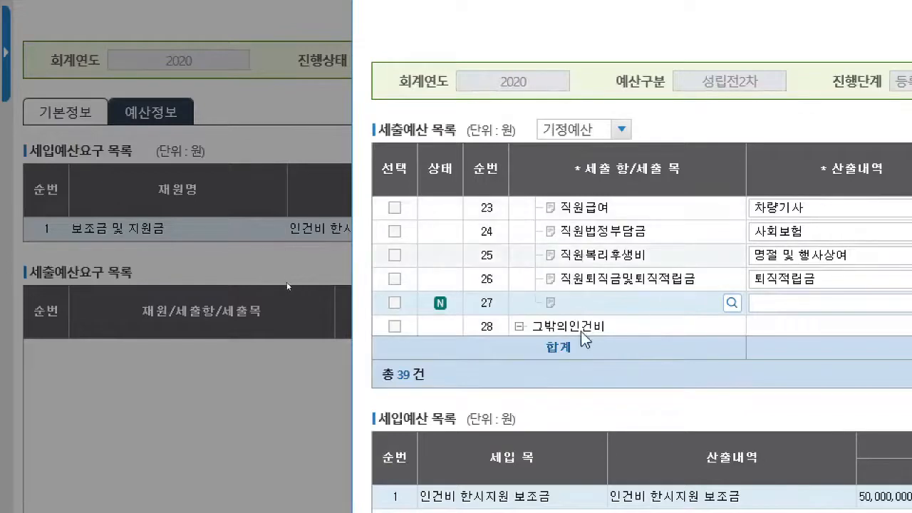
pyautogui.click(732, 307)
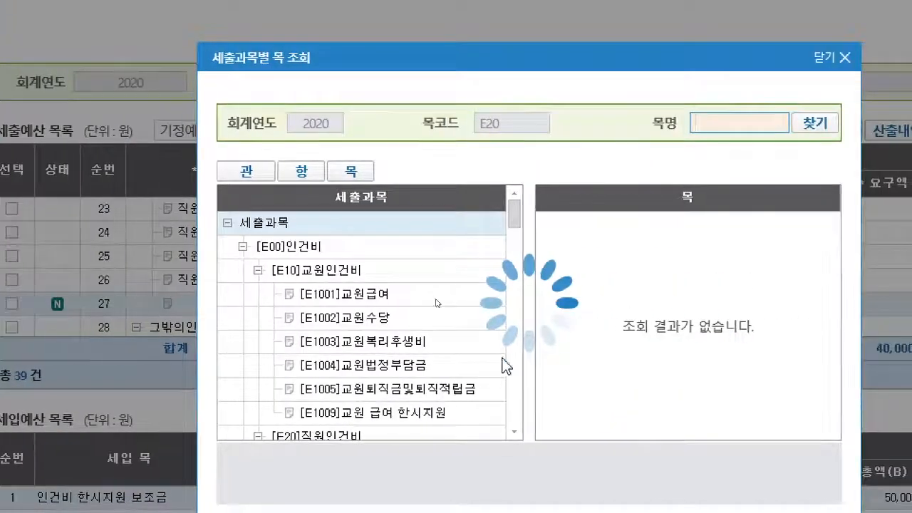
pyautogui.scroll(-5, 420, 313)
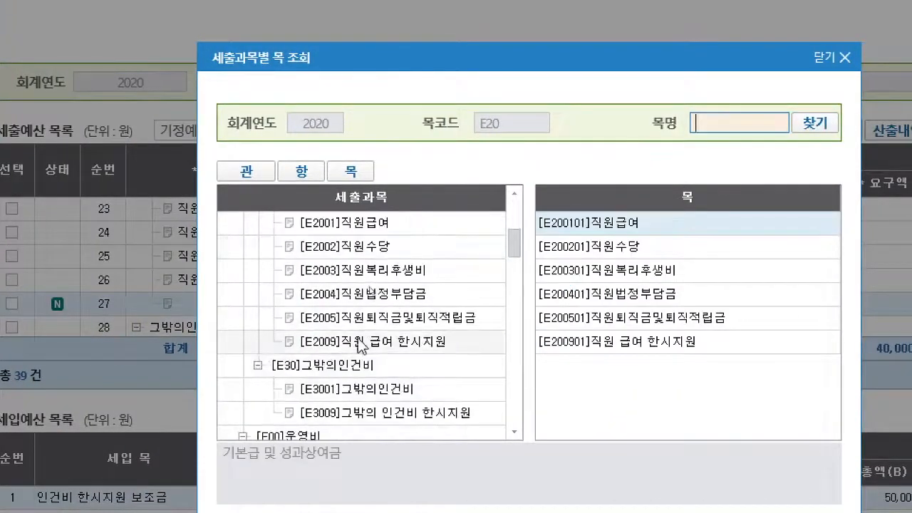
pyautogui.click(421, 343)
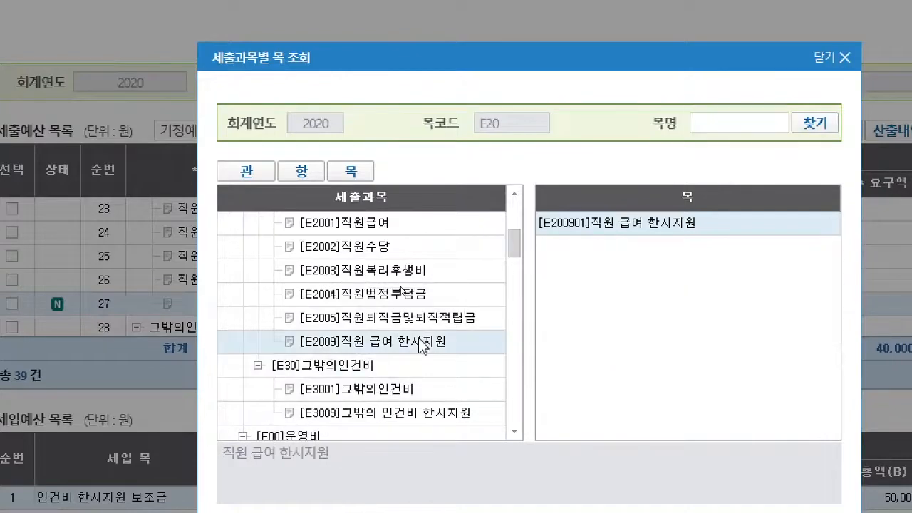
pyautogui.doubleClick(680, 229)
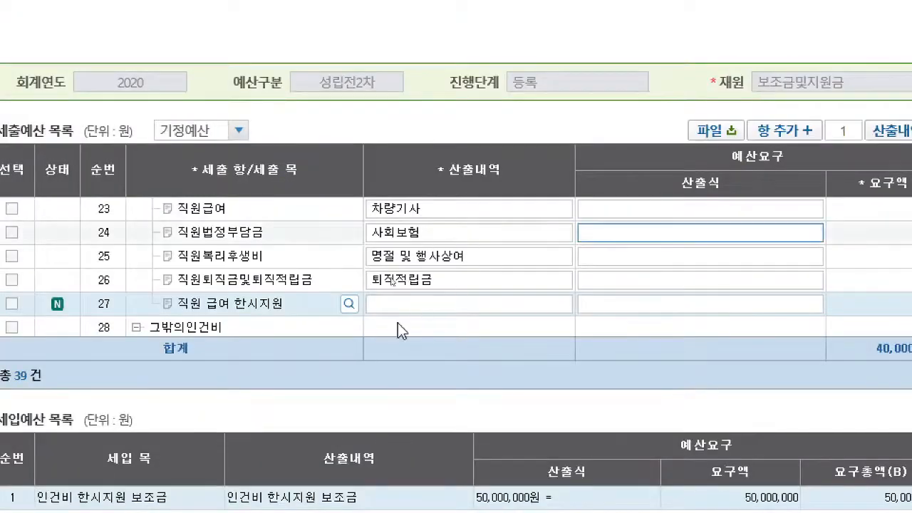
# - Enter 직원급여한시지원(교육청) as the 직원 급여 한시지원 row's 산출내역 and 10,000,000원 as its 산출식
pyautogui.click(404, 305)
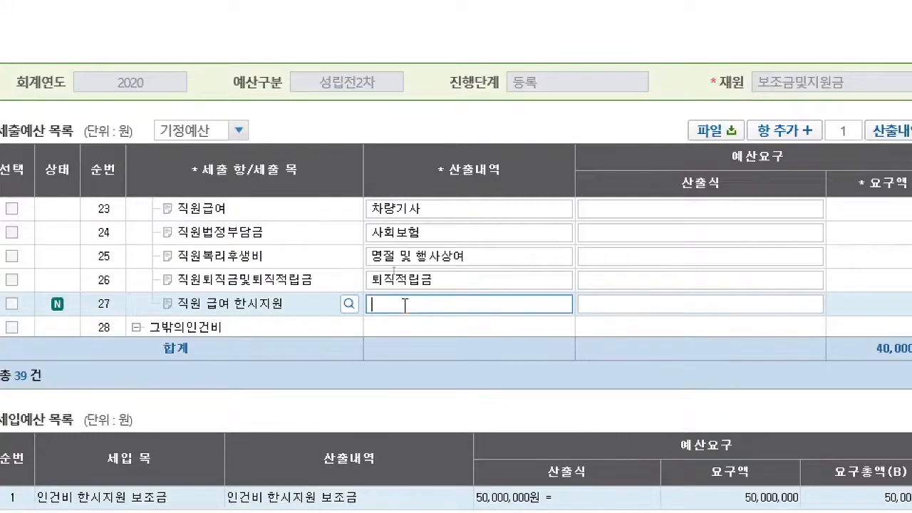
pyautogui.write('직원급여')
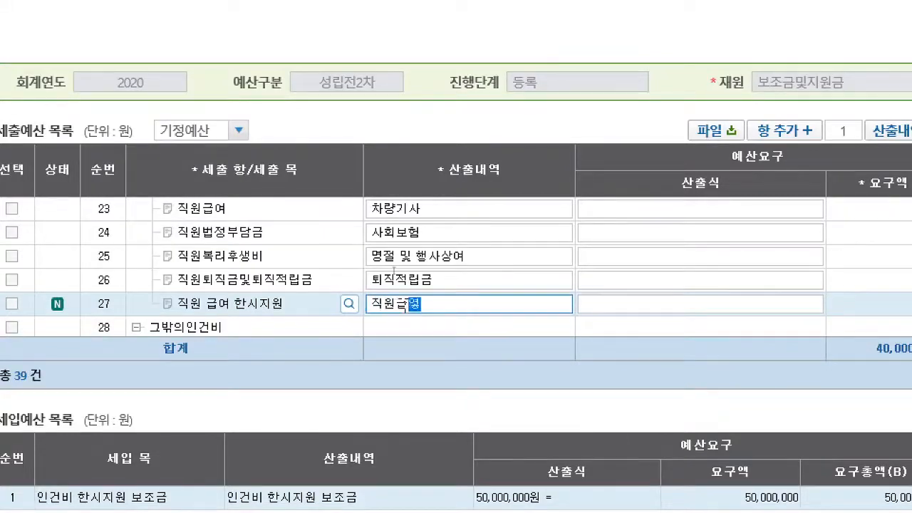
pyautogui.write('한시지원(')
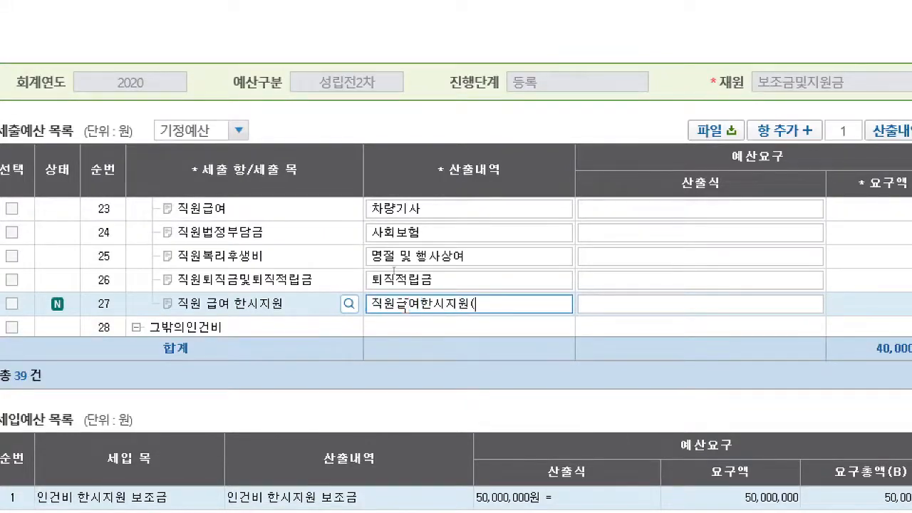
pyautogui.write('교육처)')
pyautogui.click(690, 308)
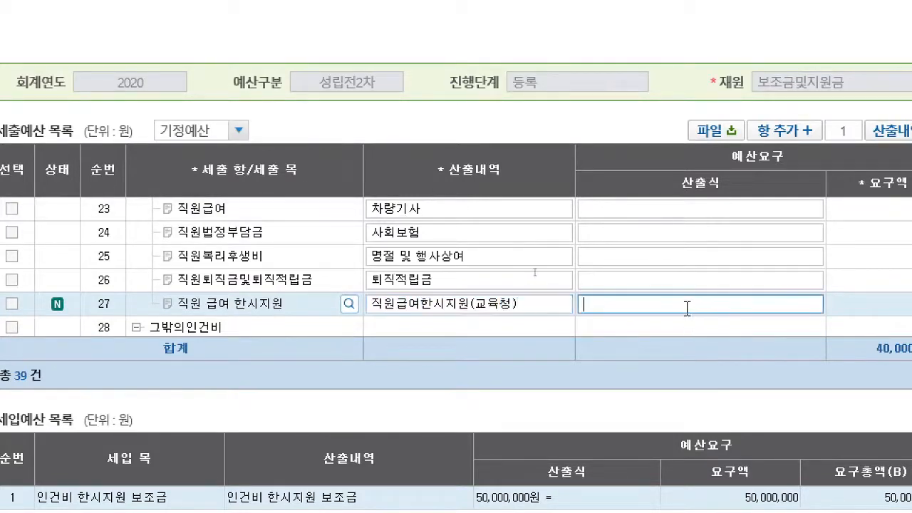
pyautogui.write('10000000')
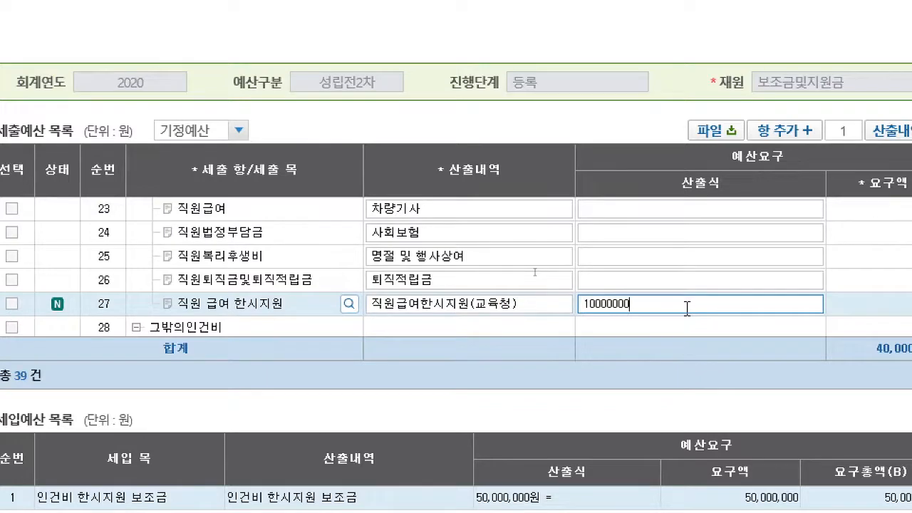
pyautogui.write('원')
pyautogui.press('Return')
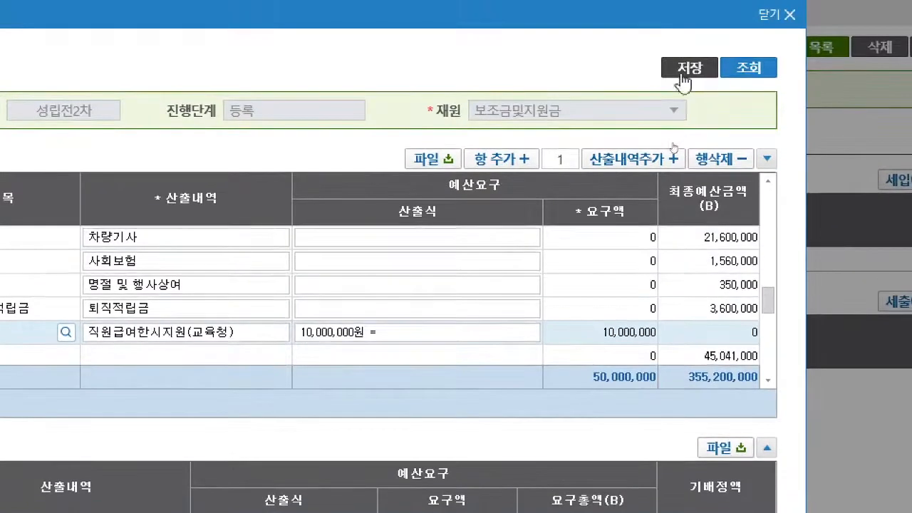
# - Save the expenditure request and close 세출예산요구
pyautogui.click(682, 80)
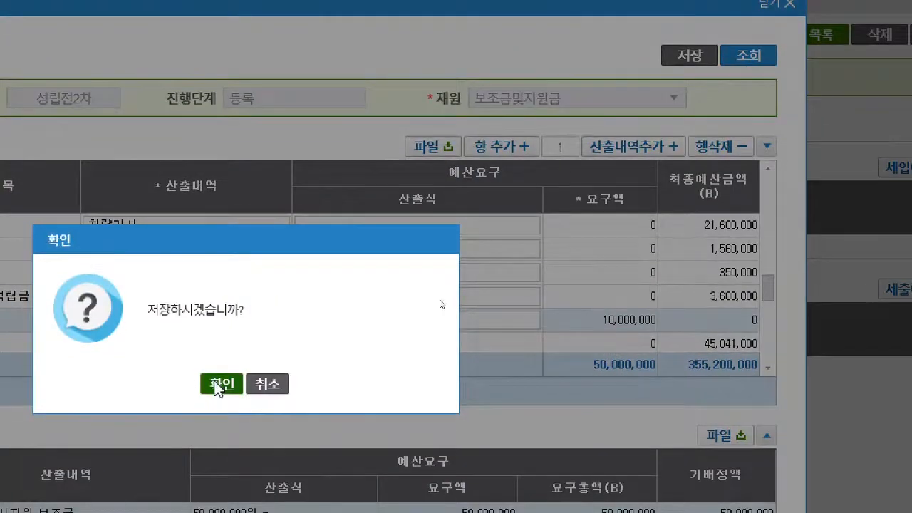
pyautogui.click(217, 385)
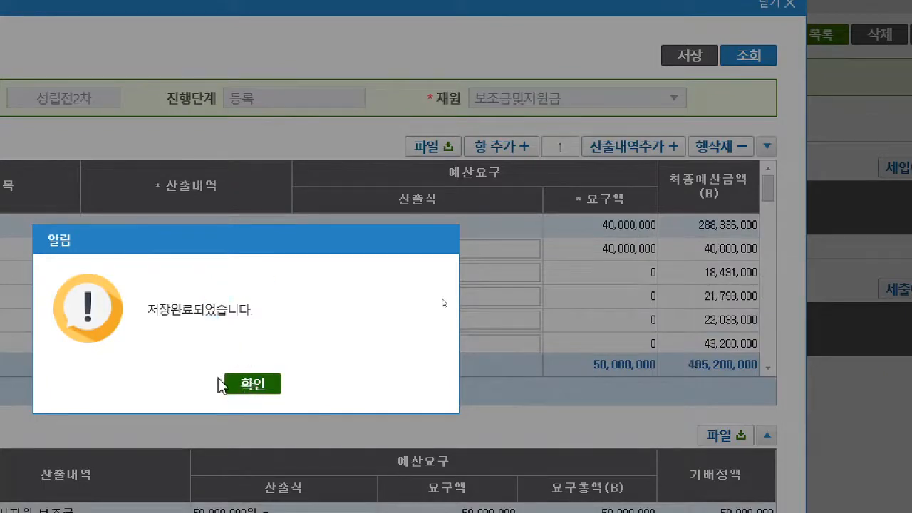
pyautogui.click(253, 385)
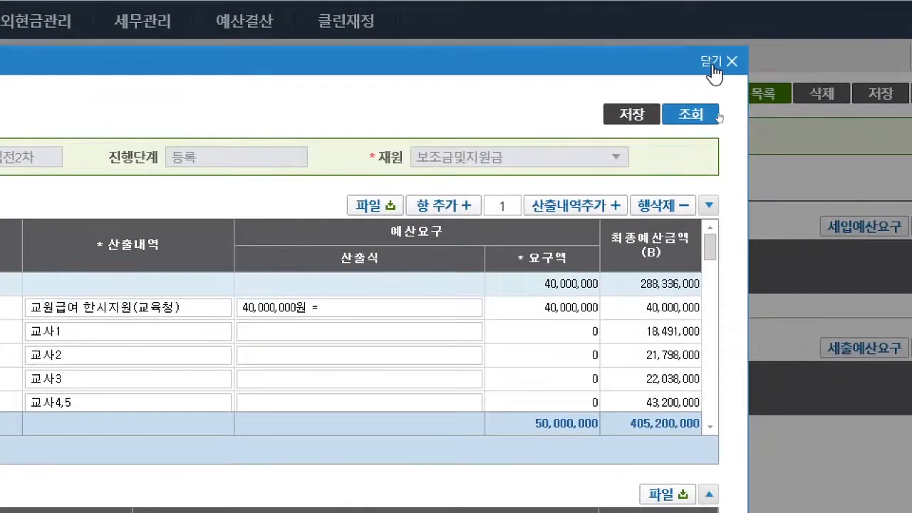
pyautogui.click(712, 64)
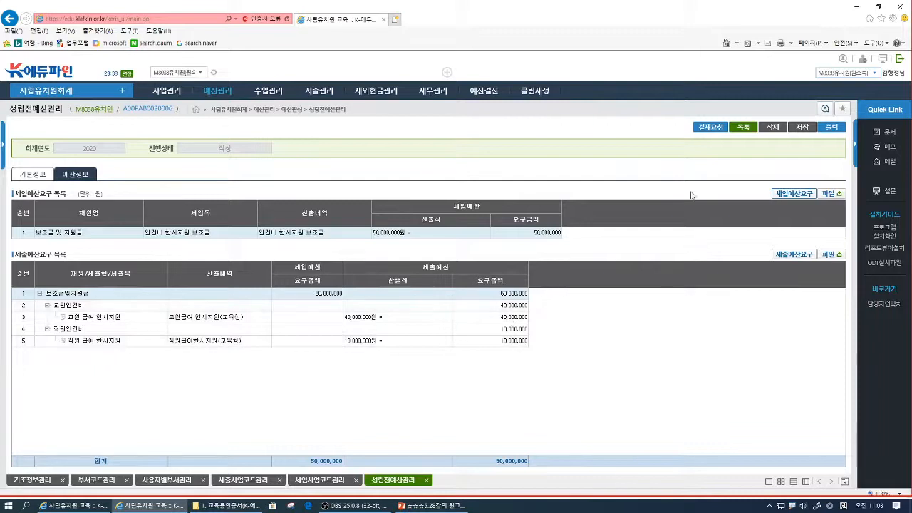
# - Submit the 성립전예산 entry for approval and set the draft document's 과제카드 to [교육과정계획수립운영] 사립유치원운영
pyautogui.click(699, 130)
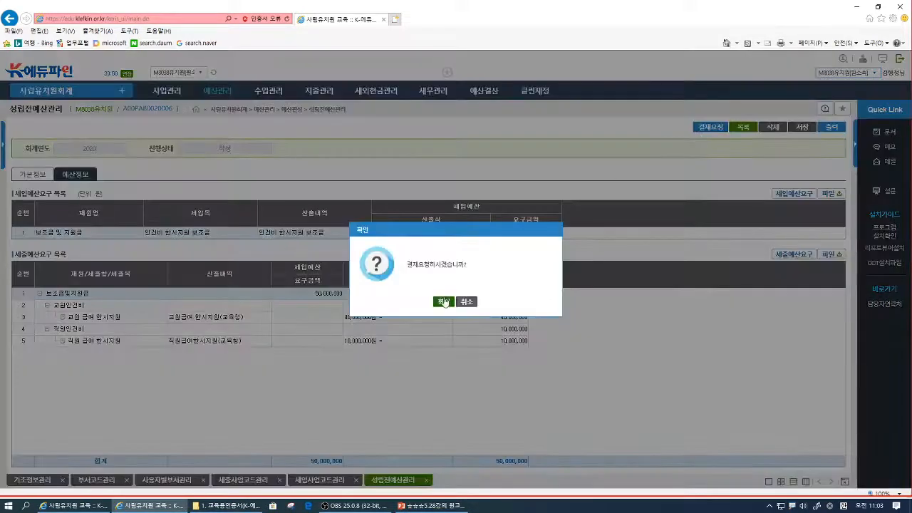
pyautogui.click(443, 303)
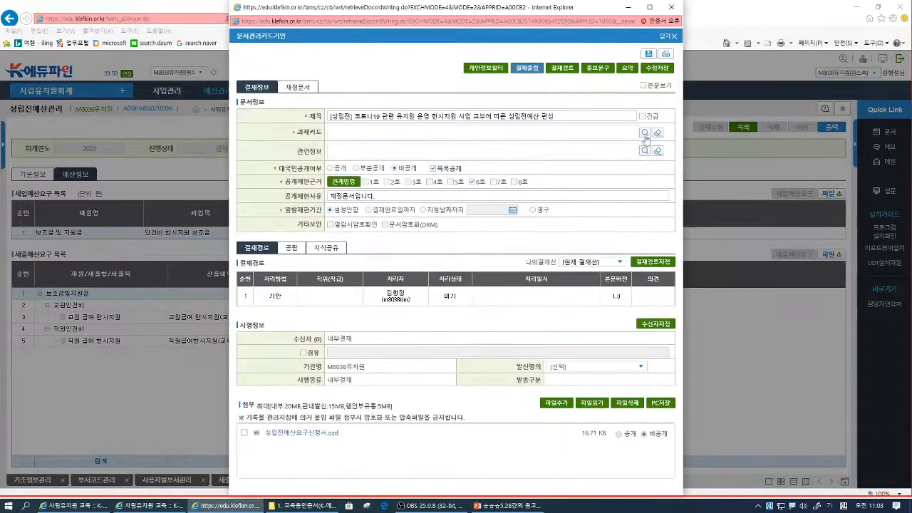
pyautogui.click(645, 133)
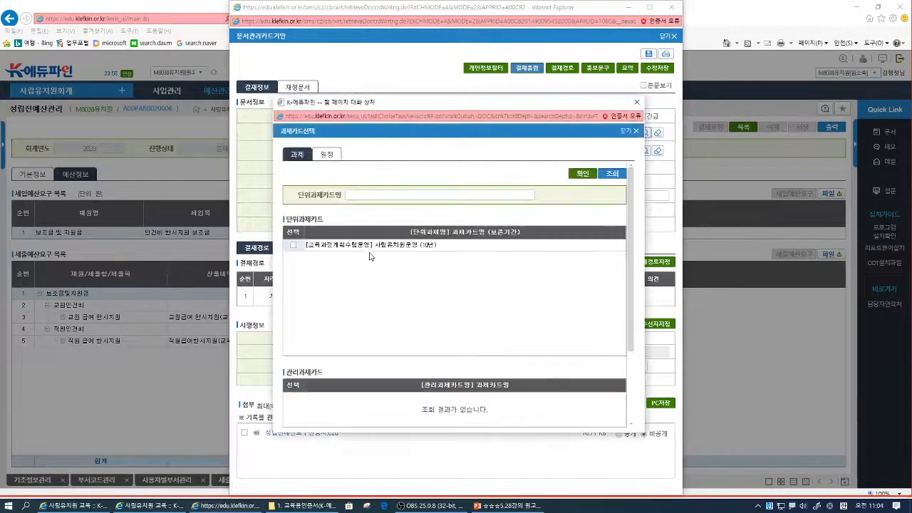
pyautogui.click(294, 246)
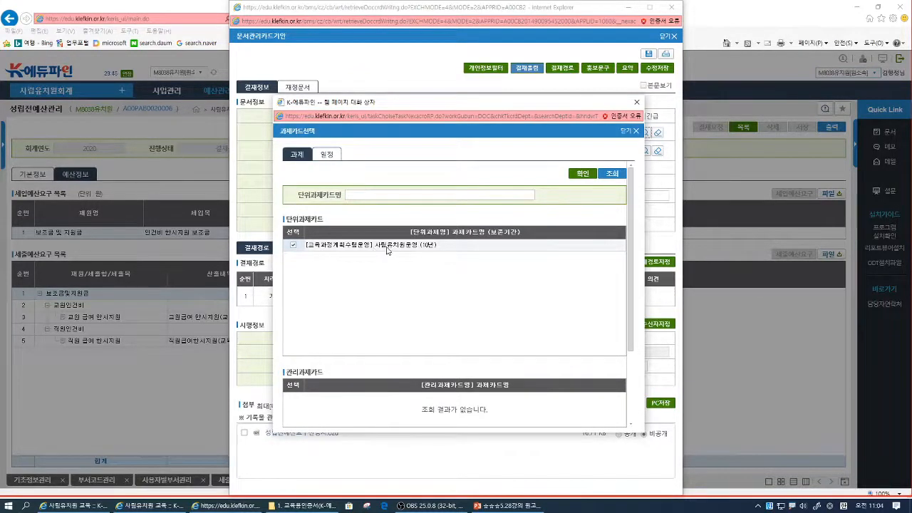
pyautogui.click(581, 174)
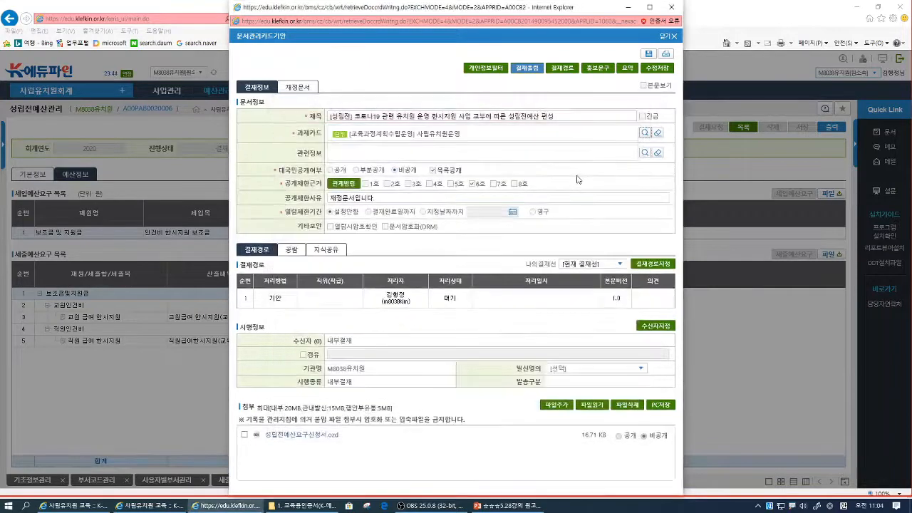
# - Set the drafter's 처리방법 to 전결 in the approval route and submit the draft as a 내부결재 document
pyautogui.click(641, 264)
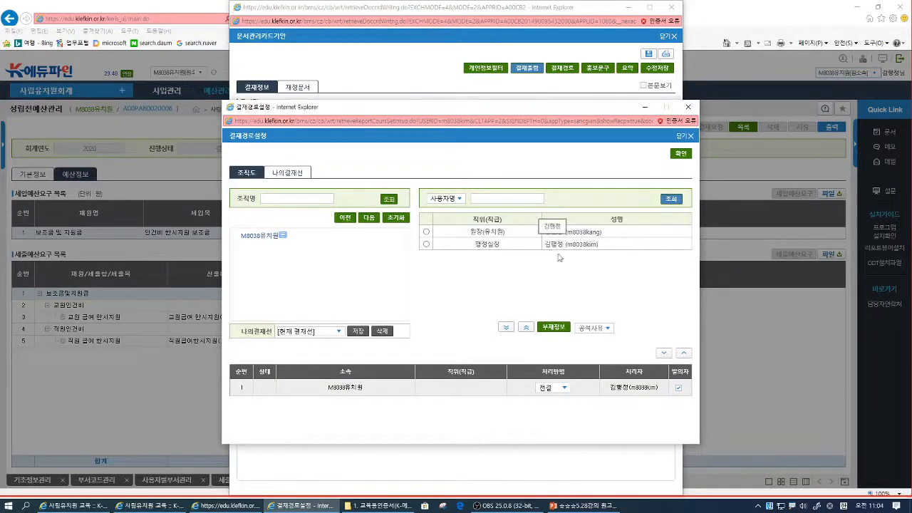
pyautogui.click(682, 156)
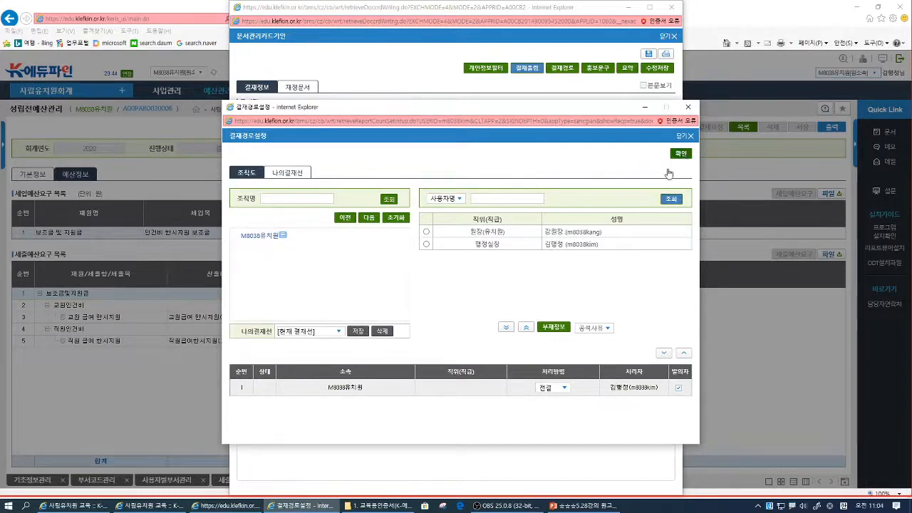
pyautogui.click(524, 69)
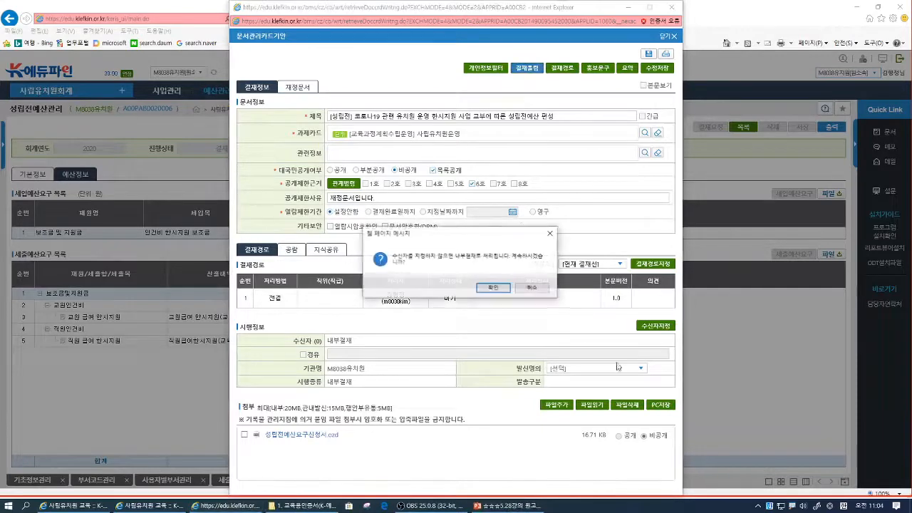
pyautogui.click(501, 286)
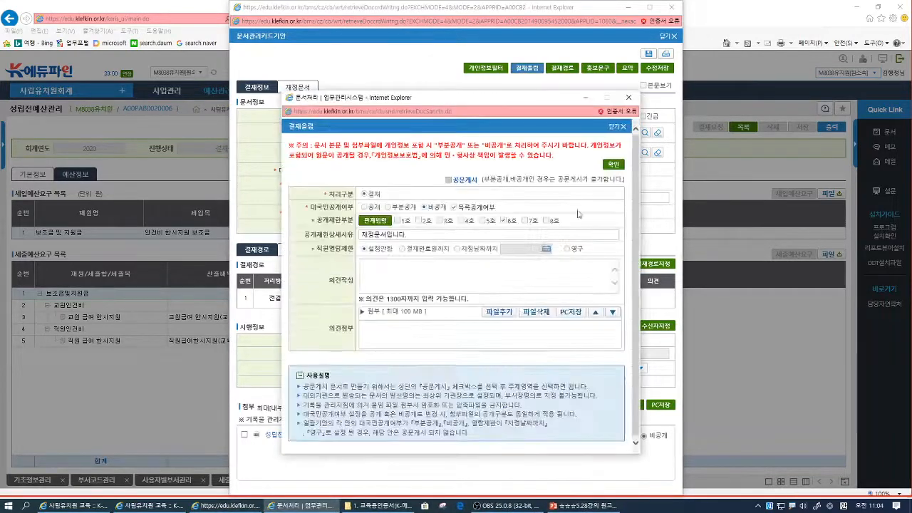
pyautogui.click(613, 166)
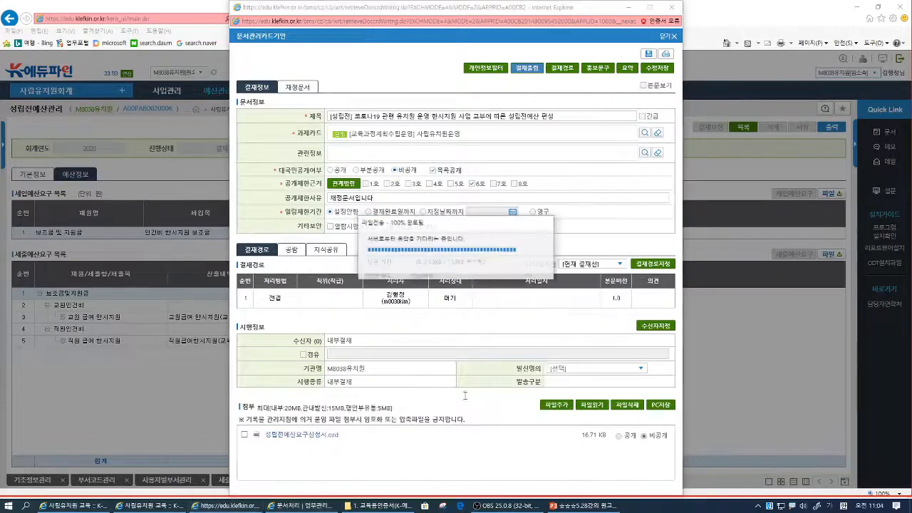
pyautogui.click(531, 249)
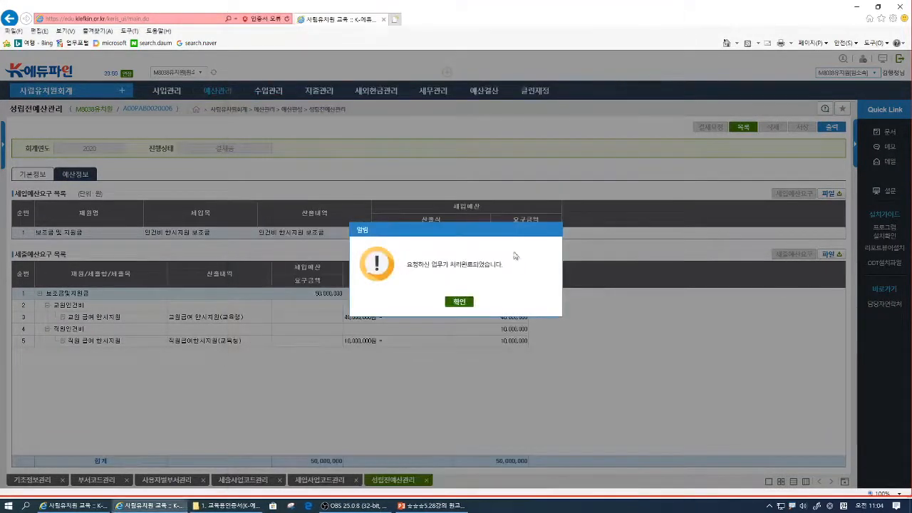
pyautogui.click(461, 303)
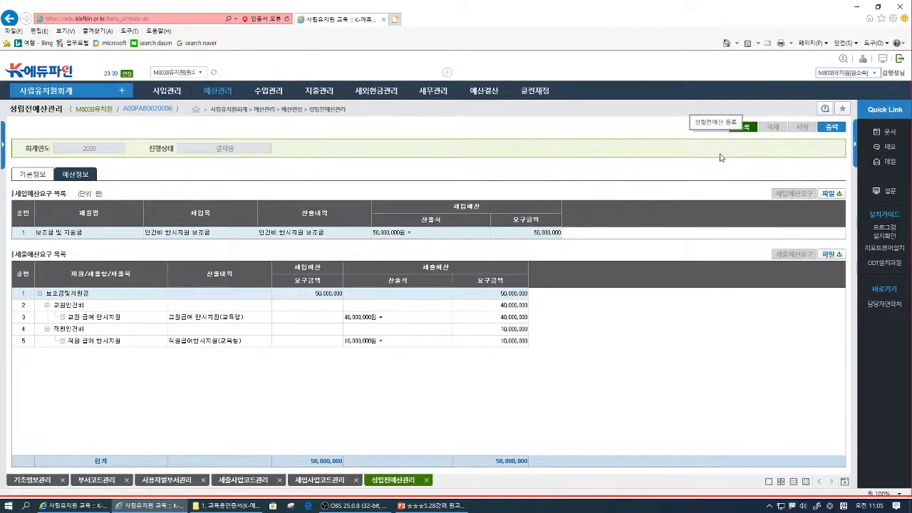
# - Return to the 성립전예산 list, refresh it, and start a new entry with 재원구분 set to 보조금 및 지원금
pyautogui.click(746, 129)
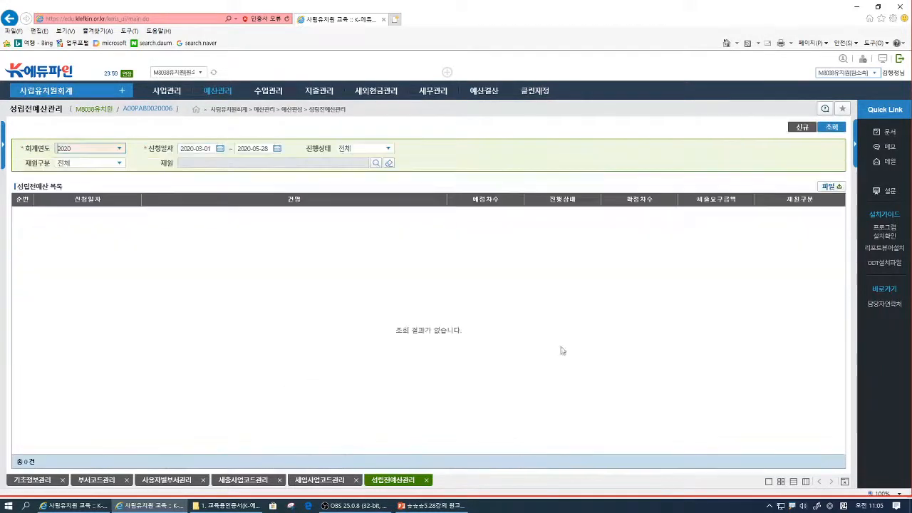
pyautogui.click(819, 129)
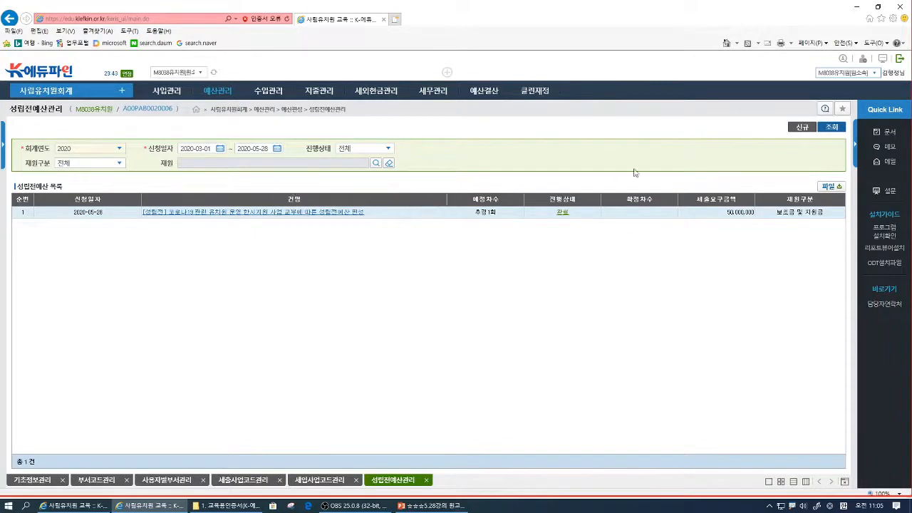
pyautogui.click(803, 128)
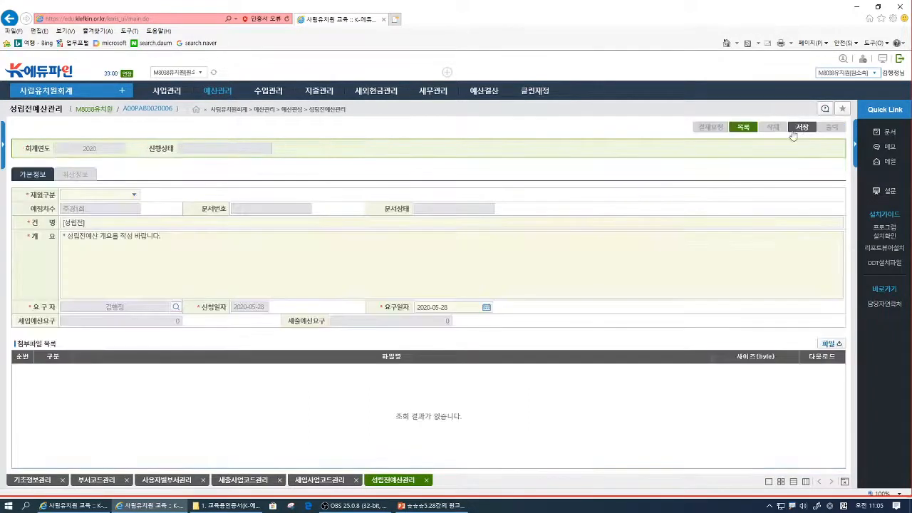
pyautogui.click(135, 195)
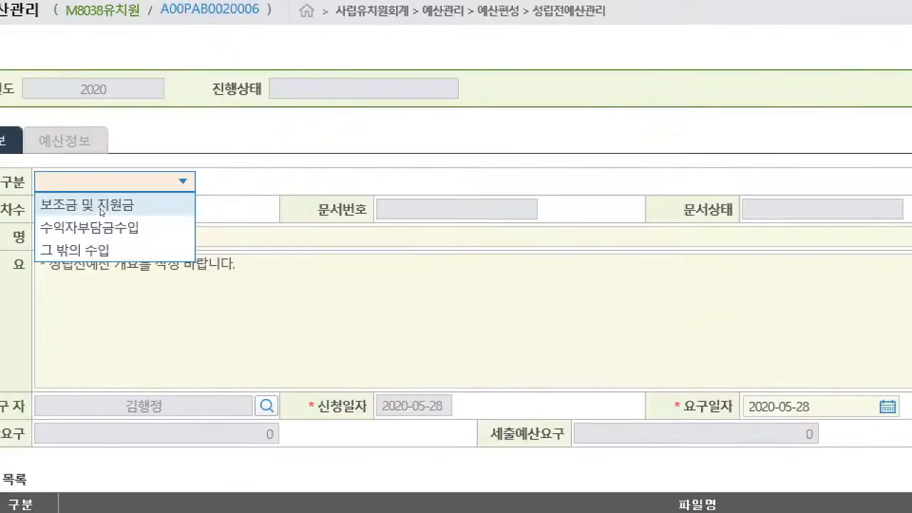
pyautogui.click(192, 203)
# - Complete the 건명 as [성립전] 코로나 19 관련 유치원 한시지원 사업비 교부에 따른 성립전예산편성(일반운영 한시지원)
pyautogui.click(197, 238)
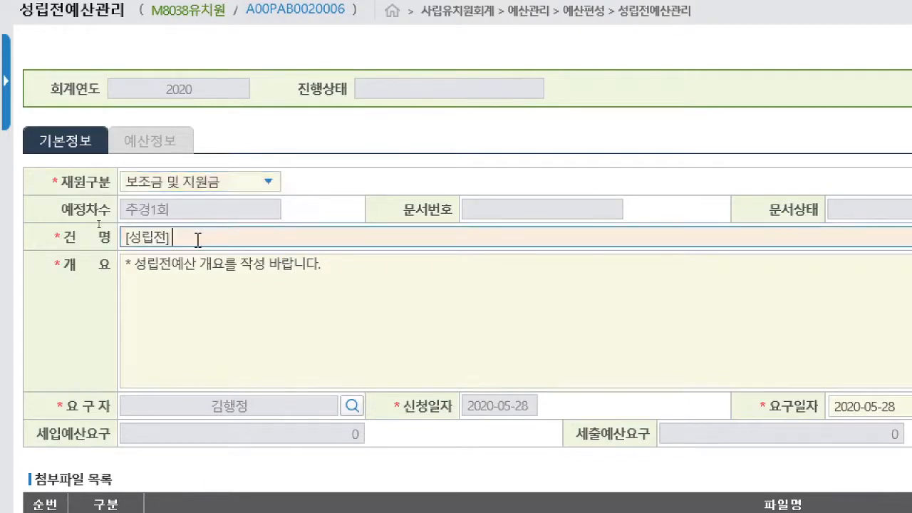
pyautogui.write('코로나')
pyautogui.write(' 19')
pyautogui.write(' 관련 유치원 한')
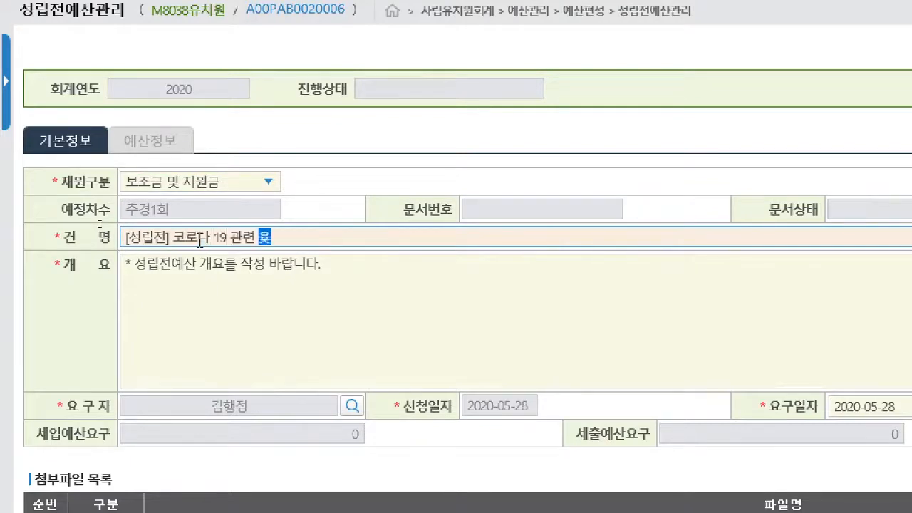
pyautogui.write('시')
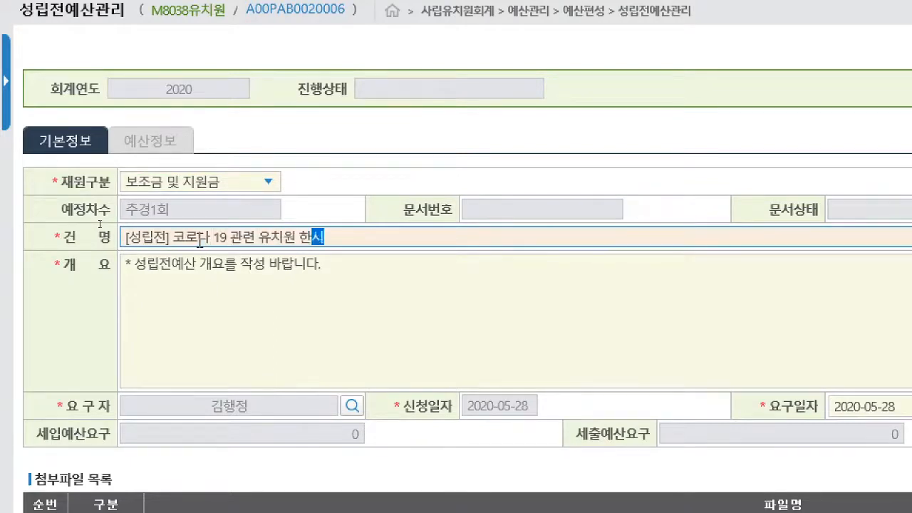
pyautogui.write('지원 상업비 교부')
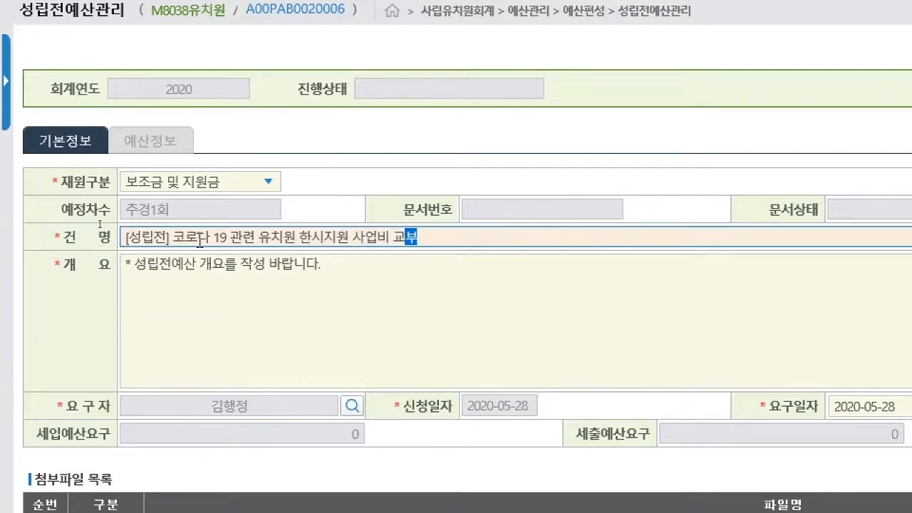
pyautogui.write('에 대')
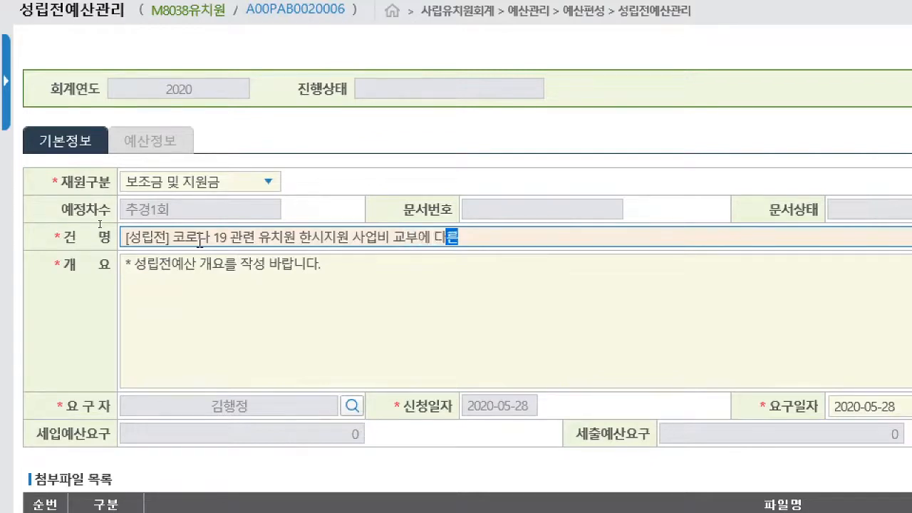
pyautogui.press('BackSpace')
pyautogui.write('따른 성립전예산편서')
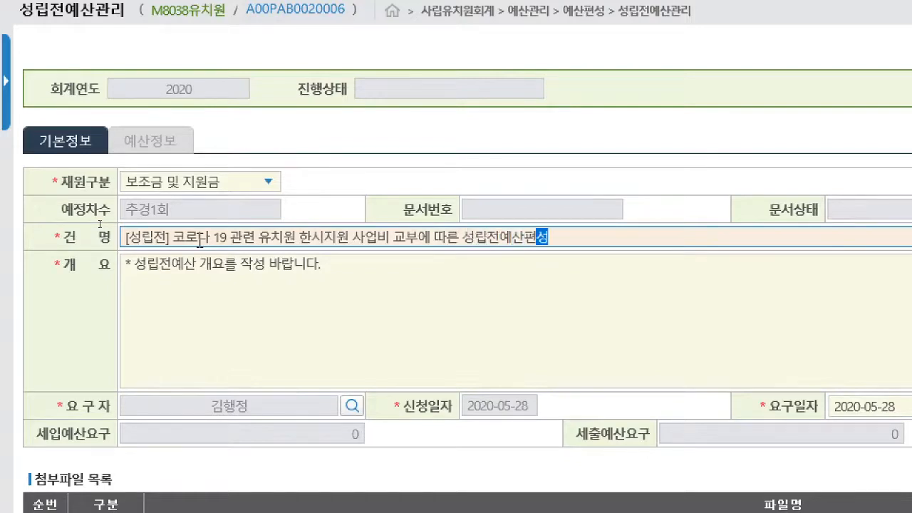
pyautogui.write('(일반운영 한시')
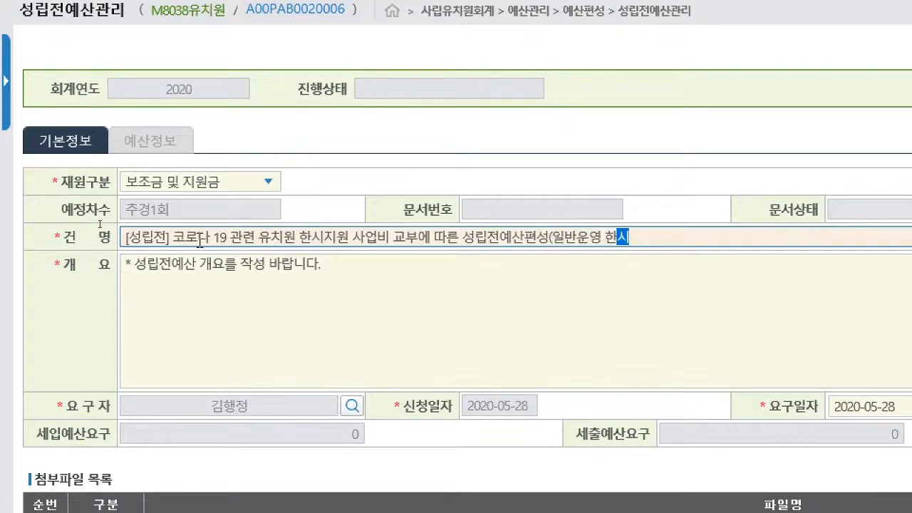
pyautogui.write('지원)')
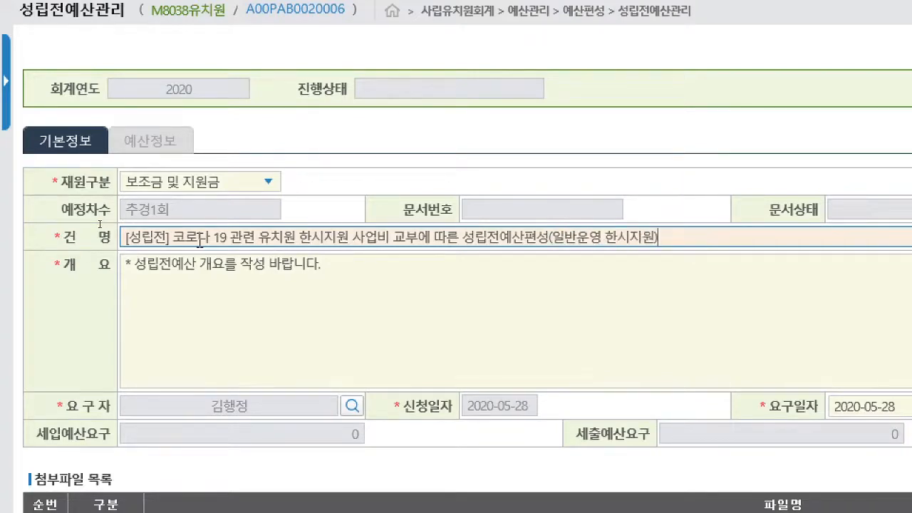
# - Copy the 건명 text into the 개요 field and save the new 성립전예산 entry
pyautogui.click(209, 260)
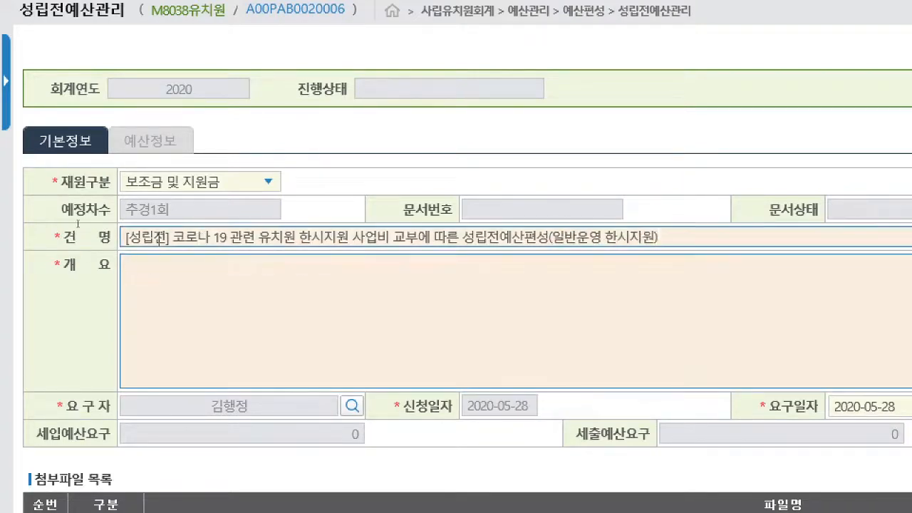
pyautogui.tripleClick(172, 240)
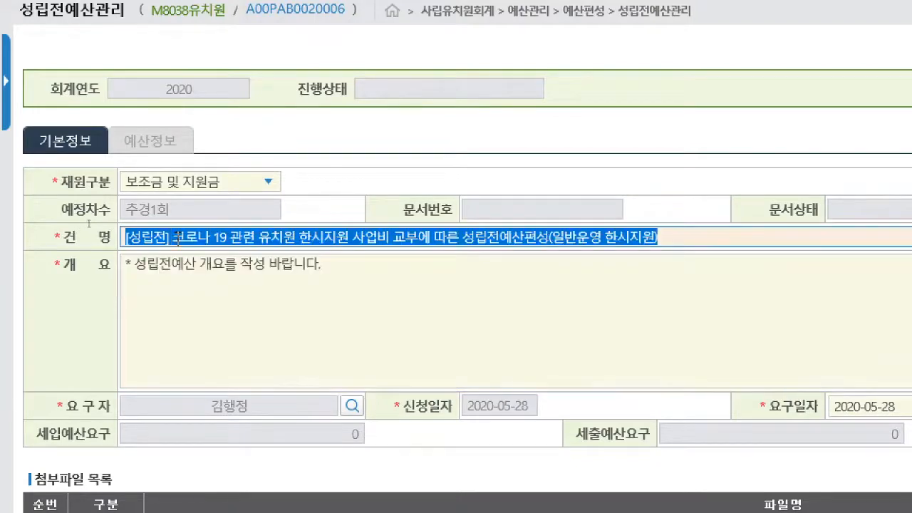
pyautogui.hotkey('ctrl', 'c')
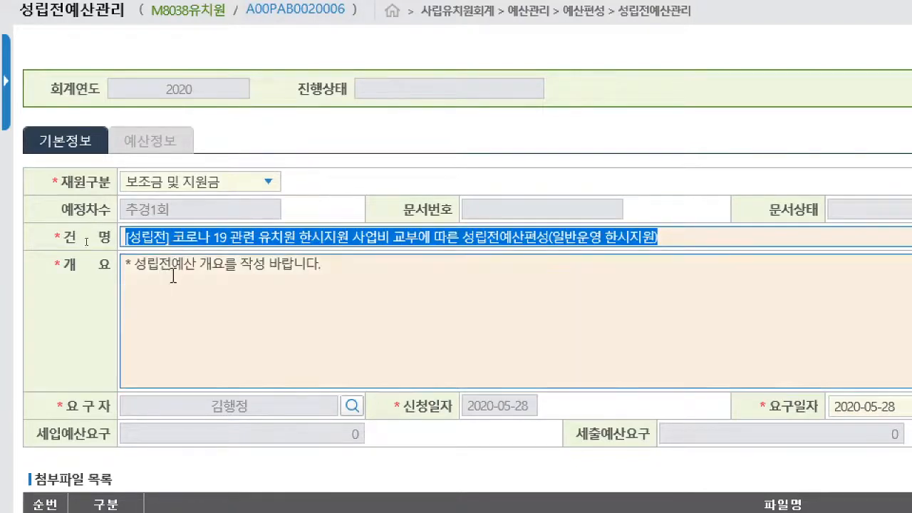
pyautogui.click(176, 268)
pyautogui.hotkey('ctrl', 'v')
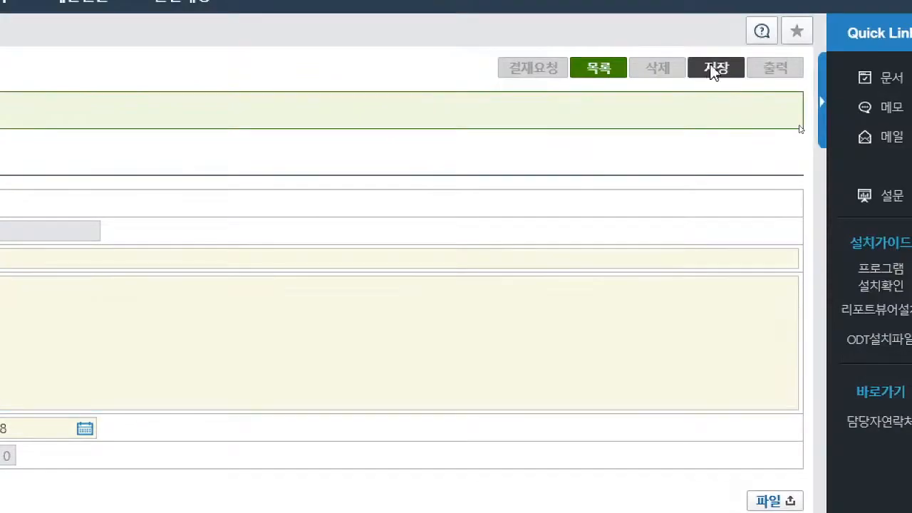
pyautogui.click(713, 73)
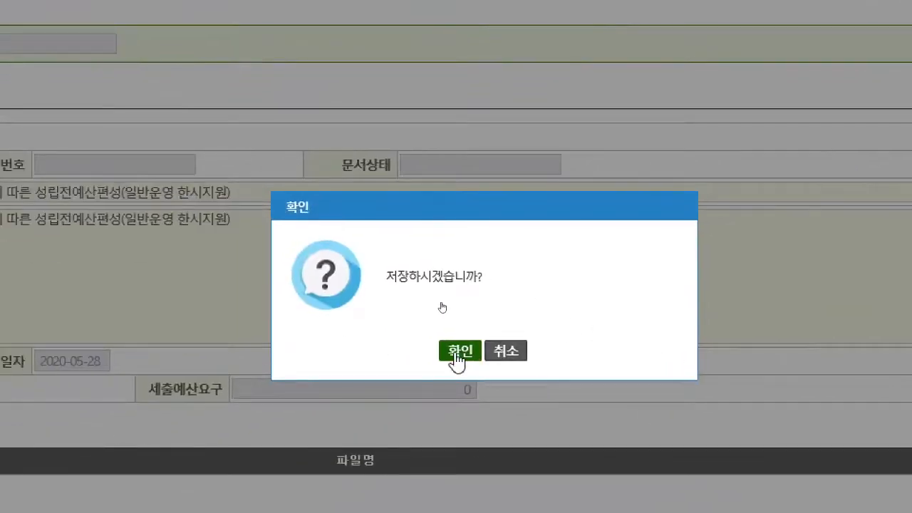
pyautogui.click(458, 352)
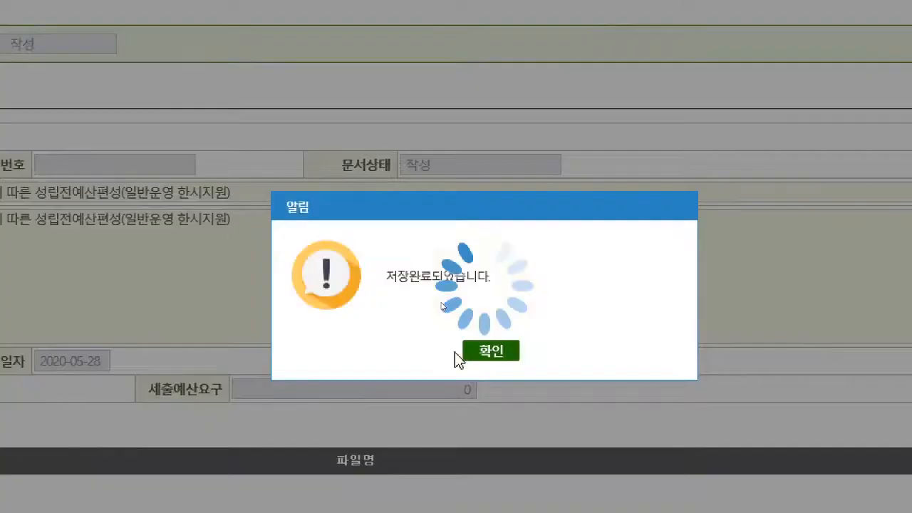
pyautogui.click(511, 354)
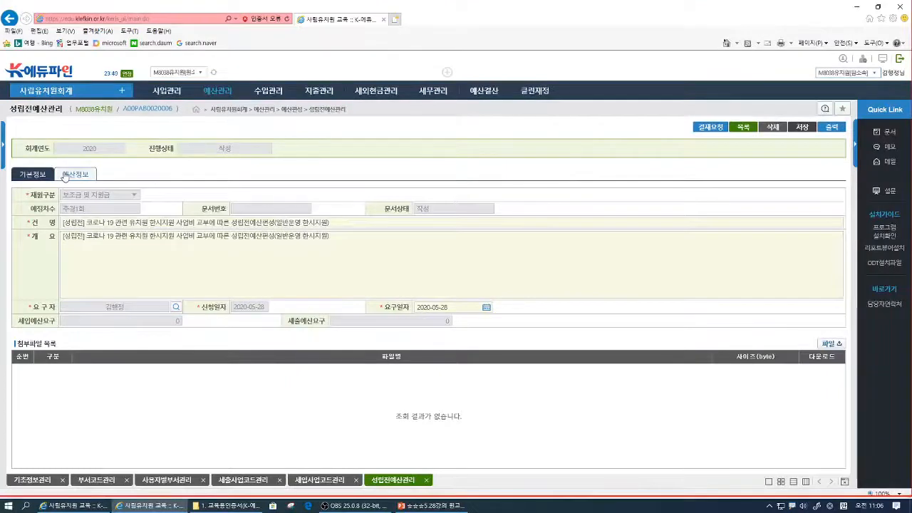
# - Add a row to the new entry's 세입예산요구 and set its 세입목 to [D150901]일반운영 한시지원 보조금
pyautogui.click(65, 177)
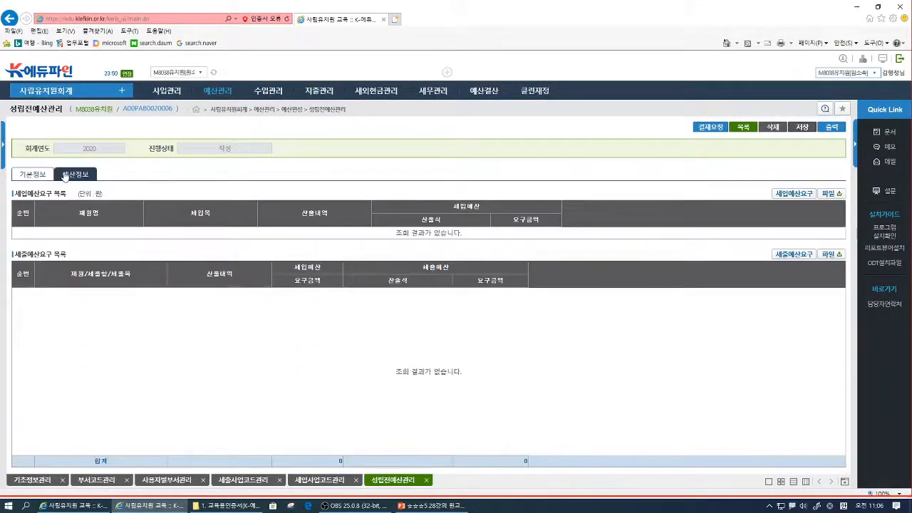
pyautogui.click(794, 194)
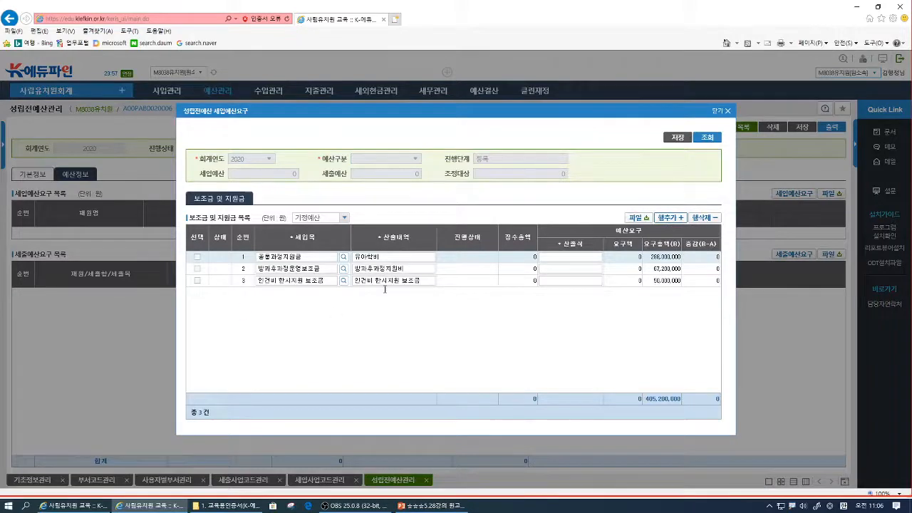
pyautogui.click(670, 218)
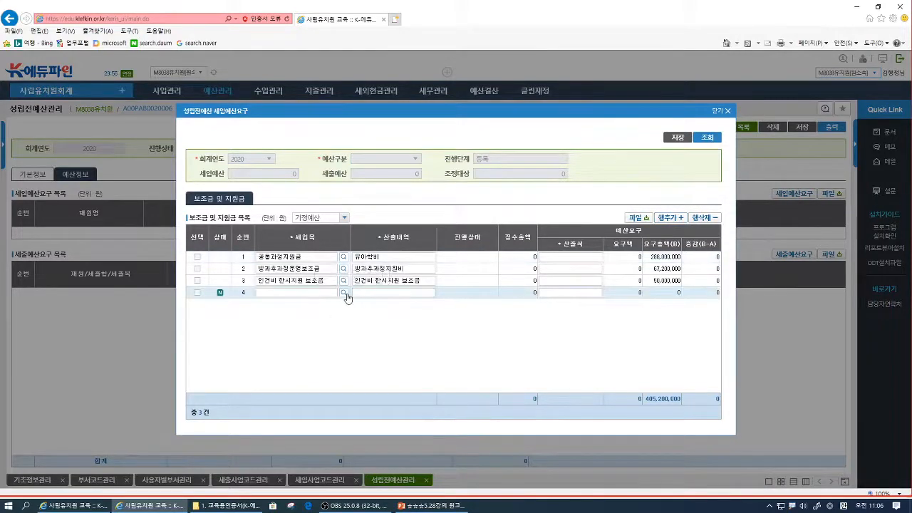
pyautogui.click(347, 294)
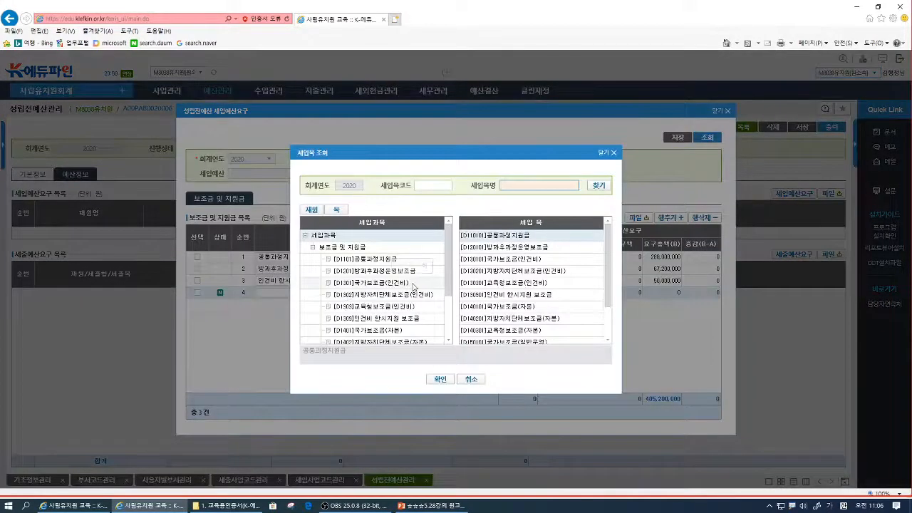
pyautogui.scroll(-1, 412, 288)
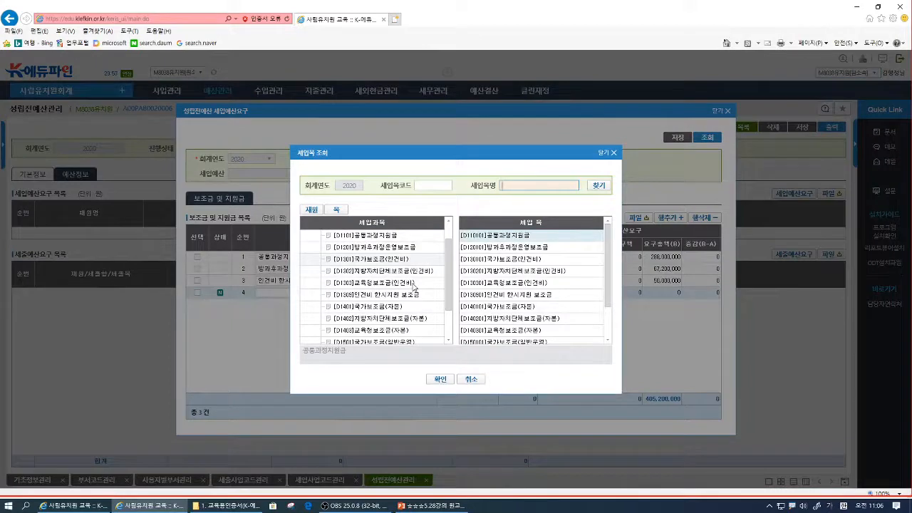
pyautogui.scroll(-1, 413, 288)
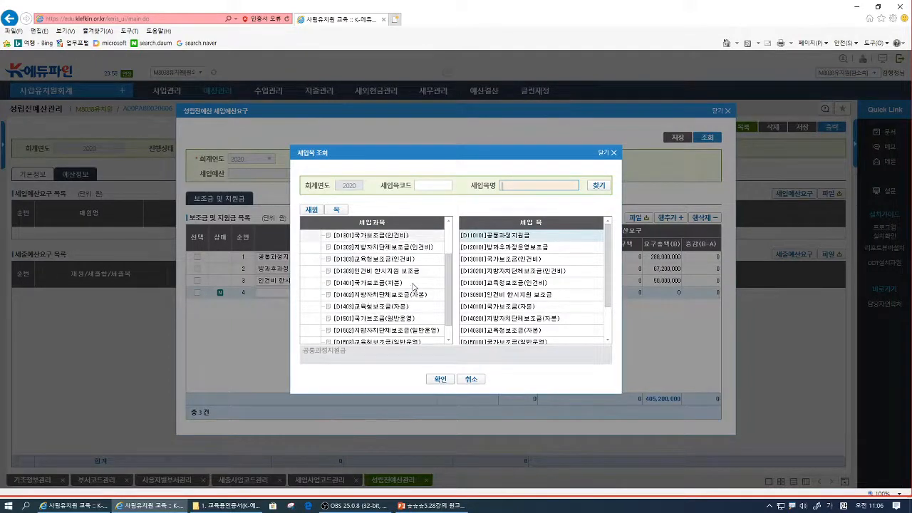
pyautogui.scroll(-1, 413, 287)
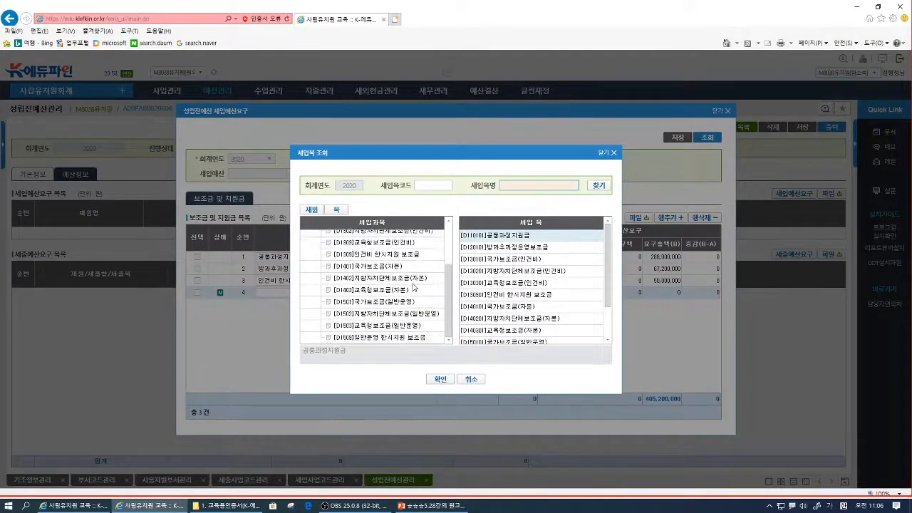
pyautogui.click(388, 338)
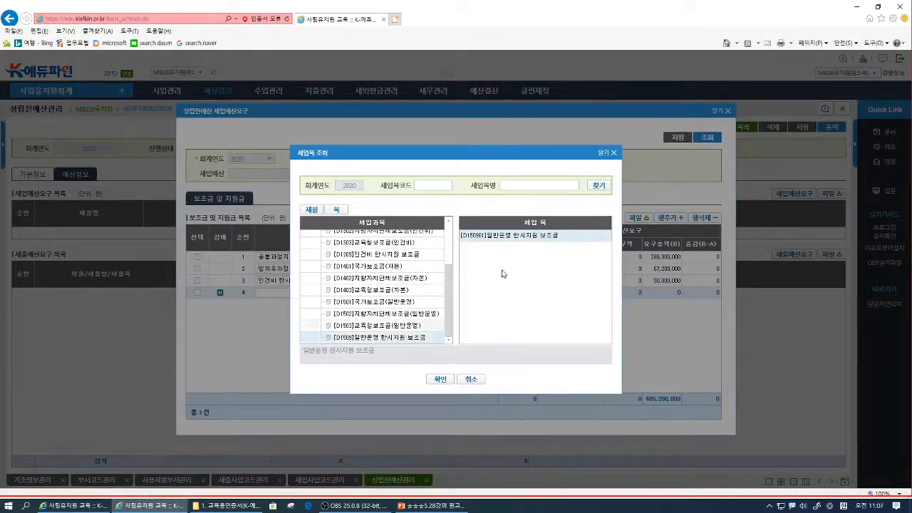
pyautogui.doubleClick(504, 235)
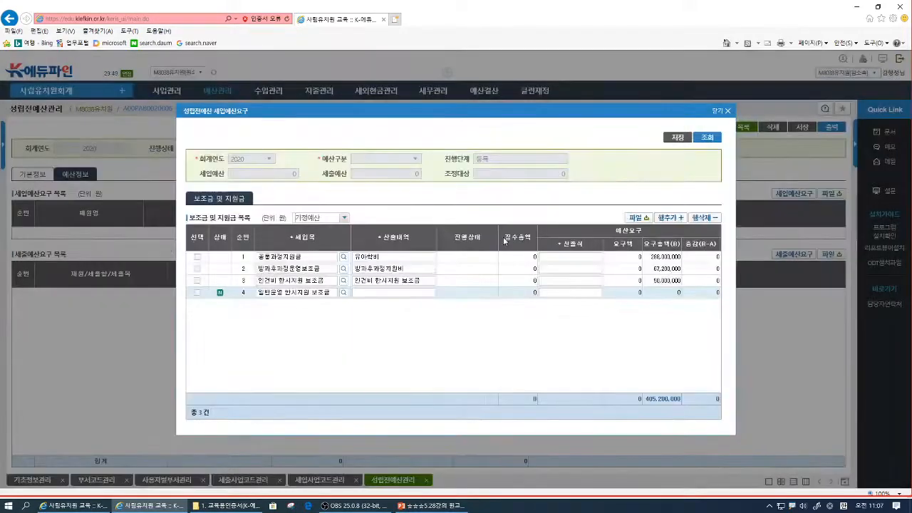
# - Fill the new 세입예산요구 row with 산출내역 일반운영 한시지원 보조금 and 산출식 10,000,000원 =
pyautogui.click(425, 291)
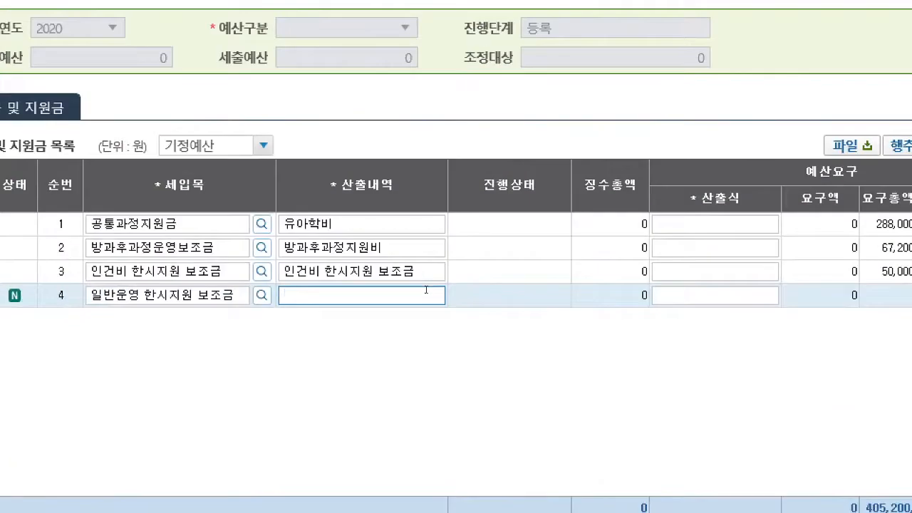
pyautogui.write('일반운영 한시징')
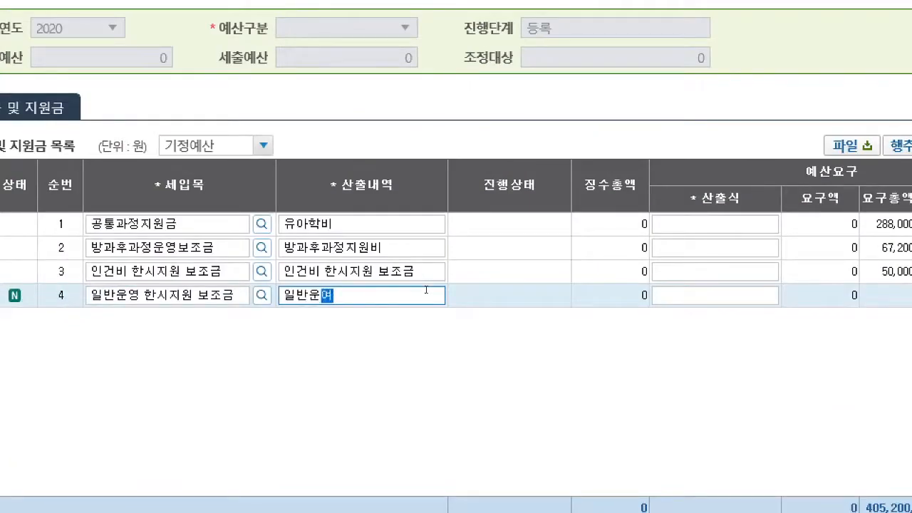
pyautogui.write('원 보조ㄱ')
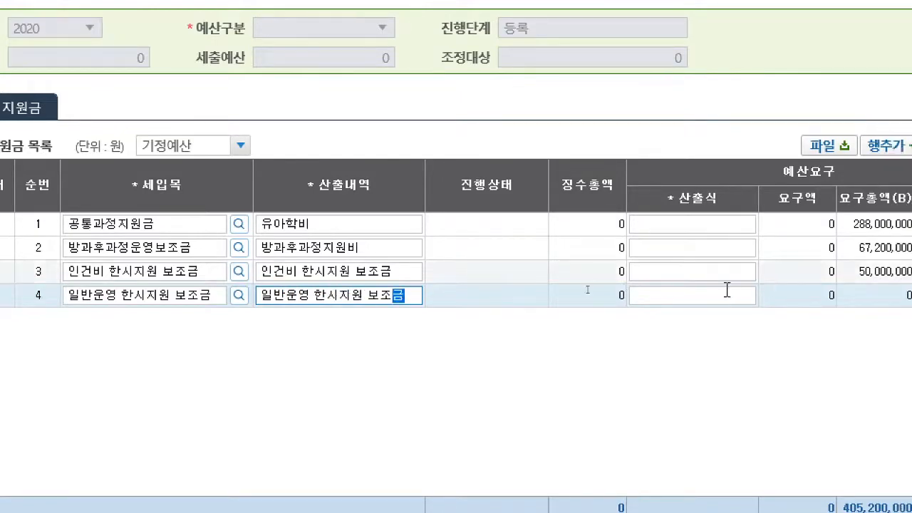
pyautogui.click(750, 293)
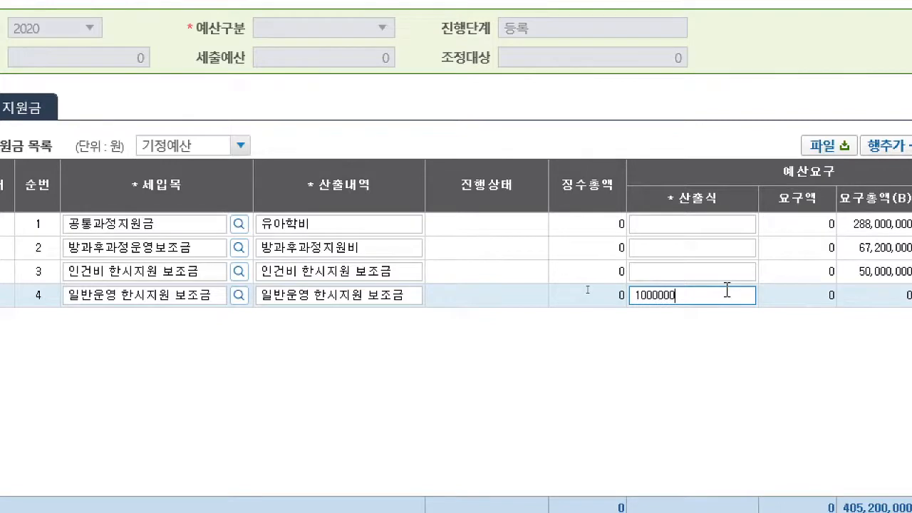
pyautogui.write('10,000,000원 =')
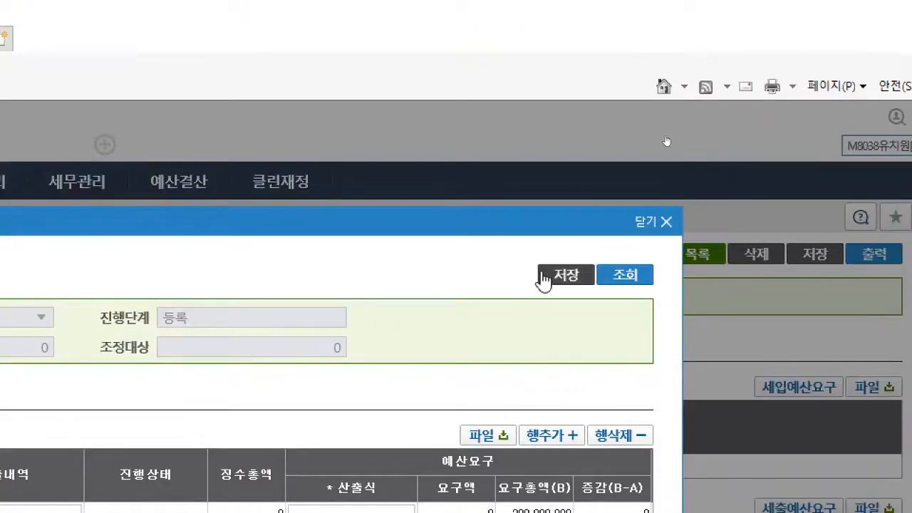
# - Save and close the 세입예산요구, and open the entry's 세출예산요구
pyautogui.click(545, 276)
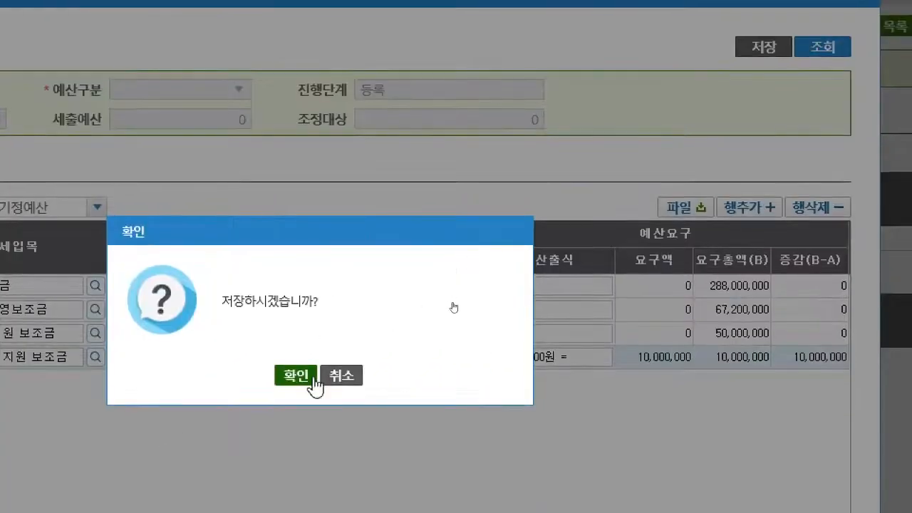
pyautogui.click(298, 377)
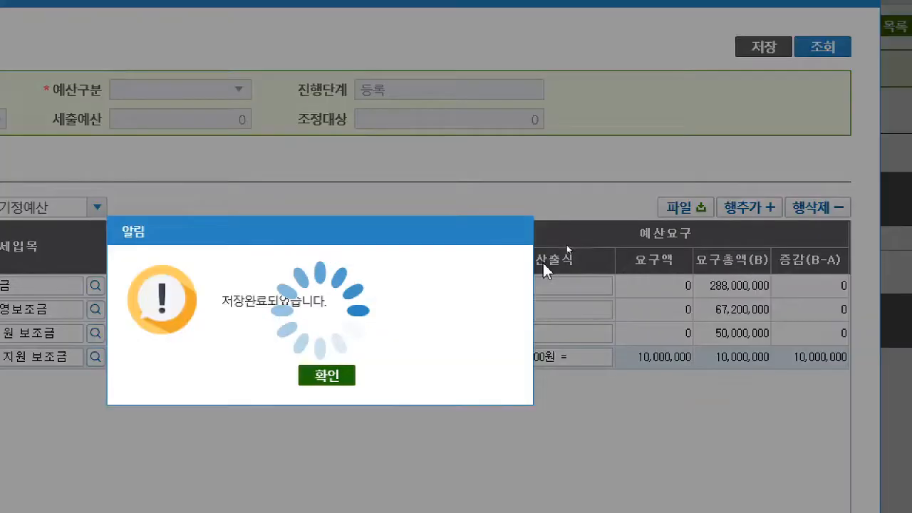
pyautogui.click(335, 381)
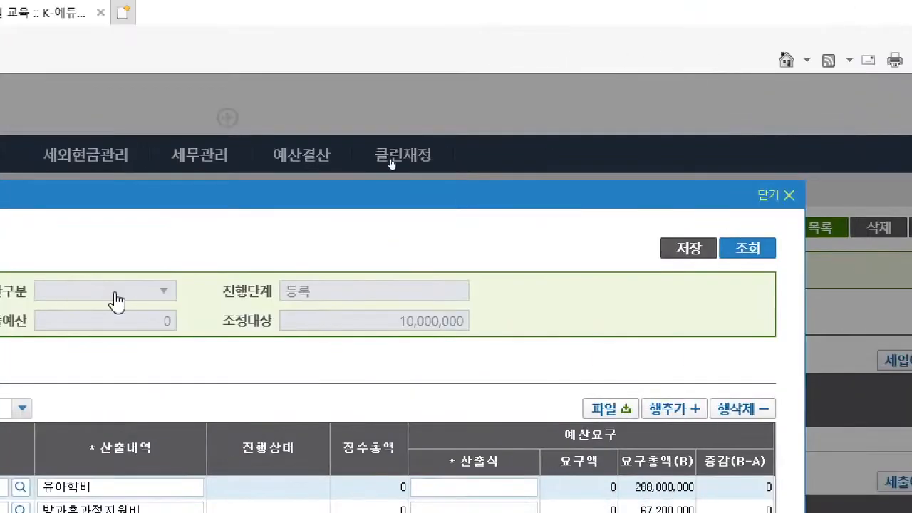
pyautogui.click(568, 195)
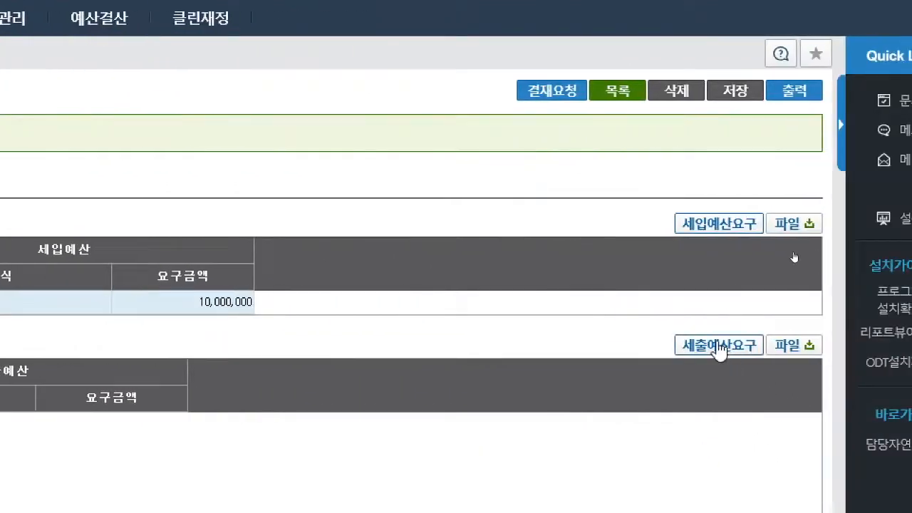
pyautogui.click(720, 346)
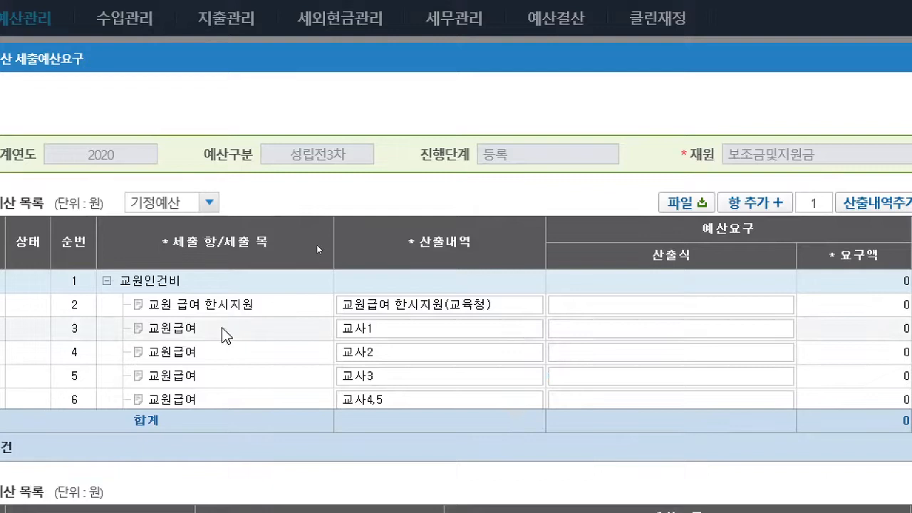
# - Examine the existing 세출 항/세출 목 rows throughout the 세출예산 목록
pyautogui.scroll(-2, 223, 335)
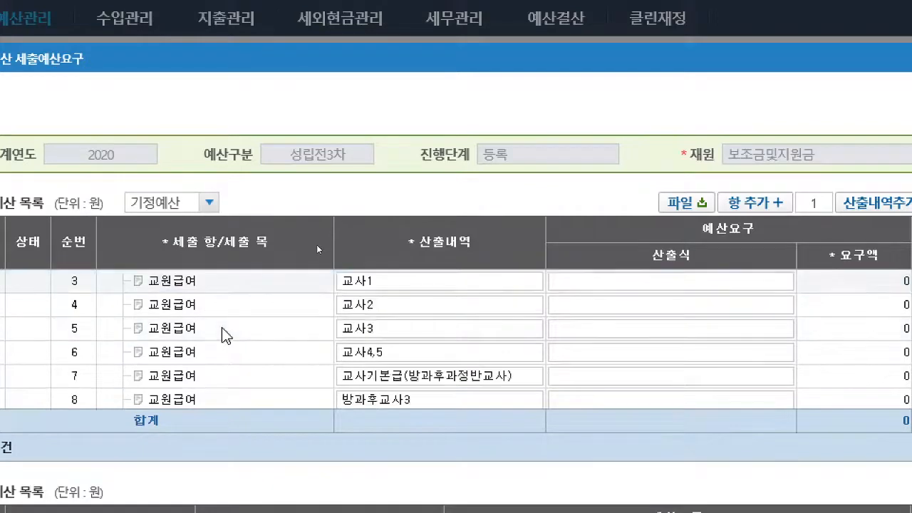
pyautogui.scroll(2, 224, 335)
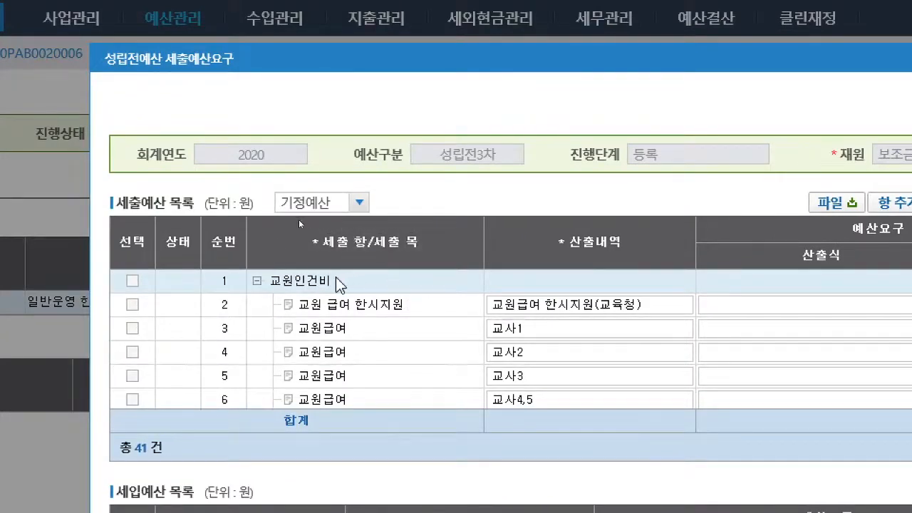
pyautogui.scroll(-1, 432, 283)
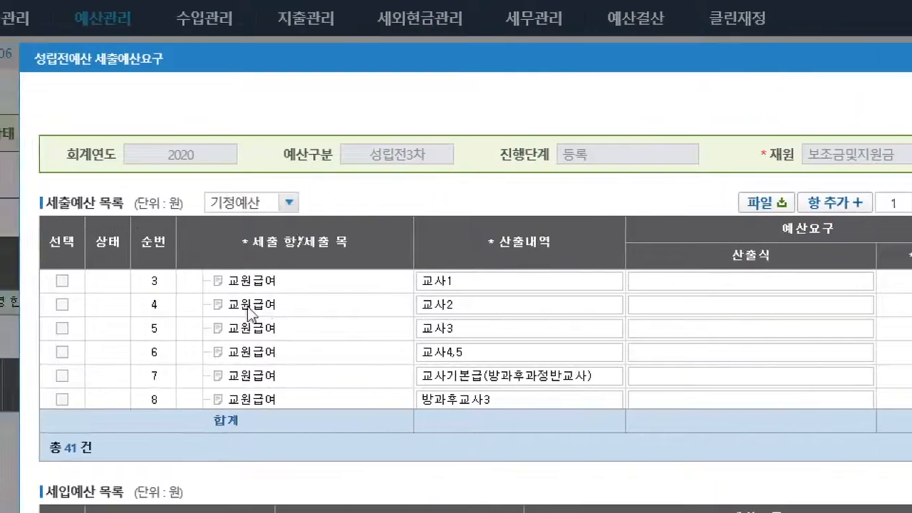
pyautogui.scroll(1, 224, 320)
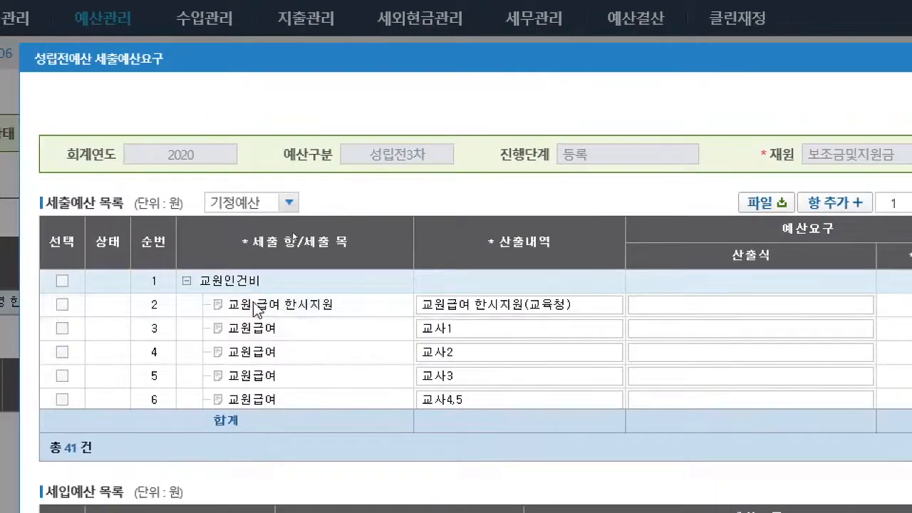
pyautogui.scroll(-6, 248, 284)
pyautogui.scroll(-8, 265, 351)
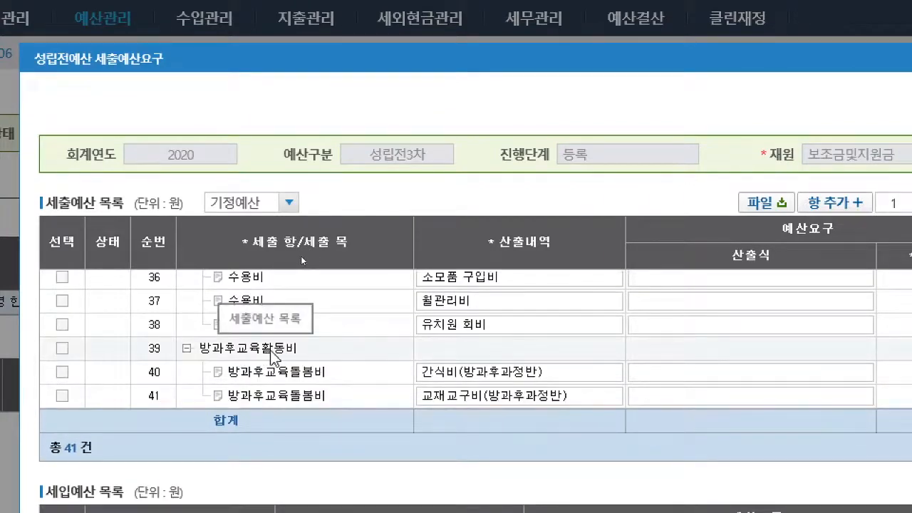
pyautogui.scroll(2, 271, 357)
pyautogui.scroll(-2, 271, 356)
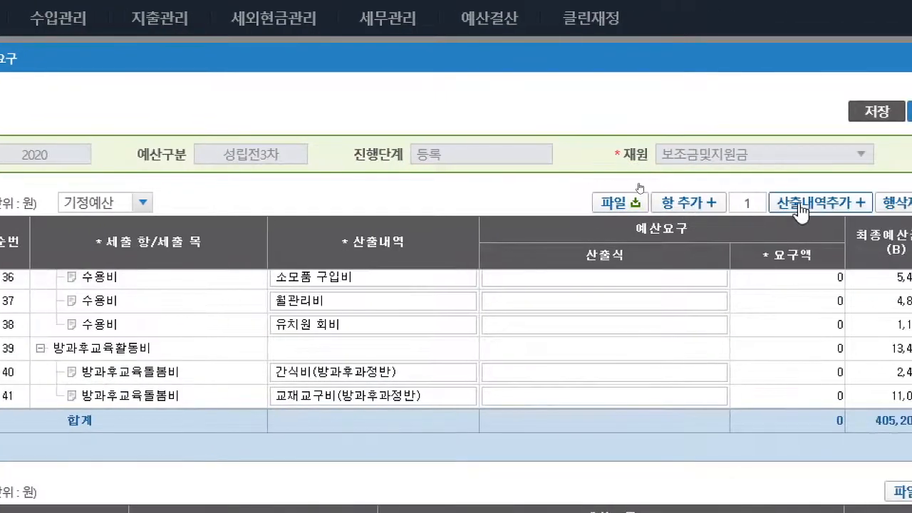
# - Add a new 항 at the end of the 세출예산 목록 and set it to 일반교육활동비
pyautogui.scroll(1, 106, 301)
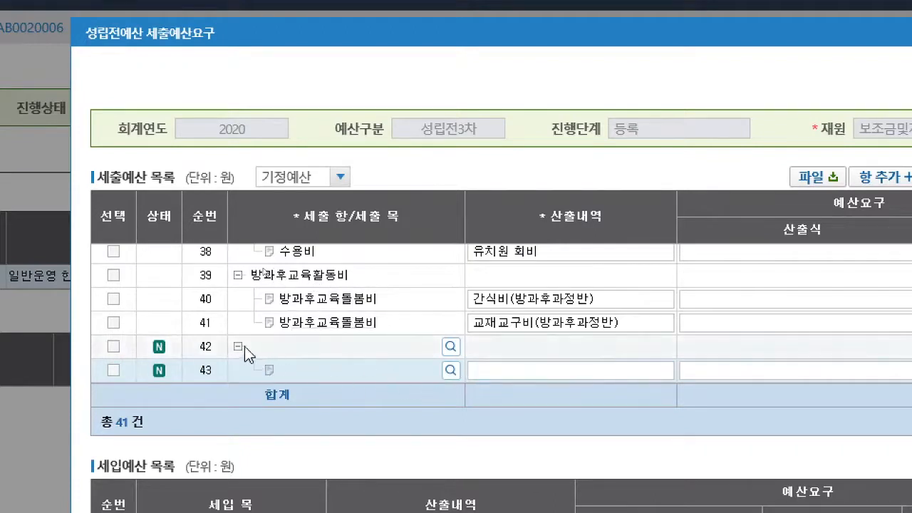
pyautogui.click(451, 348)
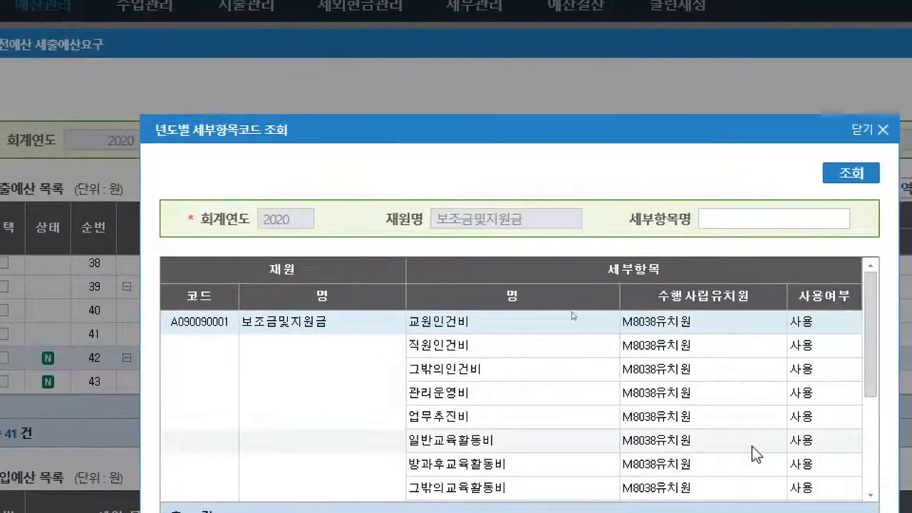
pyautogui.scroll(-2, 748, 449)
pyautogui.scroll(2, 687, 425)
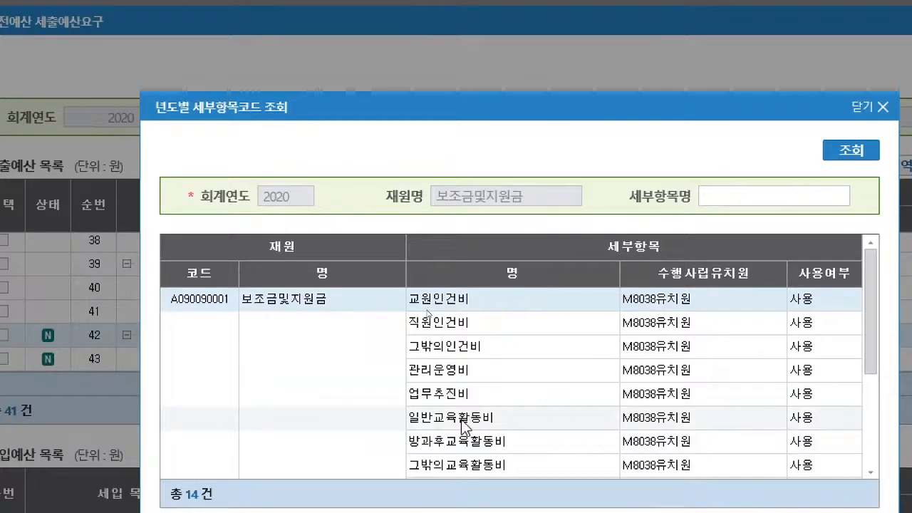
pyautogui.click(462, 422)
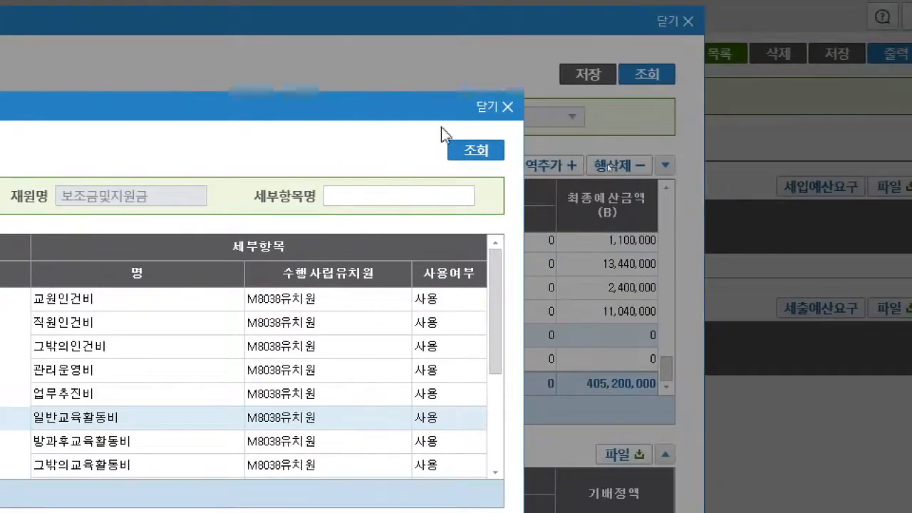
pyautogui.click(883, 107)
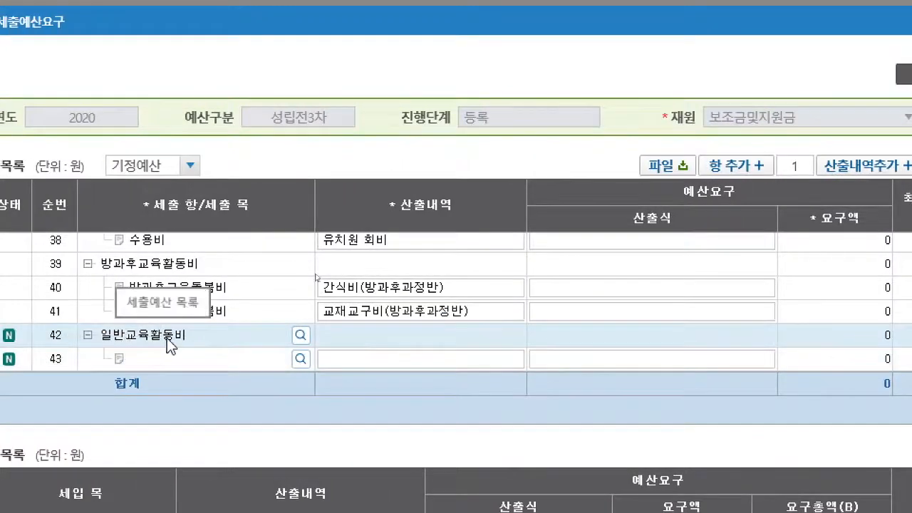
# - Set the 세출 목 of the row under the new 일반교육활동비 항 to [G100901]일반교육활동비 한시지원
pyautogui.click(328, 360)
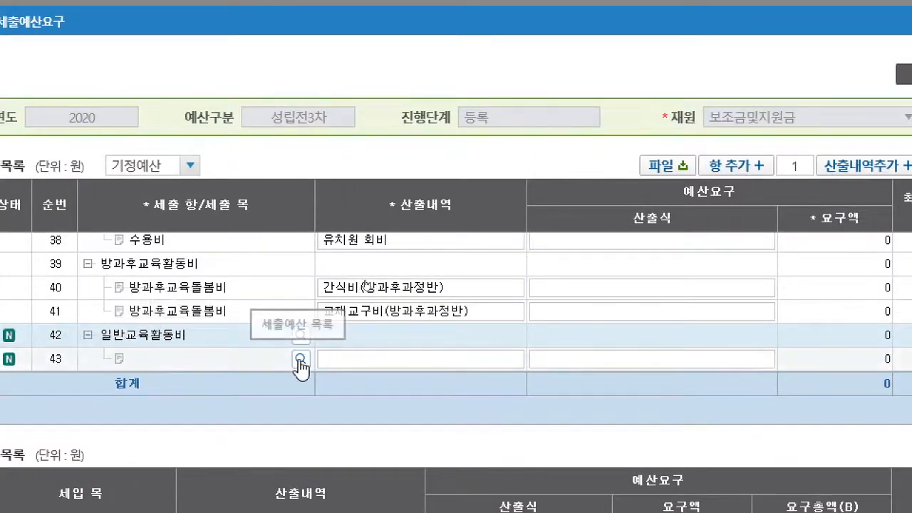
pyautogui.click(299, 360)
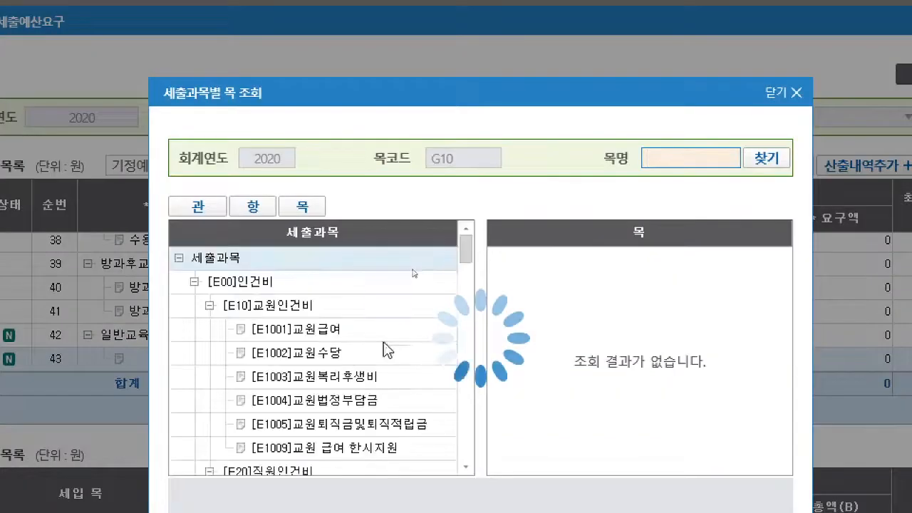
pyautogui.scroll(-4, 426, 353)
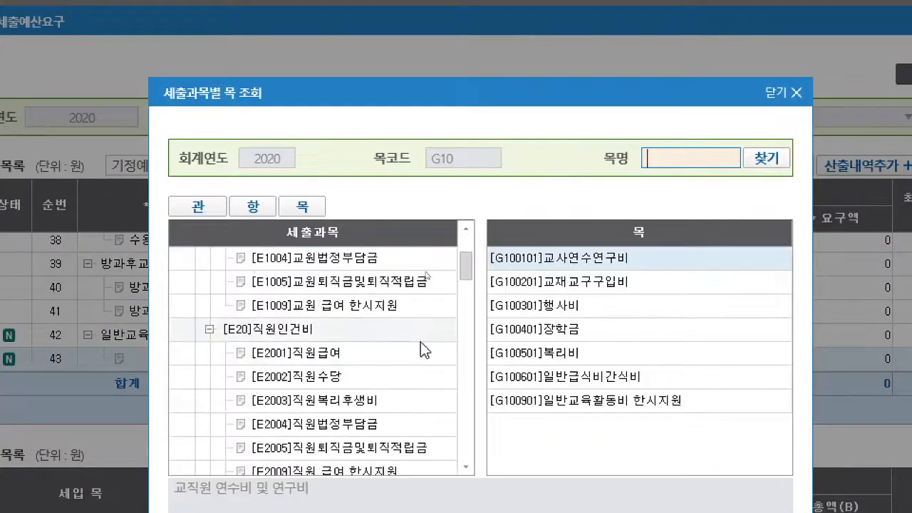
pyautogui.click(648, 402)
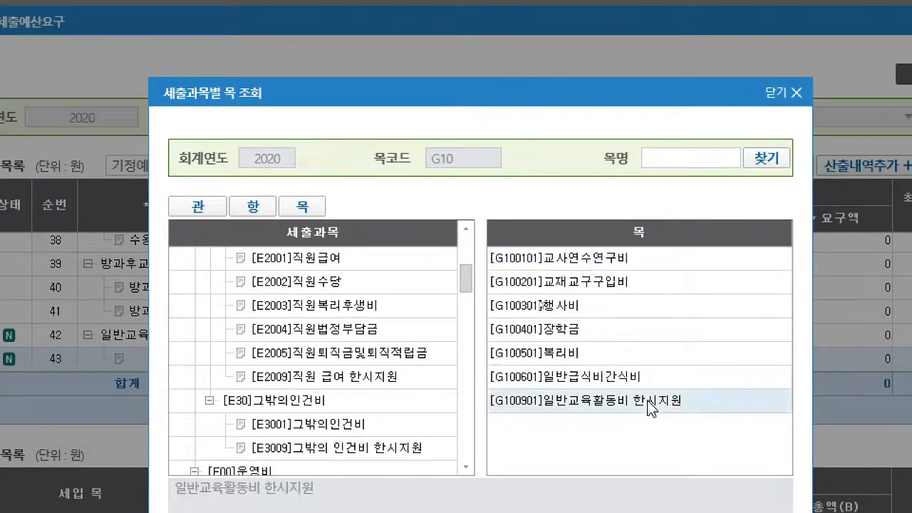
pyautogui.doubleClick(650, 404)
# - Enter 일반교육활동비 한시지원(교육청) as the 산출내역 of the new 세출 목 row
pyautogui.click(344, 359)
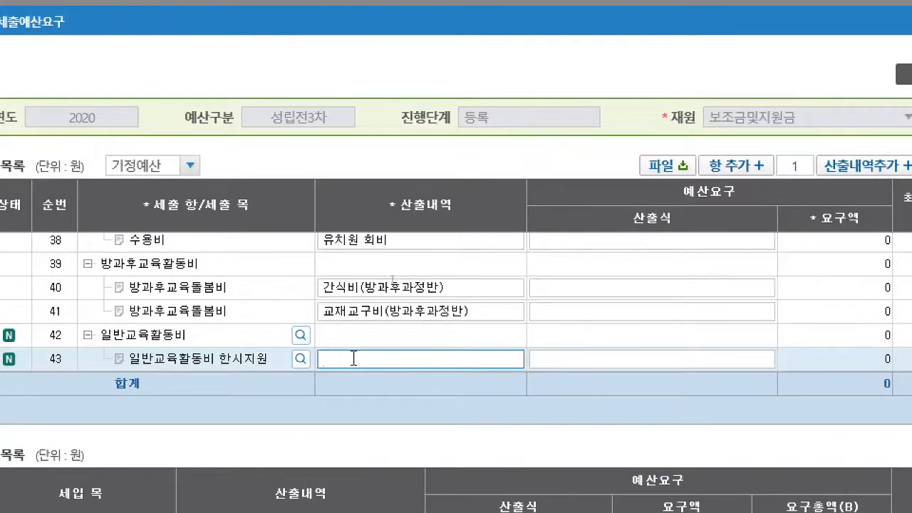
pyautogui.write('일반교')
pyautogui.press('BackSpace')
pyautogui.press('BackSpace')
pyautogui.press('BackSpace')
pyautogui.write('교육활동비 ')
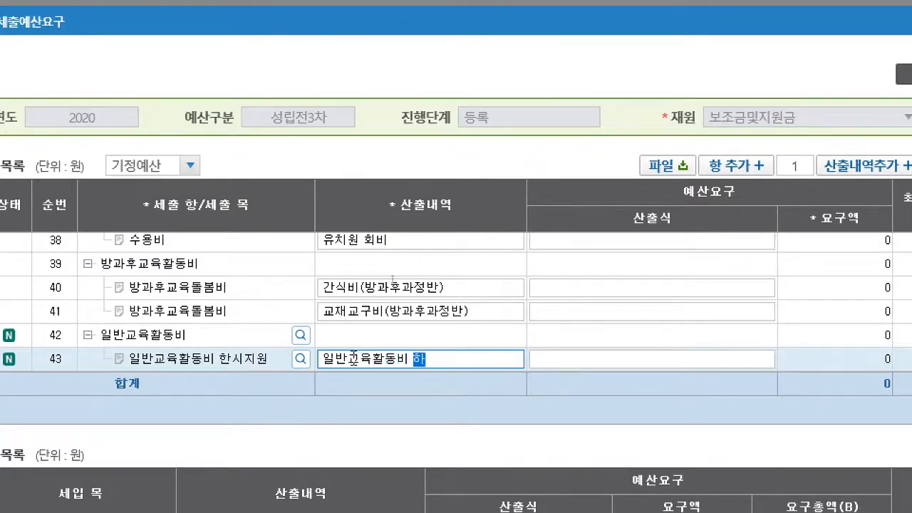
pyautogui.write('한시지우')
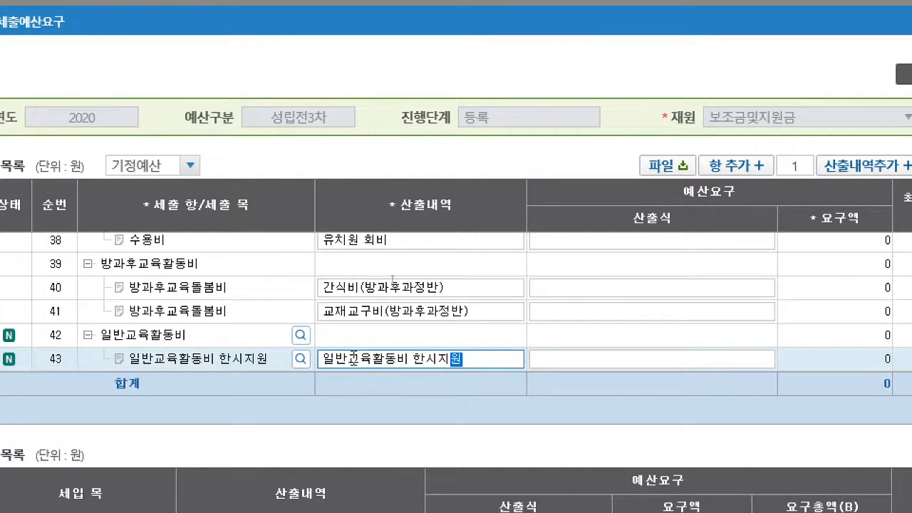
pyautogui.write('(')
pyautogui.write('교육ㅊ')
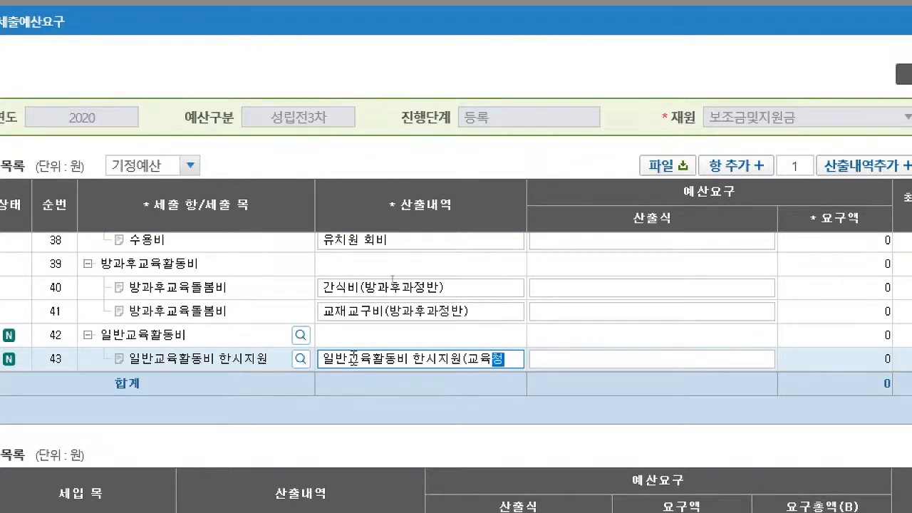
pyautogui.write(')')
# - Set the 산출식 of the 일반교육활동비 한시지원 row to 10,000,000원 = and save the 세출예산요구
pyautogui.click(686, 360)
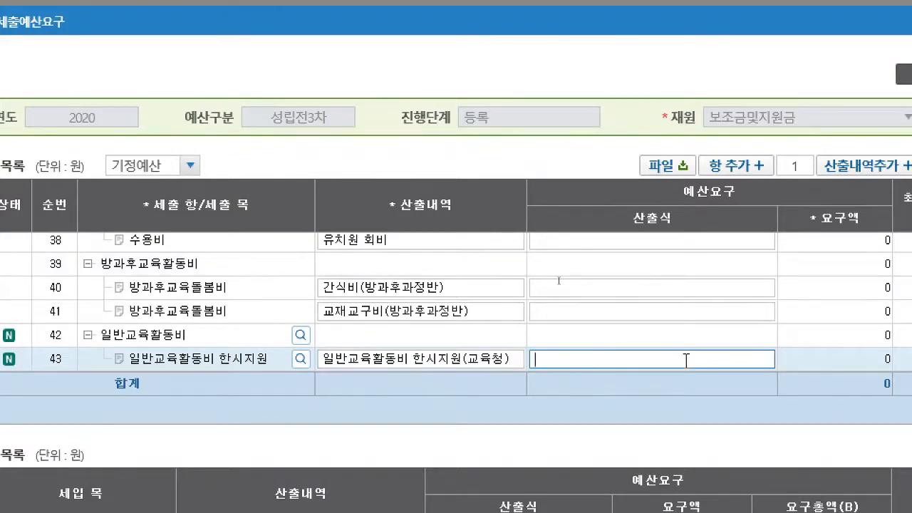
pyautogui.write('000000무')
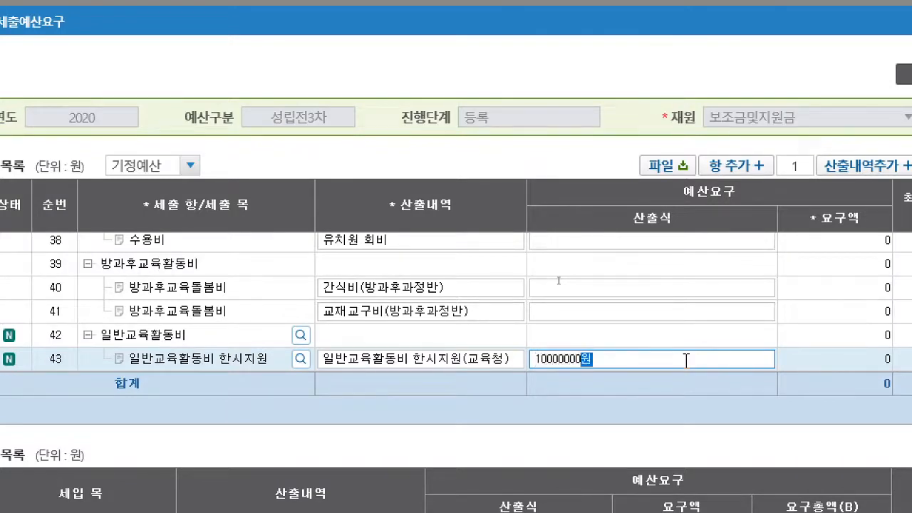
pyautogui.press('Return')
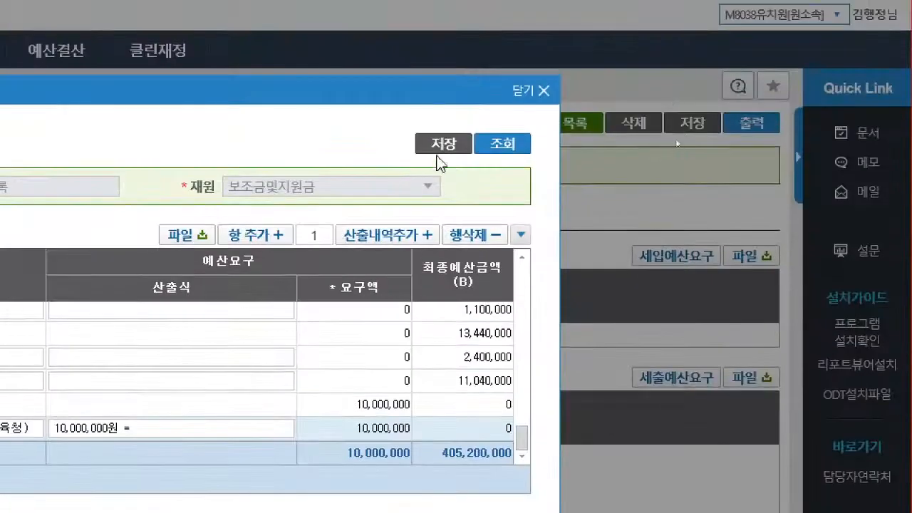
pyautogui.click(440, 148)
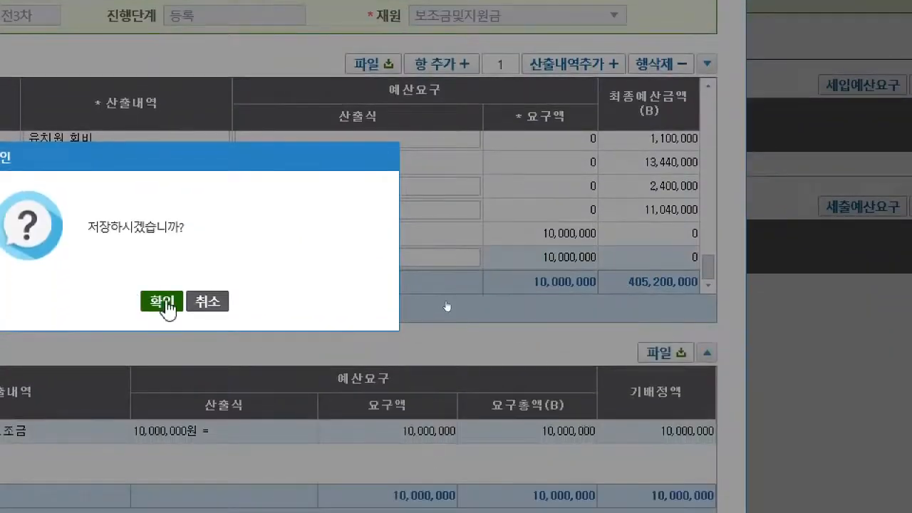
pyautogui.click(164, 303)
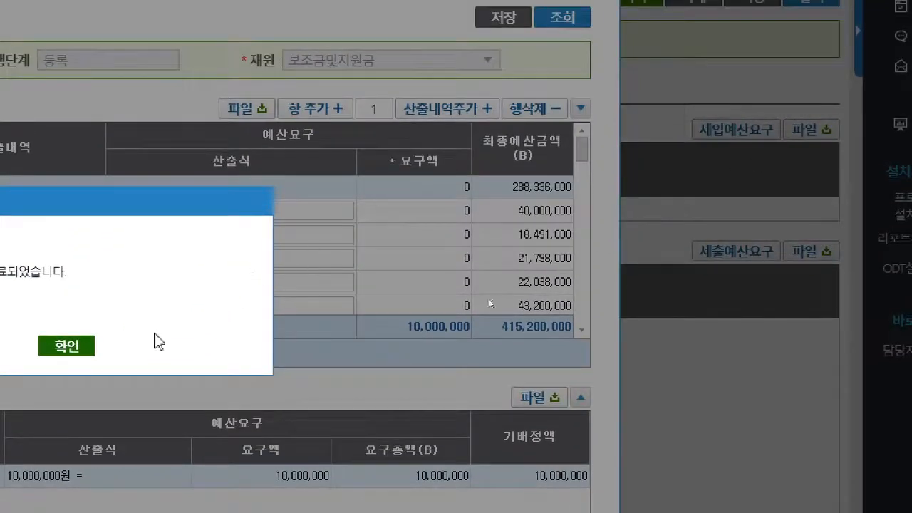
pyautogui.click(91, 347)
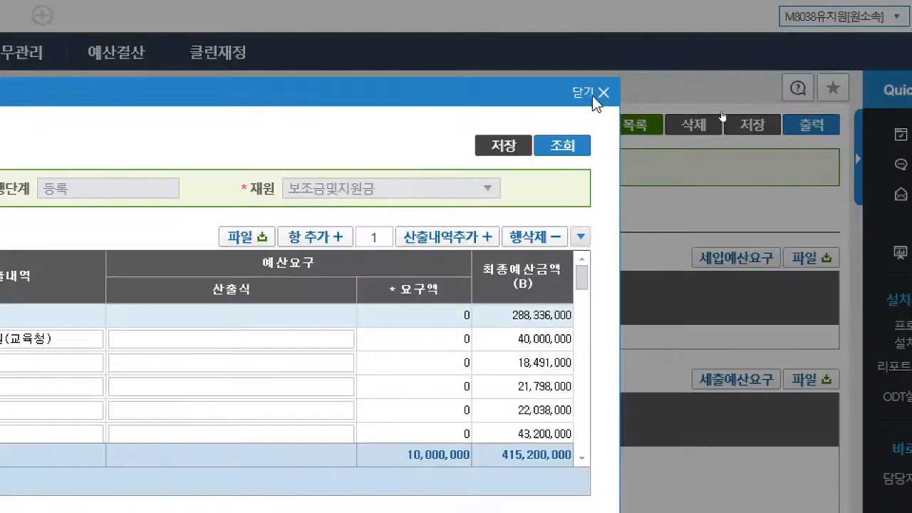
# - Close the 세출예산요구 window and request approval (결재요청) for the 일반운영 한시지원 성립전예산
pyautogui.click(591, 96)
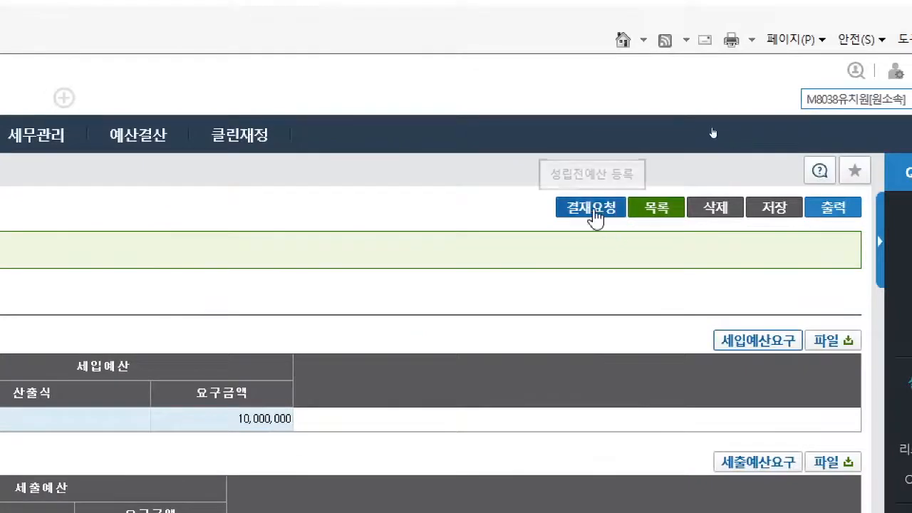
pyautogui.click(592, 208)
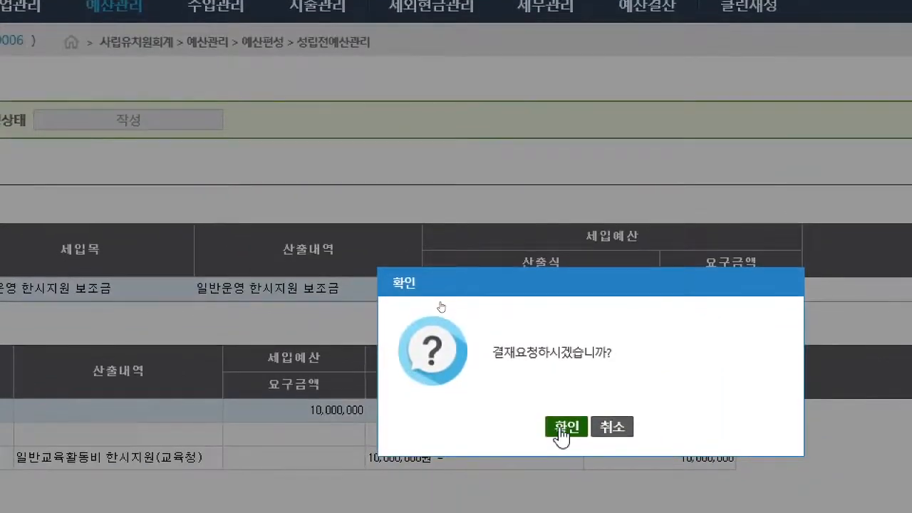
pyautogui.click(564, 428)
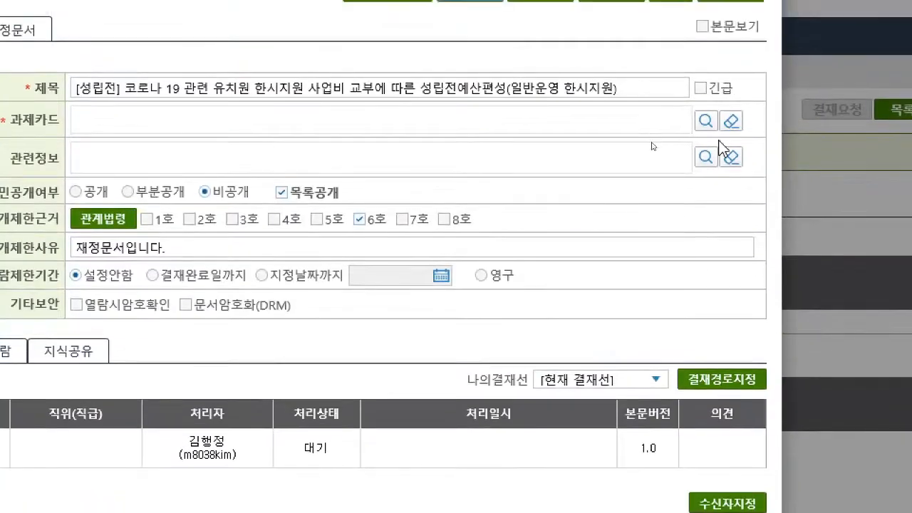
# - Assign the 과제카드 [교육과정계획수립운영] 사립유치원운영 to the approval document
pyautogui.click(706, 122)
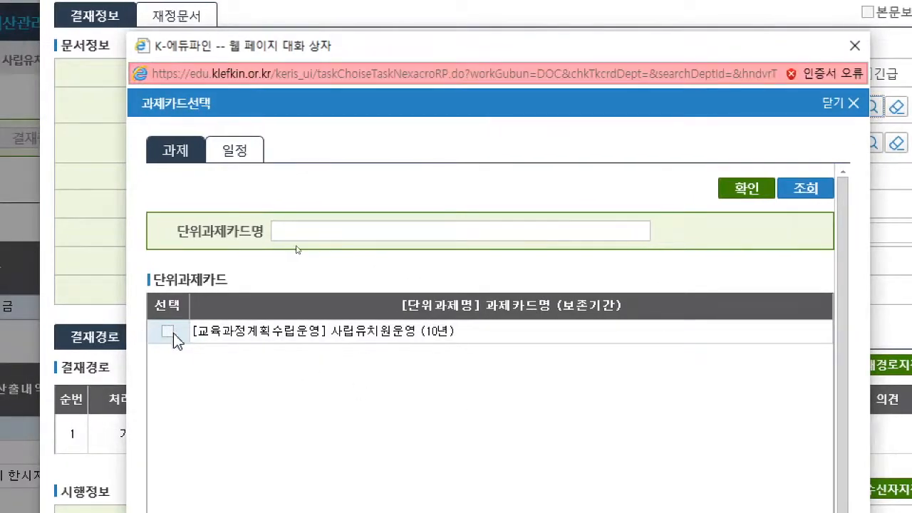
pyautogui.click(167, 332)
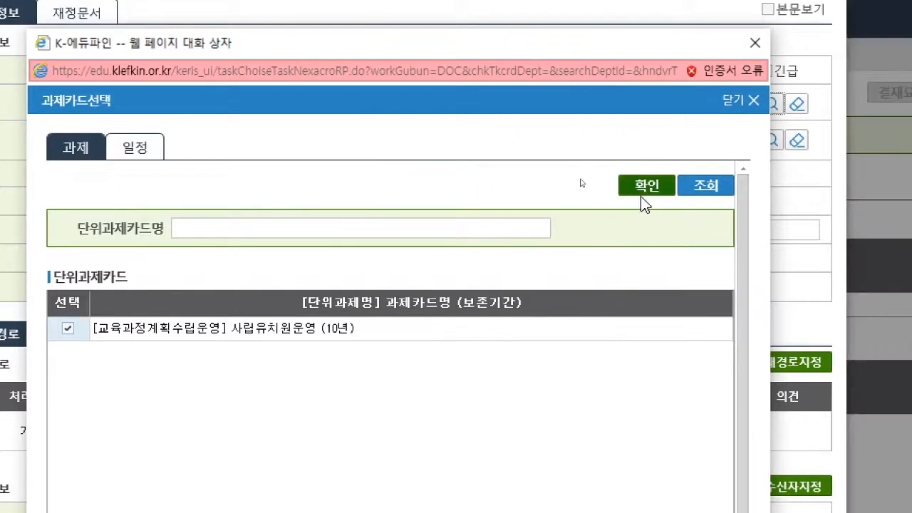
pyautogui.click(645, 187)
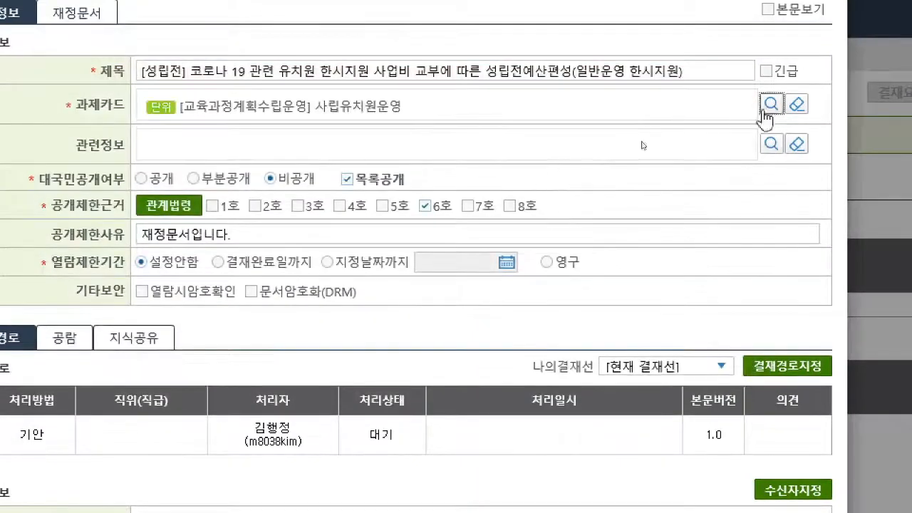
# - Set the approval route of the document so that the drafter's 처리방법 is 전결
pyautogui.click(786, 366)
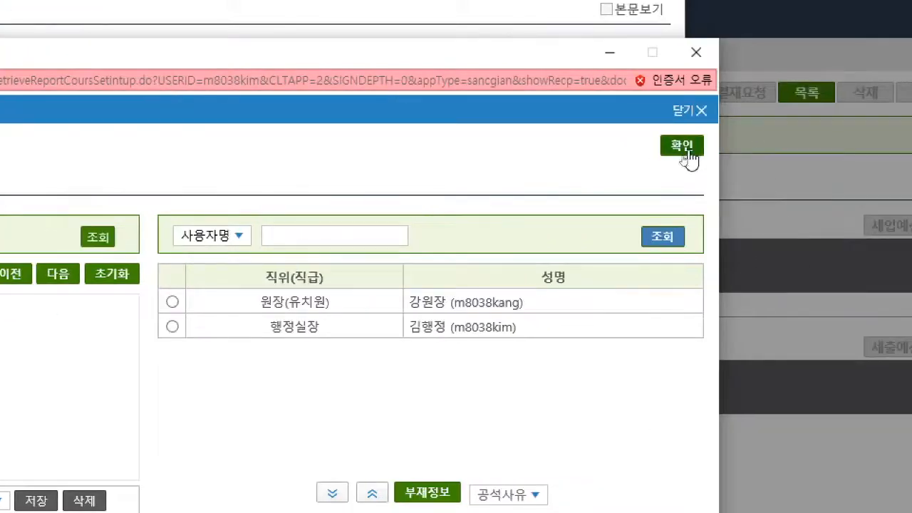
pyautogui.click(134, 238)
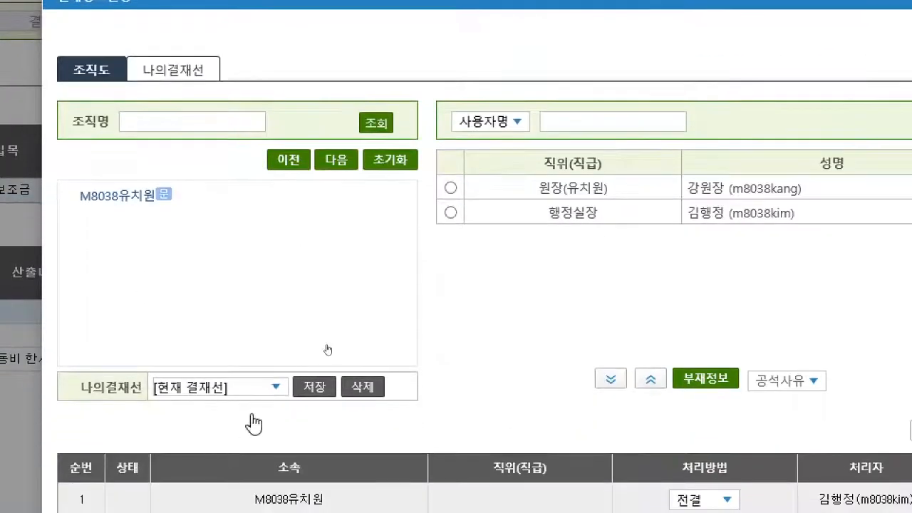
pyautogui.click(886, 31)
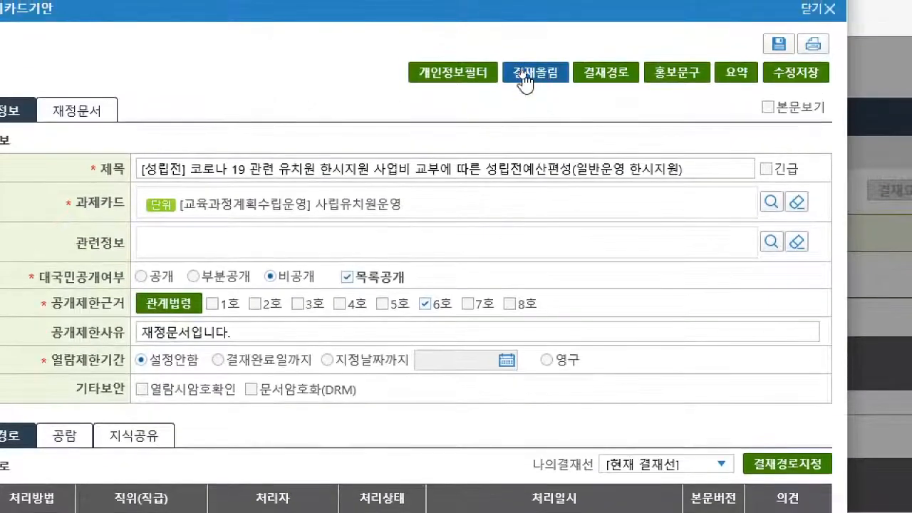
# - Submit the document for approval as 내부결재 without recipients and query the 성립전예산 목록
pyautogui.click(525, 76)
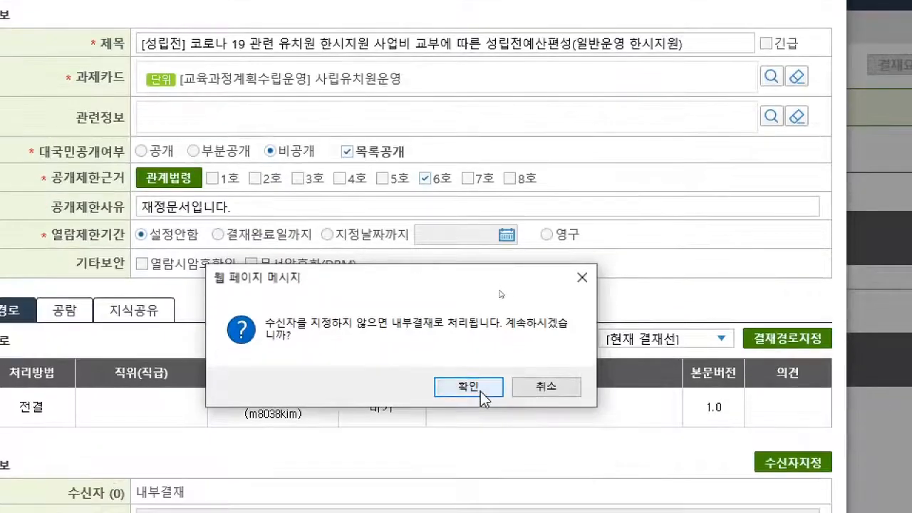
pyautogui.click(481, 391)
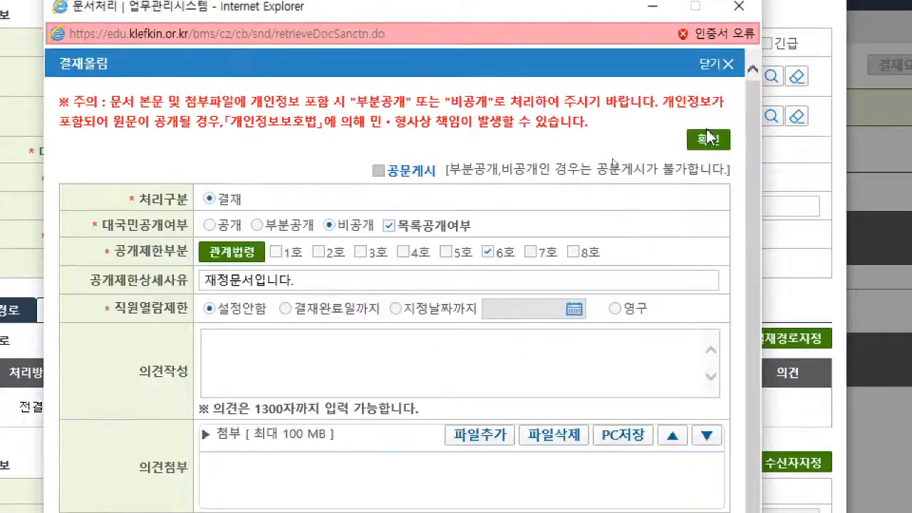
pyautogui.click(707, 145)
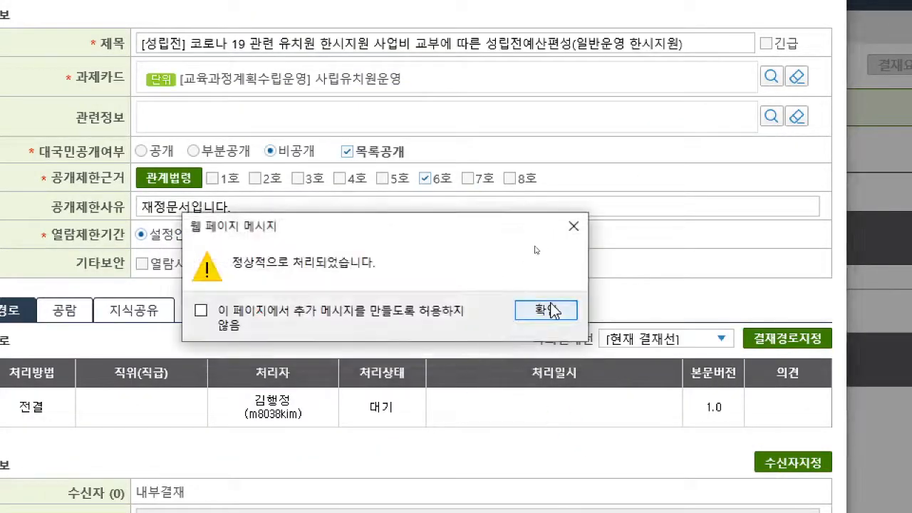
pyautogui.click(532, 309)
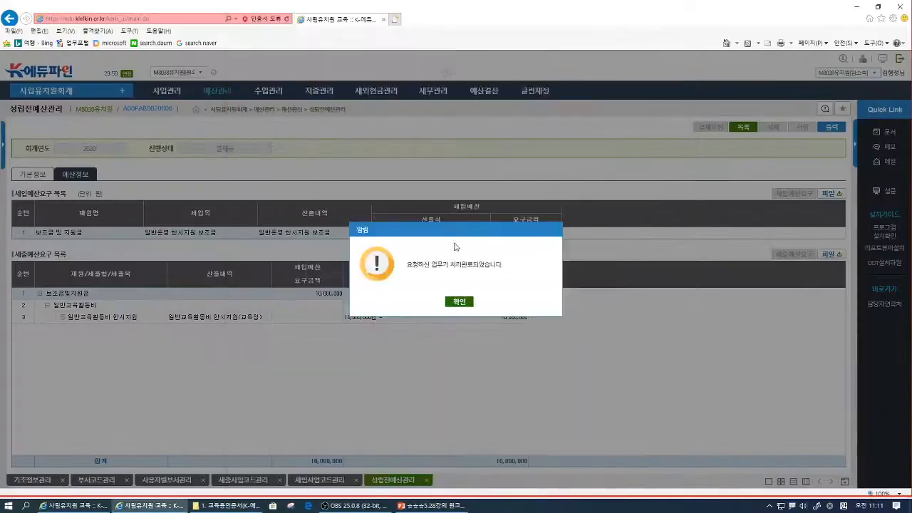
pyautogui.click(469, 301)
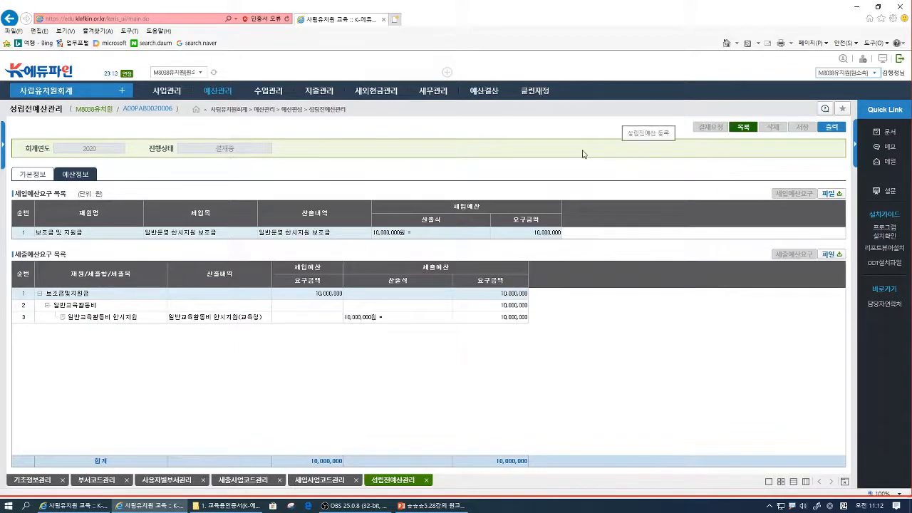
pyautogui.click(750, 128)
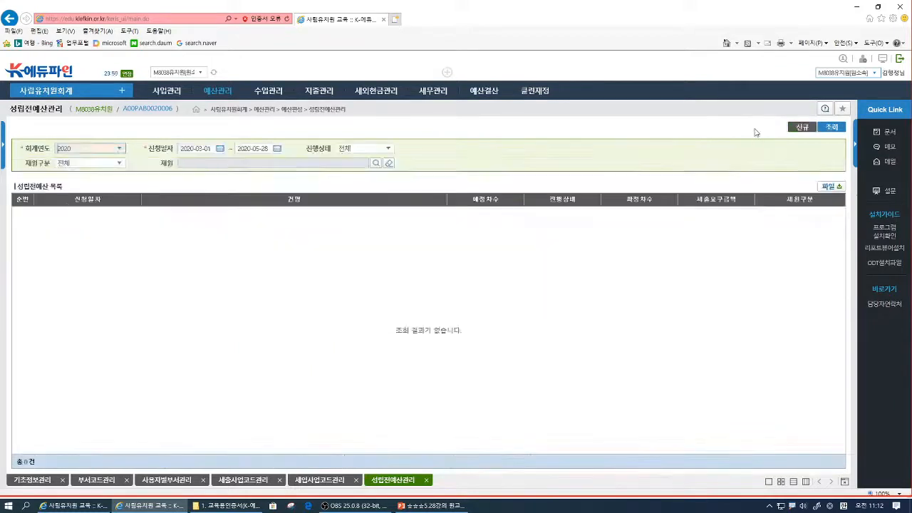
pyautogui.click(829, 128)
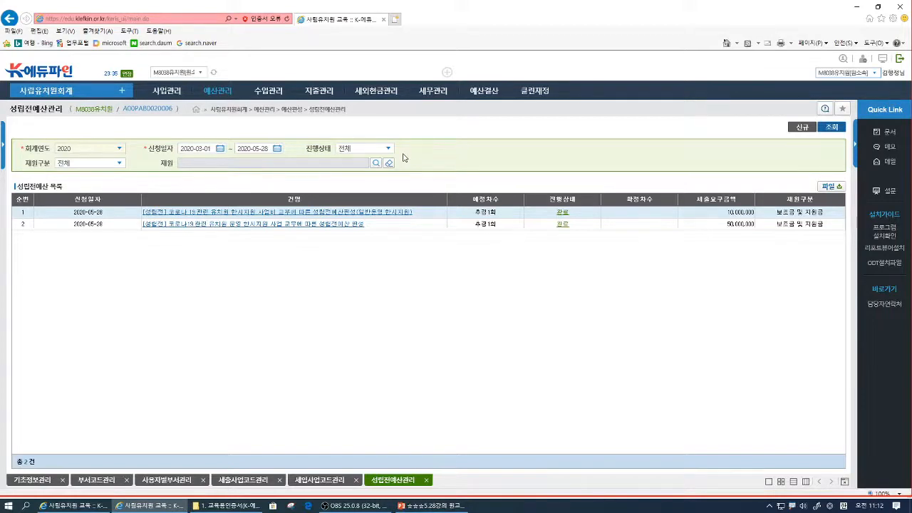
# - Switch to the PowerPoint lecture file, examine the 긴급 돌봄 급간식비 ① and ② slides in a slide show, and return to K-에듀파인
pyautogui.click(430, 505)
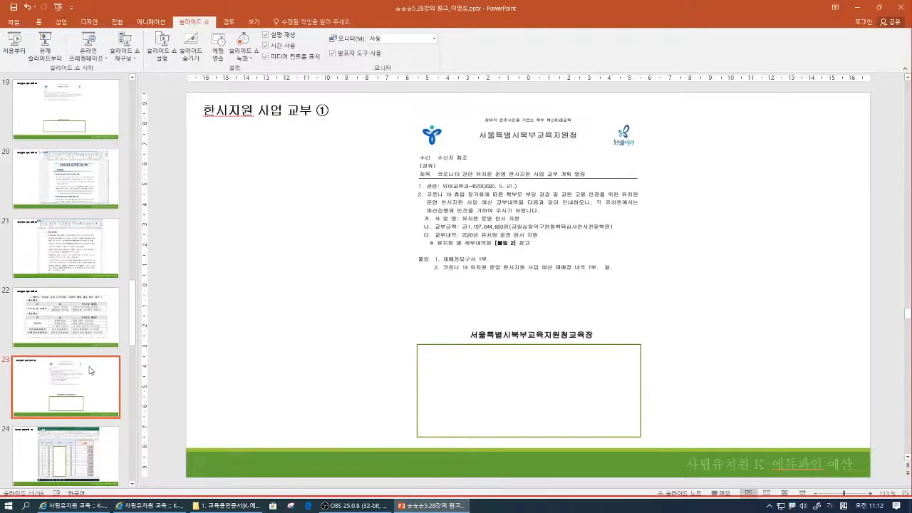
pyautogui.scroll(-1, 91, 370)
pyautogui.scroll(-2, 76, 424)
pyautogui.click(76, 425)
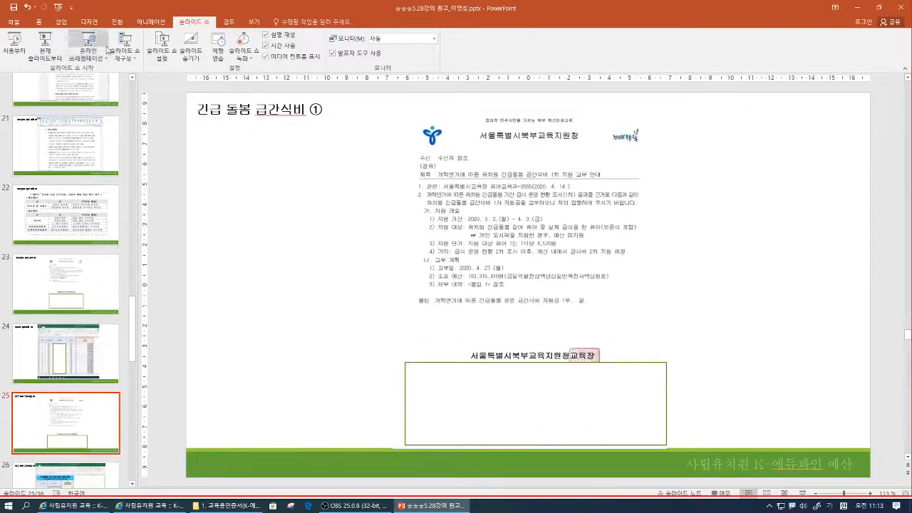
pyautogui.click(55, 53)
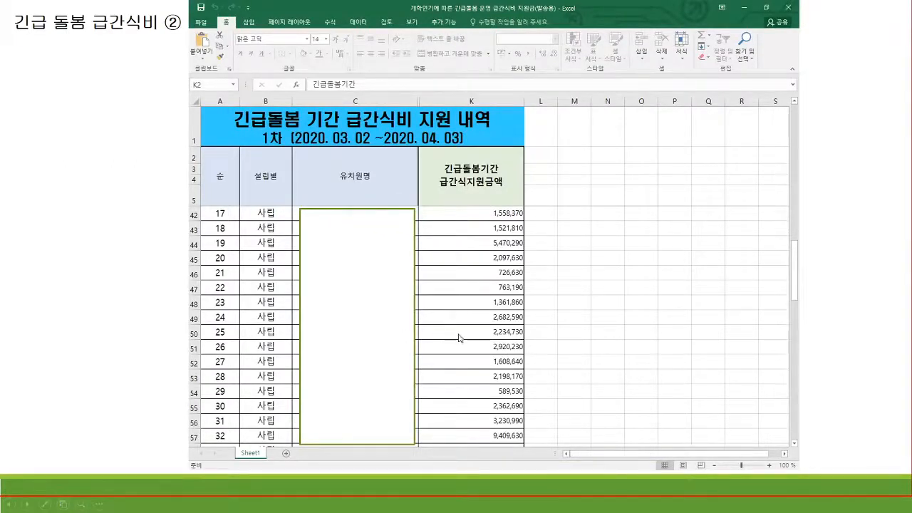
pyautogui.press('Escape')
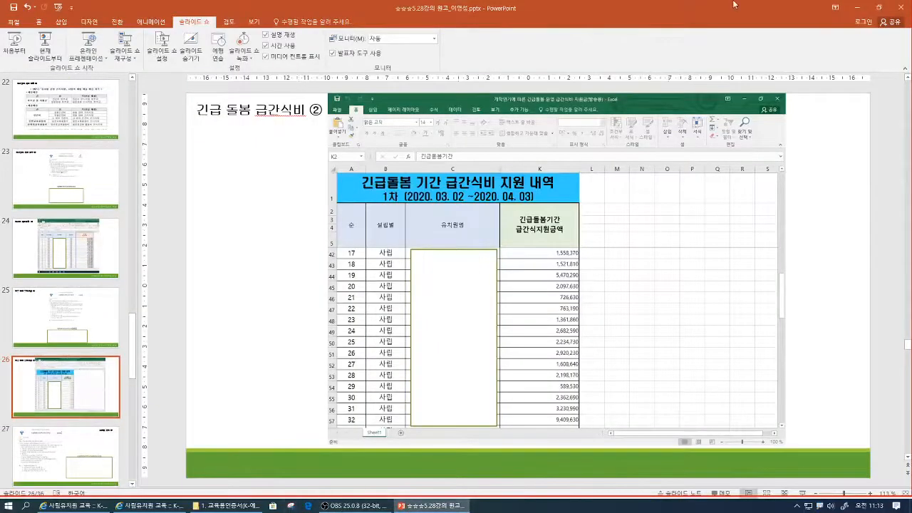
pyautogui.click(858, 7)
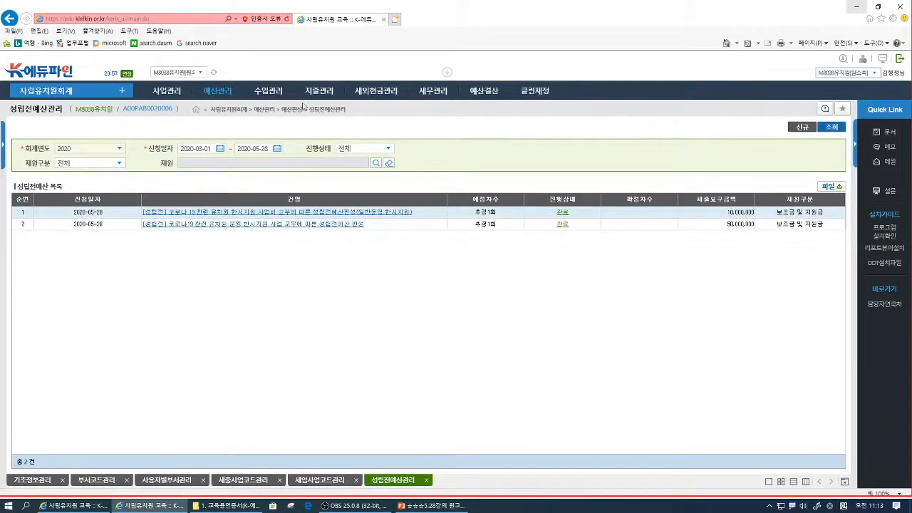
# - Create a new entry in 성립전예산관리 and set its 재원구분 to 보조금 및 지원금
pyautogui.click(229, 96)
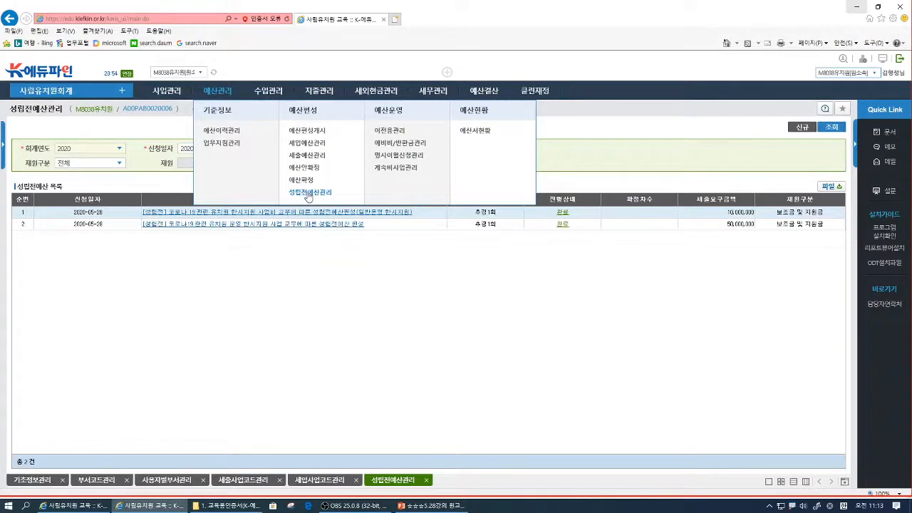
pyautogui.click(308, 193)
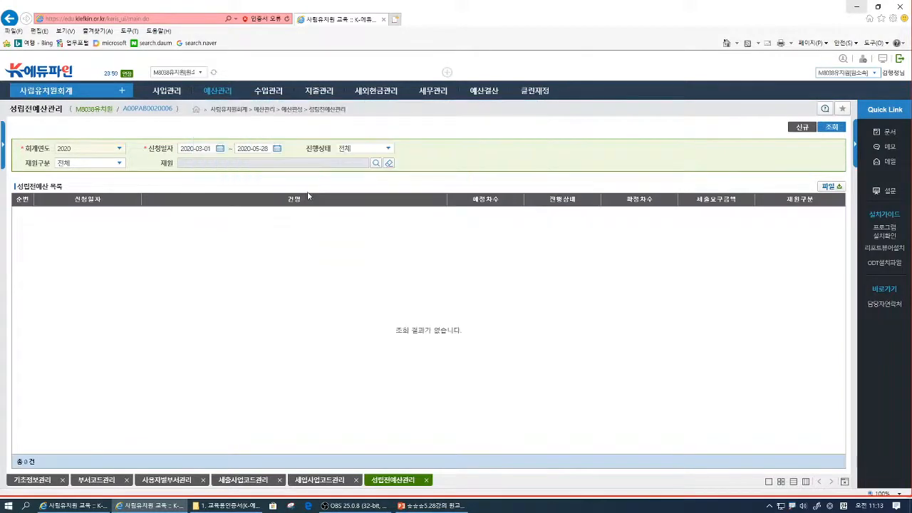
pyautogui.click(804, 127)
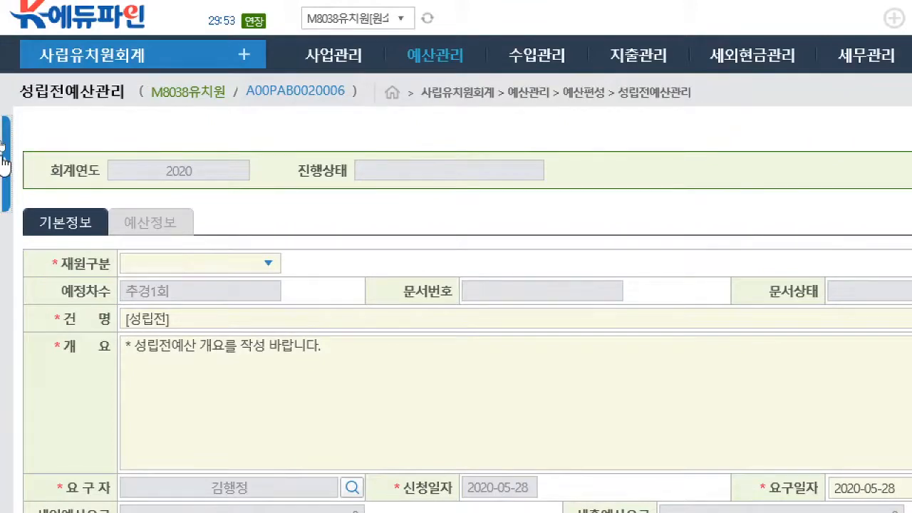
pyautogui.click(268, 264)
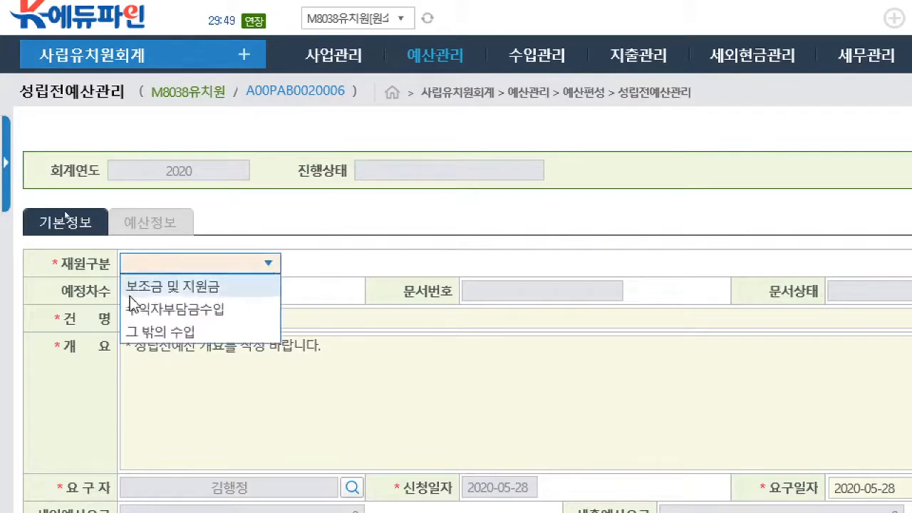
pyautogui.click(158, 290)
# - Complete the 건명 as [성립전] 개학연기에 따른 유치원 긴급돌봄 급간식비 교부에 따른 성립전 예산 편성
pyautogui.click(221, 320)
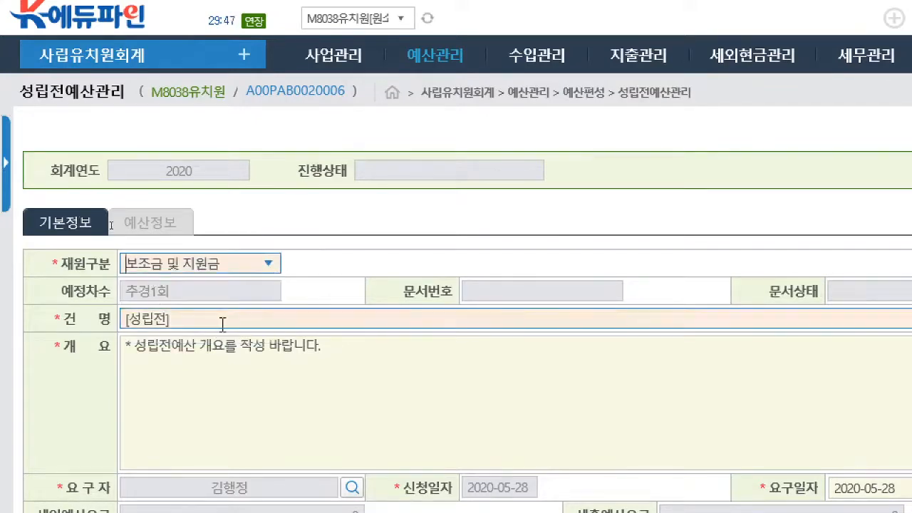
pyautogui.write('개학연기에')
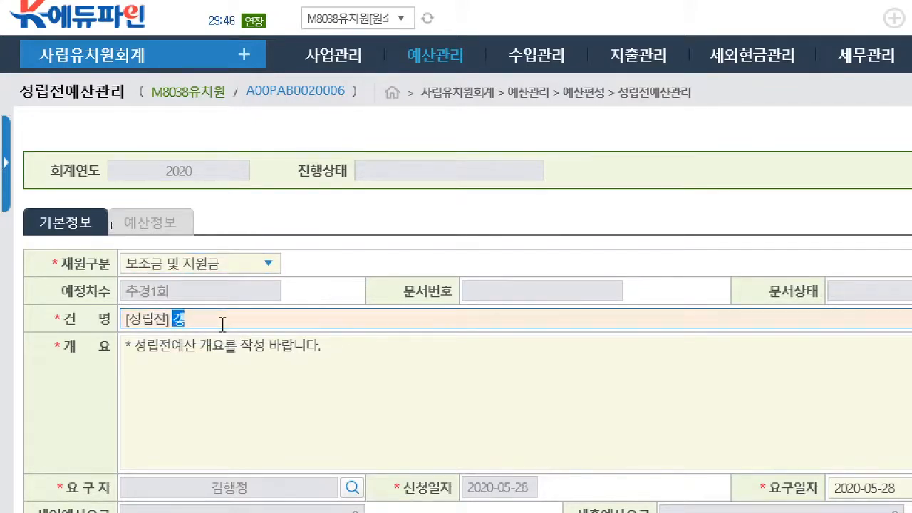
pyautogui.write(' 다른')
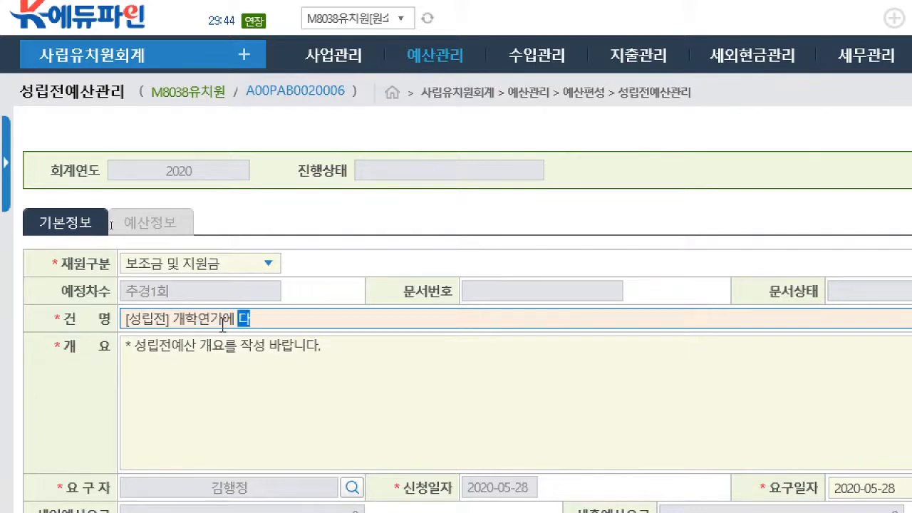
pyautogui.press('BackSpace')
pyautogui.press('BackSpace')
pyautogui.press('BackSpace')
pyautogui.write('ㄸ')
pyautogui.press('BackSpace')
pyautogui.press('BackSpace')
pyautogui.press('BackSpace')
pyautogui.press('BackSpace')
pyautogui.write('기에 ㄸㅏ른 유')
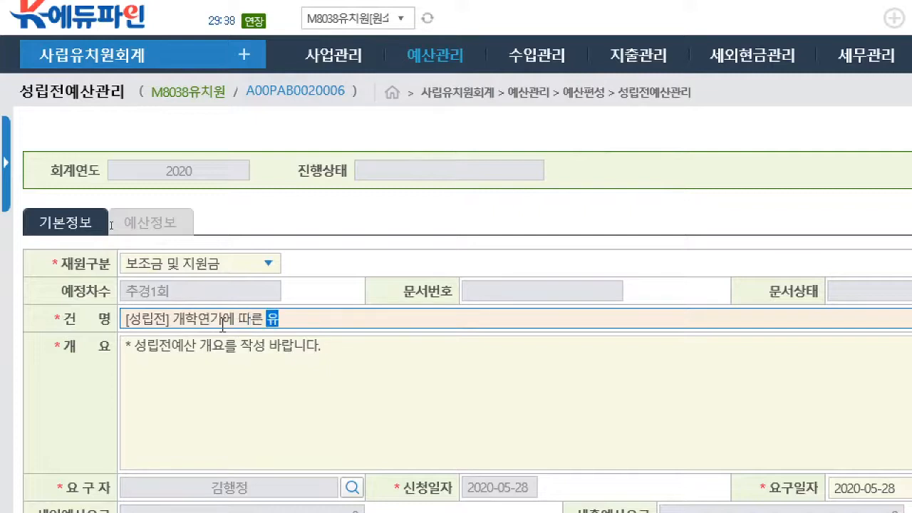
pyautogui.write('치원 기ㄴ급도')
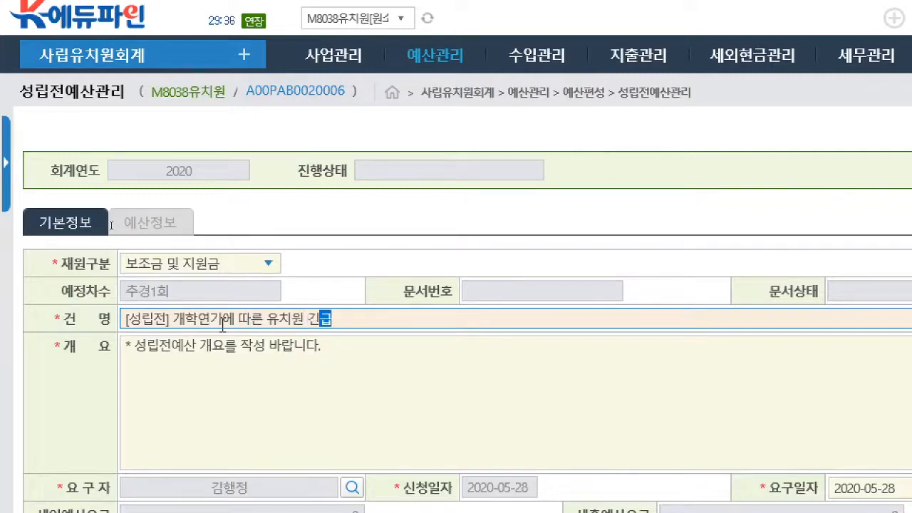
pyautogui.write('ㄹ봄 급간식')
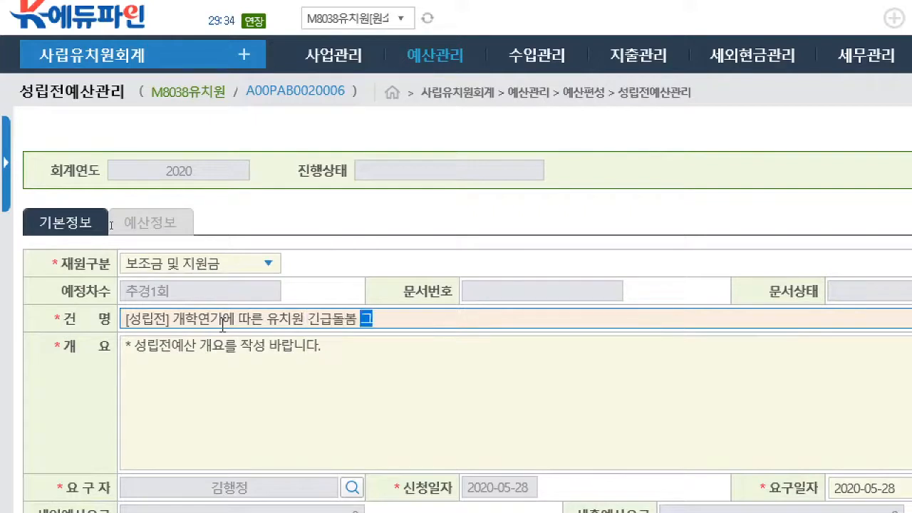
pyautogui.write('비 ')
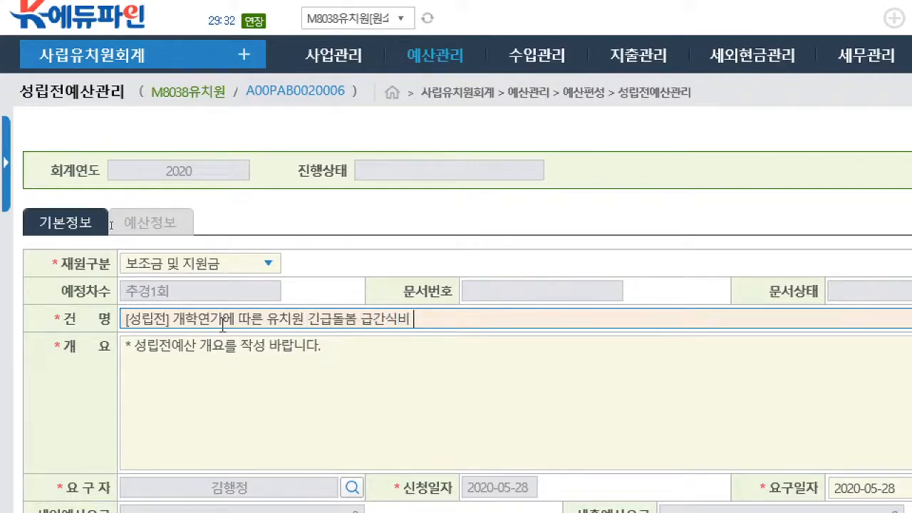
pyautogui.write('교부에 다른')
pyautogui.press('BackSpace')
pyautogui.press('BackSpace')
pyautogui.press('BackSpace')
pyautogui.write('따른 성립전 ㅇ')
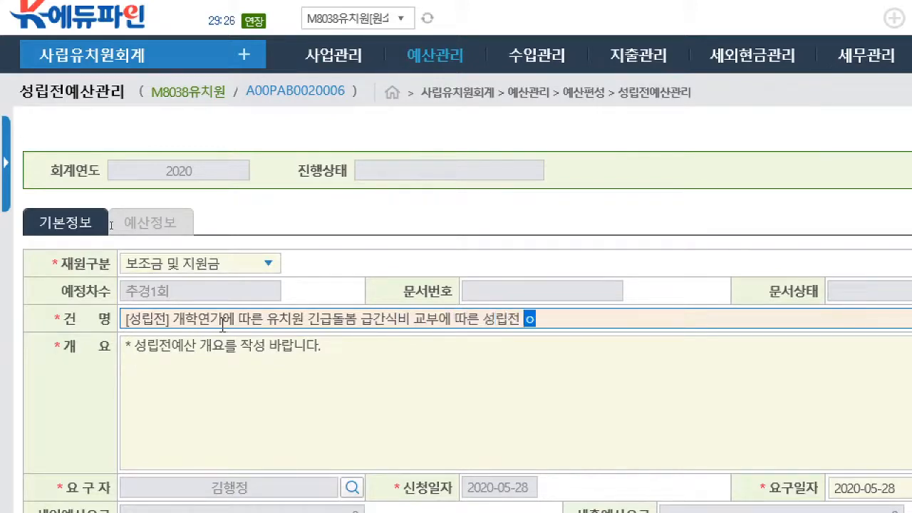
pyautogui.write('예산 편ㅅ')
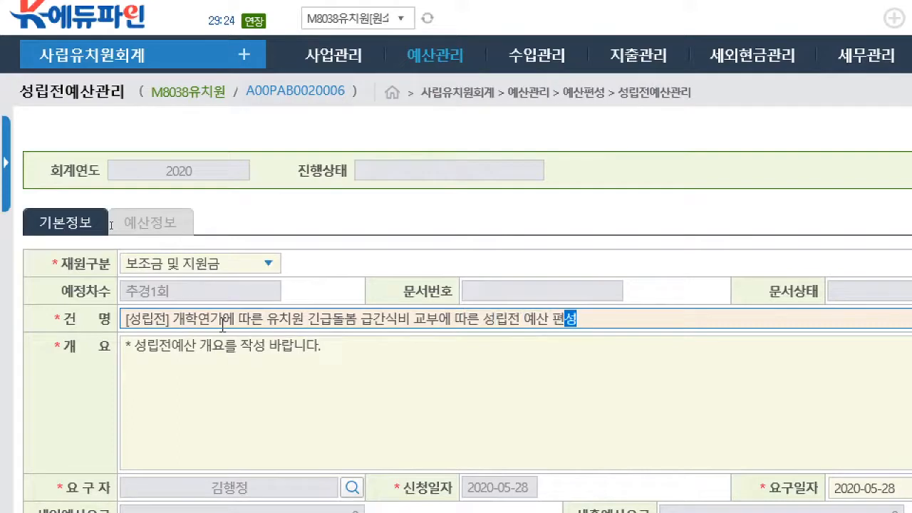
pyautogui.click(266, 358)
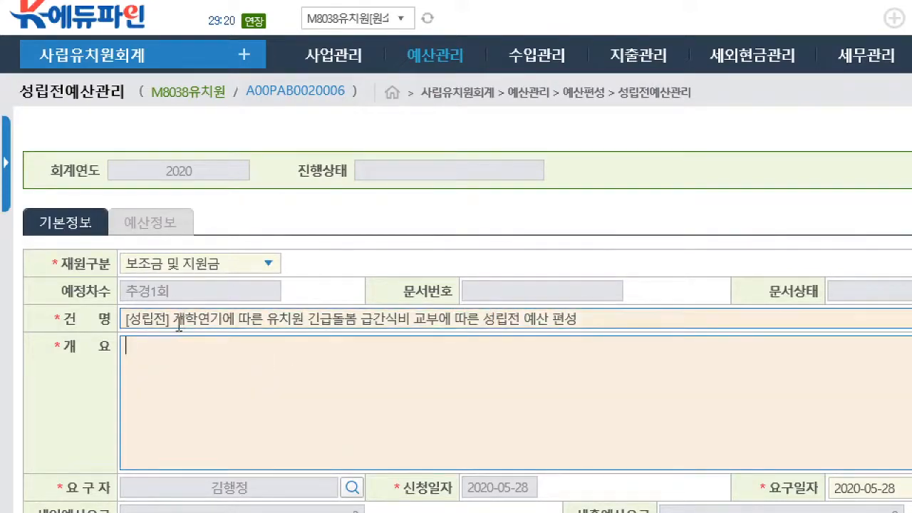
# - Fill the 개요 with 개학연기에 따른 유치원 긴급돌봄 급간식비 교부에 따른 성립전 예산을 아래와 같이 편성하고자 합니다, reusing the 건명 wording without its [성립전] prefix
pyautogui.moveTo(170, 319); pyautogui.dragTo(574, 328)
pyautogui.hotkey('ctrl', 'c')
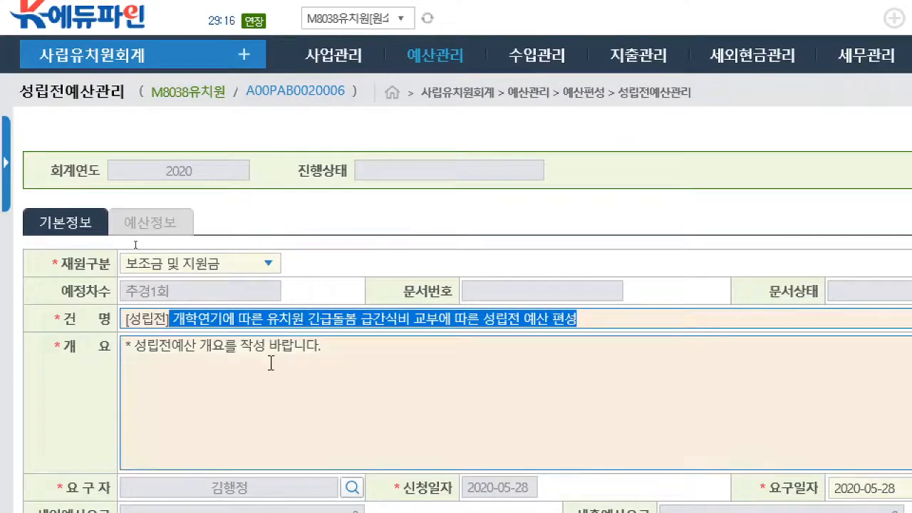
pyautogui.click(271, 360)
pyautogui.hotkey('ctrl', 'v')
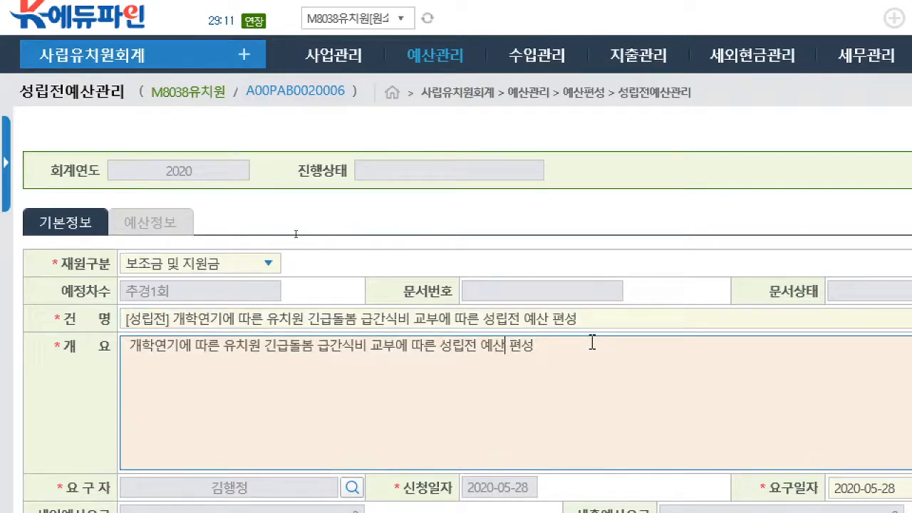
pyautogui.write('을 아래와 같이')
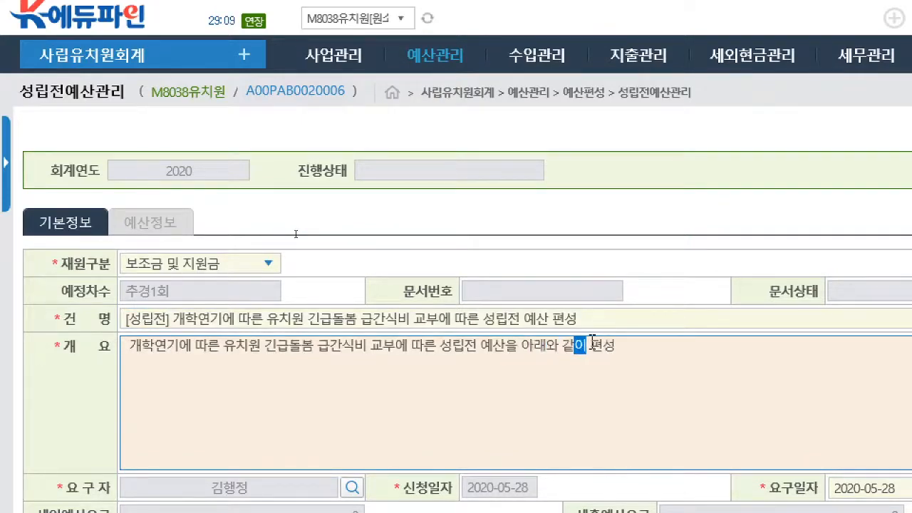
pyautogui.press('Right')
pyautogui.press('Right')
pyautogui.write('하고')
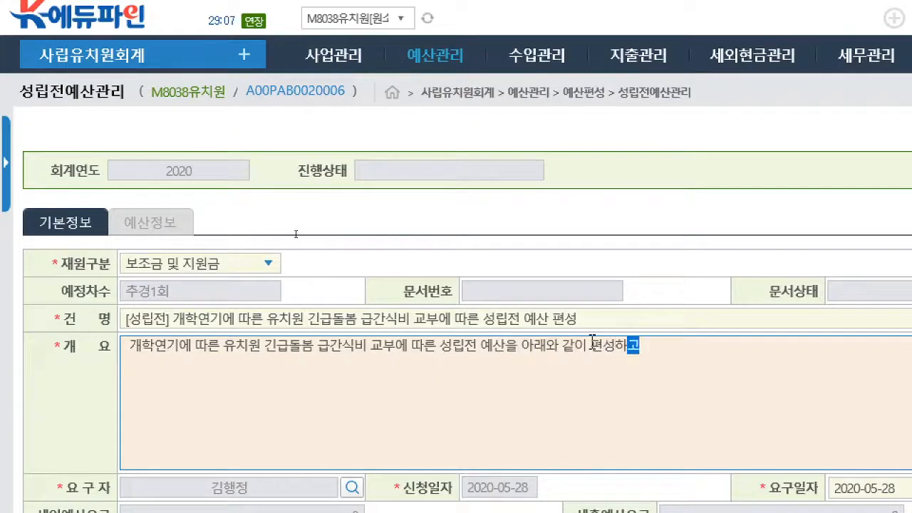
pyautogui.press('BackSpace')
pyautogui.write('자 합니다.')
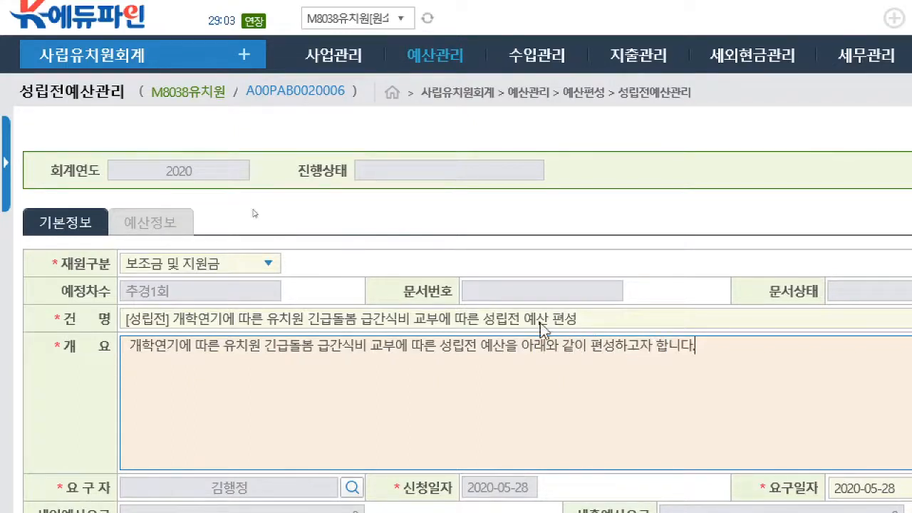
# - Save the basic information of the new 성립전예산 entry
pyautogui.scroll(-2, 549, 421)
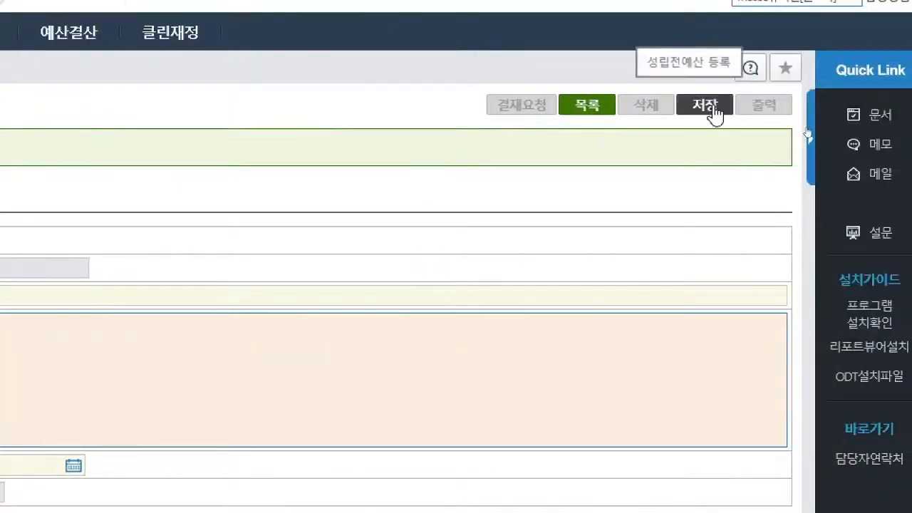
pyautogui.click(713, 107)
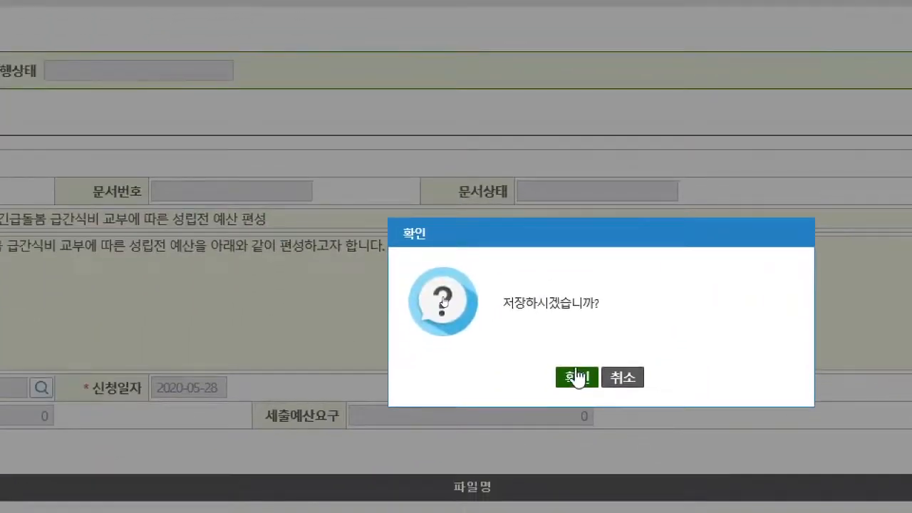
pyautogui.click(577, 378)
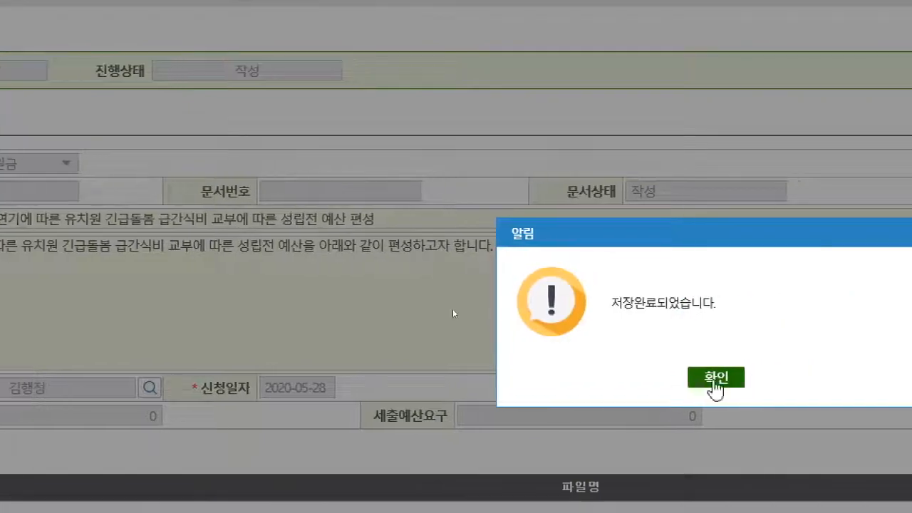
pyautogui.click(716, 377)
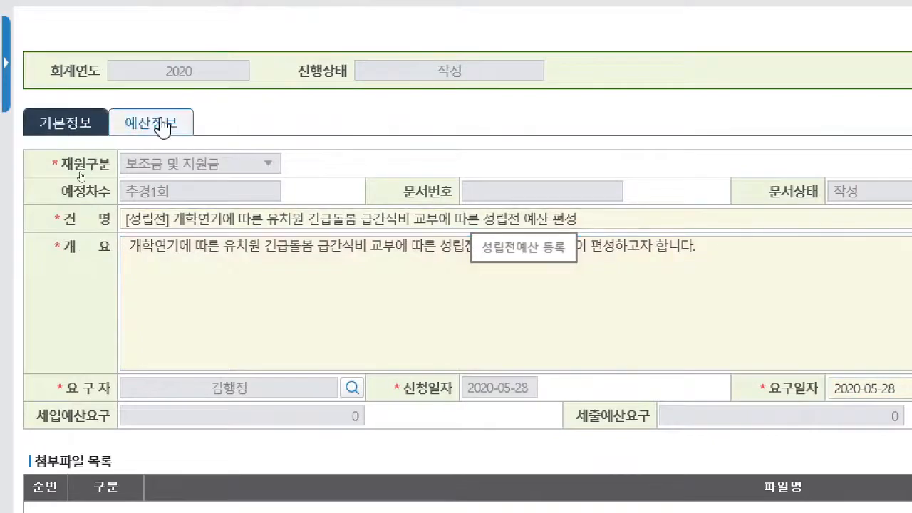
# - Open the 세입예산요구 from the entry's 예산정보 and add a new row to the 보조금 및 지원금 목록
pyautogui.click(162, 128)
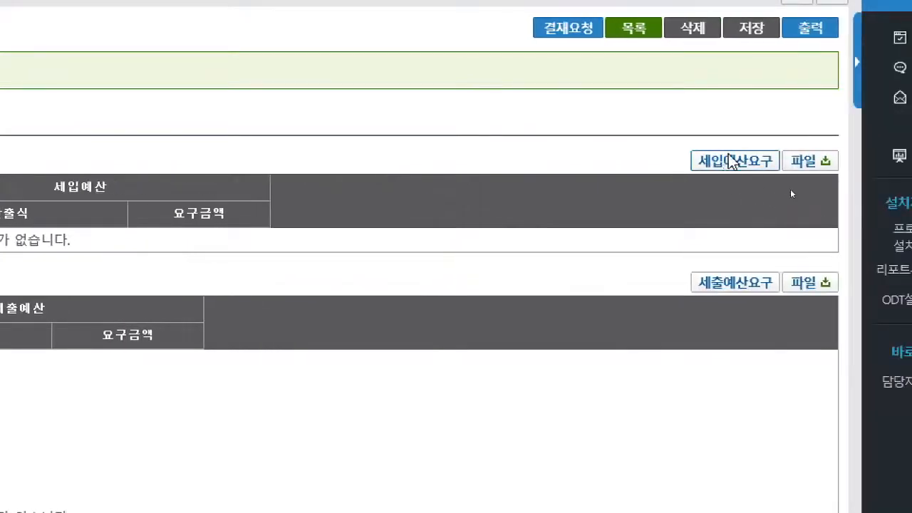
pyautogui.click(732, 161)
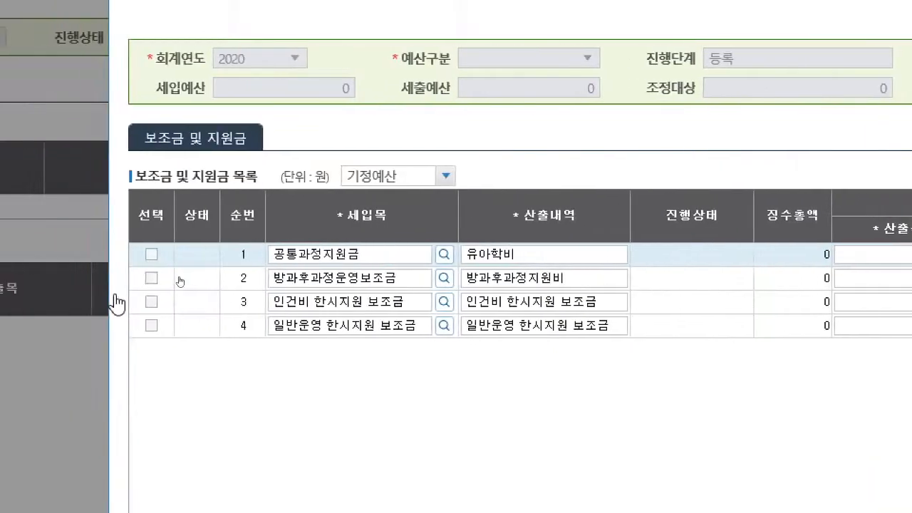
pyautogui.click(115, 295)
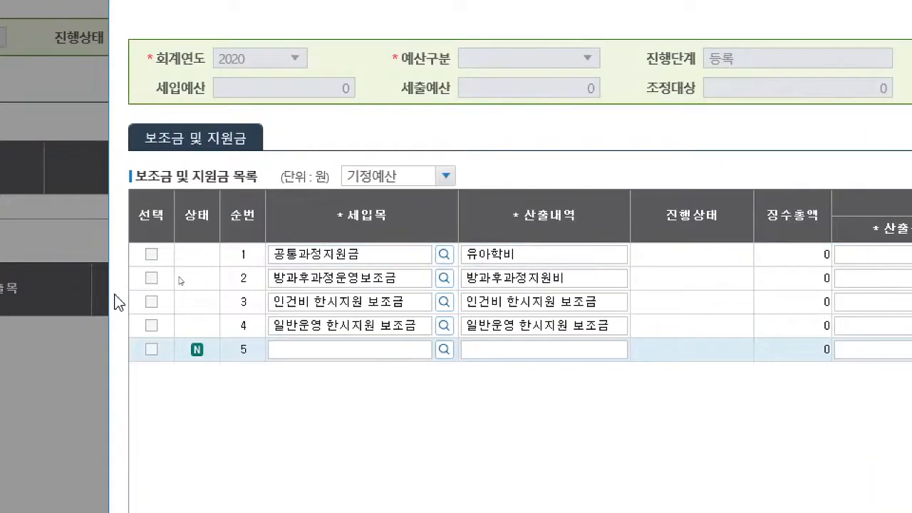
# - Assign [D150301]교육청보조금(일반운영), found under [D1503], as the 세입목 of the new revenue row
pyautogui.click(445, 349)
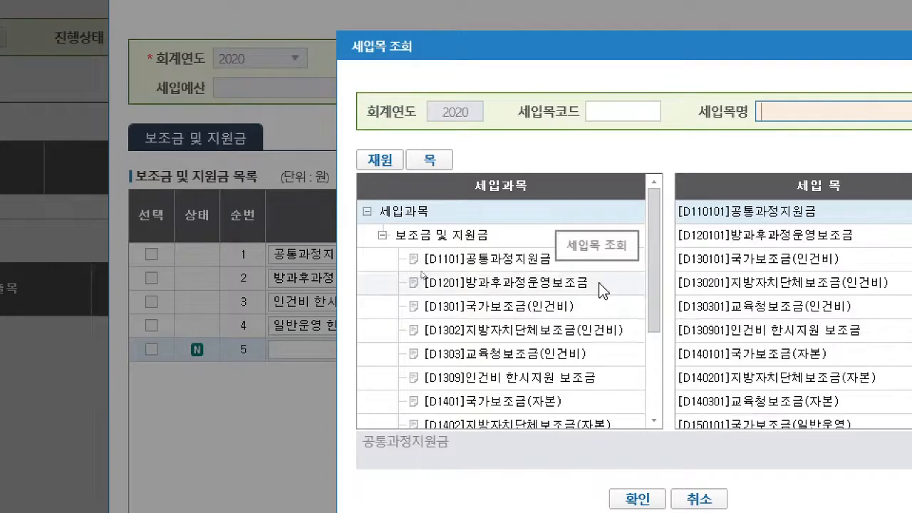
pyautogui.scroll(-2, 596, 286)
pyautogui.scroll(-1, 603, 294)
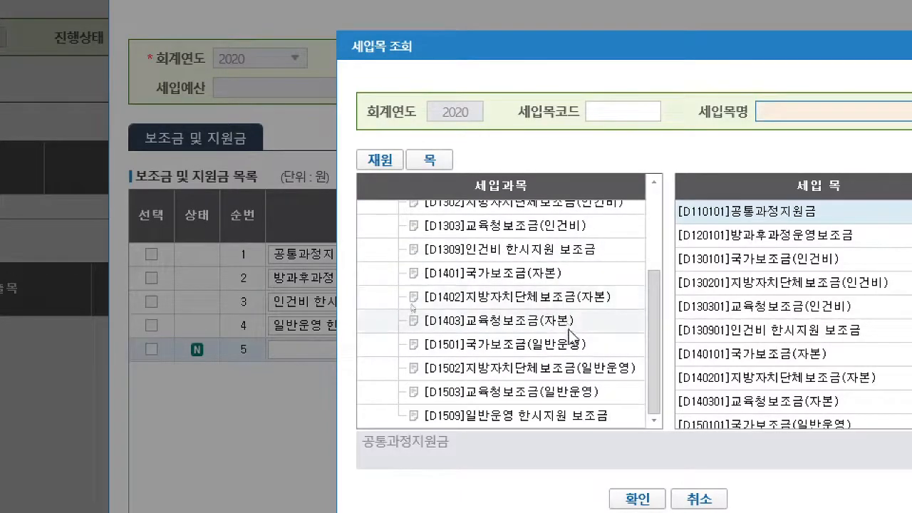
pyautogui.scroll(-1, 556, 314)
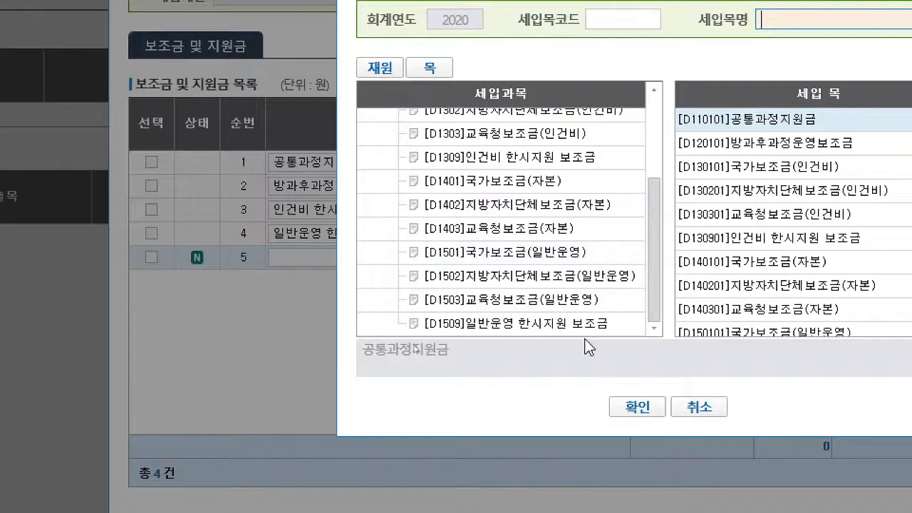
pyautogui.scroll(1, 574, 317)
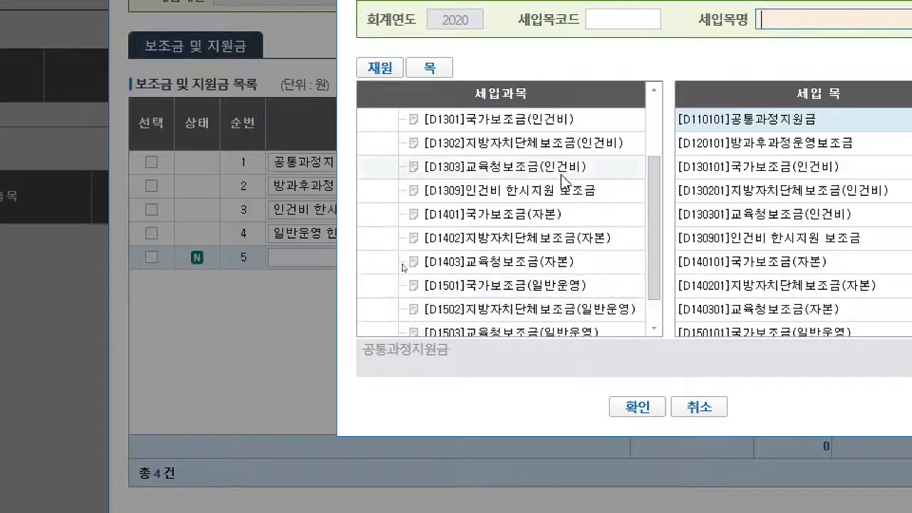
pyautogui.scroll(3, 543, 211)
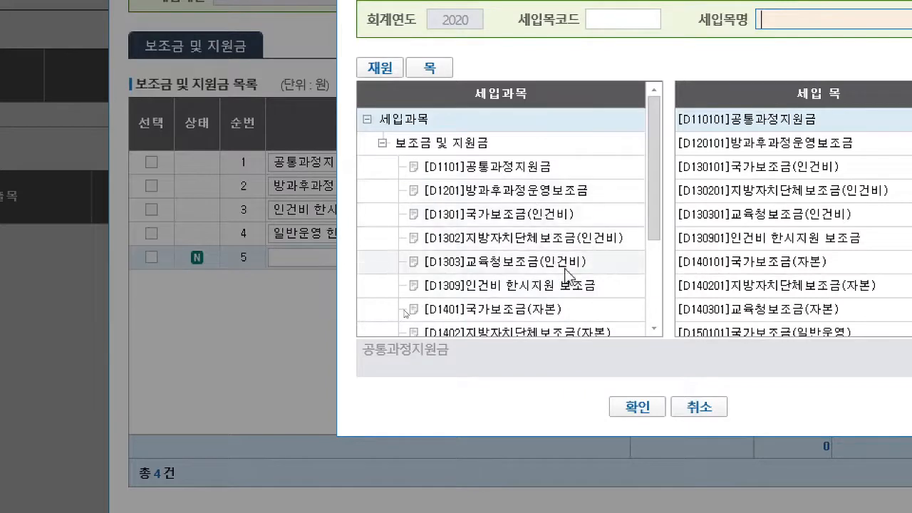
pyautogui.scroll(-1, 513, 257)
pyautogui.scroll(-2, 515, 258)
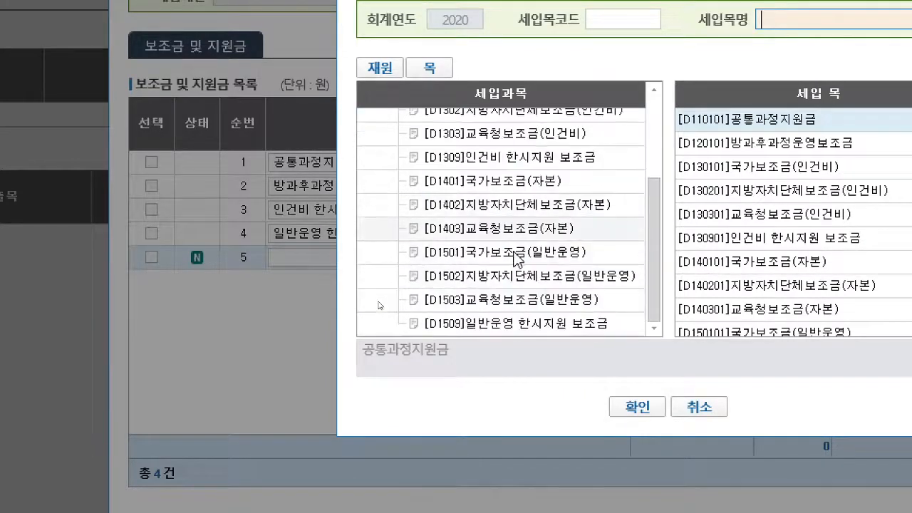
pyautogui.click(525, 302)
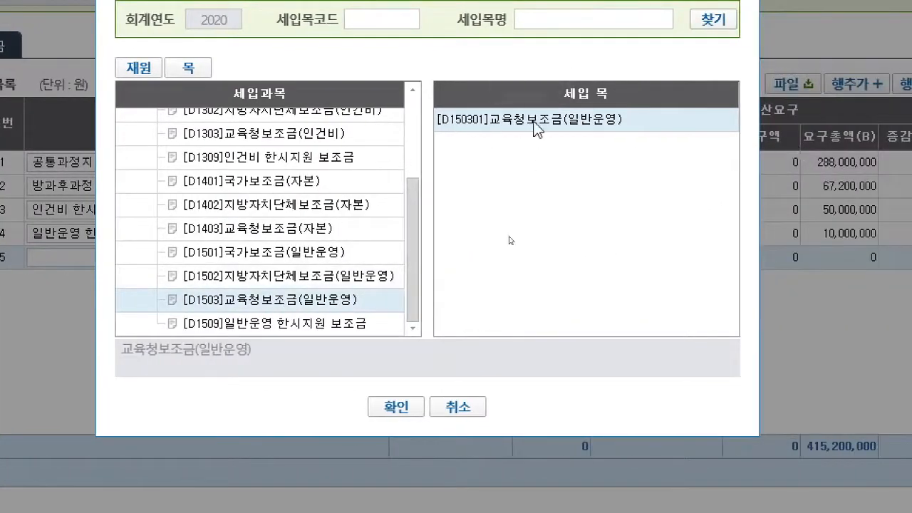
pyautogui.doubleClick(535, 122)
# - Enter 유치원 긴급돌봄 급간식비 as the new revenue row's 산출내역 and 3000000원 as its 산출식
pyautogui.click(258, 258)
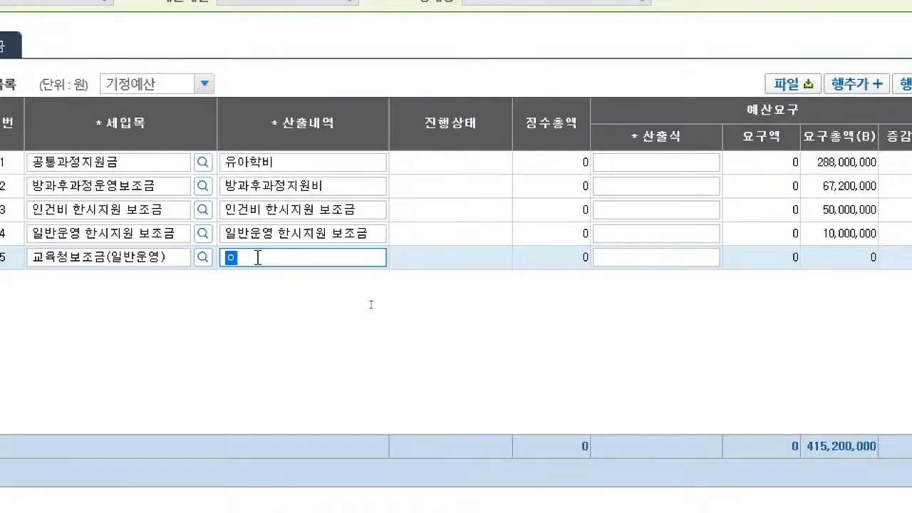
pyautogui.write('유치원ㄱ')
pyautogui.write('급')
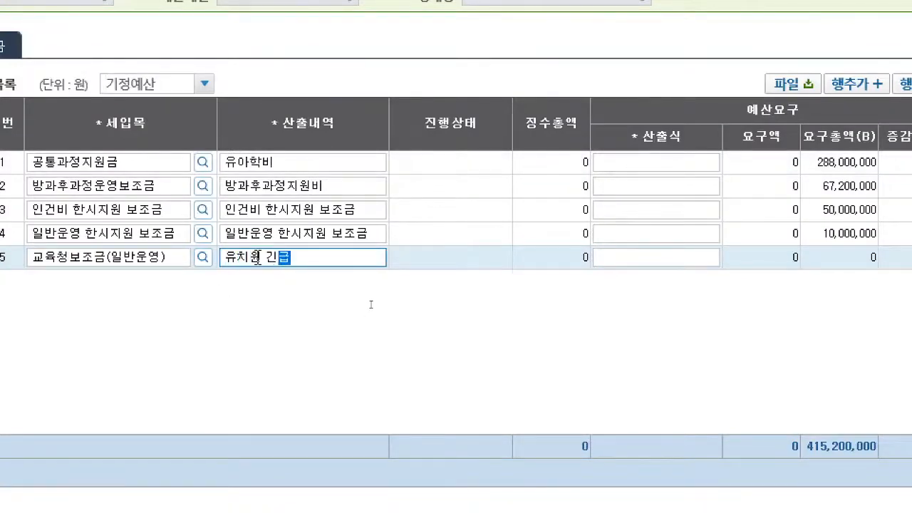
pyautogui.write('돌봄 ㄱ')
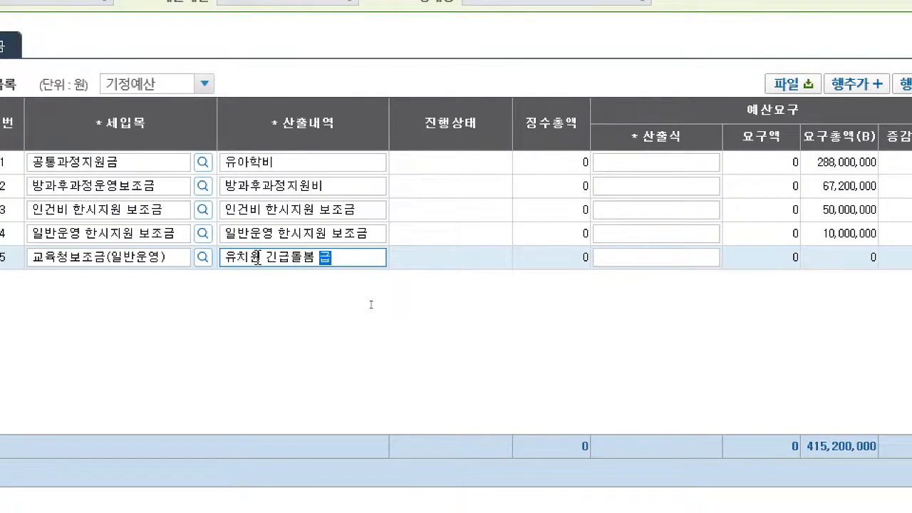
pyautogui.write('간식비')
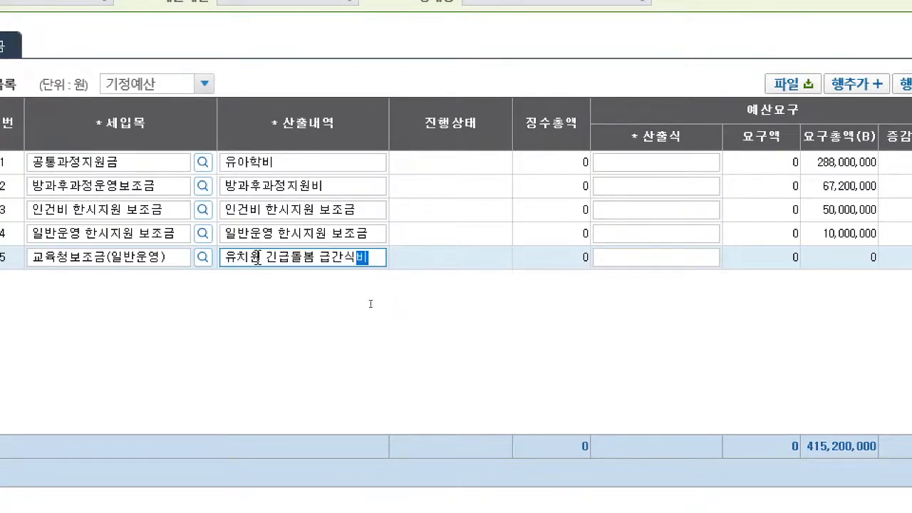
pyautogui.click(650, 258)
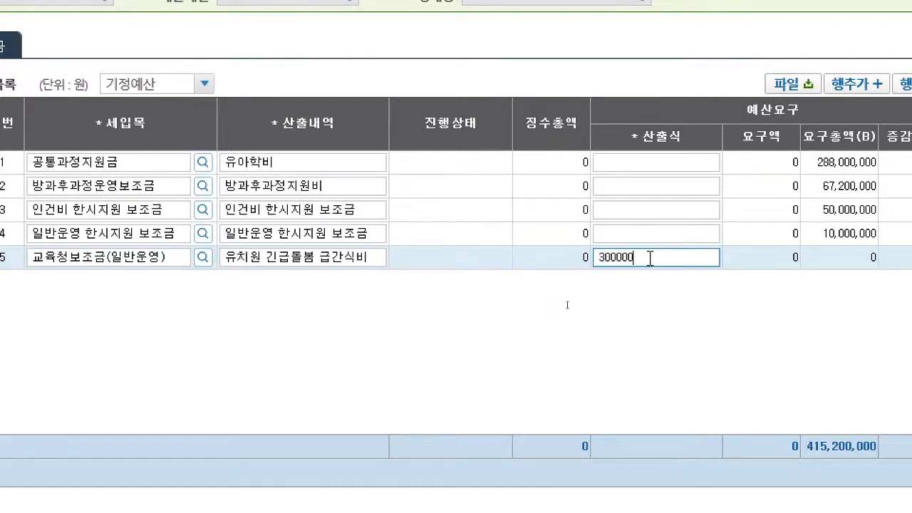
pyautogui.write('3000000ㅇ')
pyautogui.press('Return')
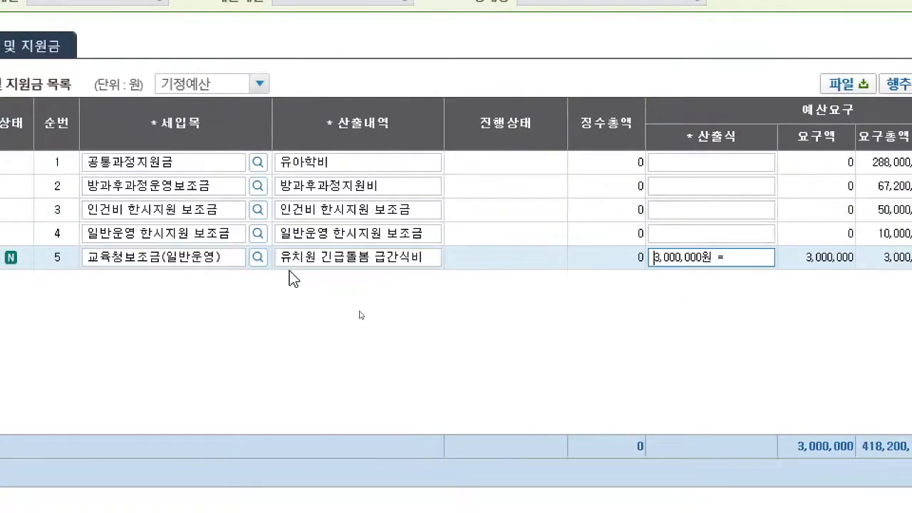
pyautogui.click(359, 257)
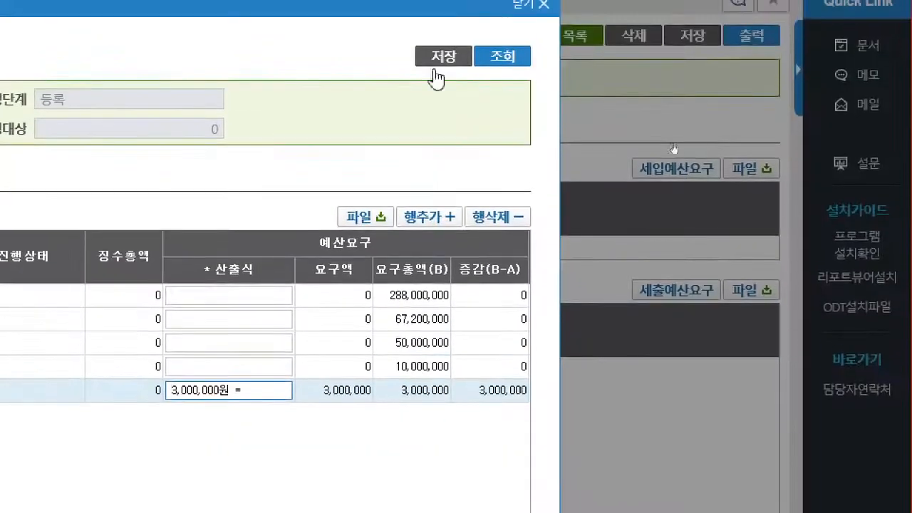
# - Save the revenue budget request and close its window
pyautogui.click(444, 58)
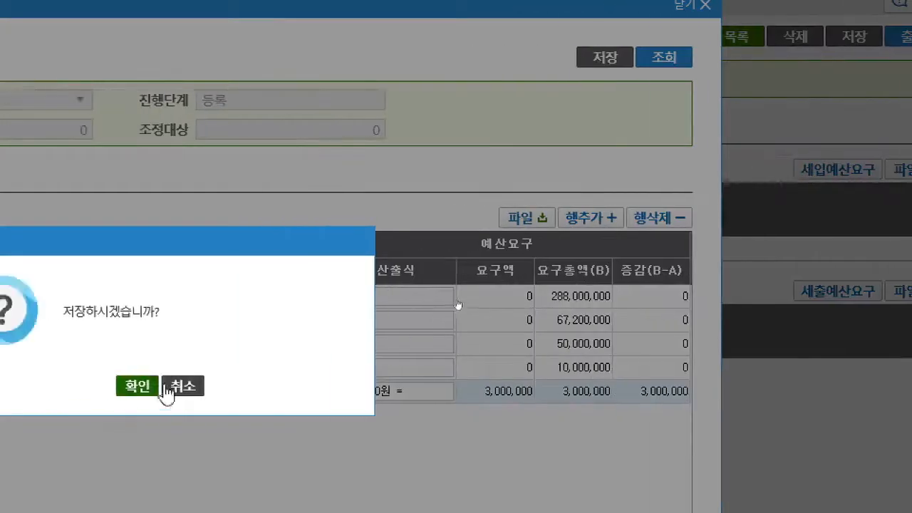
pyautogui.click(143, 386)
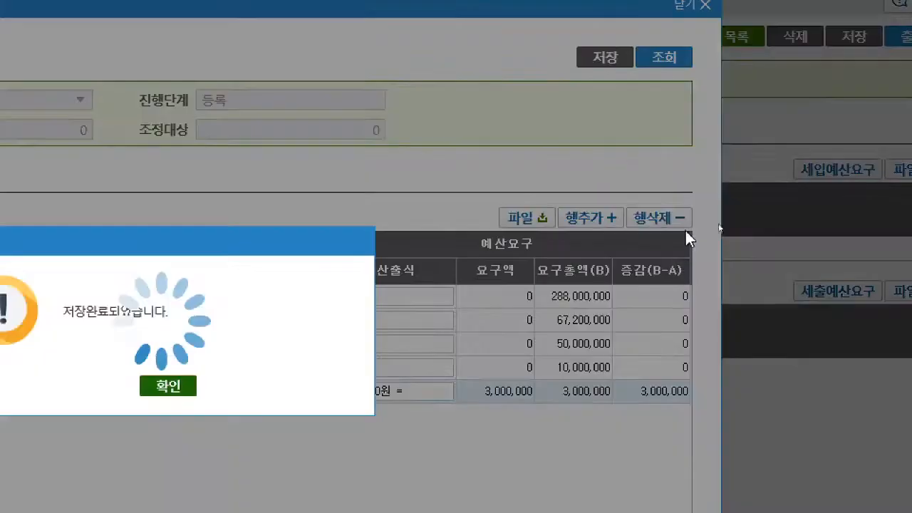
pyautogui.click(170, 388)
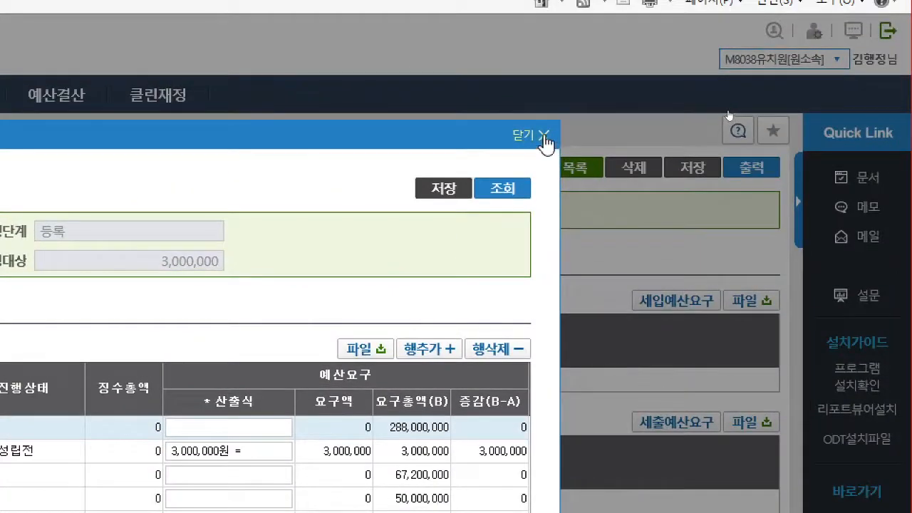
pyautogui.click(544, 135)
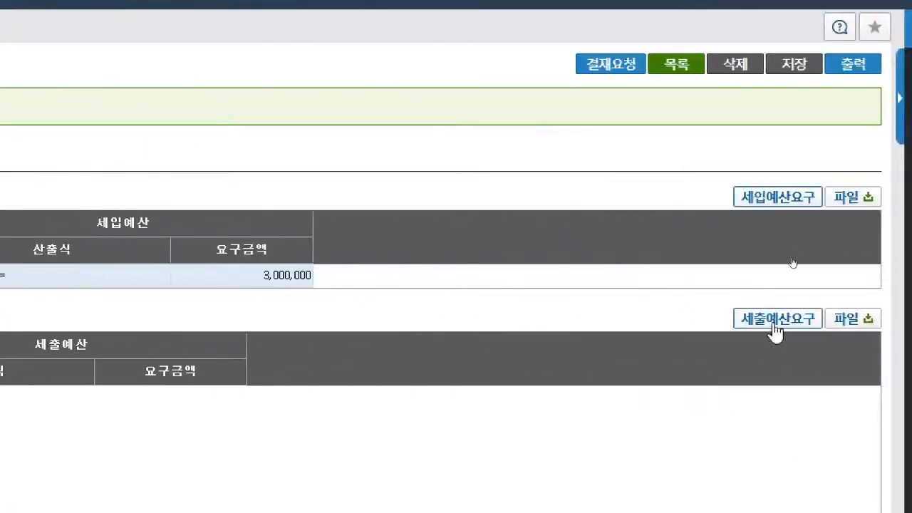
# - Open the 세출예산요구 and locate the 일반교육활동비 item in the expenditure list
pyautogui.click(775, 325)
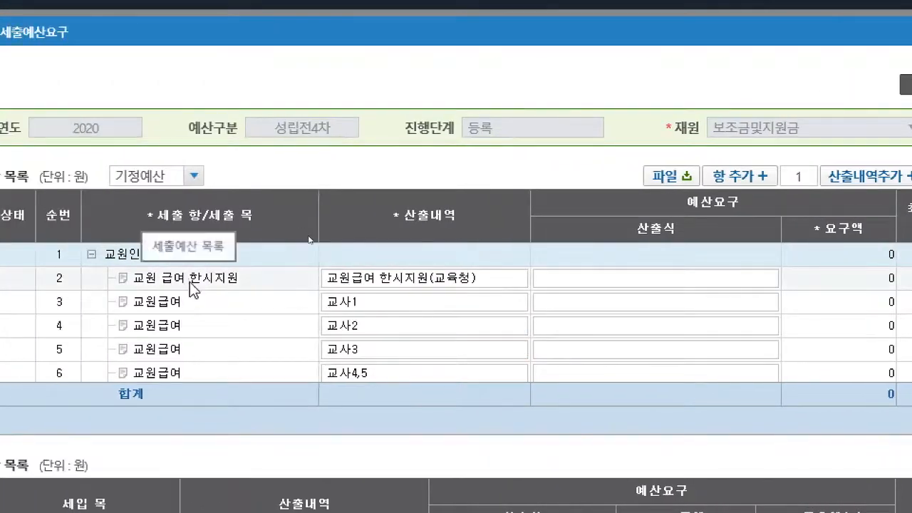
pyautogui.scroll(-5, 190, 282)
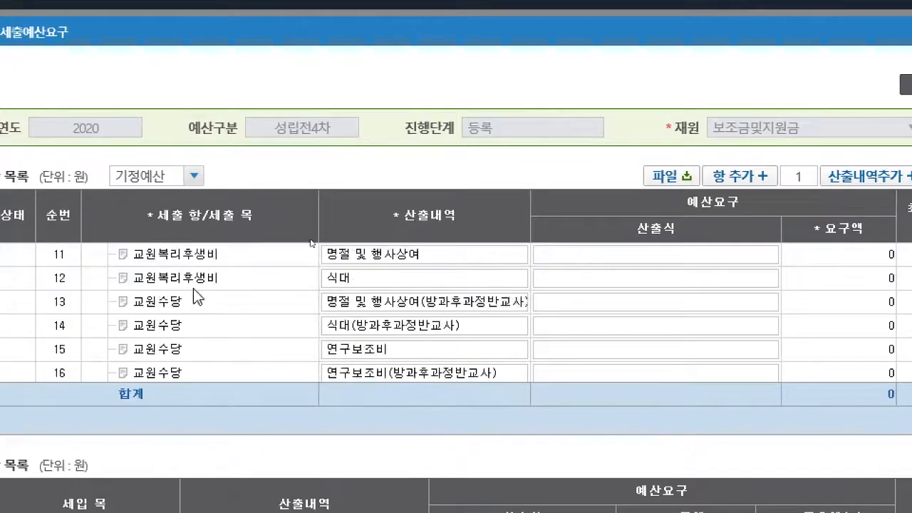
pyautogui.scroll(-6, 198, 297)
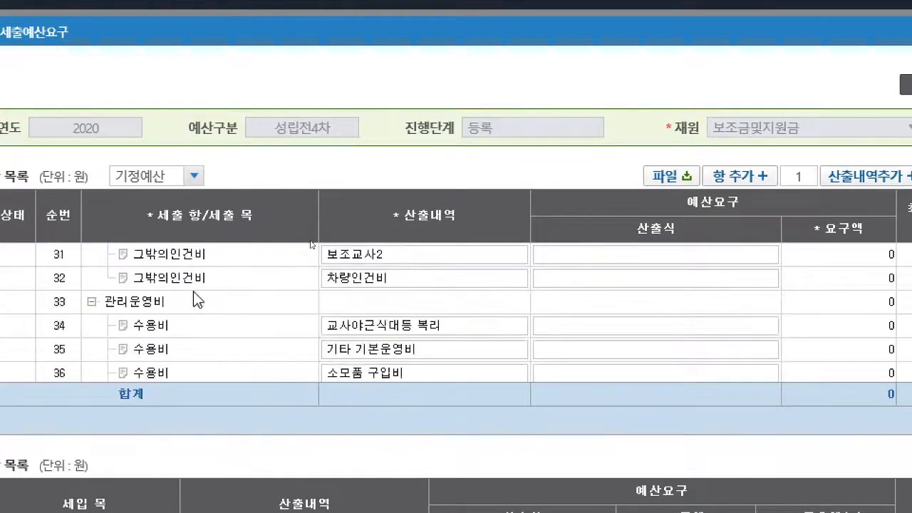
pyautogui.scroll(-1, 198, 298)
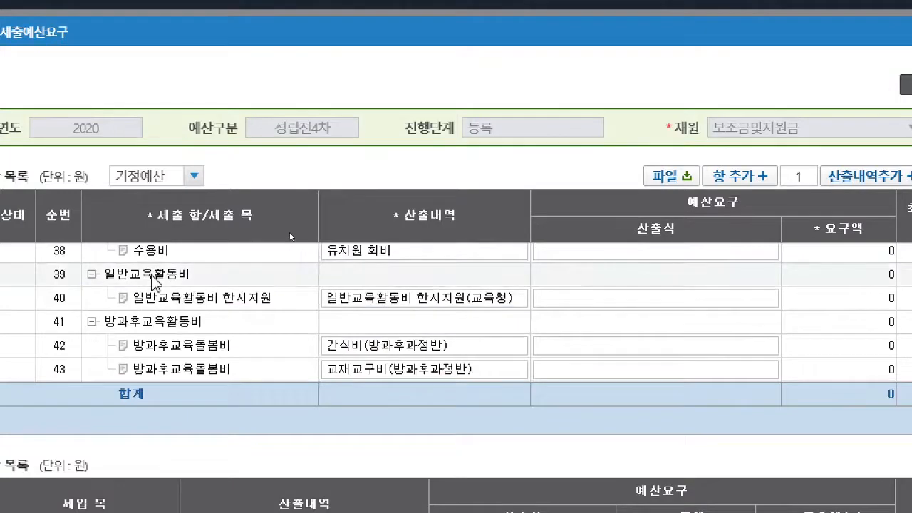
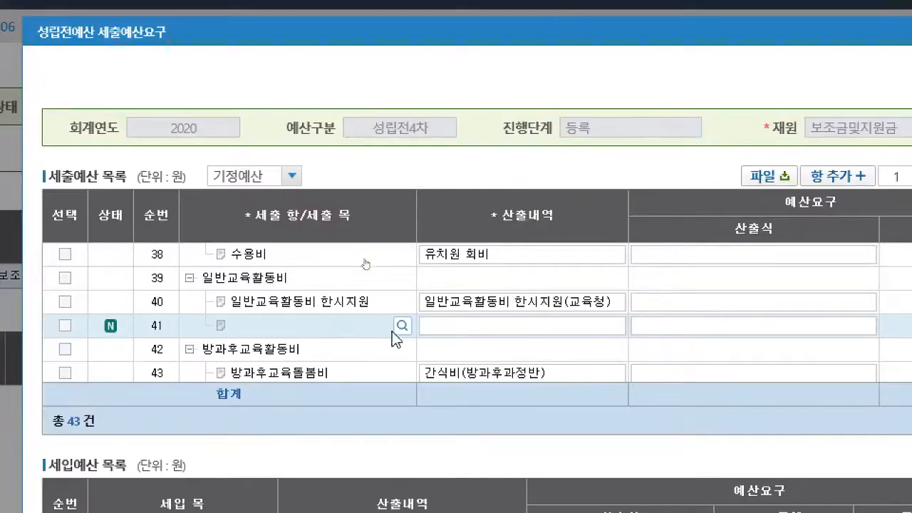
# - Assign [G100601]일반급식비간식비 as the new expenditure row's 세출 목 and enter 긴급돌봄 급간식비(교육청) as its 산출내역
pyautogui.click(402, 326)
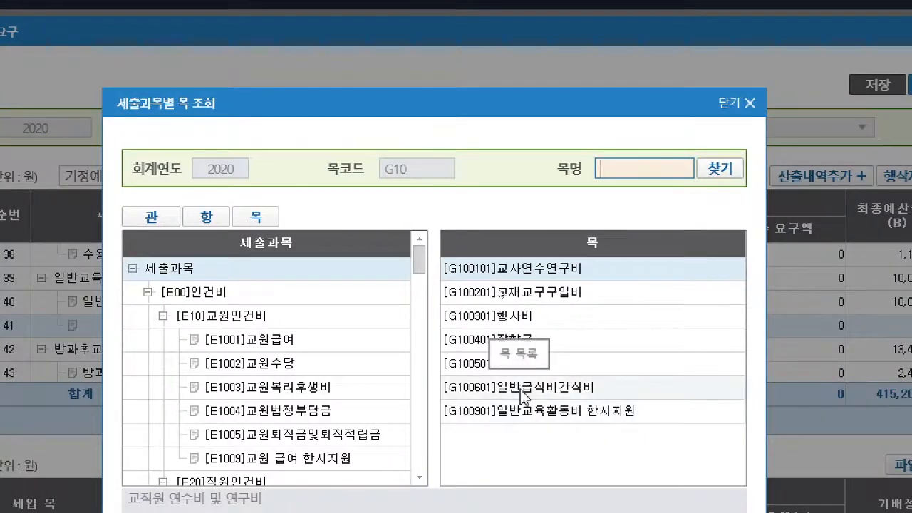
pyautogui.doubleClick(521, 389)
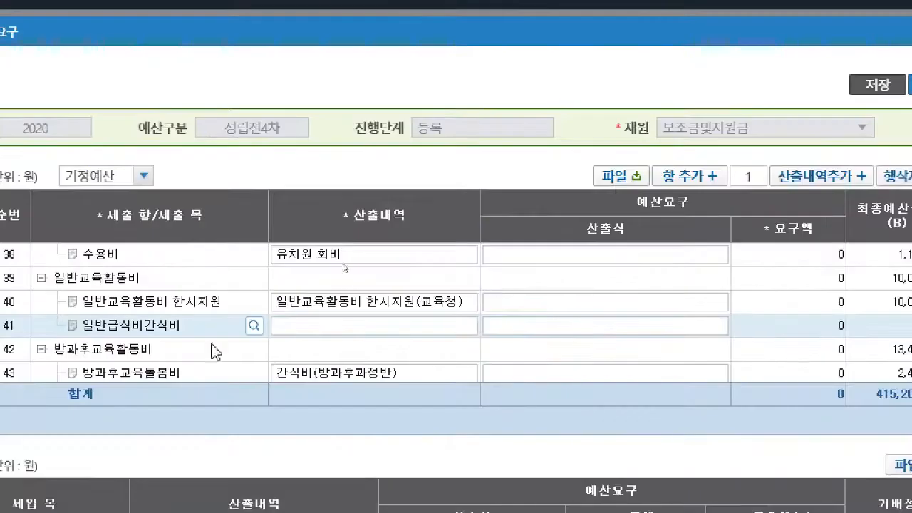
pyautogui.click(355, 326)
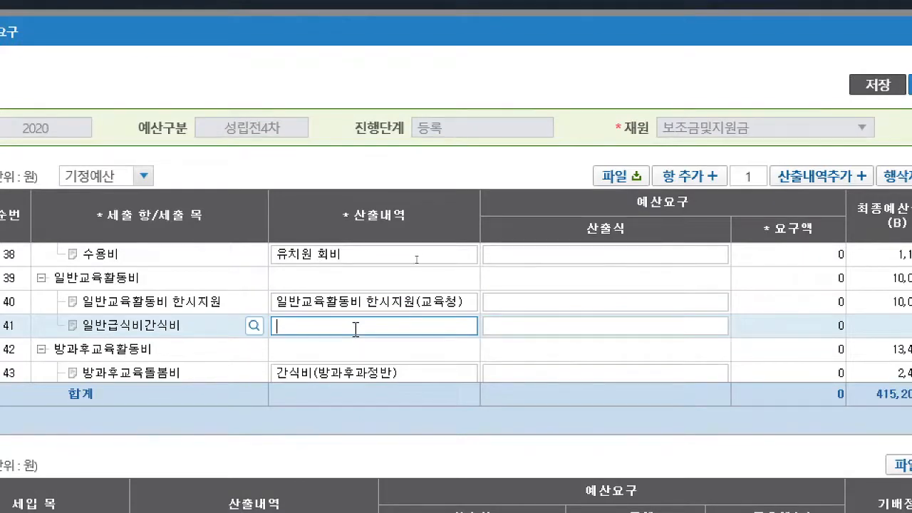
pyautogui.write('긴급돌봄')
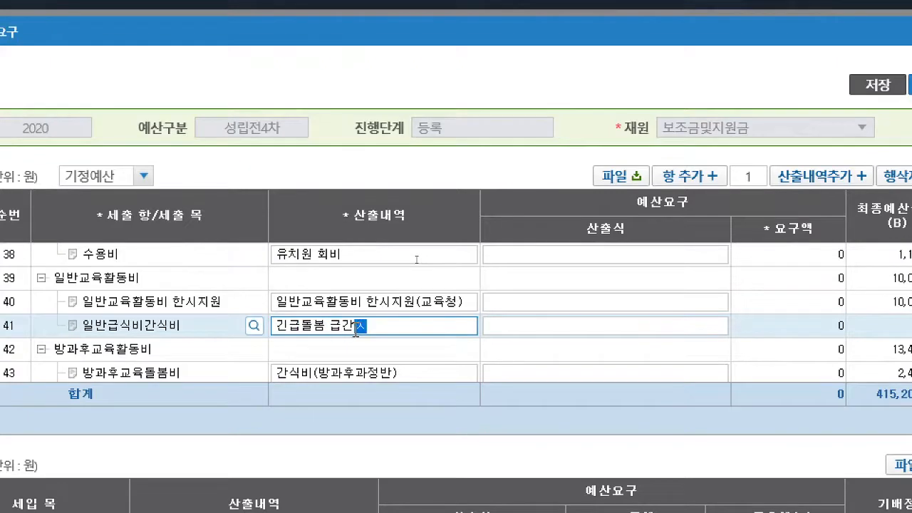
pyautogui.write(' 급간식비(ㄱ')
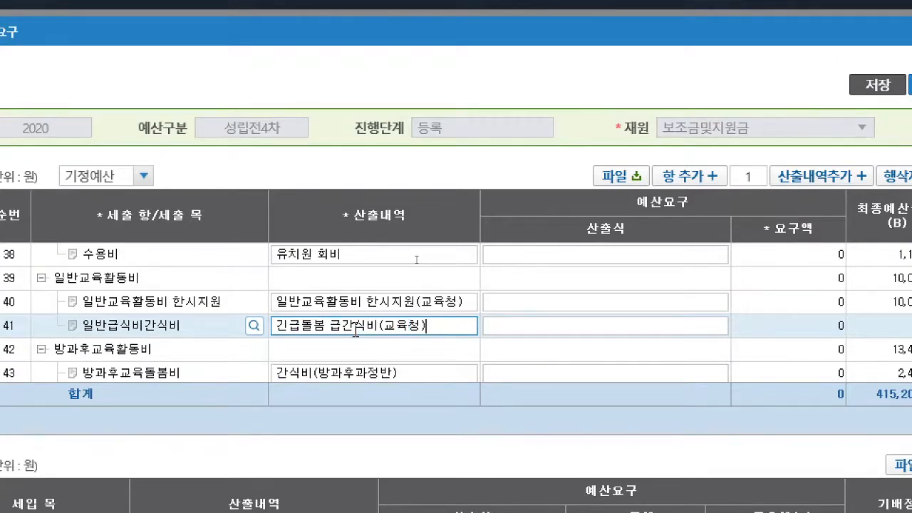
# - Enter 3000000원 as the 산출식 of the 일반급식비간식비 row
pyautogui.click(511, 325)
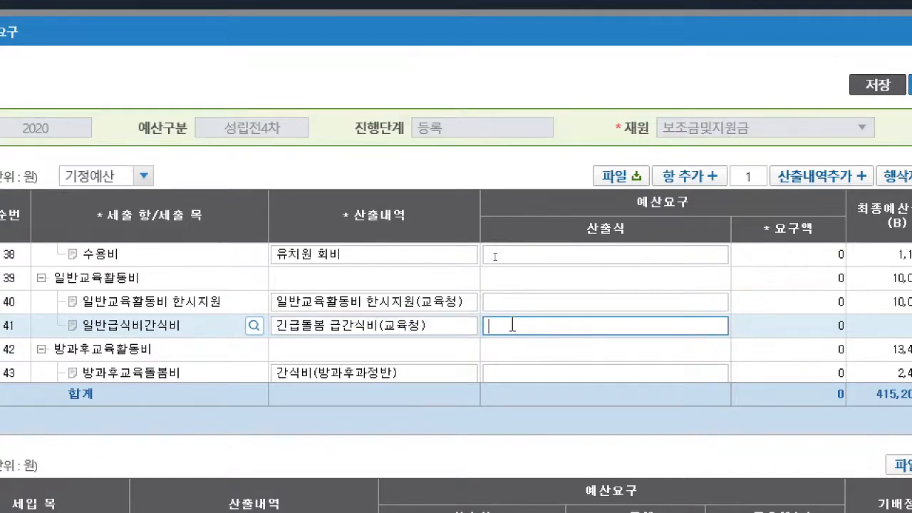
pyautogui.write('3000')
pyautogui.write('000우')
pyautogui.press('Return')
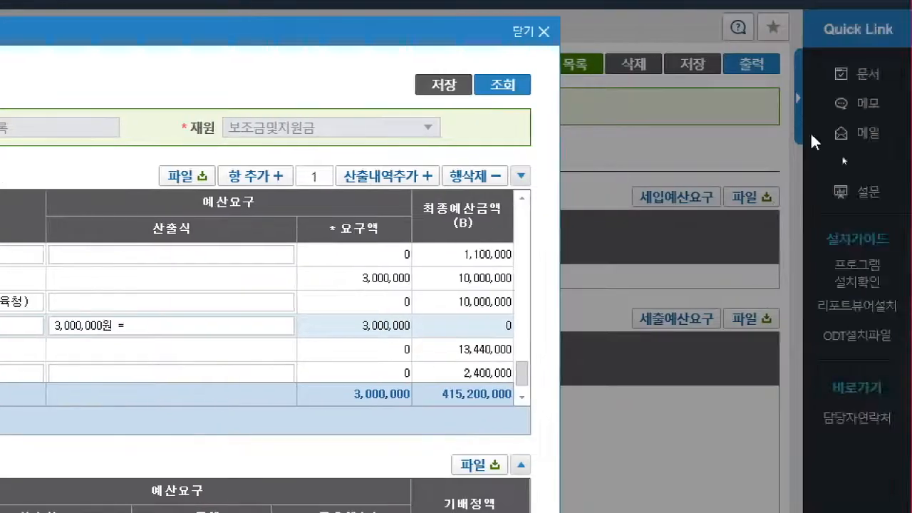
# - Save the expenditure budget request and close its window
pyautogui.click(455, 87)
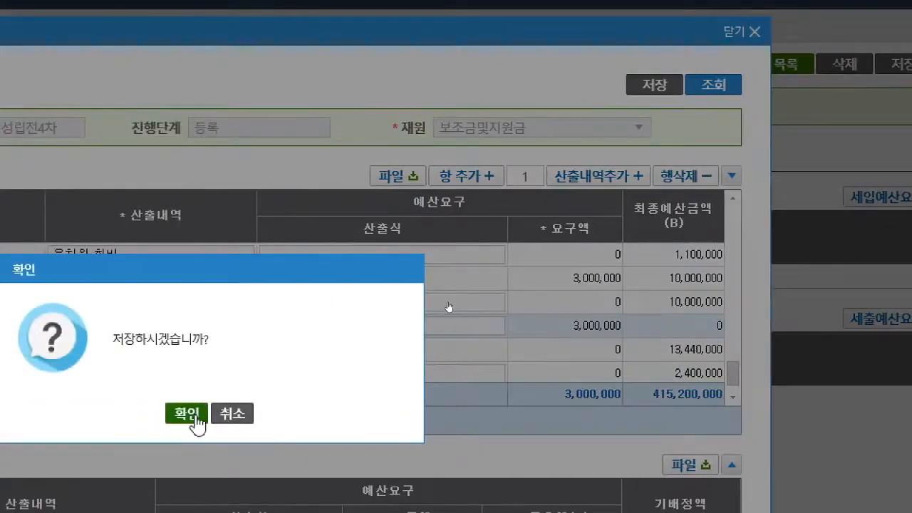
pyautogui.click(190, 414)
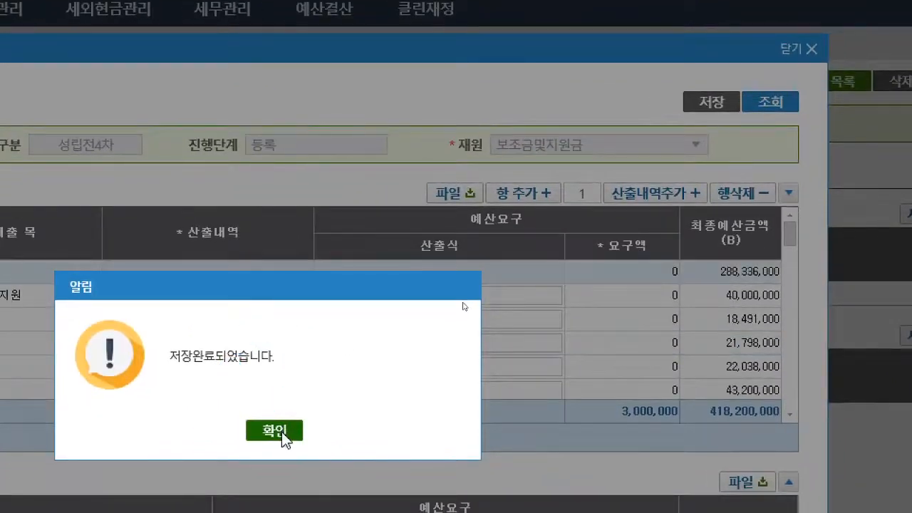
pyautogui.click(283, 437)
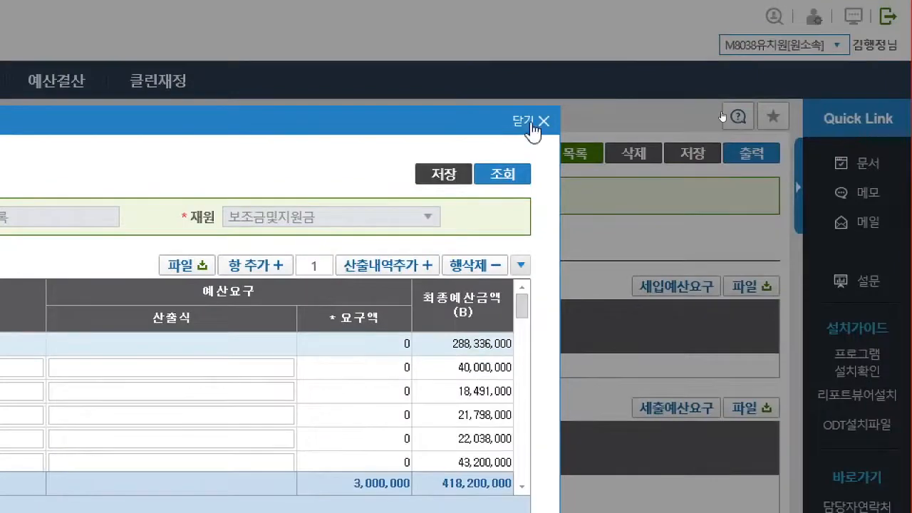
pyautogui.click(534, 128)
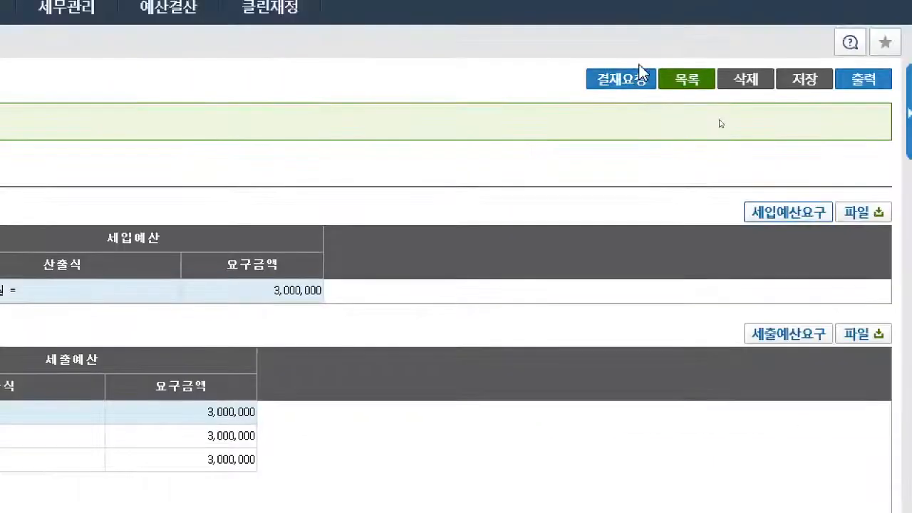
# - Create the budget's approval request, assign the 과제카드 [교육과정계획수립운영] 사립유치원운영 and set the approval path to 전결
pyautogui.click(641, 84)
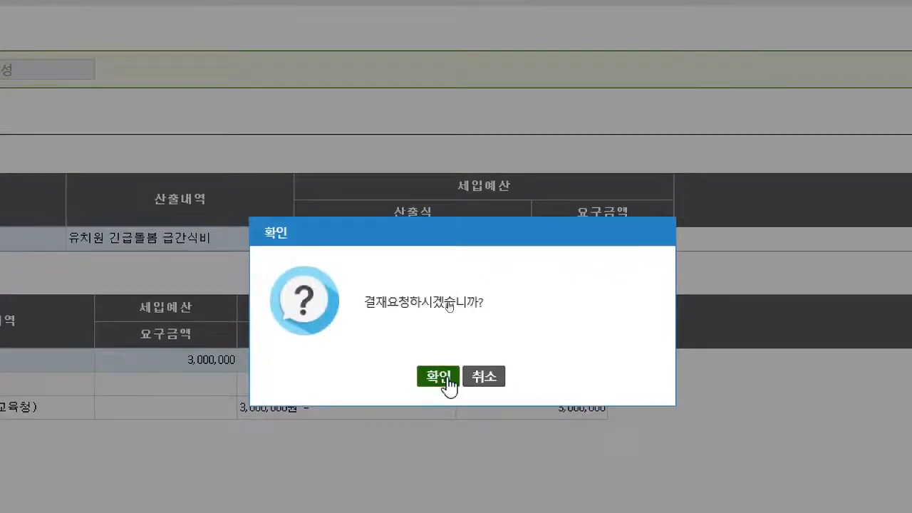
pyautogui.click(439, 376)
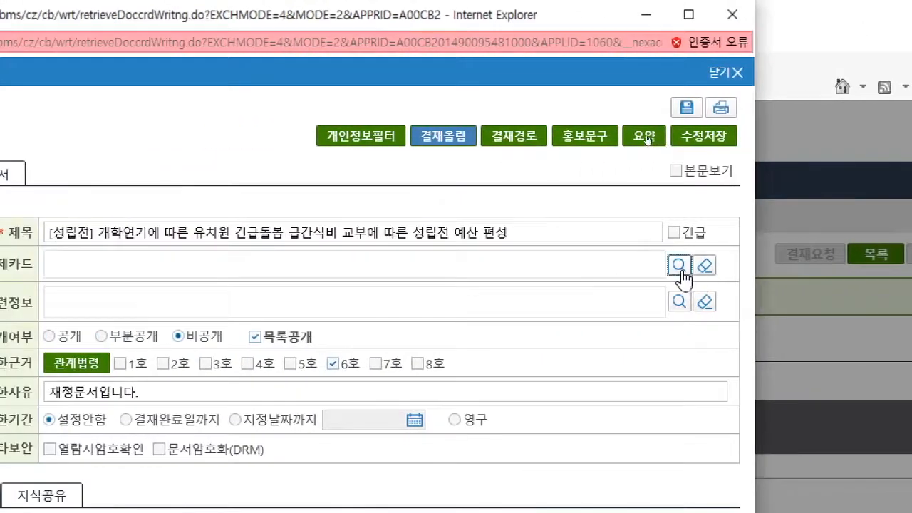
pyautogui.click(680, 269)
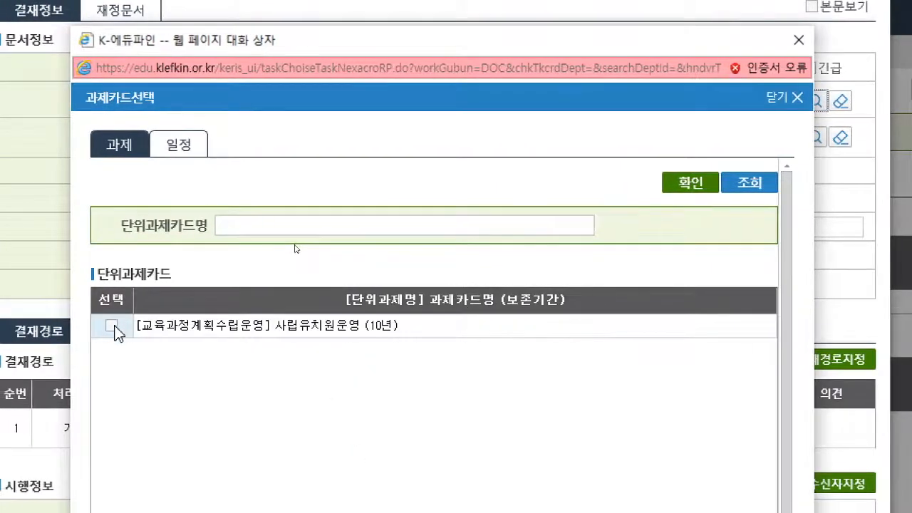
pyautogui.click(114, 327)
pyautogui.click(690, 182)
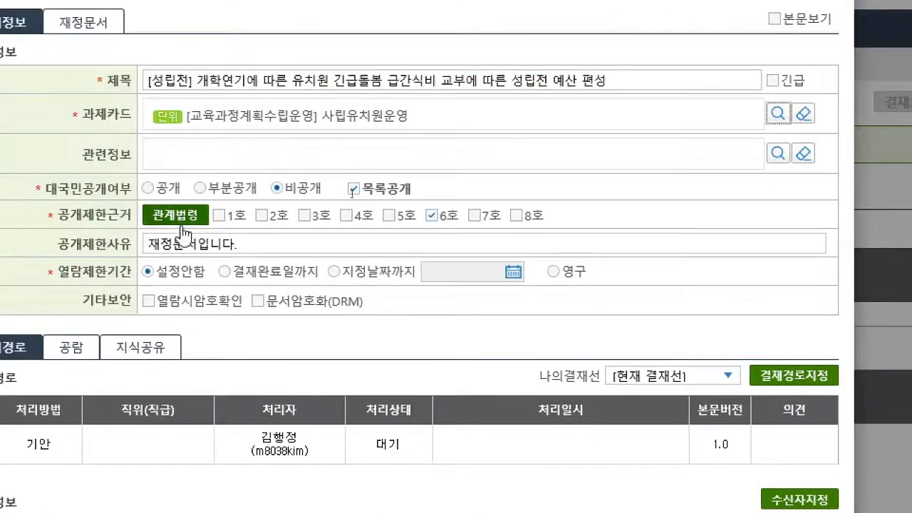
pyautogui.click(793, 385)
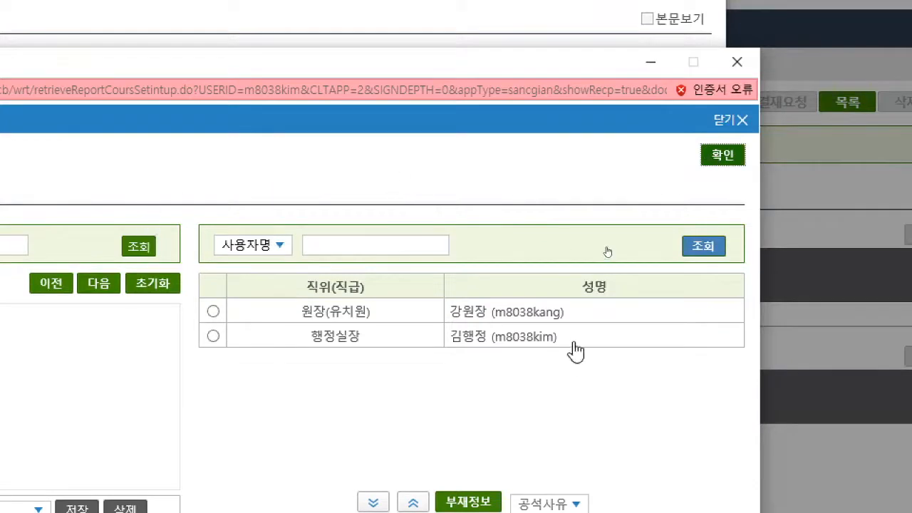
pyautogui.click(723, 155)
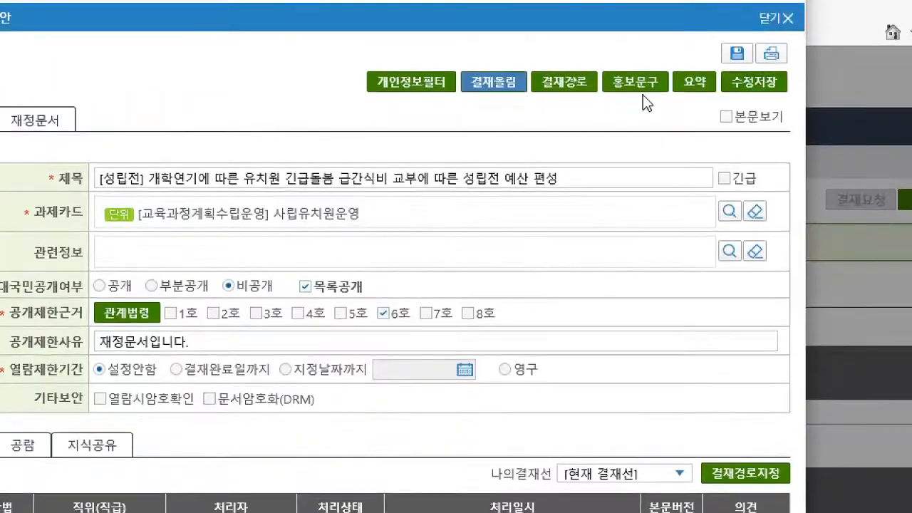
pyautogui.click(487, 83)
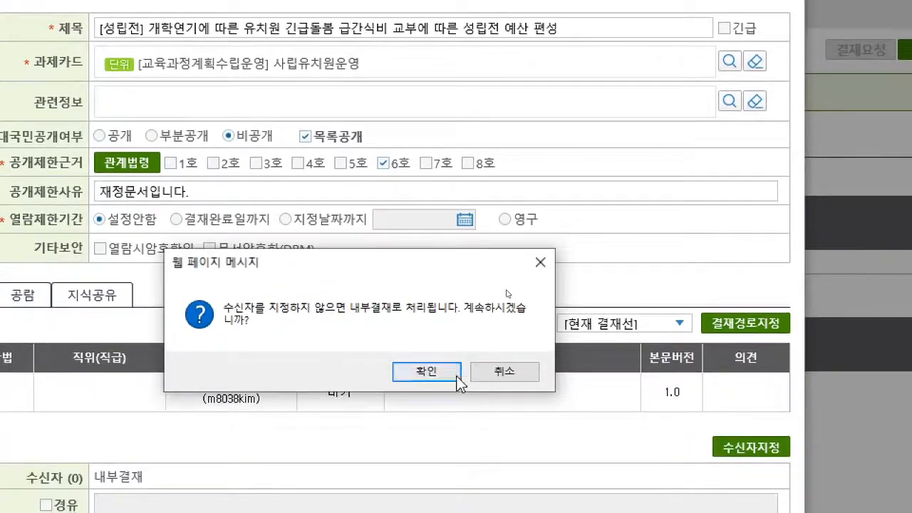
pyautogui.click(457, 376)
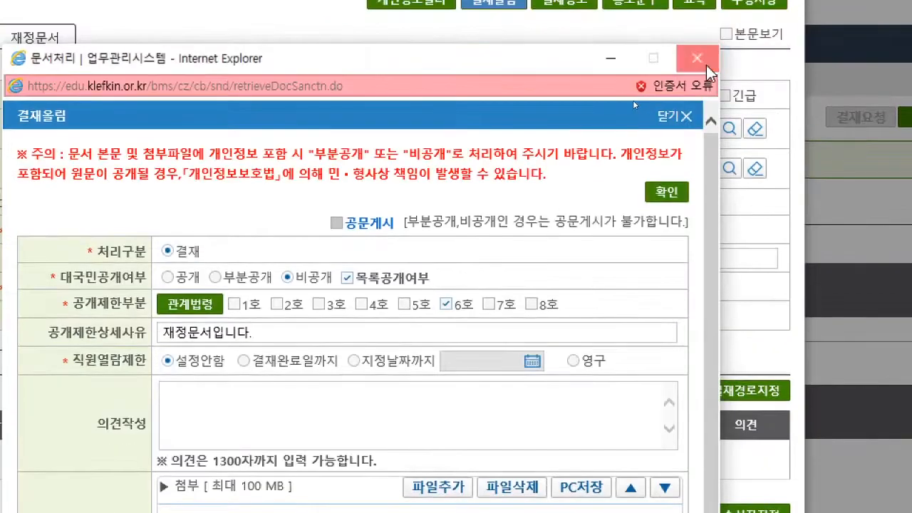
pyautogui.click(706, 62)
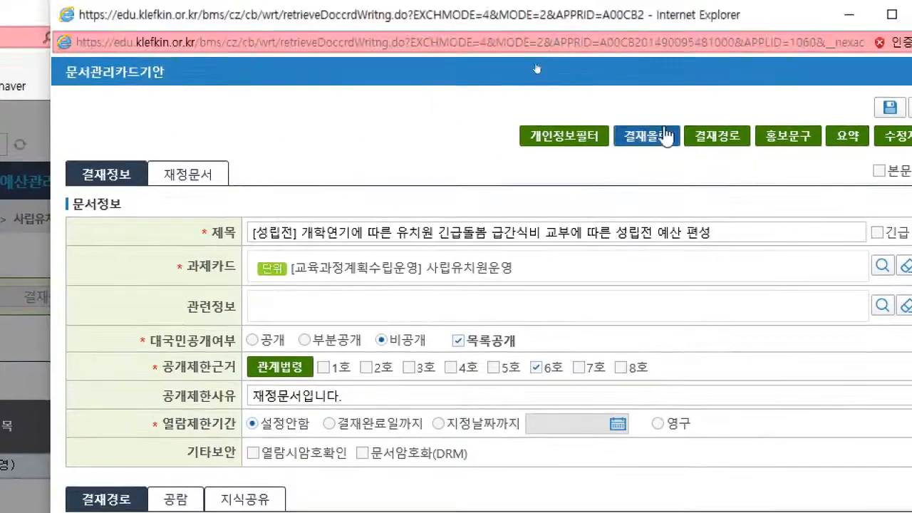
# - Submit the 급간식비 budget document for internal approval without a recipient and close the document window
pyautogui.click(540, 81)
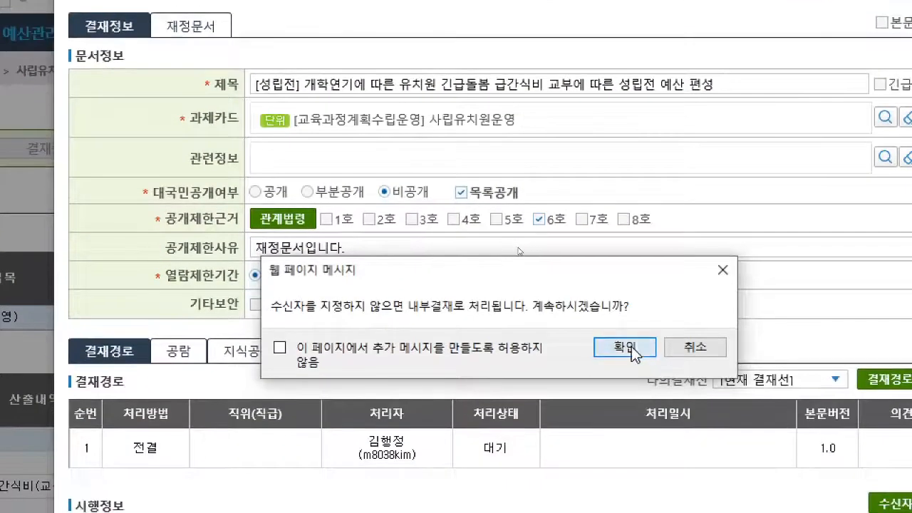
pyautogui.click(625, 347)
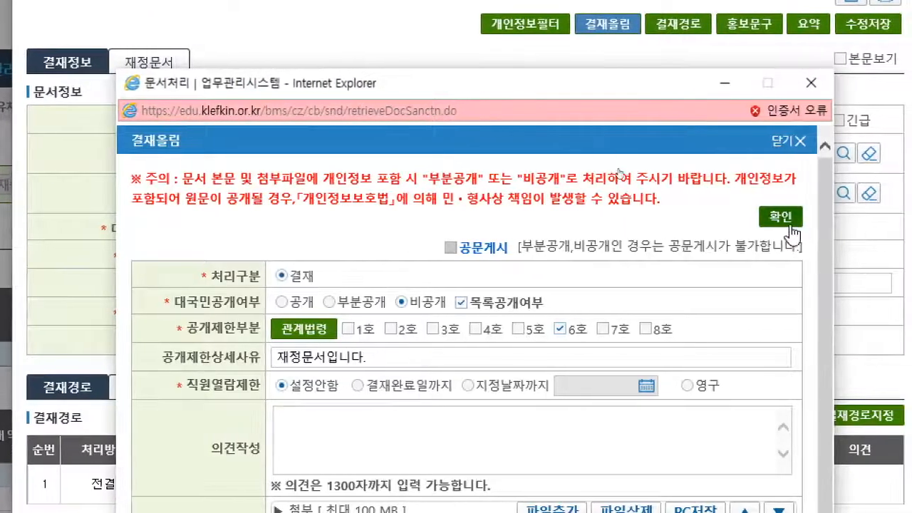
pyautogui.click(797, 221)
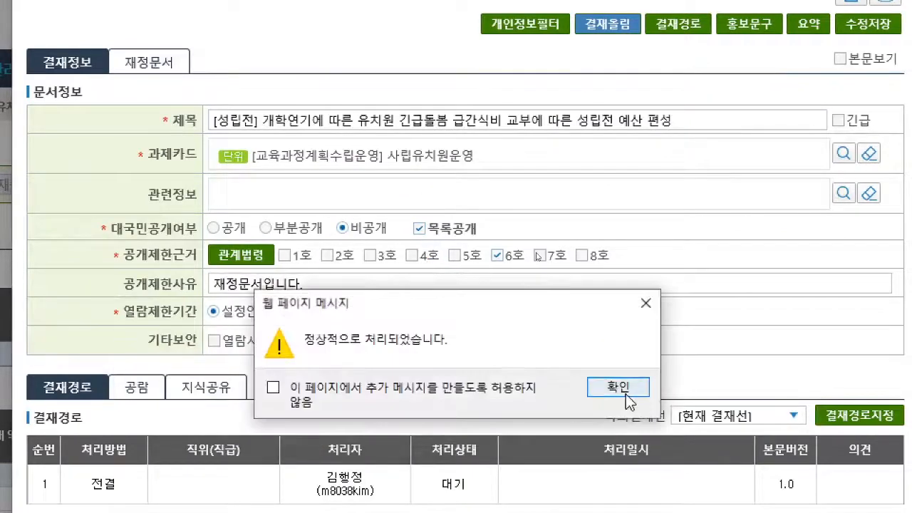
pyautogui.click(622, 388)
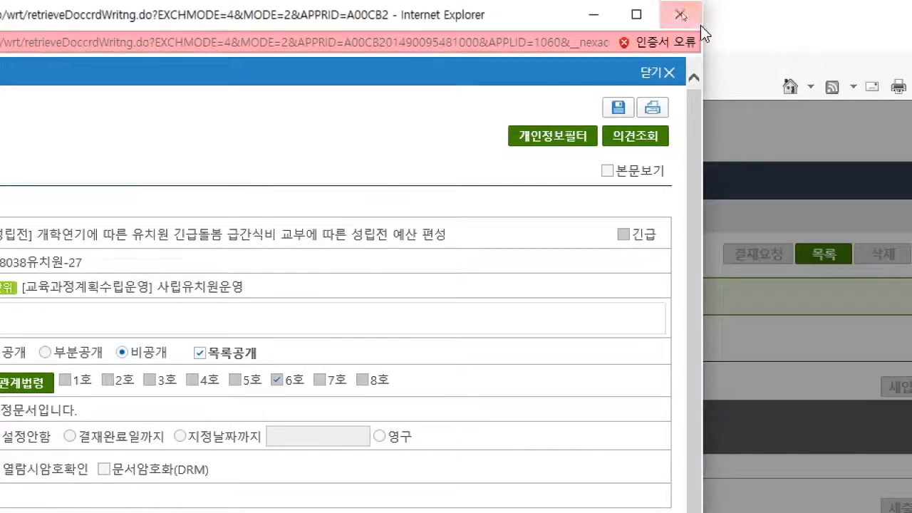
pyautogui.click(683, 13)
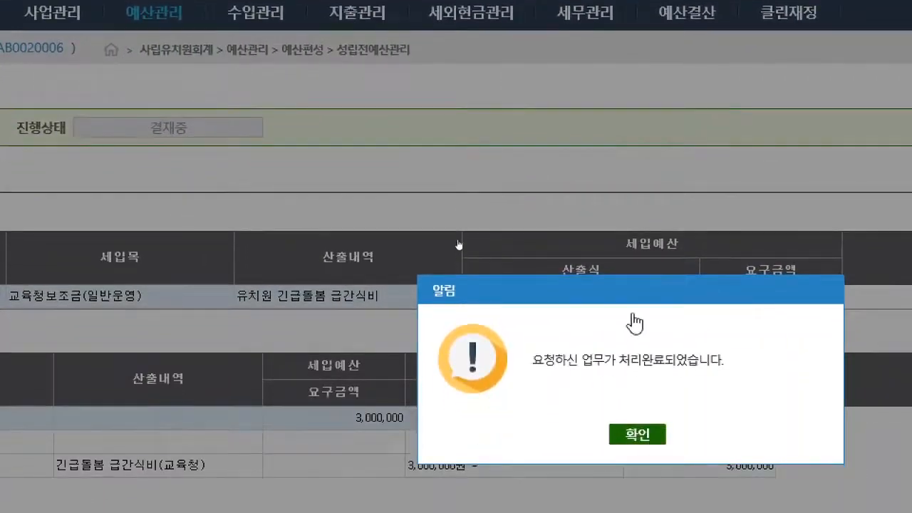
pyautogui.click(638, 434)
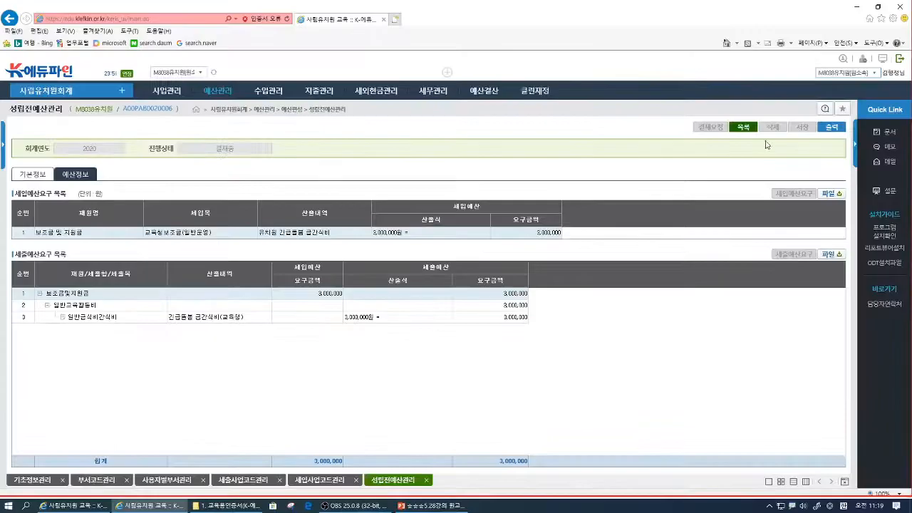
# - Refresh the 성립전예산 list and start a new registration with 보조금 및 지원금 as its 재원구분
pyautogui.click(744, 128)
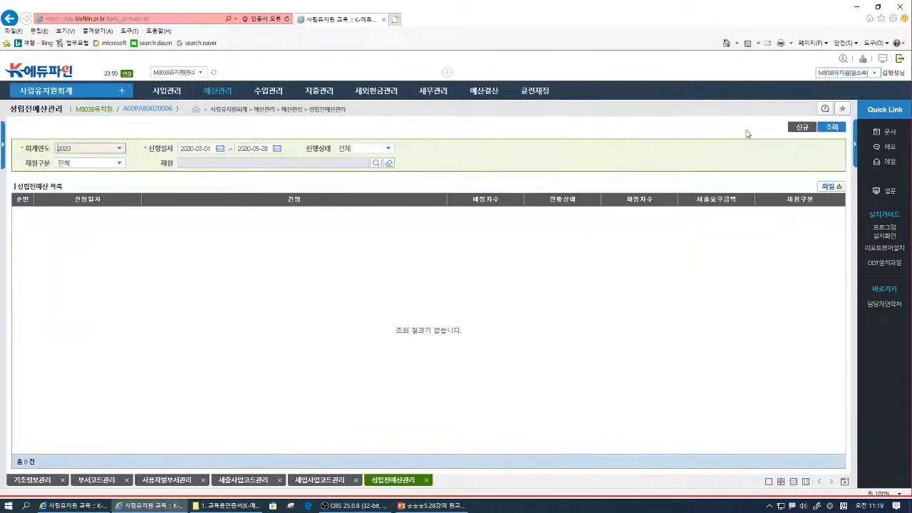
pyautogui.click(832, 129)
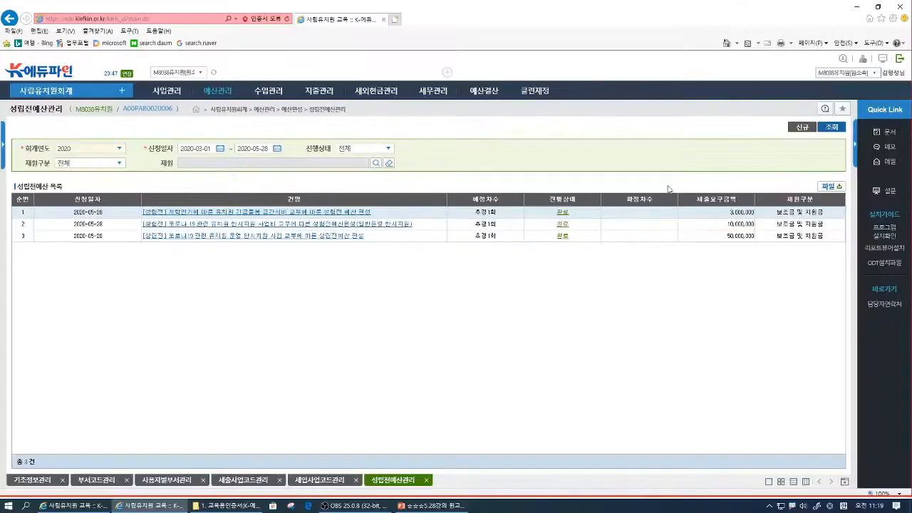
pyautogui.click(801, 128)
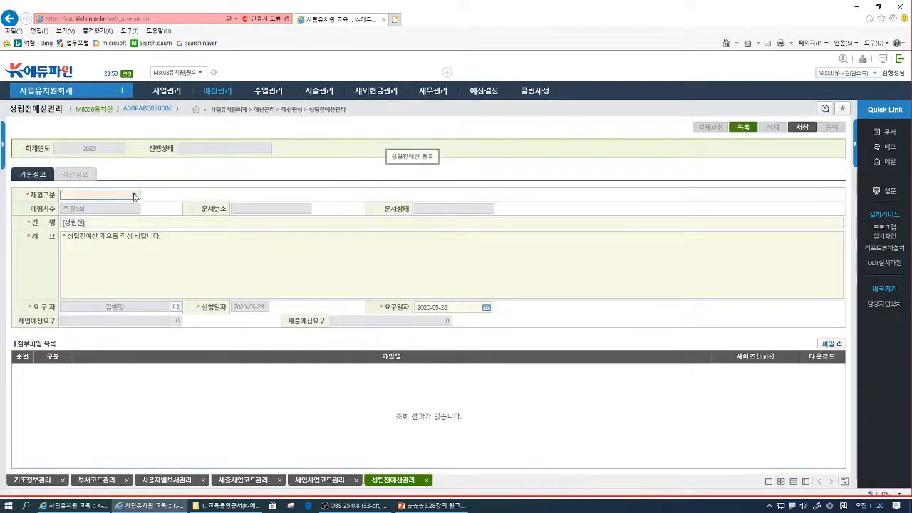
pyautogui.click(134, 195)
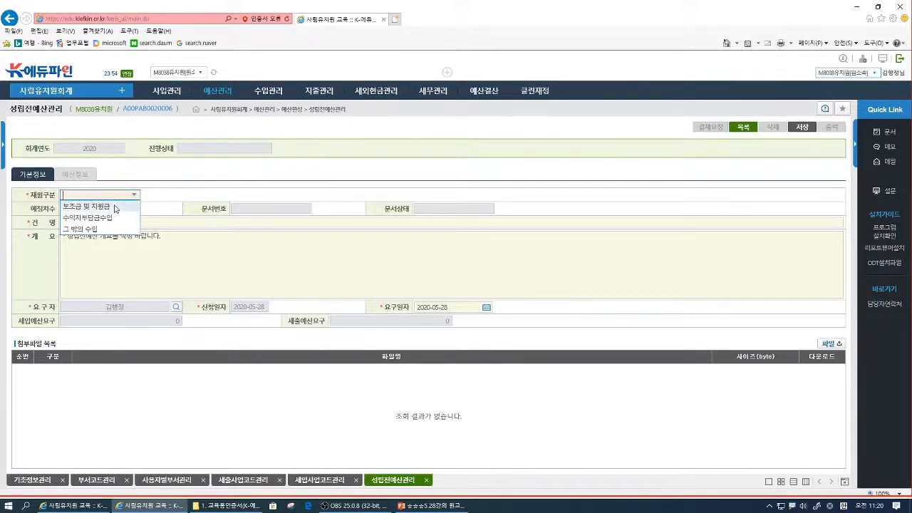
pyautogui.click(114, 207)
# - Complete the 건명 of the new registration as [성립전] 방역 소독비 교부에 따른 성립전 예산 편성
pyautogui.click(120, 222)
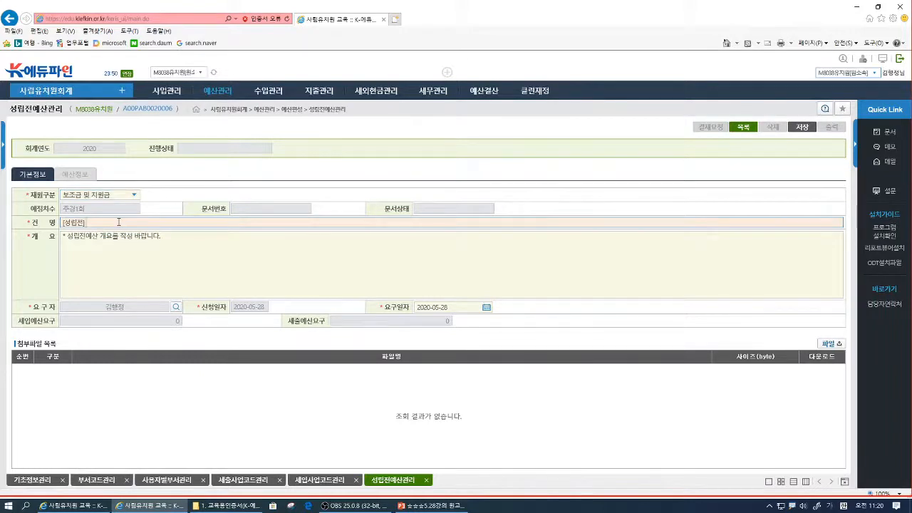
pyautogui.write('방여ㄱ 소독')
pyautogui.write('비 ')
pyautogui.write('교부에 따른 ')
pyautogui.write('성립전 ㅇ')
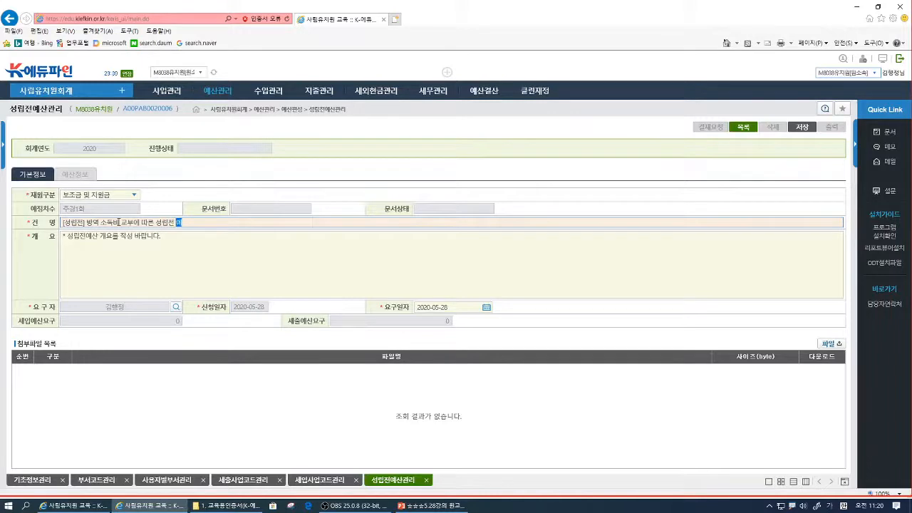
pyautogui.write('사ㄴ 편')
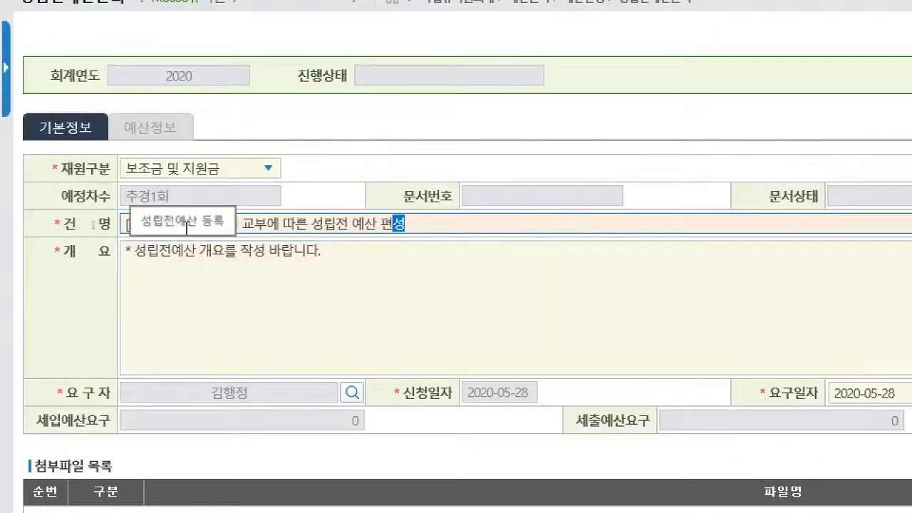
# - Copy the full 건명 text into the 개요 field
pyautogui.tripleClick(187, 226)
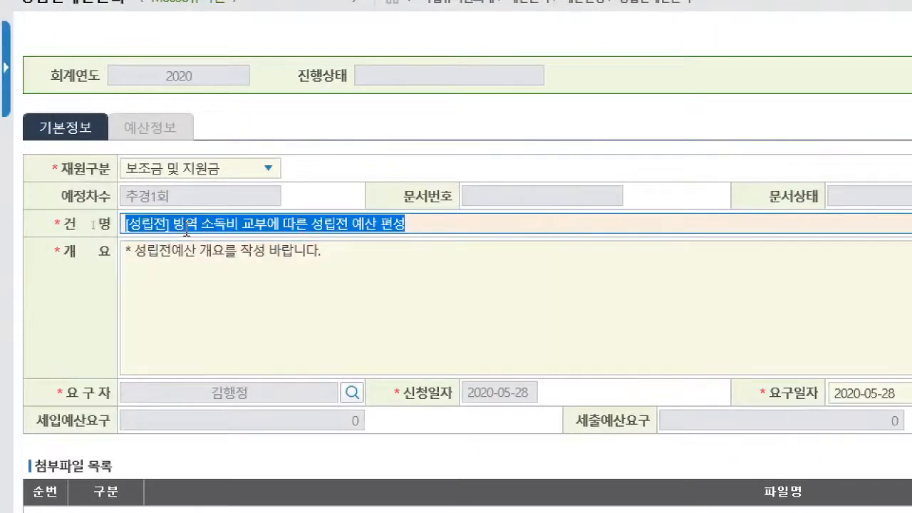
pyautogui.hotkey('ctrl', 'c')
pyautogui.click(191, 256)
pyautogui.hotkey('ctrl', 'v')
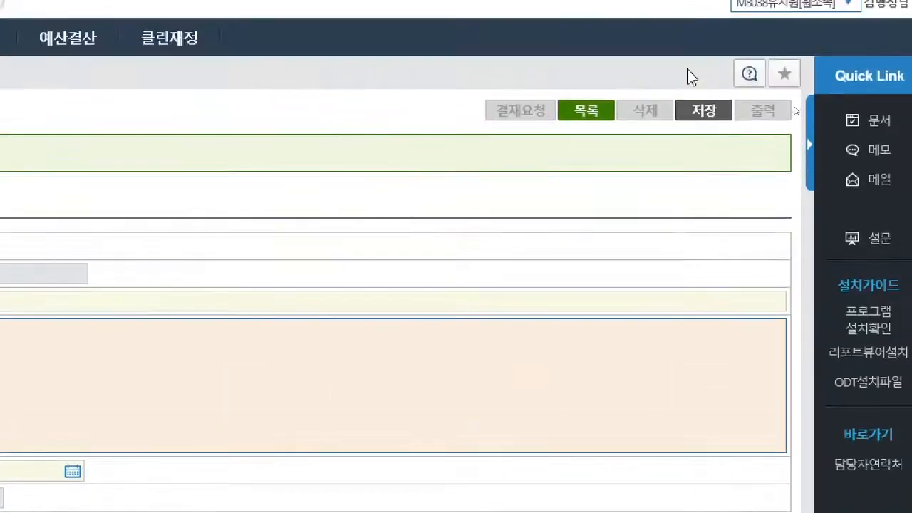
# - Save the basic information of the 방역 소독비 registration
pyautogui.click(706, 114)
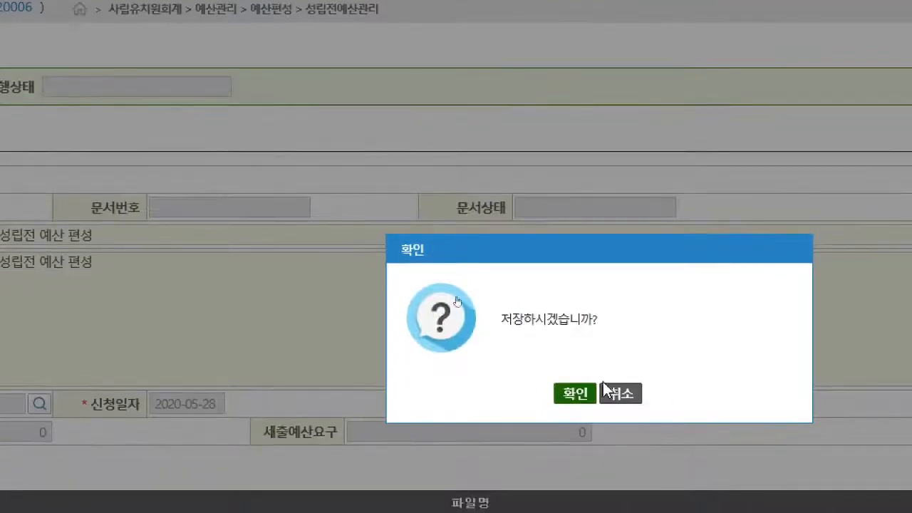
pyautogui.click(578, 394)
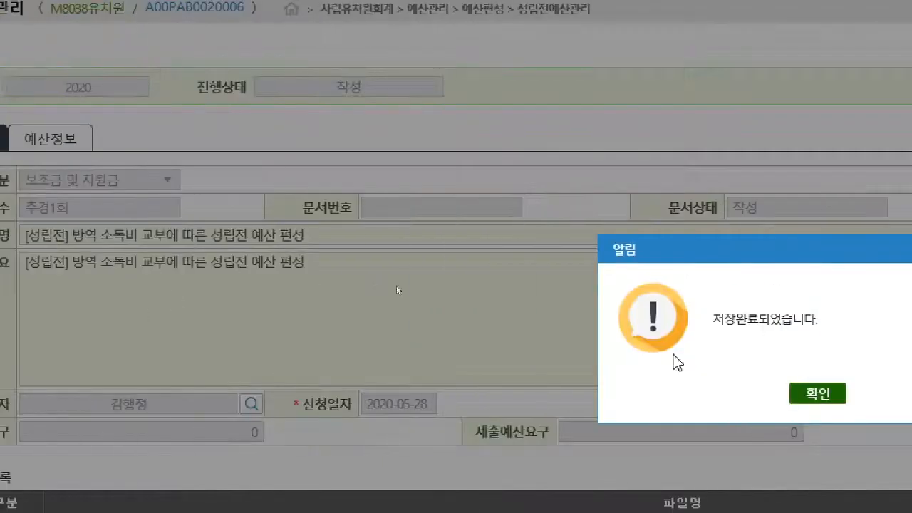
pyautogui.click(800, 394)
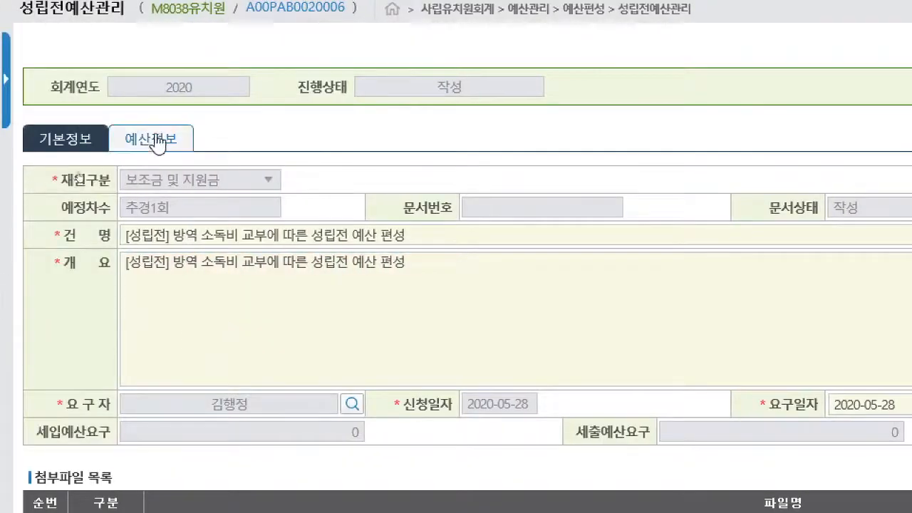
# - Open the 세입예산요구 of the registration and add a row with 교육청보조금(일반운영) as its 세입목
pyautogui.click(163, 153)
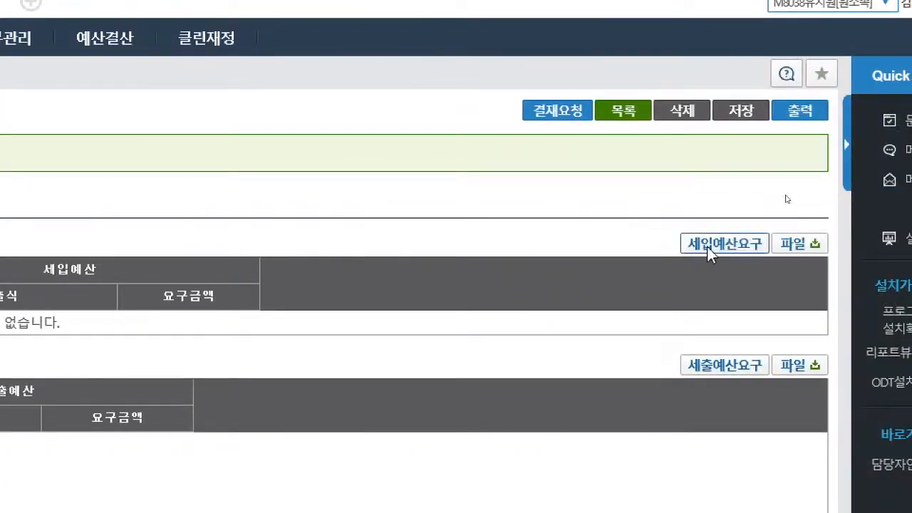
pyautogui.click(709, 251)
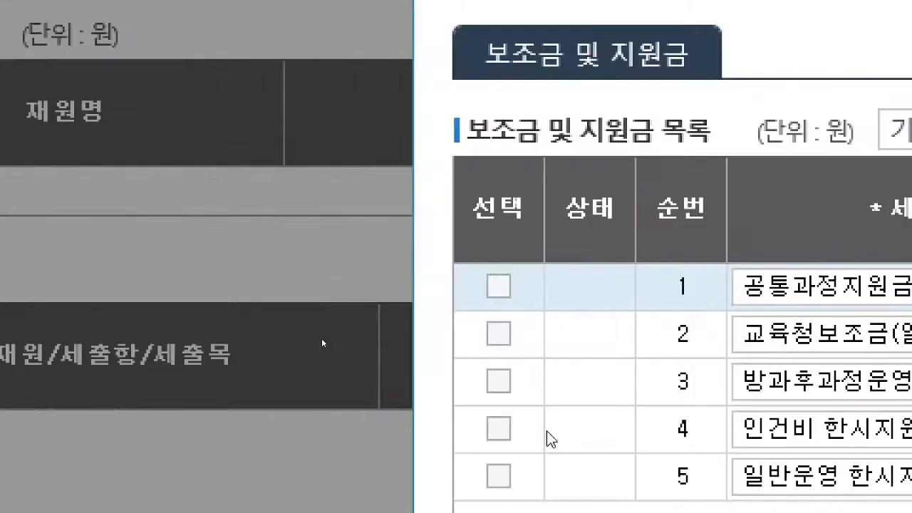
pyautogui.click(547, 431)
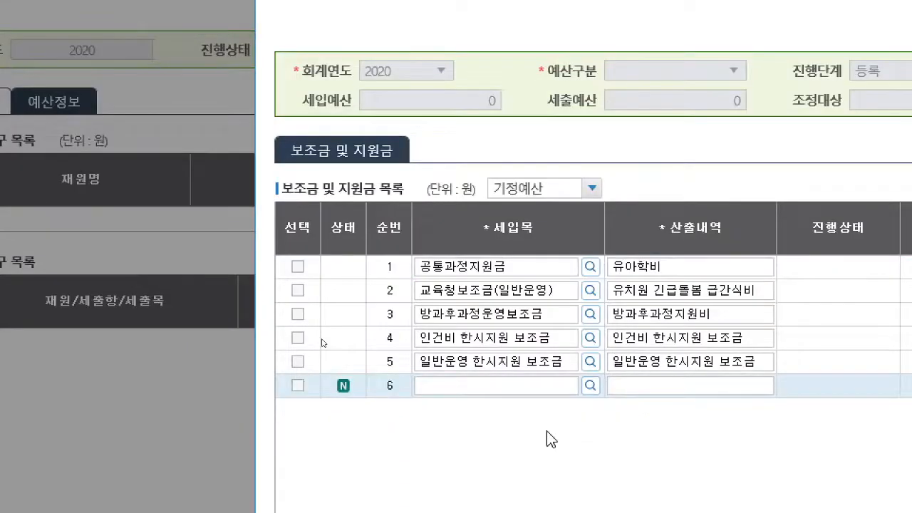
pyautogui.click(590, 385)
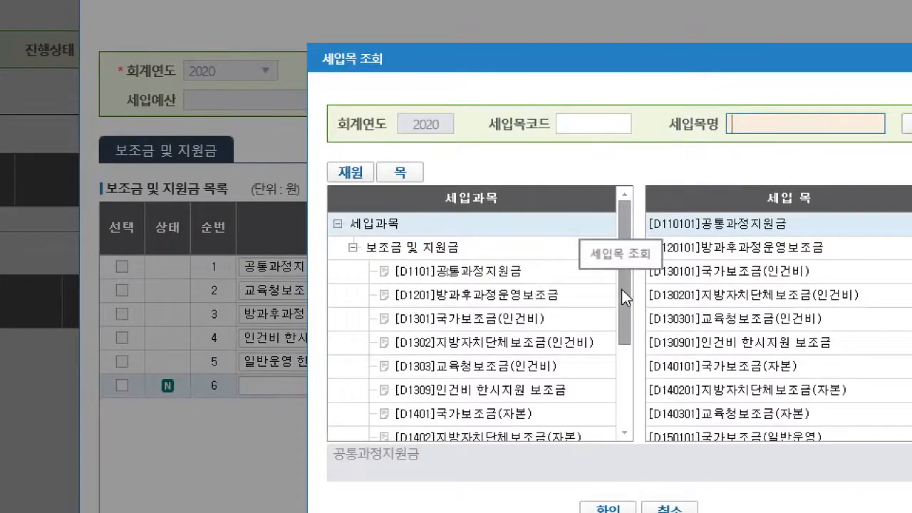
pyautogui.moveTo(622, 288); pyautogui.dragTo(624, 375)
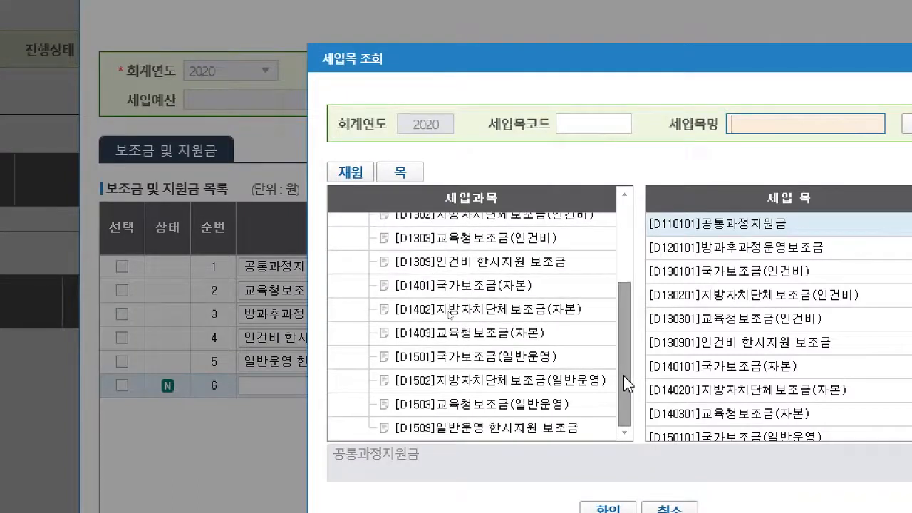
pyautogui.click(526, 409)
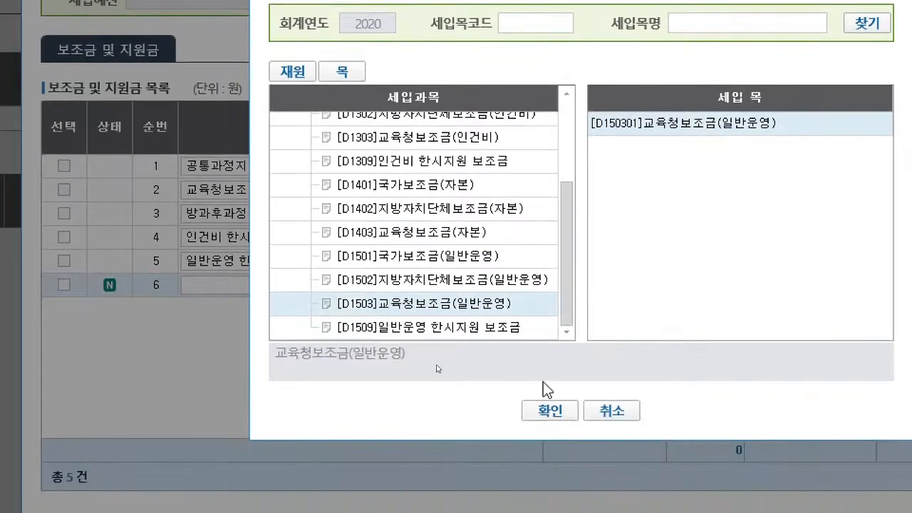
pyautogui.click(550, 412)
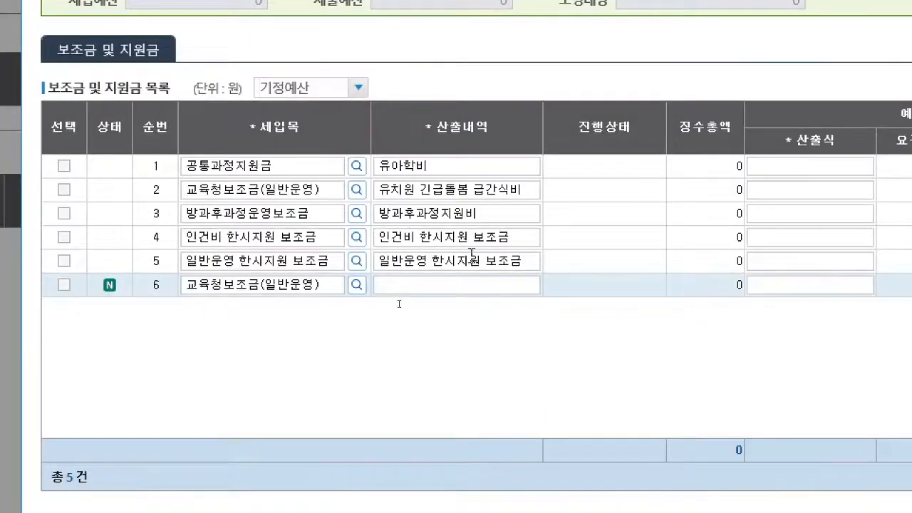
# - Enter 방역 소독비 as the new revenue row's 산출내역 and 400000원 as its 산출식
pyautogui.click(464, 285)
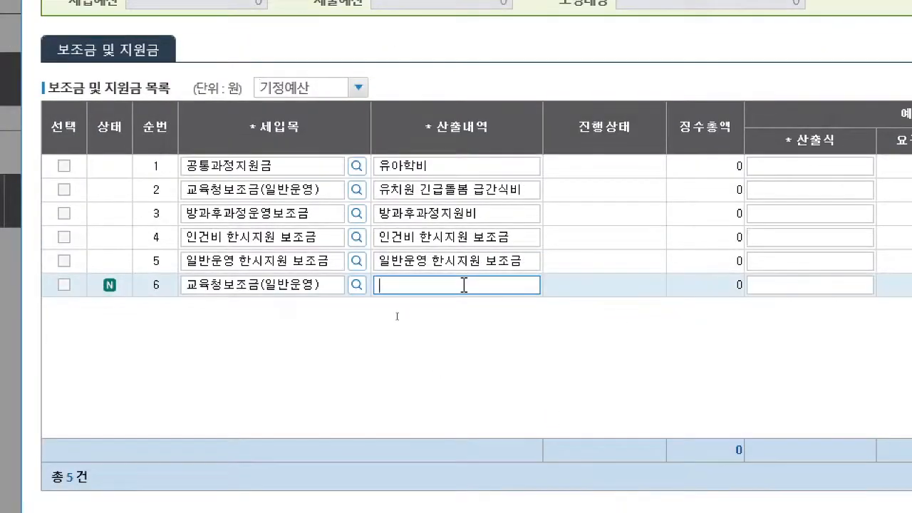
pyautogui.write('바')
pyautogui.write('방역 소독비')
pyautogui.hscroll(2, 576, 263)
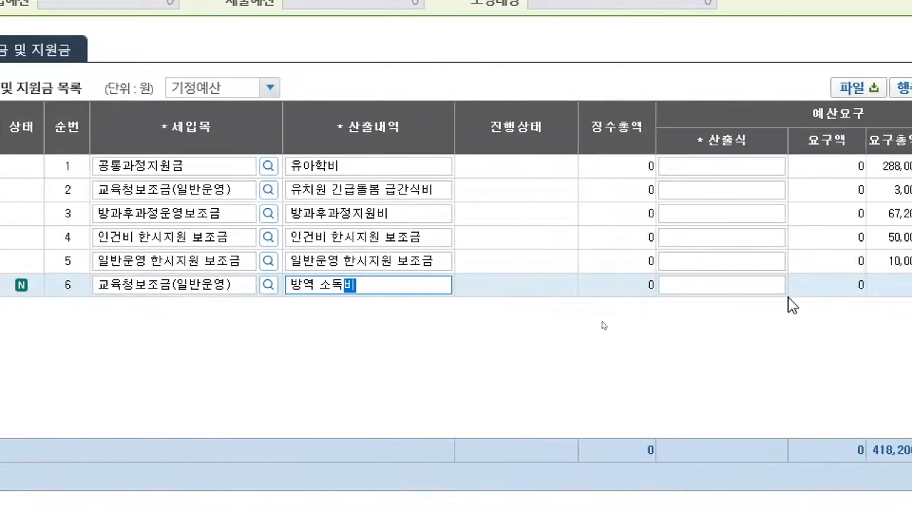
pyautogui.click(757, 287)
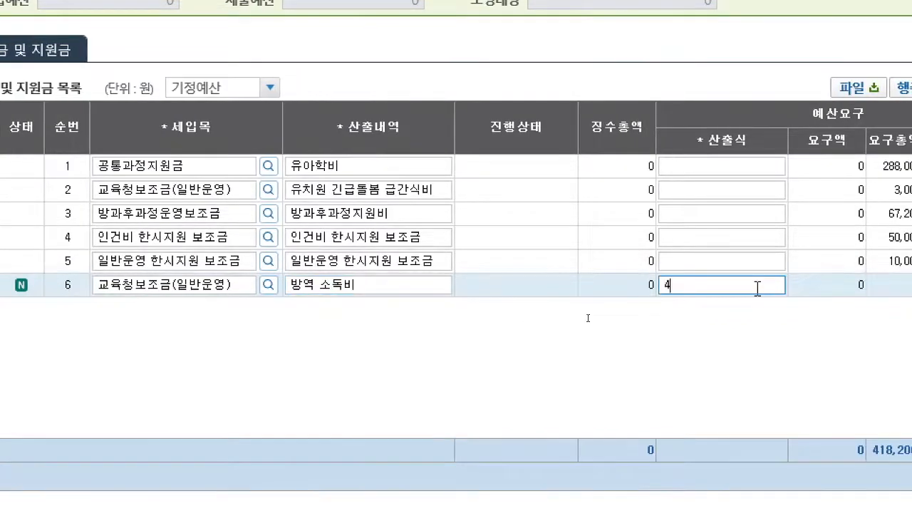
pyautogui.write('400')
pyautogui.write('000우')
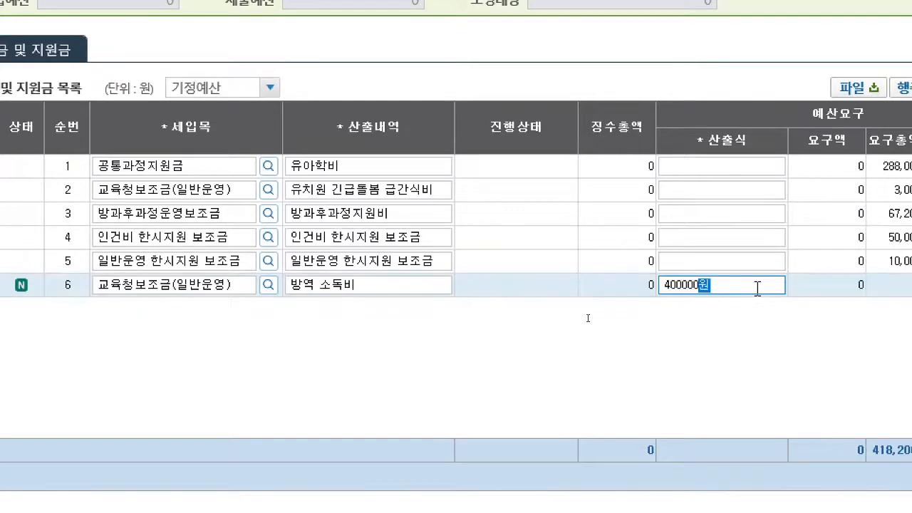
pyautogui.press('Return')
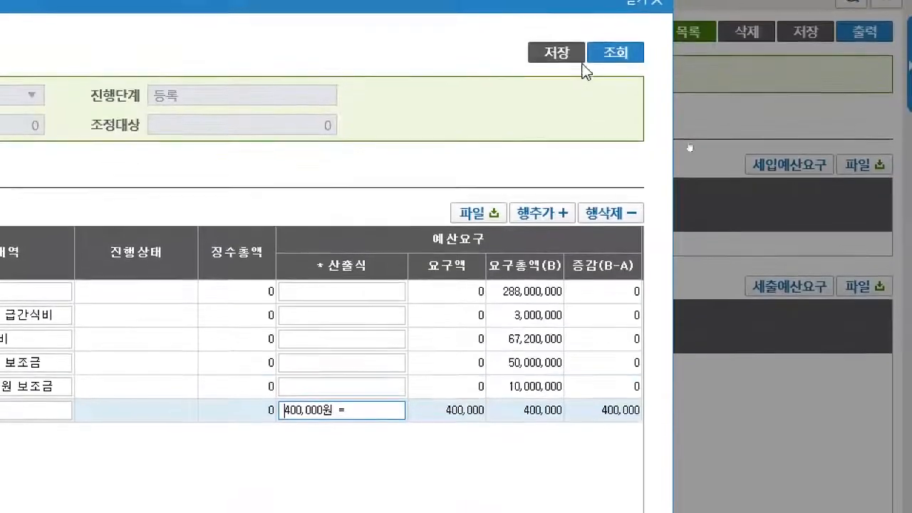
# - Save the 세입예산요구 and close its window
pyautogui.click(551, 59)
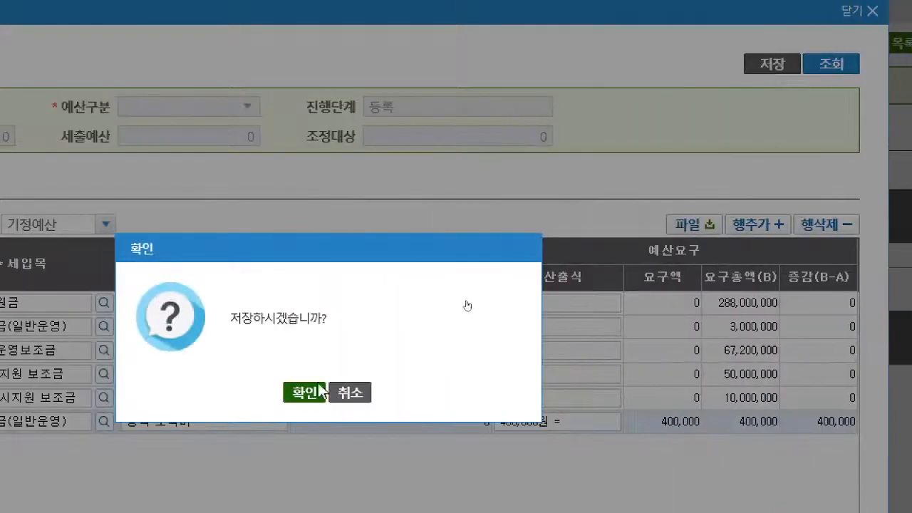
pyautogui.click(305, 393)
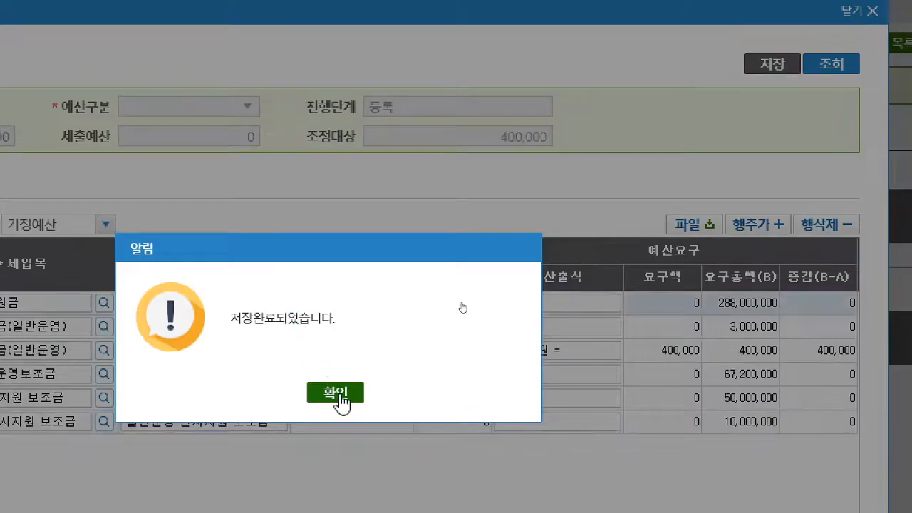
pyautogui.click(342, 401)
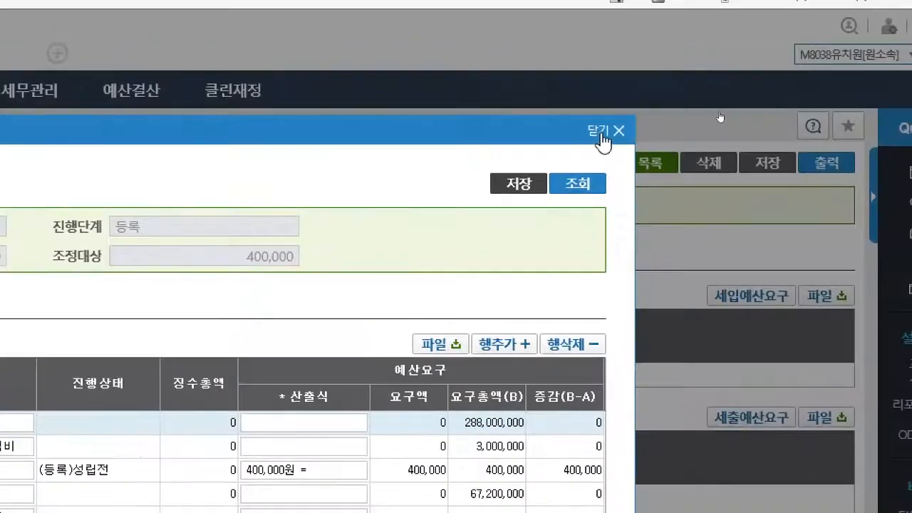
pyautogui.click(601, 133)
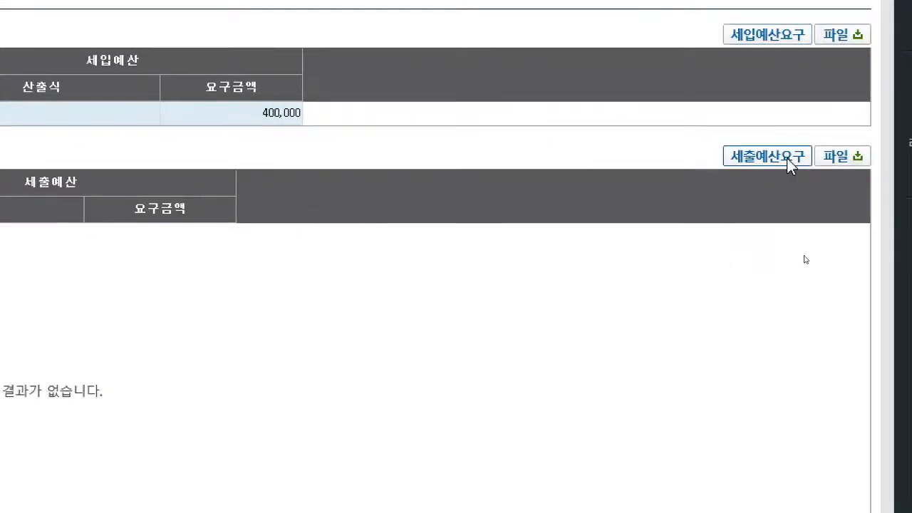
# - Open the 세출예산요구 and add a new 산출내역 row under 관리운영비
pyautogui.click(789, 158)
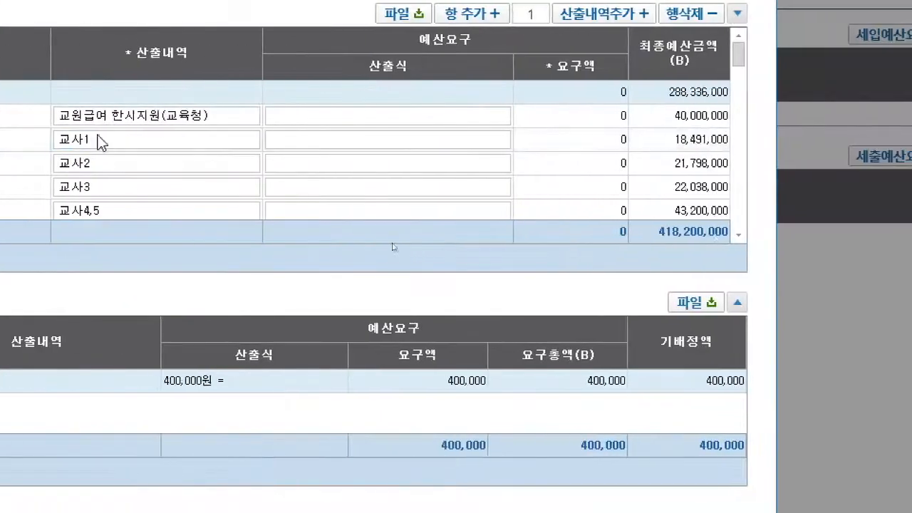
pyautogui.scroll(-5, 146, 137)
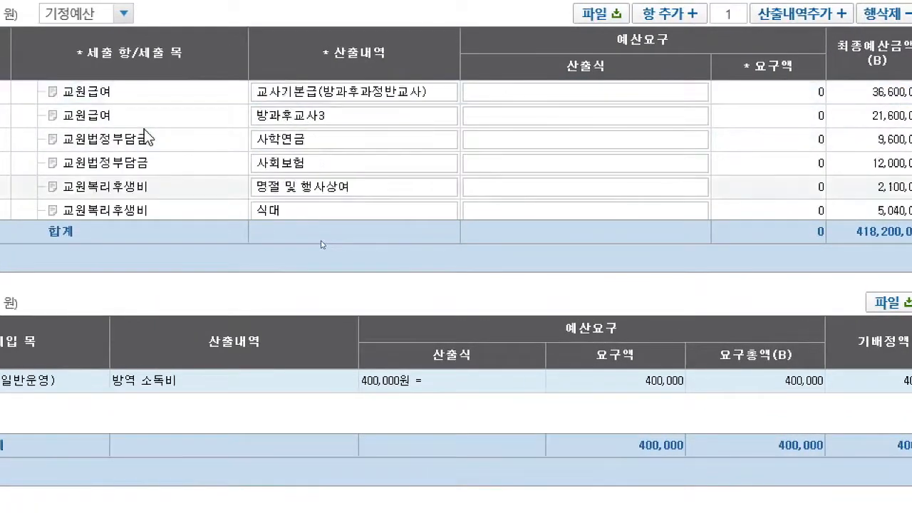
pyautogui.scroll(-8, 116, 140)
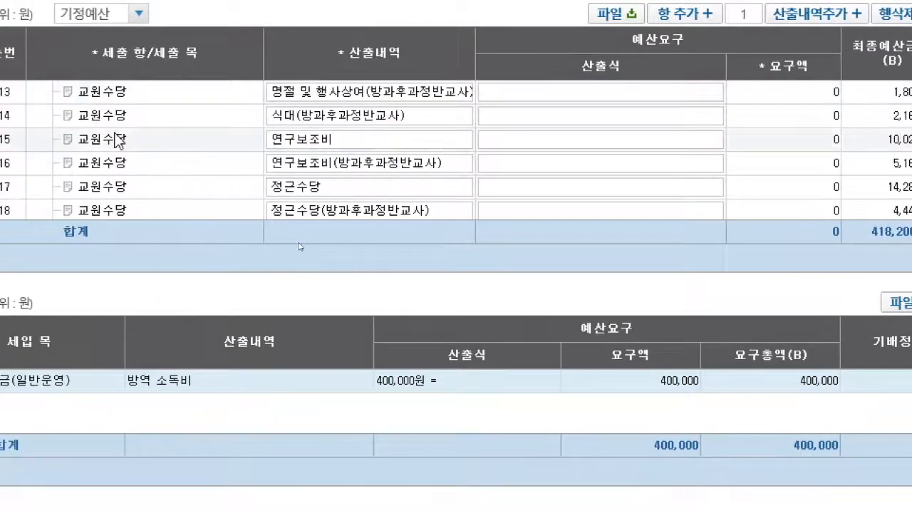
pyautogui.scroll(-10, 116, 152)
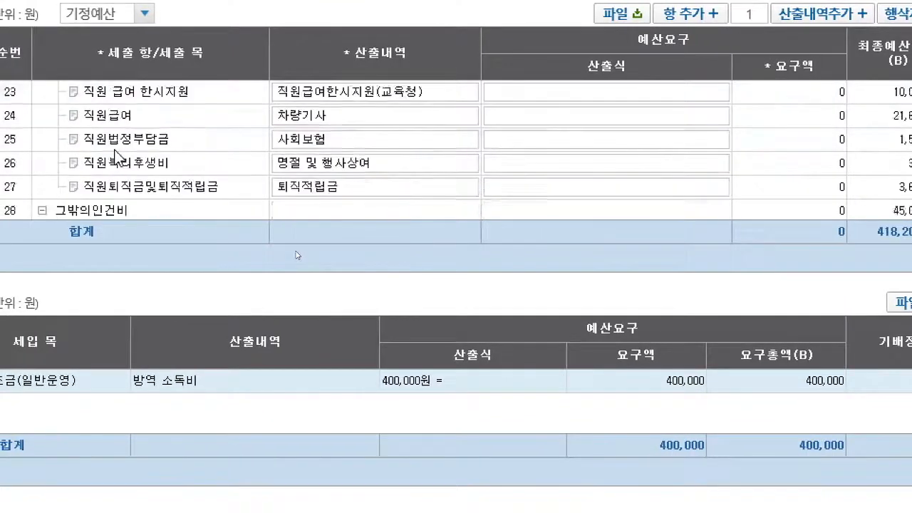
pyautogui.scroll(-8, 116, 154)
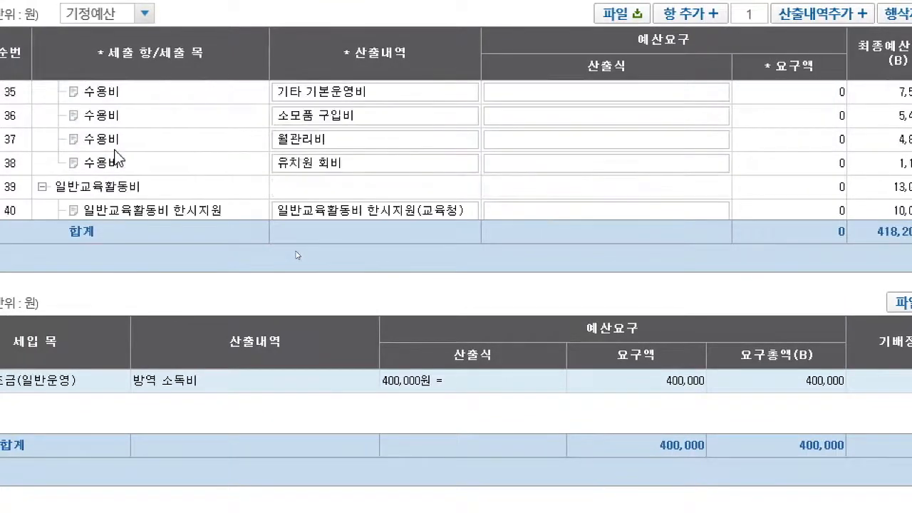
pyautogui.scroll(4, 116, 155)
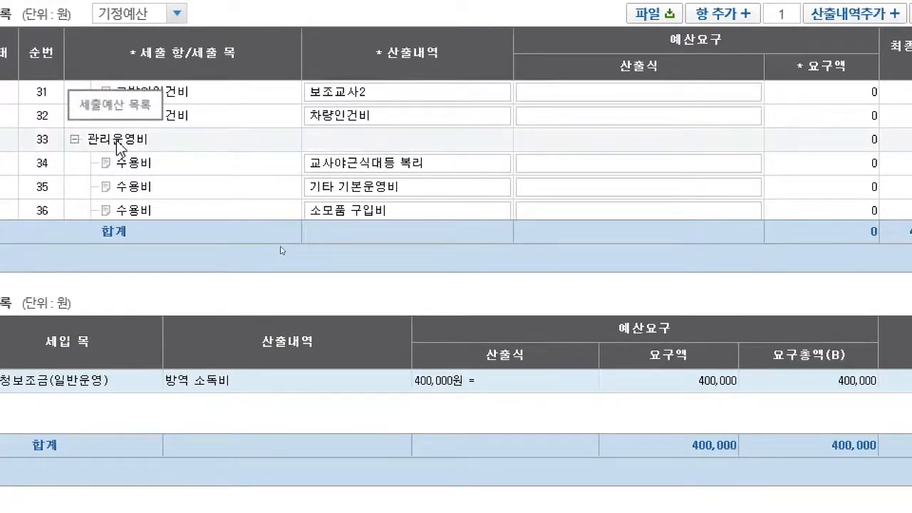
pyautogui.click(120, 148)
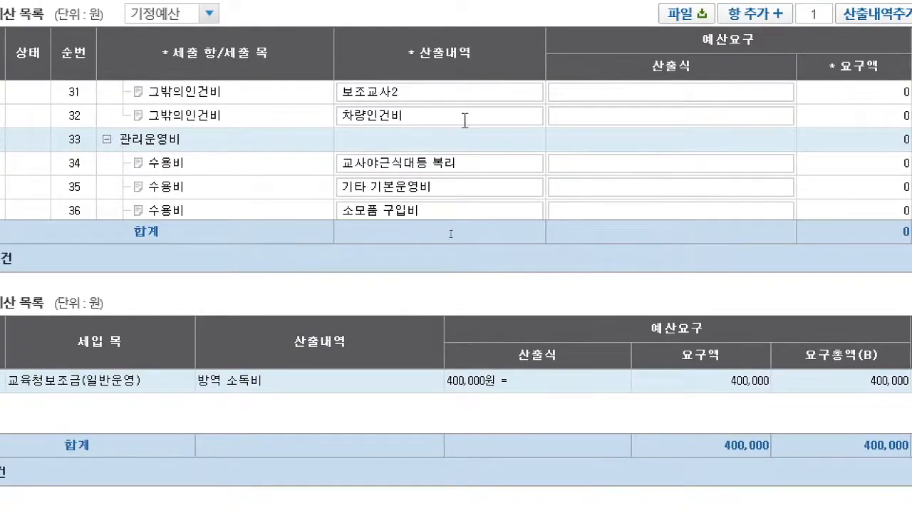
pyautogui.scroll(1, 752, 64)
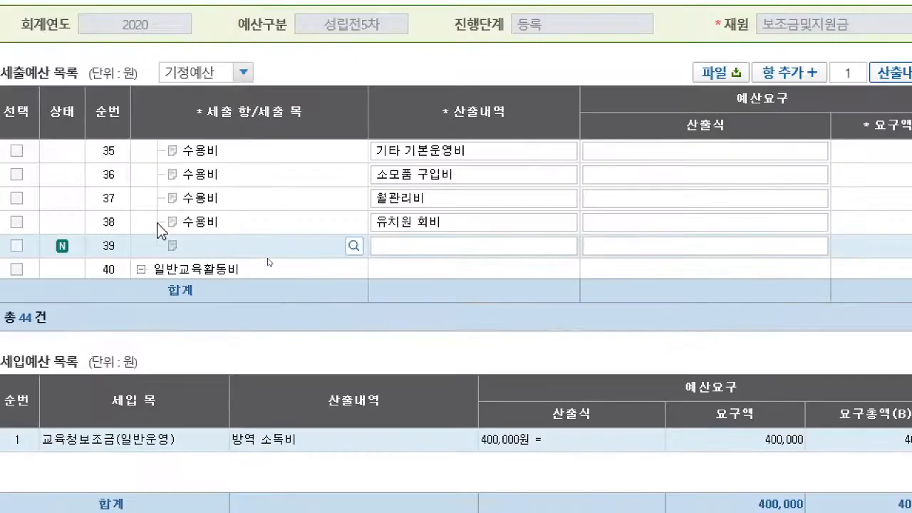
# - Assign 수용비 as the new expenditure row's 목 and enter 방역 소독비(교육청) as its 산출내역
pyautogui.click(354, 248)
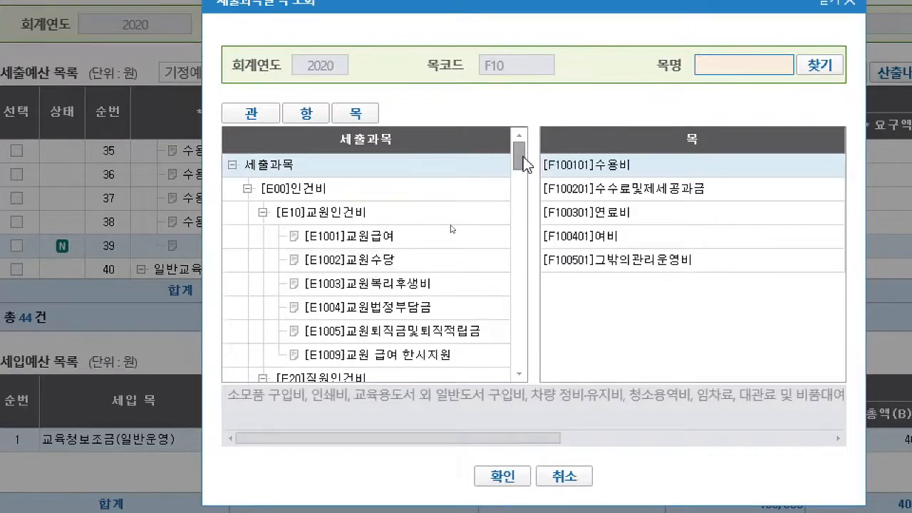
pyautogui.click(610, 172)
pyautogui.doubleClick(611, 171)
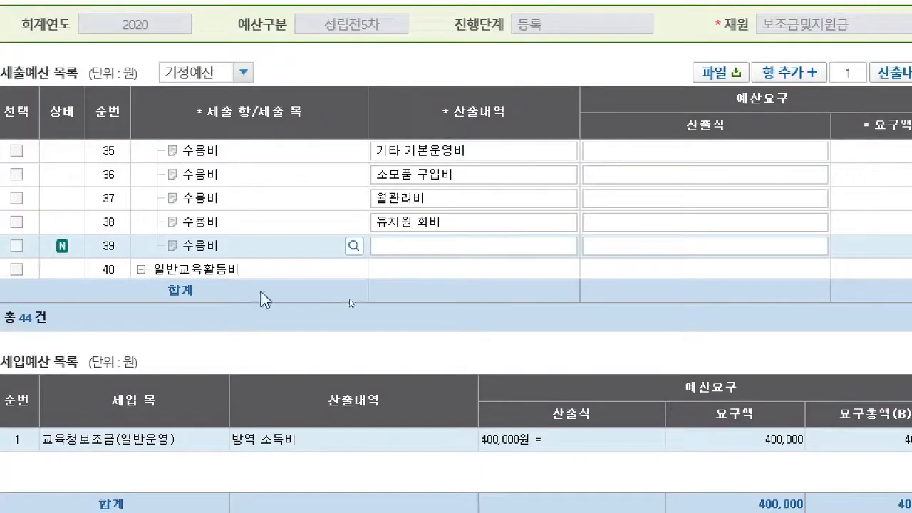
pyautogui.click(419, 242)
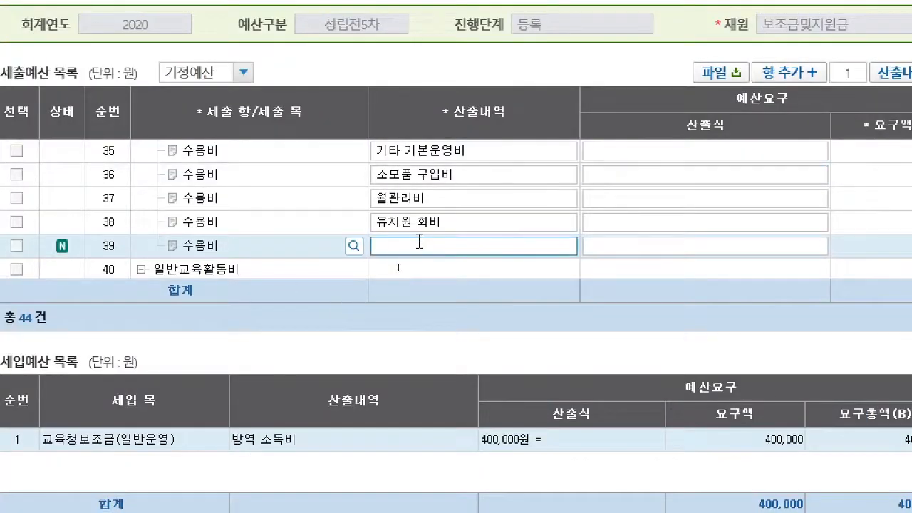
pyautogui.write('방역 소독비(교')
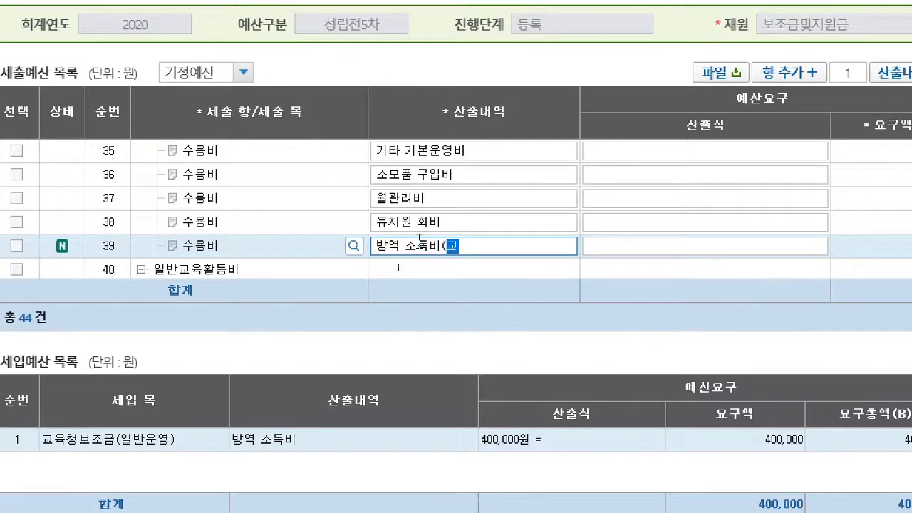
pyautogui.write('육청)')
# - Set the 산출식 of the 방역 소독비(교육청) row to 400000원 and save the 세출예산요구
pyautogui.click(660, 248)
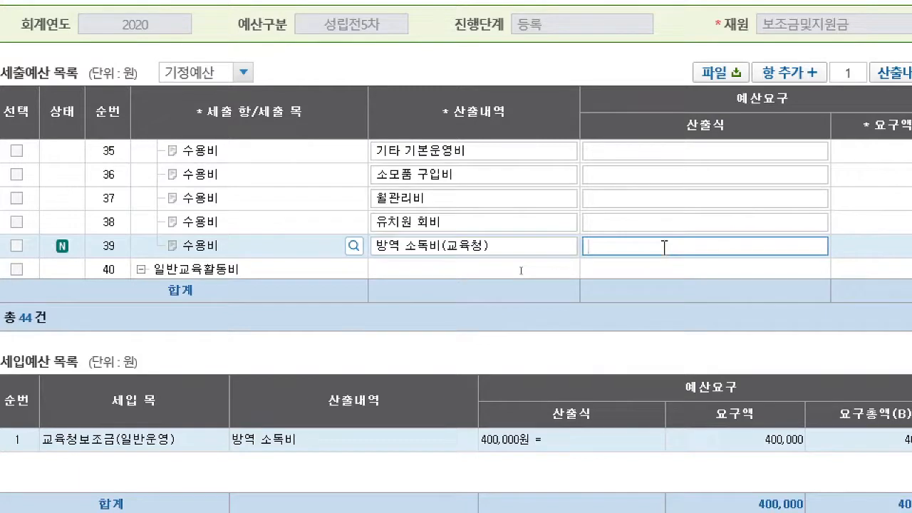
pyautogui.write('4')
pyautogui.write('00000우')
pyautogui.press('Return')
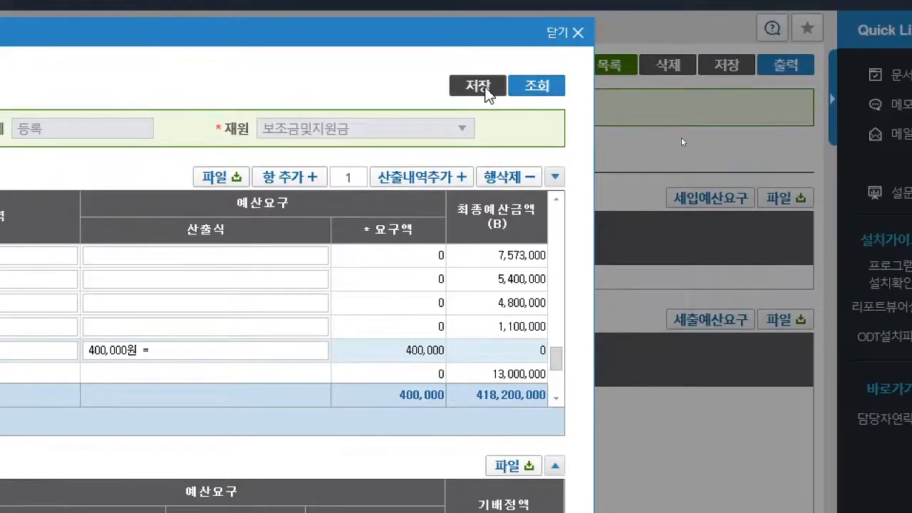
pyautogui.click(487, 97)
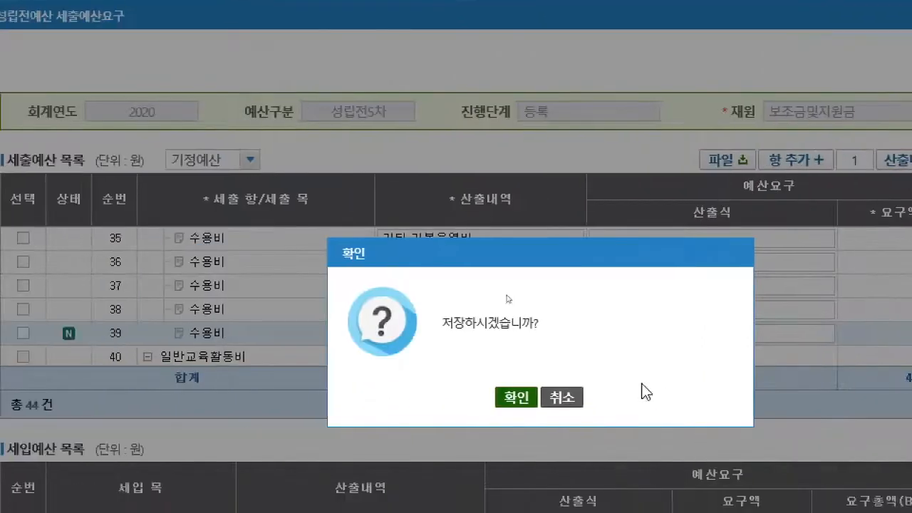
pyautogui.click(531, 417)
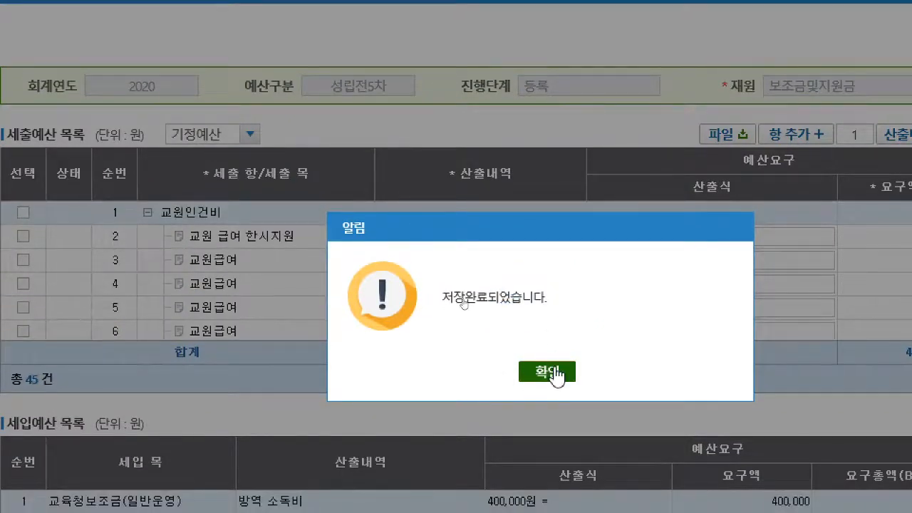
# - Close the saved 세출예산요구 window and request approval (결재요청) for the 방역 소독비 budget
pyautogui.click(553, 398)
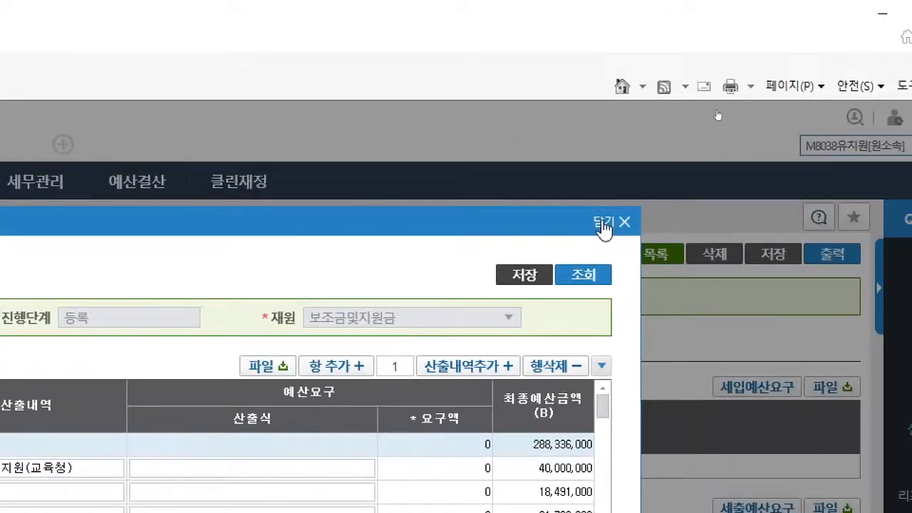
pyautogui.click(603, 226)
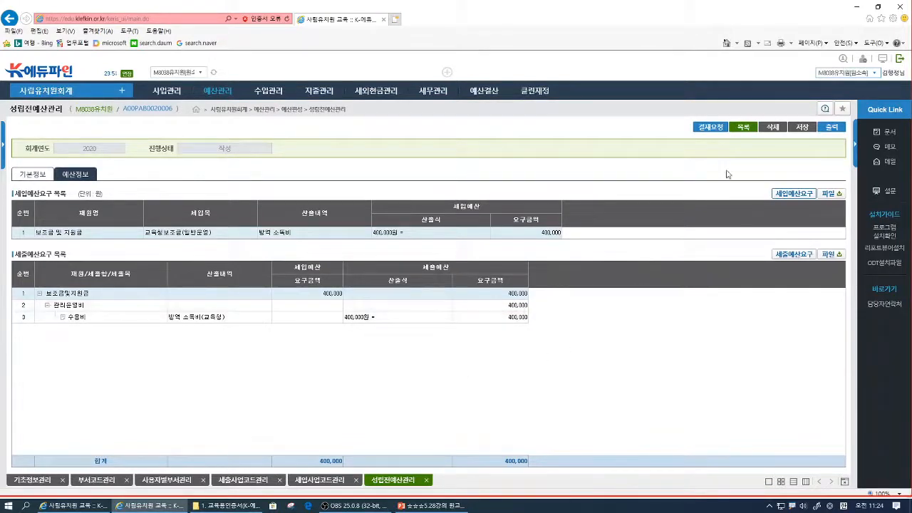
pyautogui.click(715, 127)
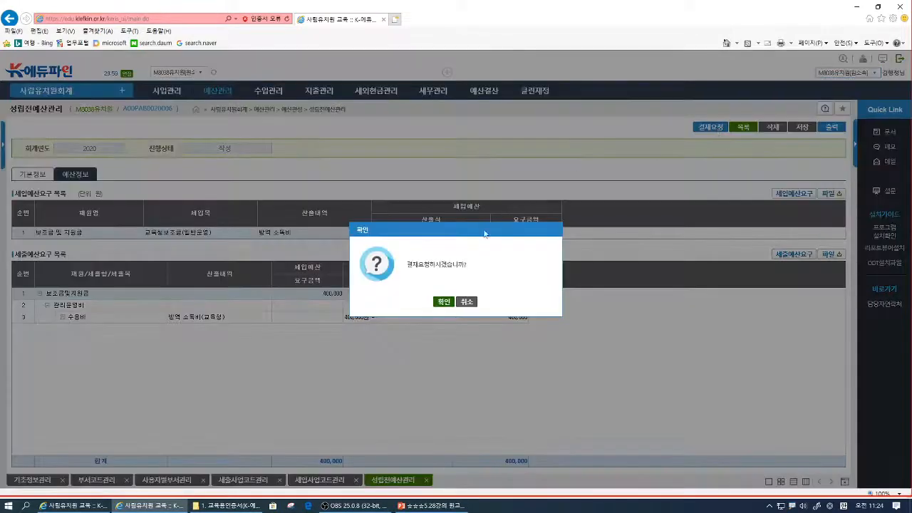
pyautogui.click(443, 302)
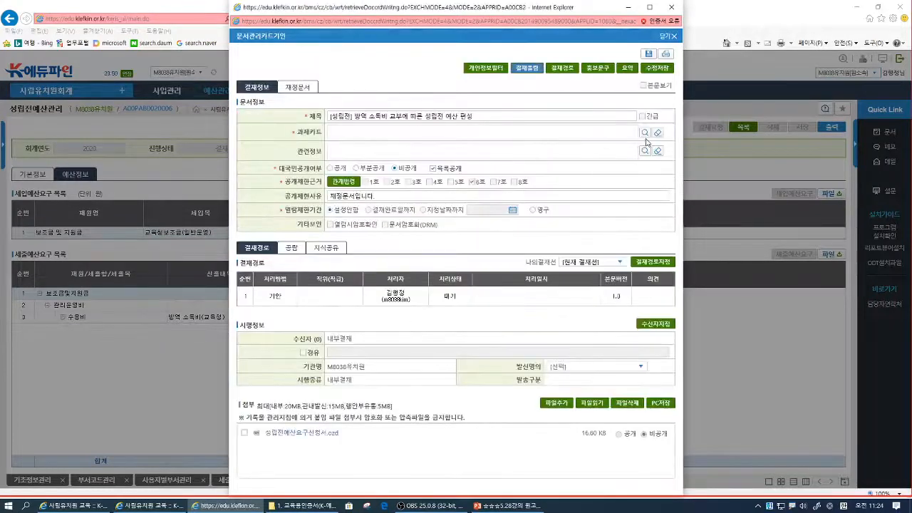
# - Assign the [교육과정계획수립운영] 사립유치원운영 과제카드 to the approval document and set its 결재경로 to the drafter's 전결
pyautogui.click(645, 133)
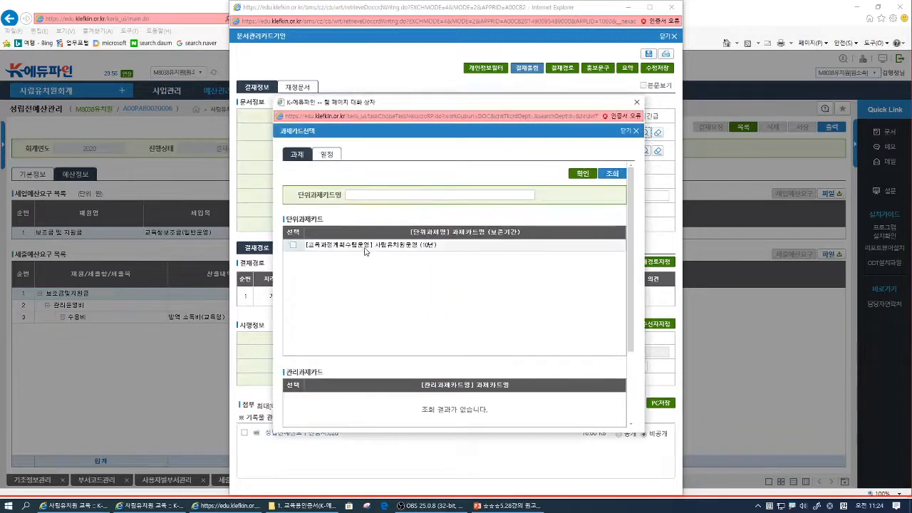
pyautogui.click(365, 246)
pyautogui.click(583, 174)
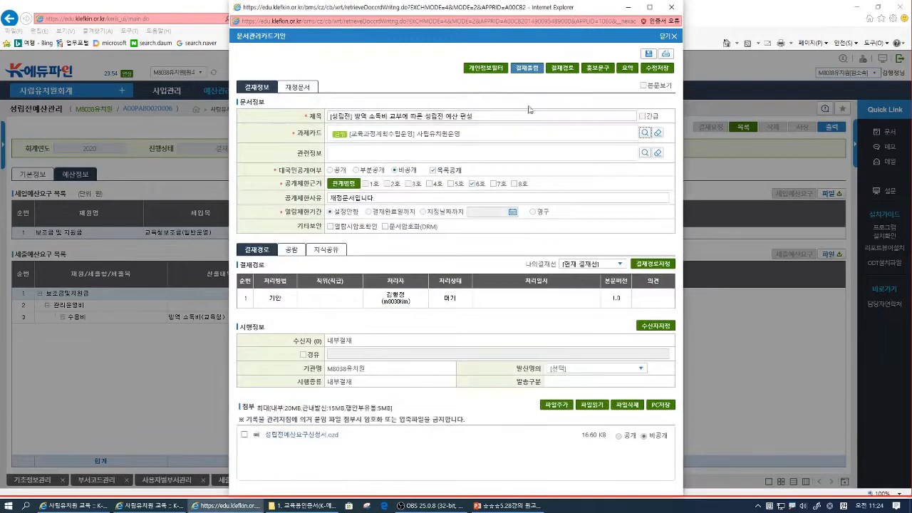
pyautogui.click(649, 263)
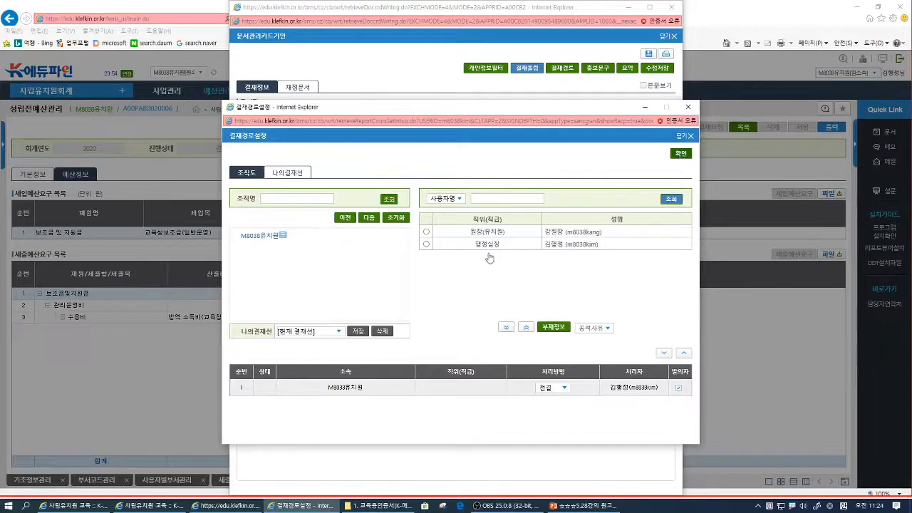
pyautogui.click(681, 154)
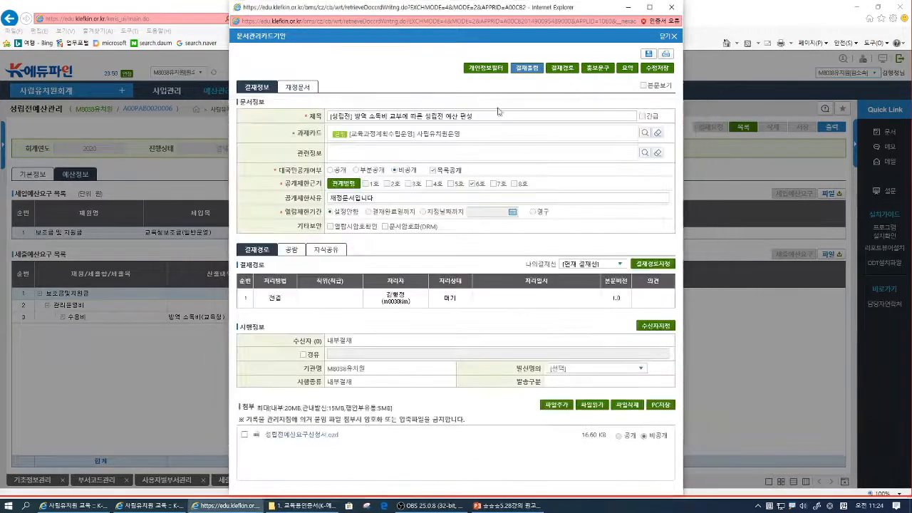
# - Submit the document for approval as 내부결재 without a recipient and close the document window
pyautogui.click(528, 68)
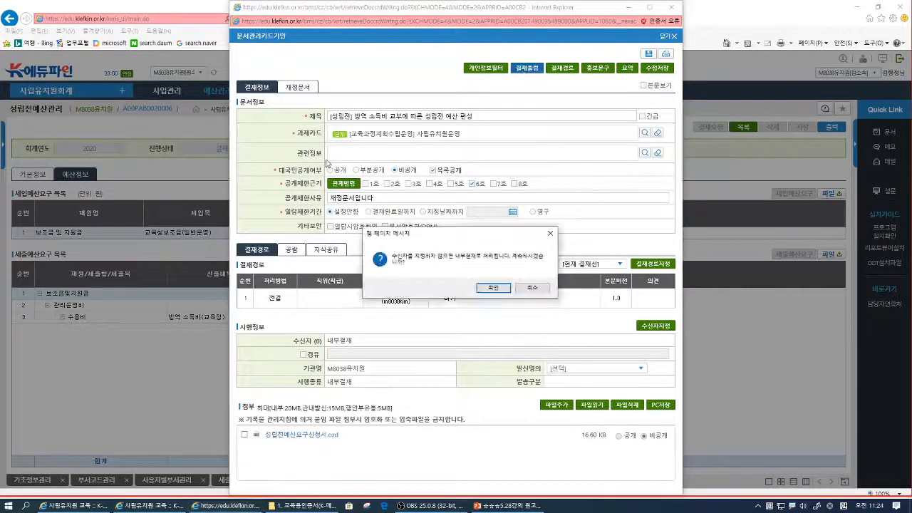
pyautogui.click(494, 287)
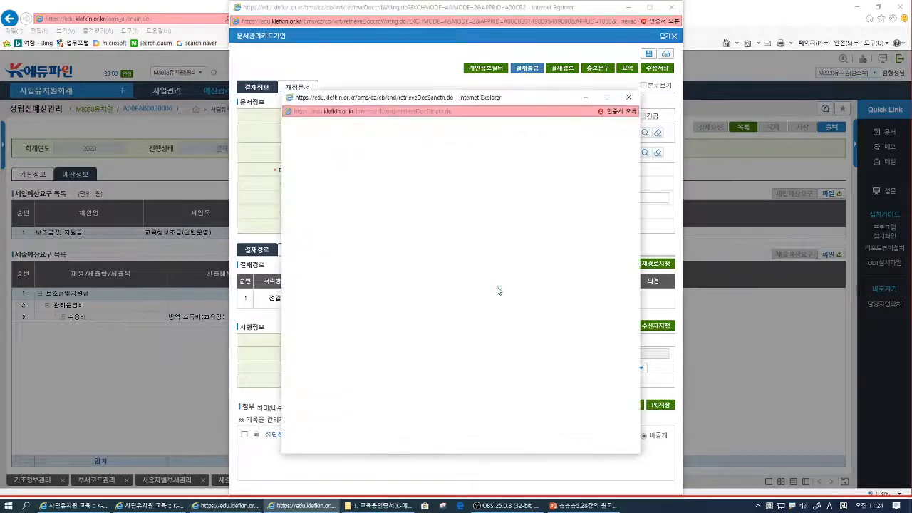
pyautogui.click(619, 168)
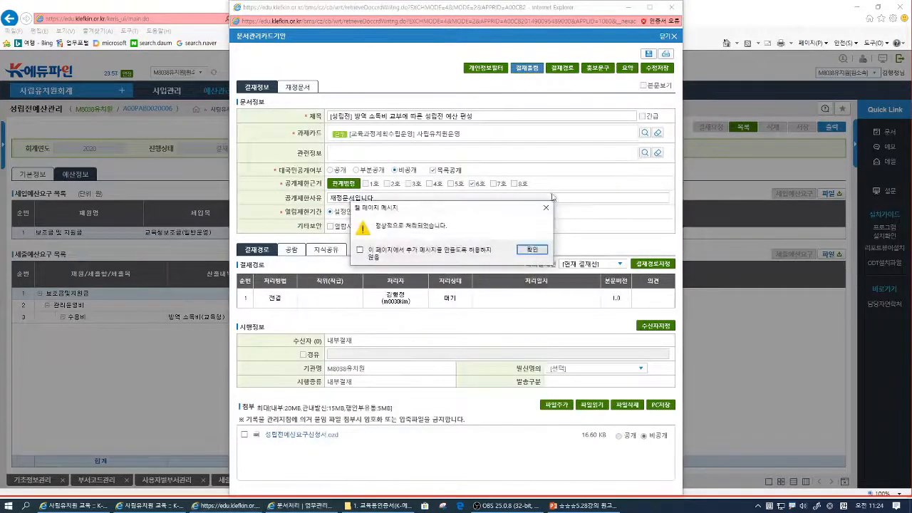
pyautogui.click(531, 249)
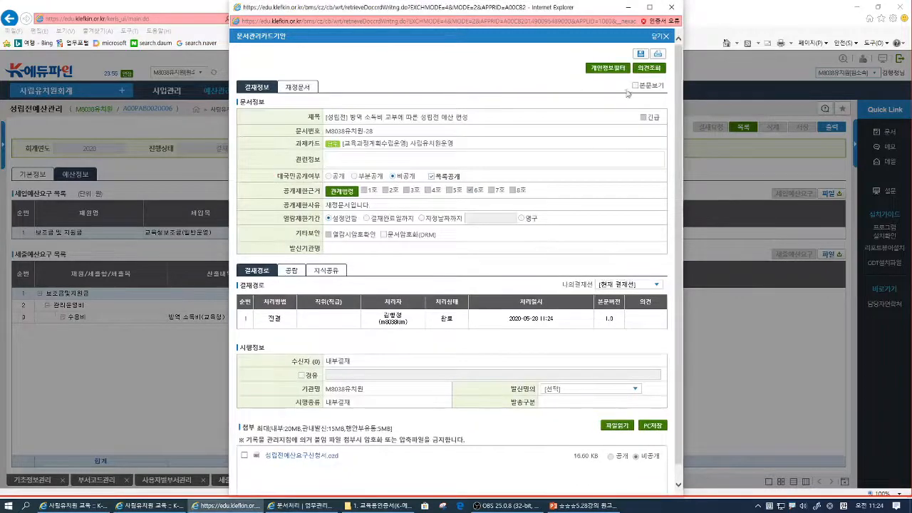
pyautogui.click(668, 36)
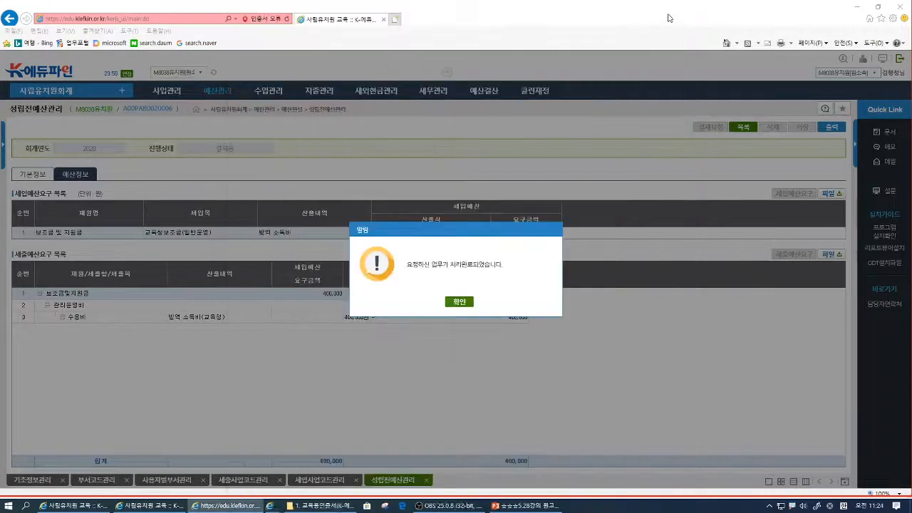
pyautogui.click(460, 301)
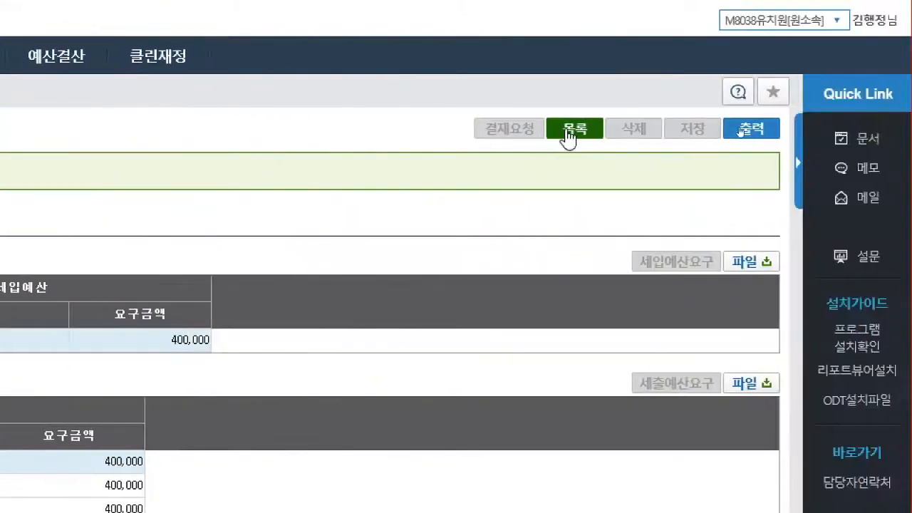
# - Return to the 성립전예산 list and start a new entry with 보조금 및 지원금 as its 재원구분
pyautogui.click(568, 132)
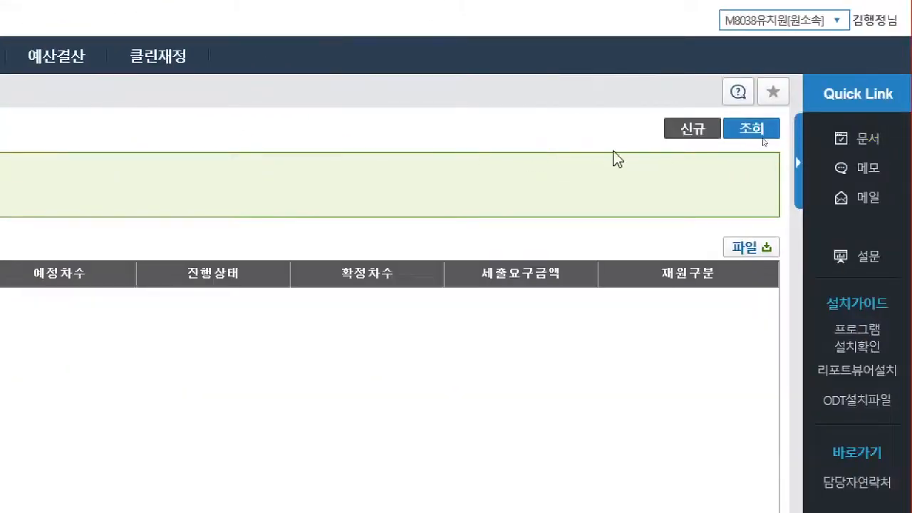
pyautogui.click(700, 134)
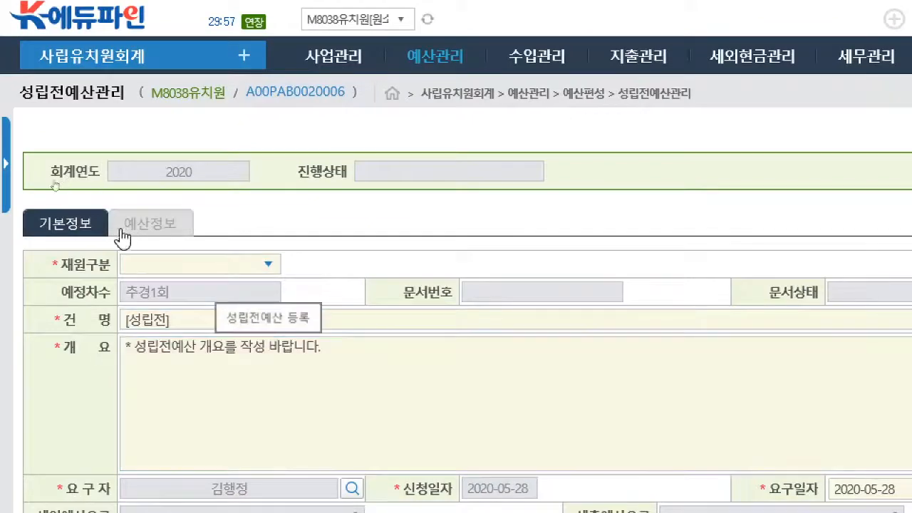
pyautogui.click(277, 265)
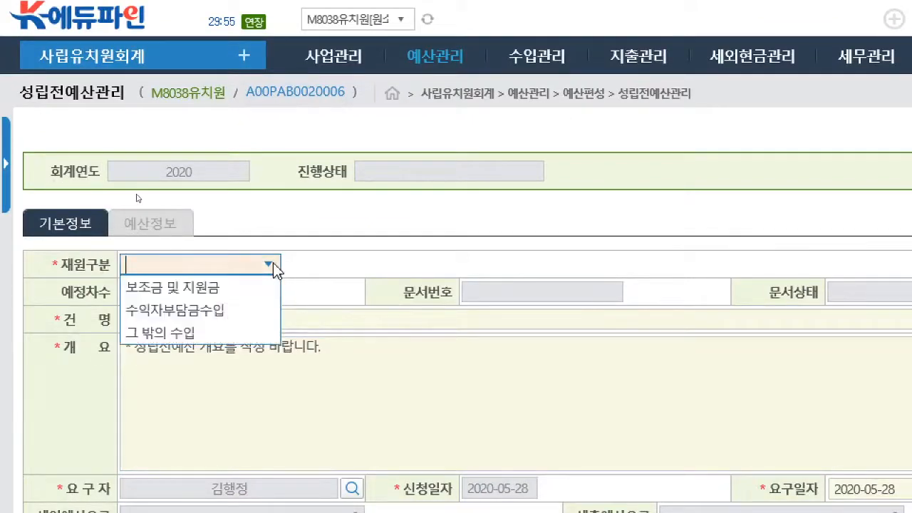
pyautogui.click(191, 292)
# - Complete the 건명 as "[성립전] k에듀파인 사용환경 개성 컴퓨터, 모니터 구입비 교부에 따른 성립전예산 편성"
pyautogui.click(211, 323)
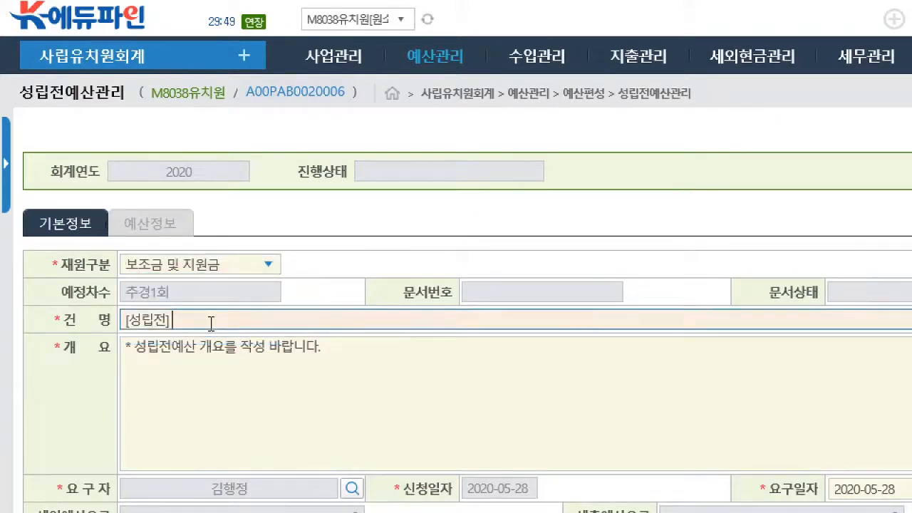
pyautogui.write('ㅏ')
pyautogui.press('BackSpace')
pyautogui.write('k')
pyautogui.write('에듀파이')
pyautogui.write('ㄴ 사용환ㄱ')
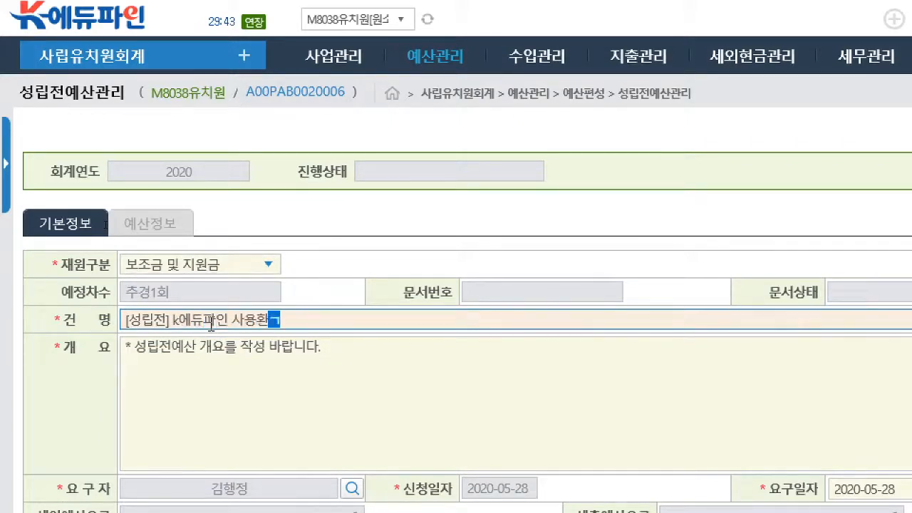
pyautogui.write('ㅕㅇ 개성 ㅋ')
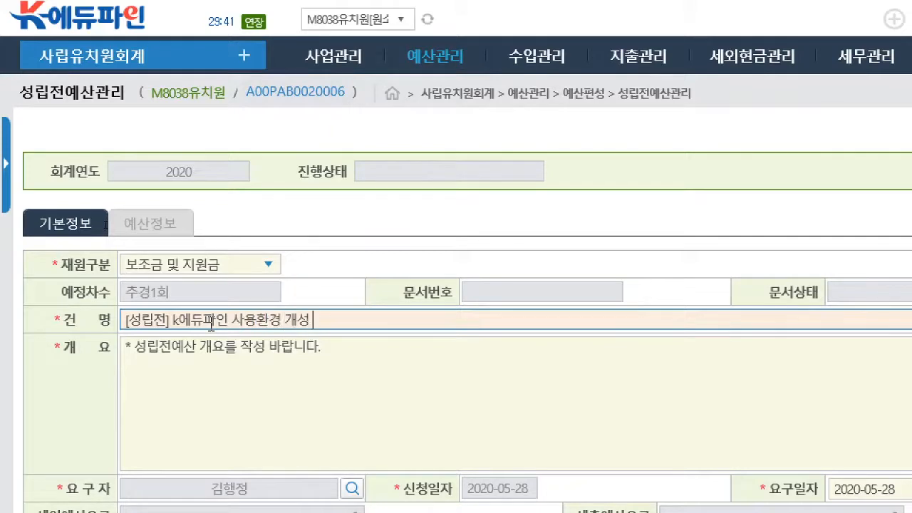
pyautogui.write('ㅓㅁ퓨터, ㅁㅗ니터 구입ㅂ')
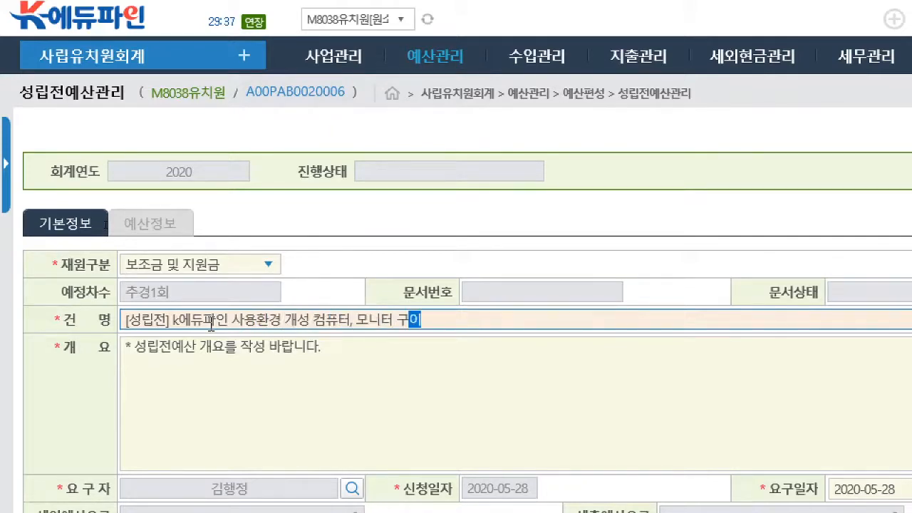
pyautogui.write('ㅣ 교부에 따른 ㅅ')
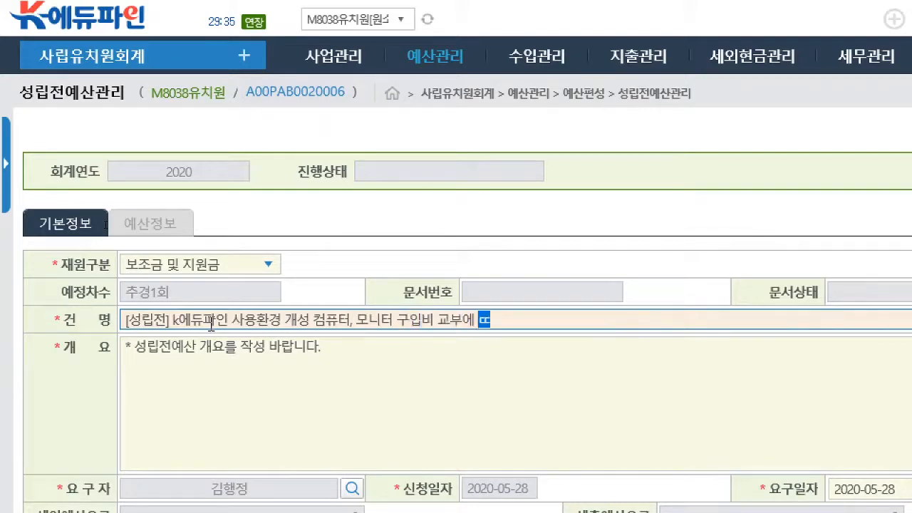
pyautogui.write('ㅓㅇ립전예산 ')
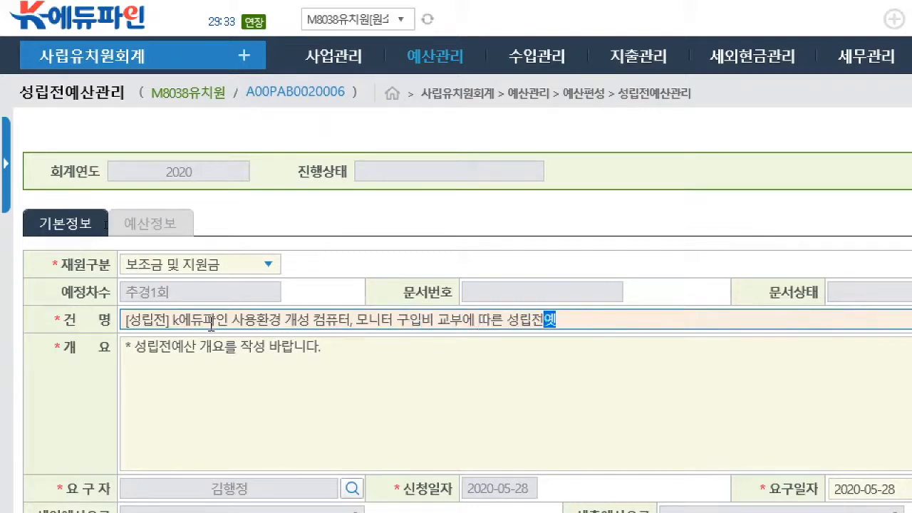
pyautogui.write('편서')
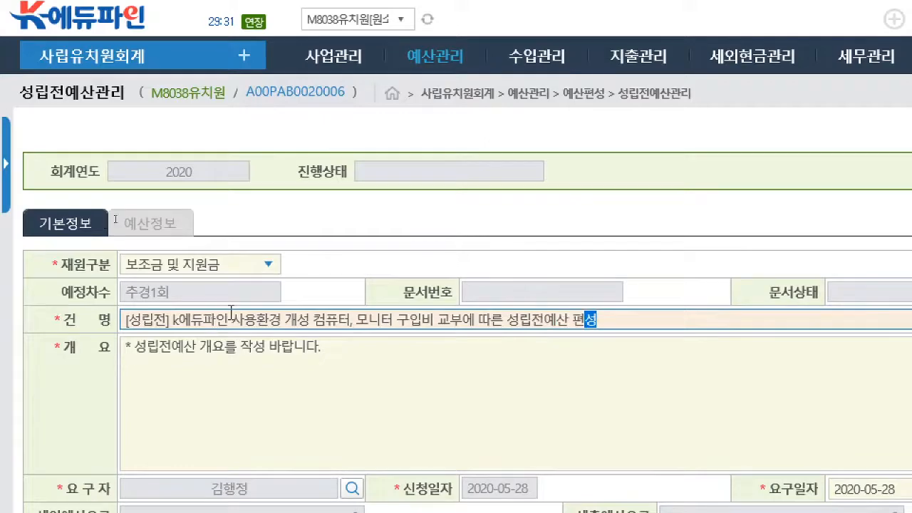
# - Copy the full 건명 text into the 개요 in place of its placeholder and save the 기본정보
pyautogui.tripleClick(224, 319)
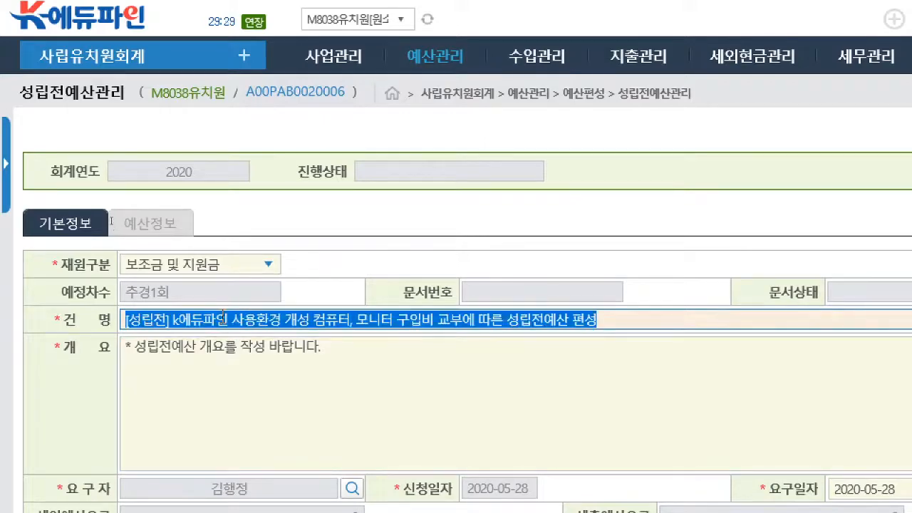
pyautogui.hotkey('ctrl', 'c')
pyautogui.click(224, 347)
pyautogui.hotkey('ctrl', 'v')
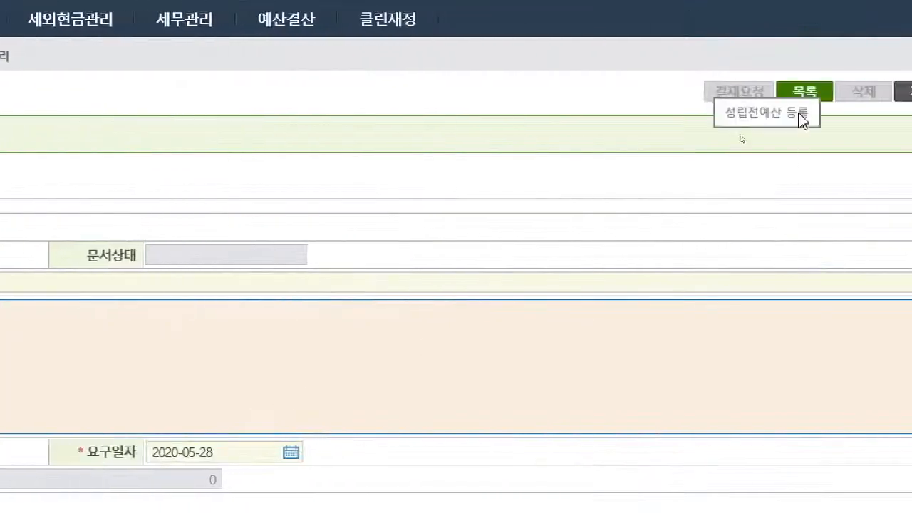
pyautogui.click(769, 94)
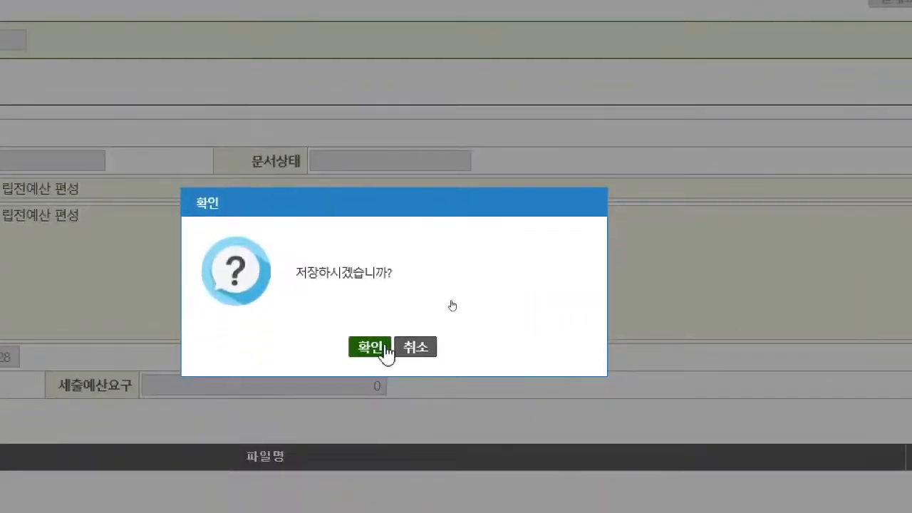
pyautogui.click(384, 348)
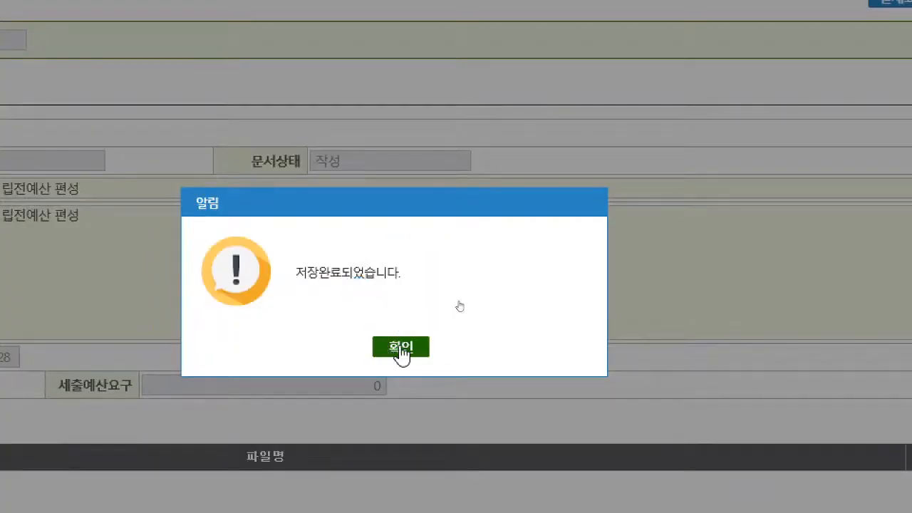
pyautogui.click(402, 348)
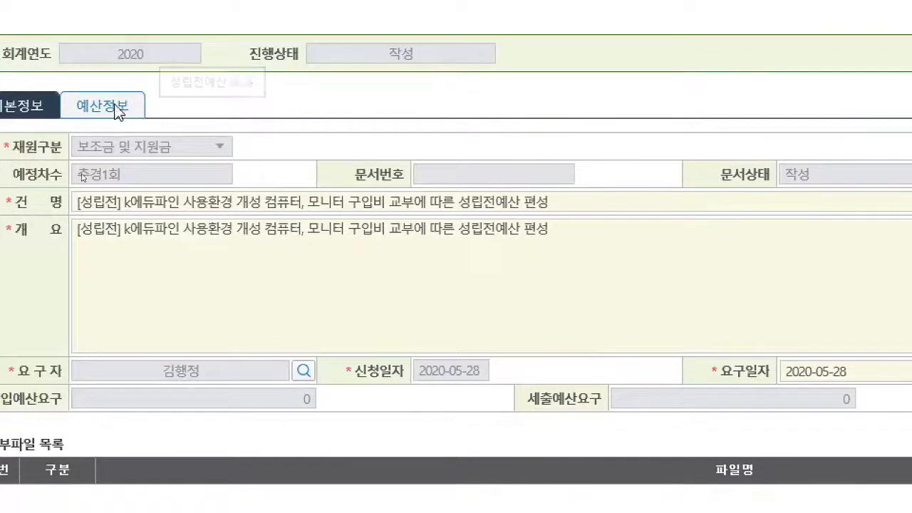
# - Open the new budget's 세입예산요구, add a row and assign 교육청보조금(자본) as its 세입목
pyautogui.click(116, 111)
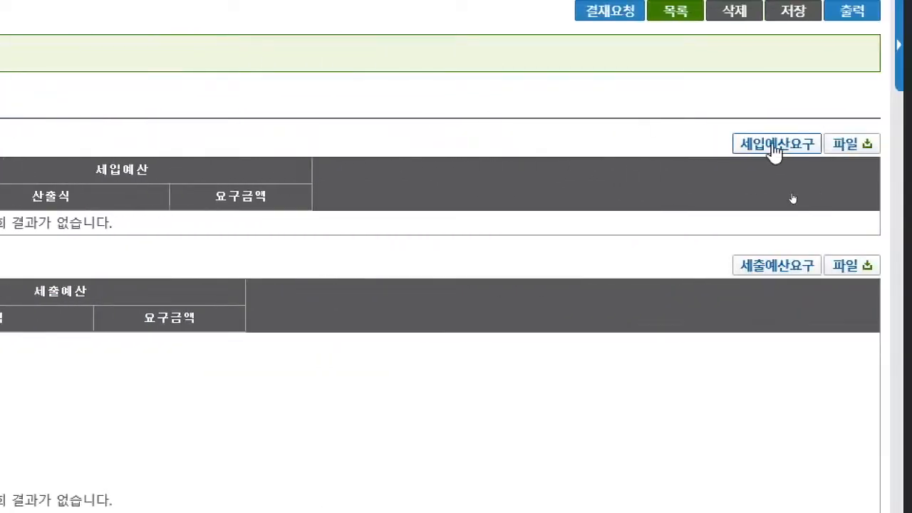
pyautogui.click(774, 150)
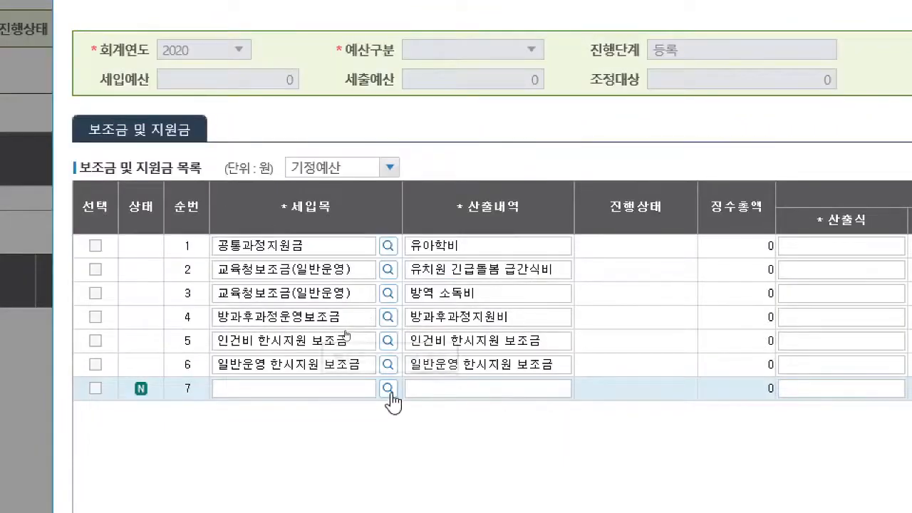
pyautogui.click(389, 388)
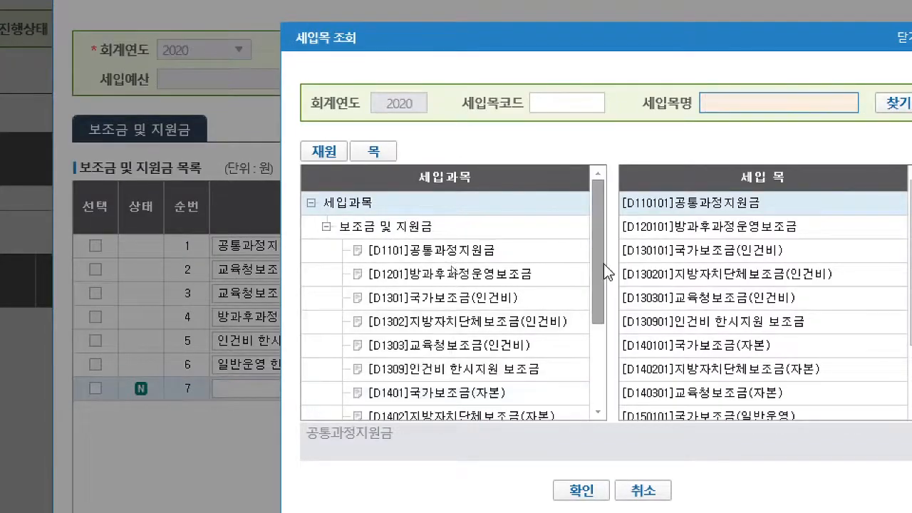
pyautogui.moveTo(603, 265); pyautogui.dragTo(611, 346)
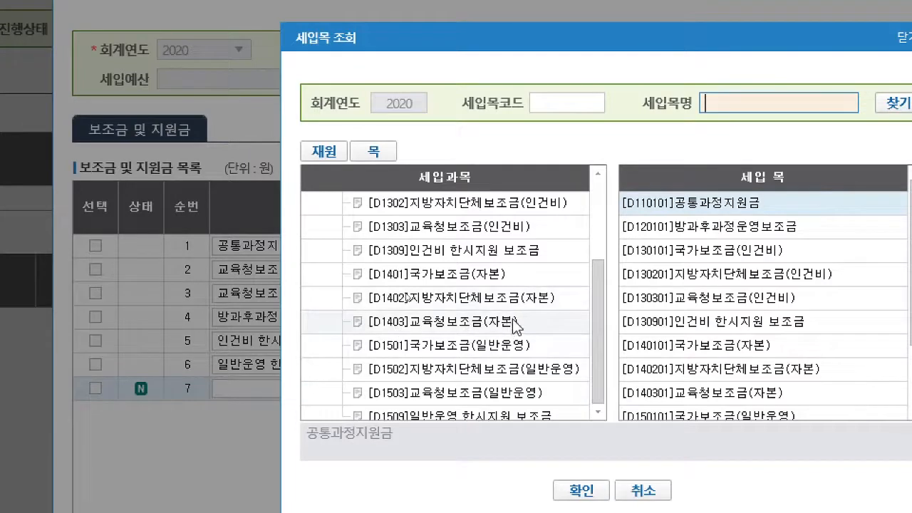
pyautogui.click(475, 326)
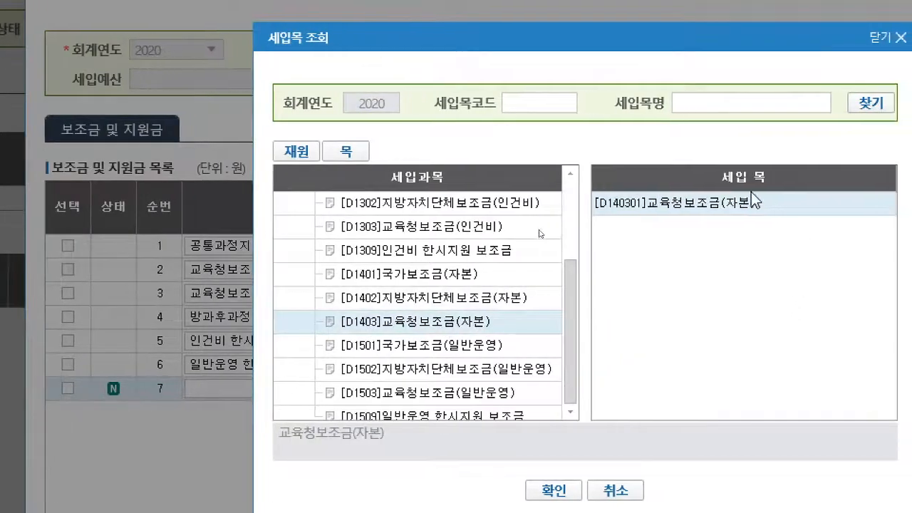
pyautogui.doubleClick(731, 206)
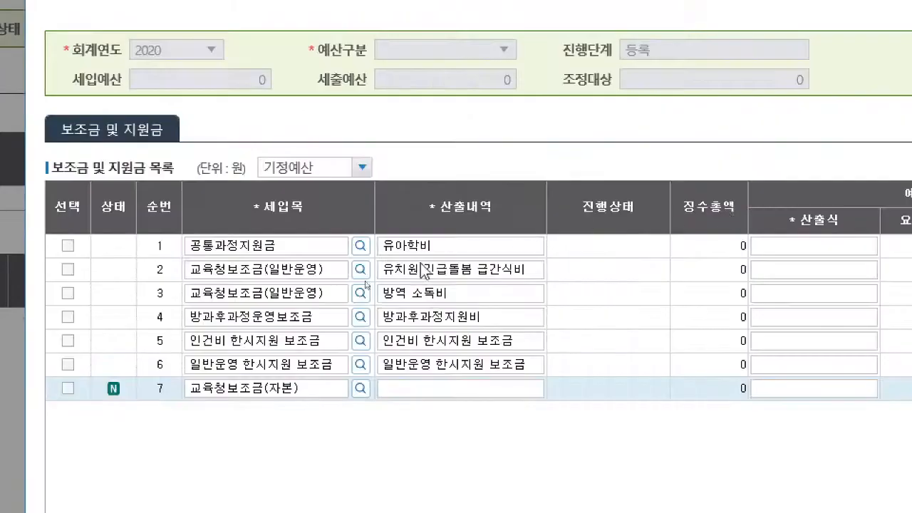
# - Enter "k에듀파인 사용환경개선 컴퓨터 모니터 구입비" as the 산출내역 of the new 교육청보조금(자본) row
pyautogui.click(431, 391)
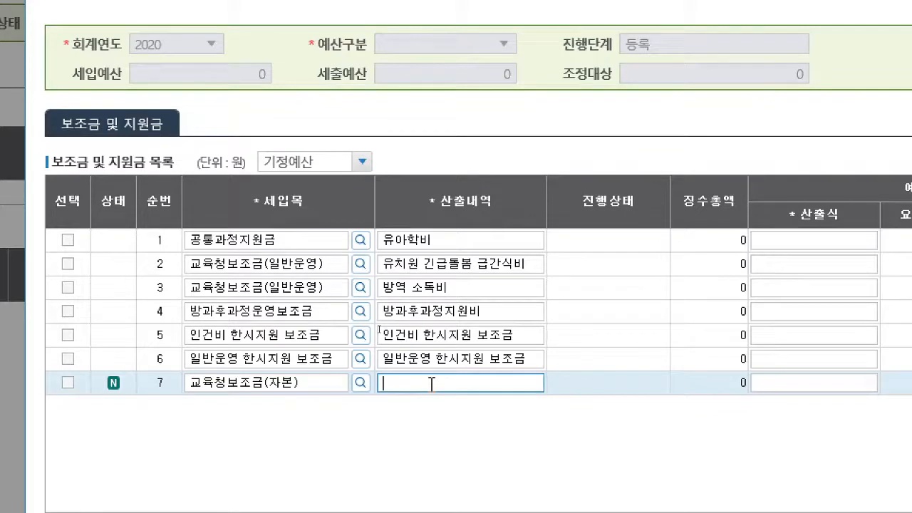
pyautogui.write('K에듀파이')
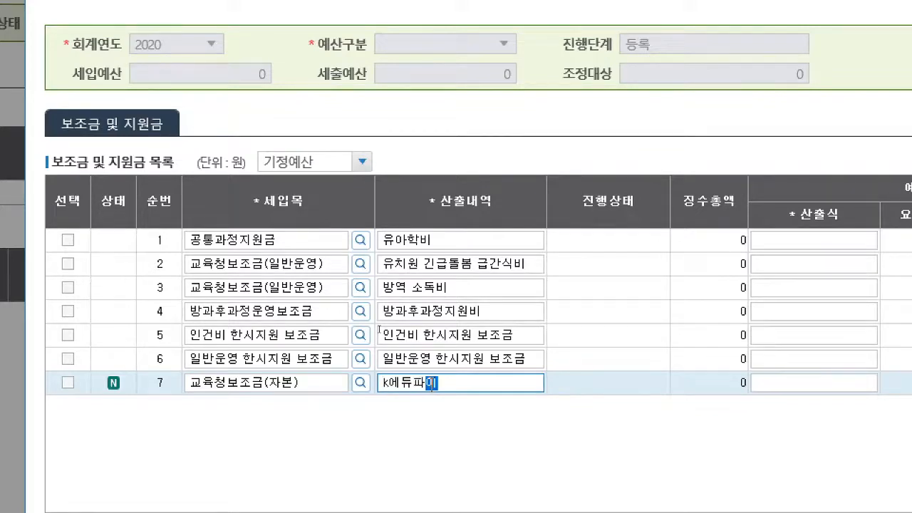
pyautogui.write('ㄴ 사용ㅎ')
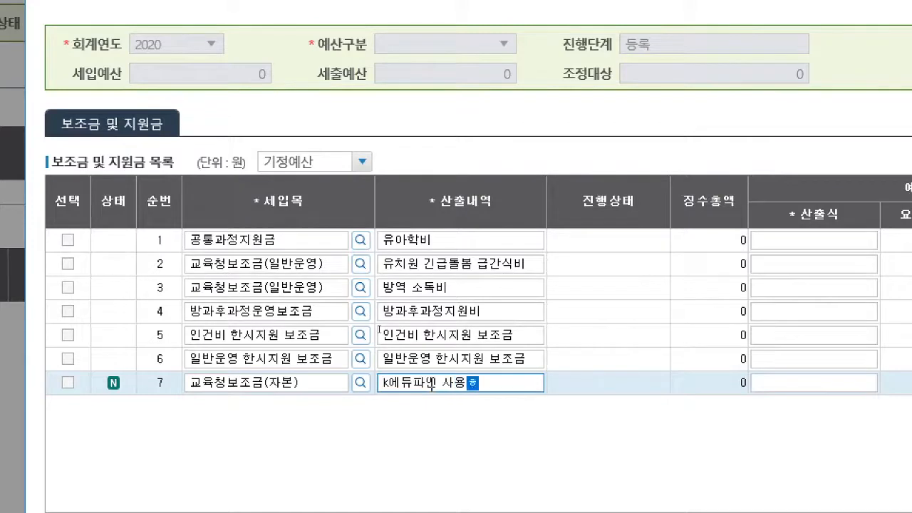
pyautogui.write('ㅘㄴ경개성ㅇ')
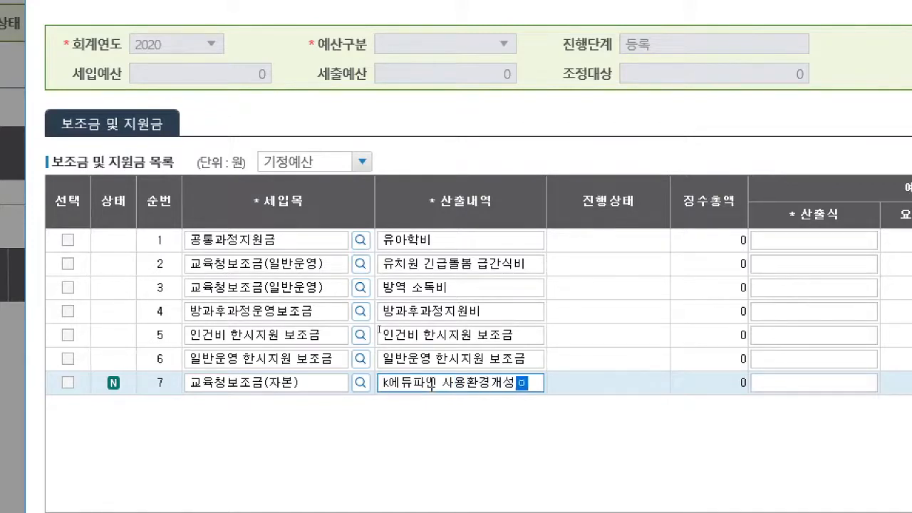
pyautogui.press('BackSpace')
pyautogui.press('BackSpace')
pyautogui.write('선 컴퓨터 ㅁ')
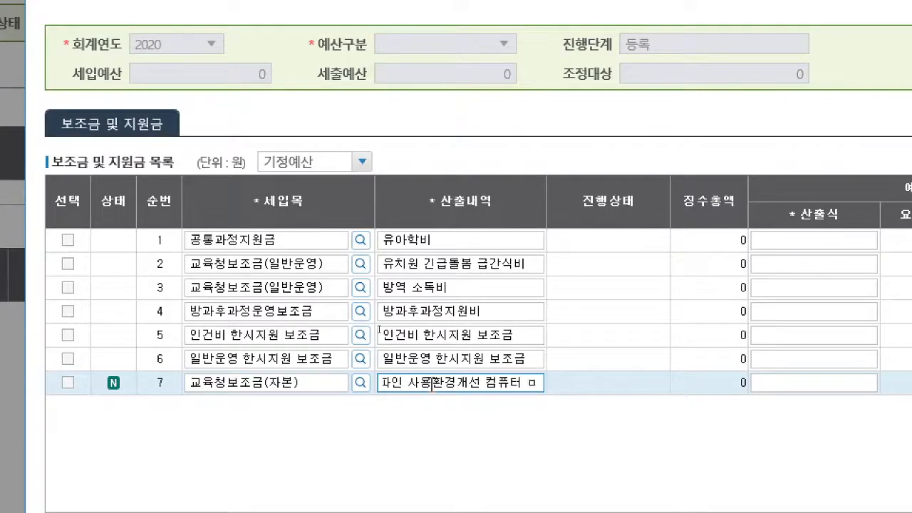
pyautogui.write('ㅗ니터 구입비')
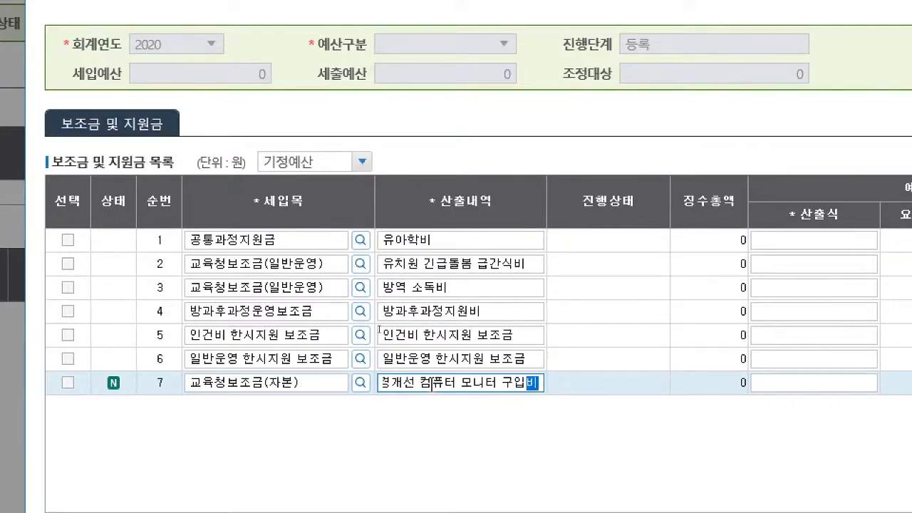
# - Set the new revenue row's 산출식 to 1,084,000원, save the 세입예산요구 and close it
pyautogui.click(792, 382)
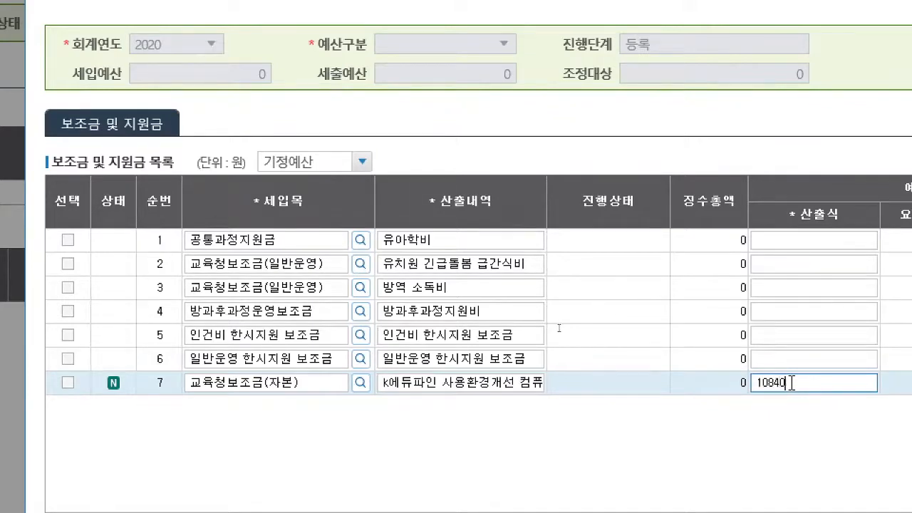
pyautogui.write('1,084,000원 =')
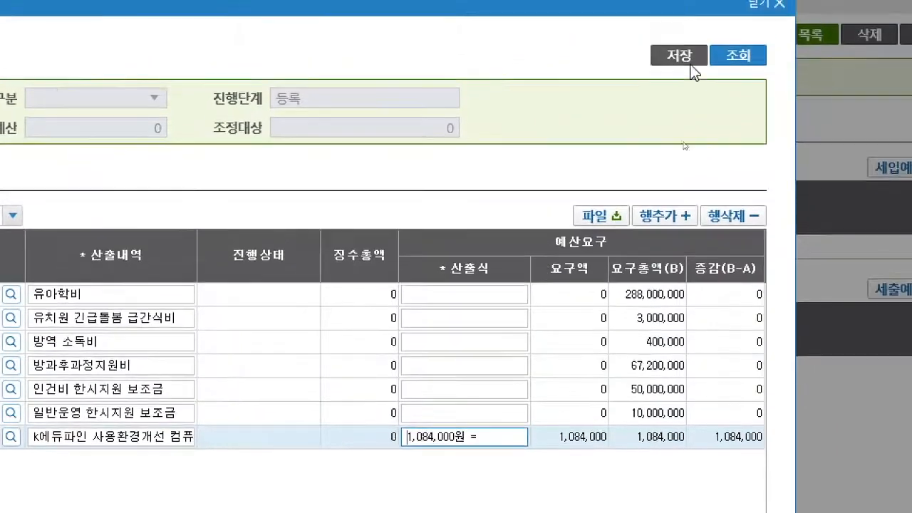
pyautogui.click(681, 63)
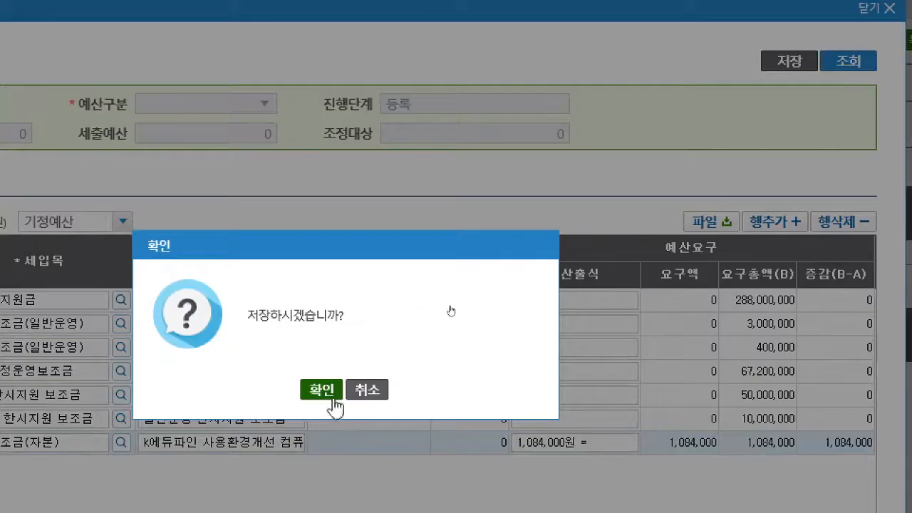
pyautogui.click(333, 400)
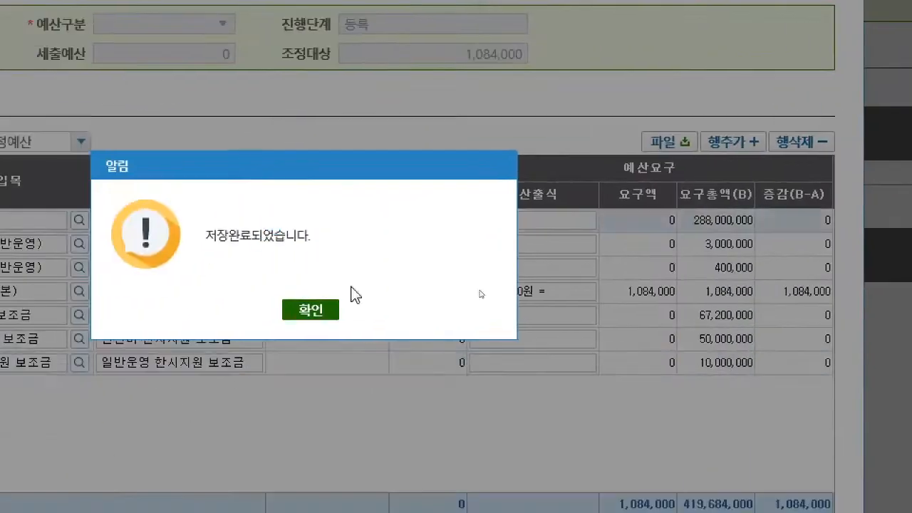
pyautogui.click(321, 312)
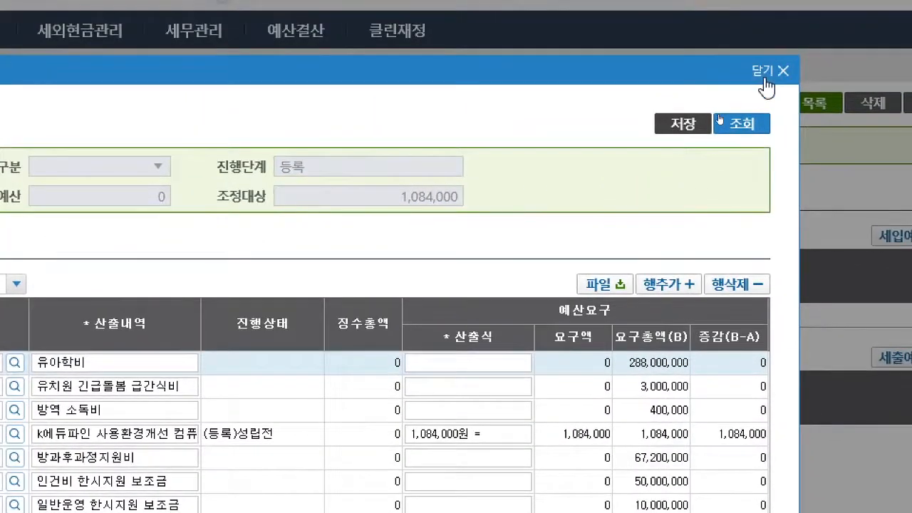
pyautogui.click(766, 80)
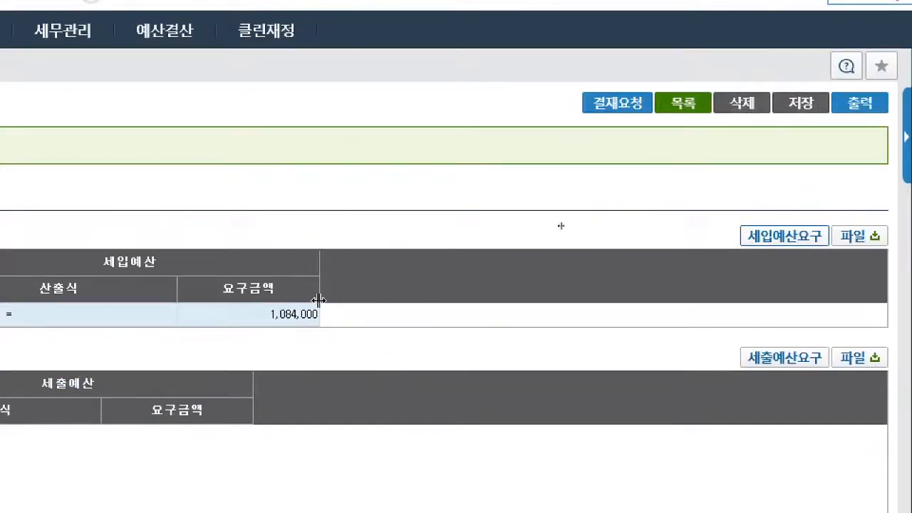
# - Open the budget's 세출예산요구, look through the existing 세출 항/목 rows and add a new 항 at the end
pyautogui.click(788, 369)
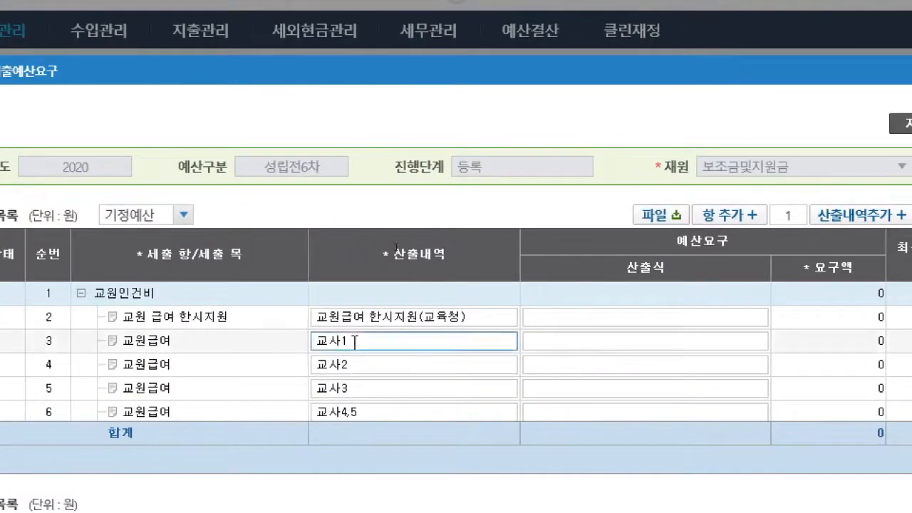
pyautogui.scroll(-3, 206, 325)
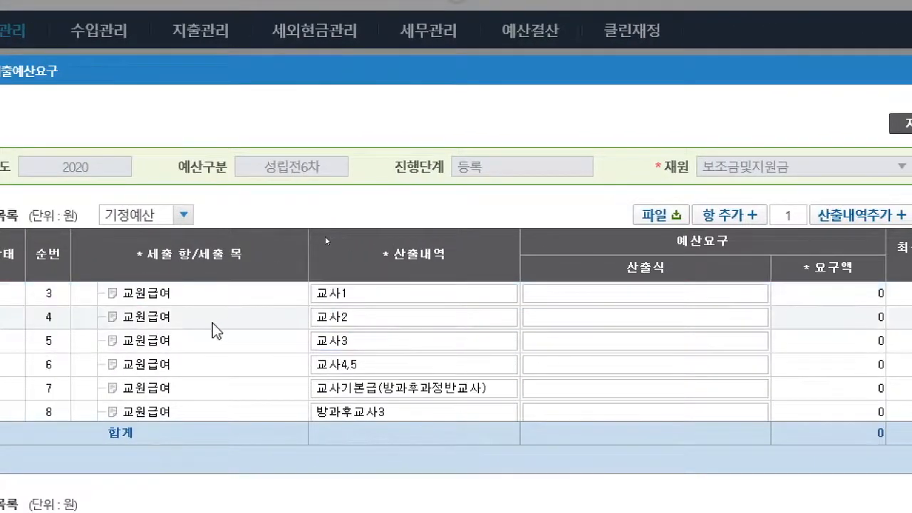
pyautogui.scroll(-2, 210, 333)
pyautogui.scroll(-6, 207, 327)
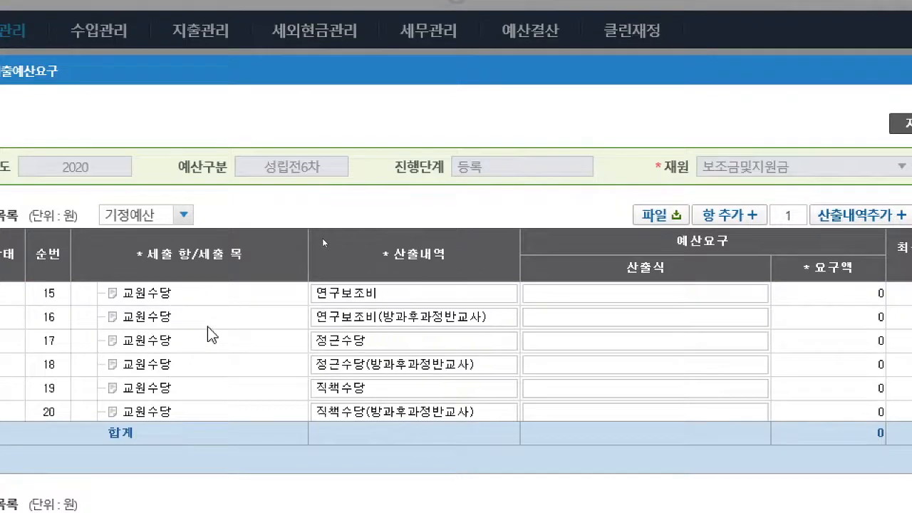
pyautogui.scroll(-6, 210, 332)
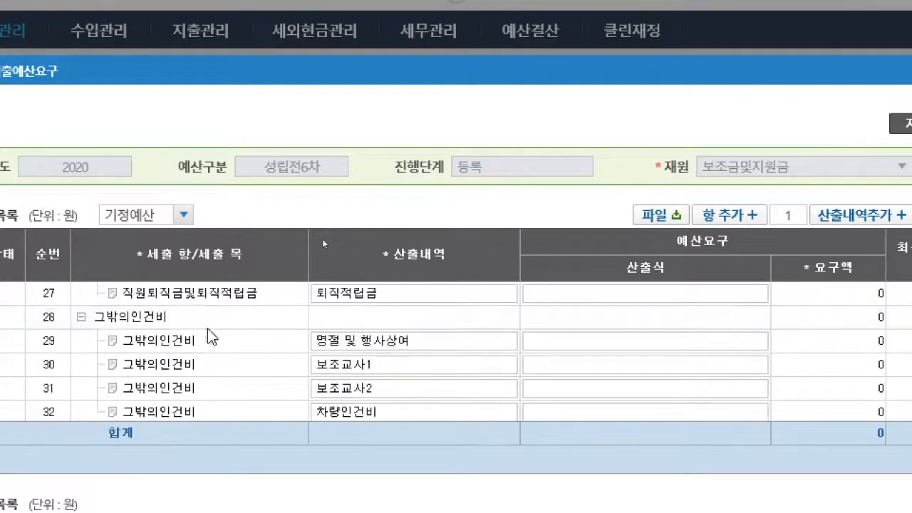
pyautogui.scroll(-2, 212, 335)
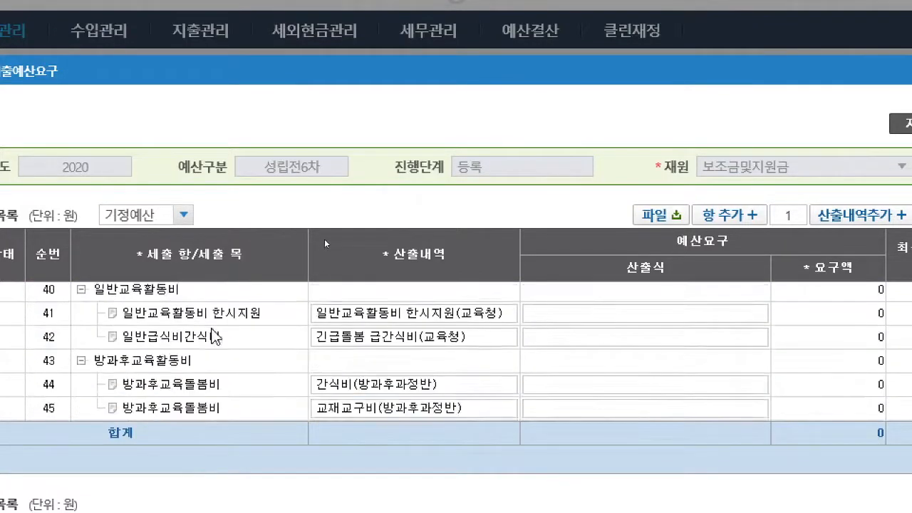
pyautogui.scroll(5, 212, 337)
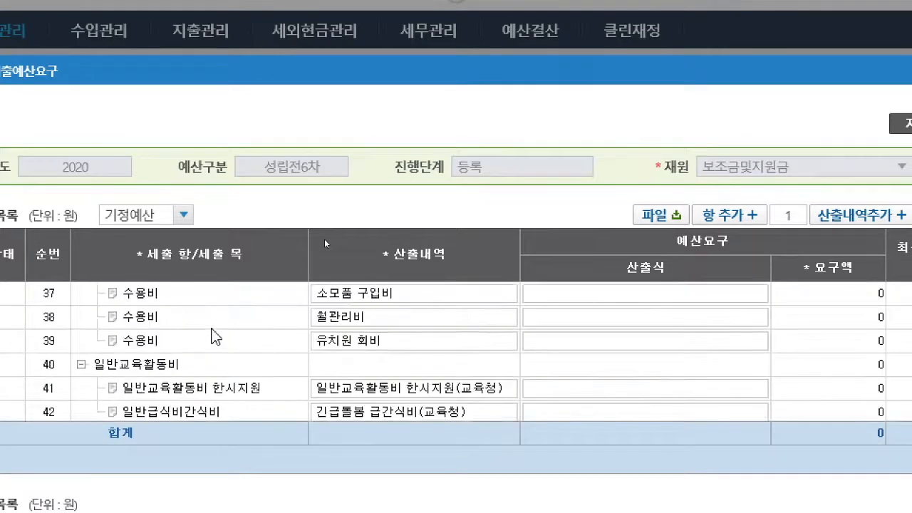
pyautogui.scroll(-5, 213, 336)
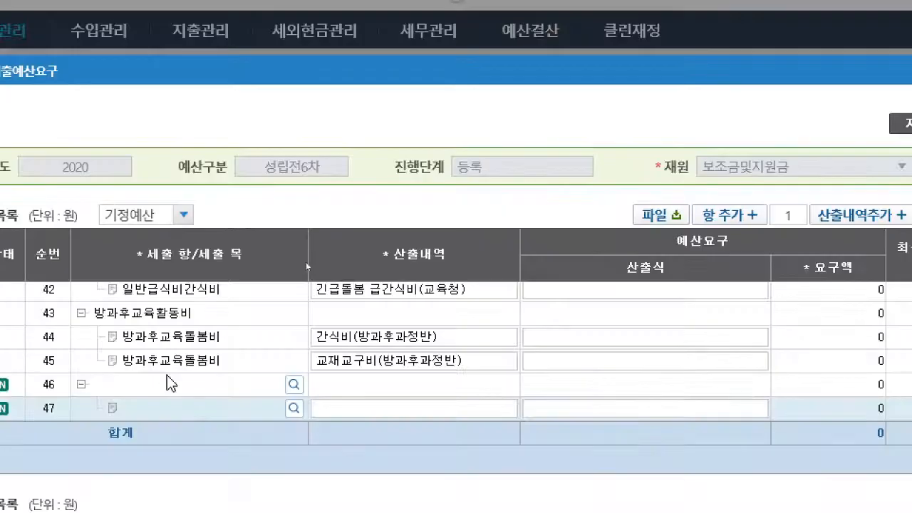
# - Assign 설비비품비 as the 세출 항 of the newly added item
pyautogui.click(294, 385)
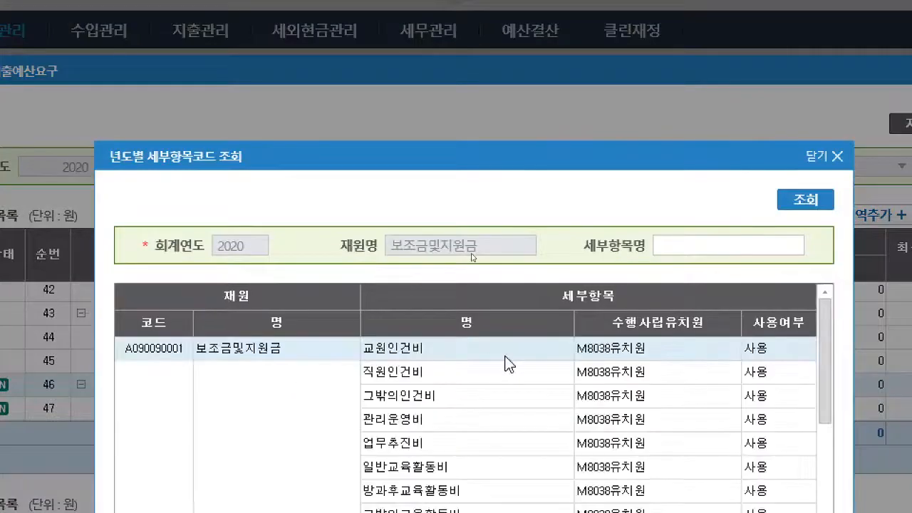
pyautogui.scroll(-2, 520, 371)
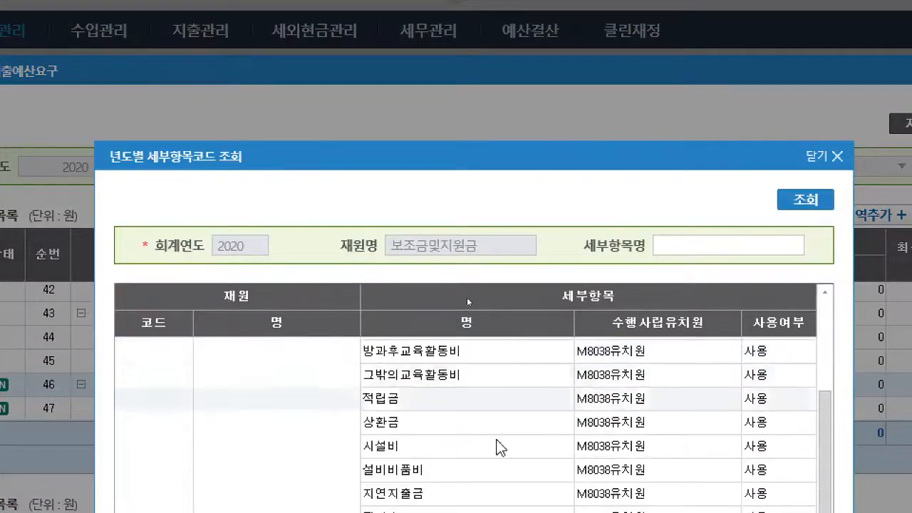
pyautogui.scroll(-1, 499, 442)
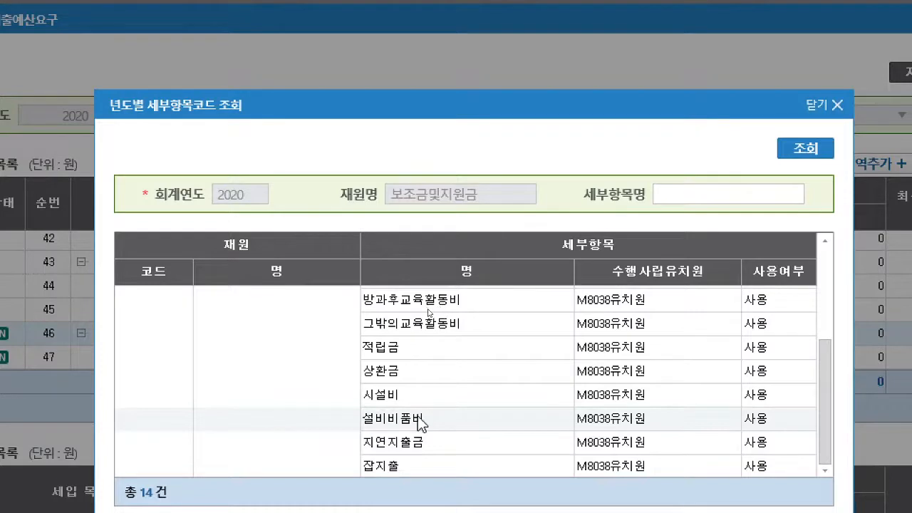
pyautogui.click(420, 424)
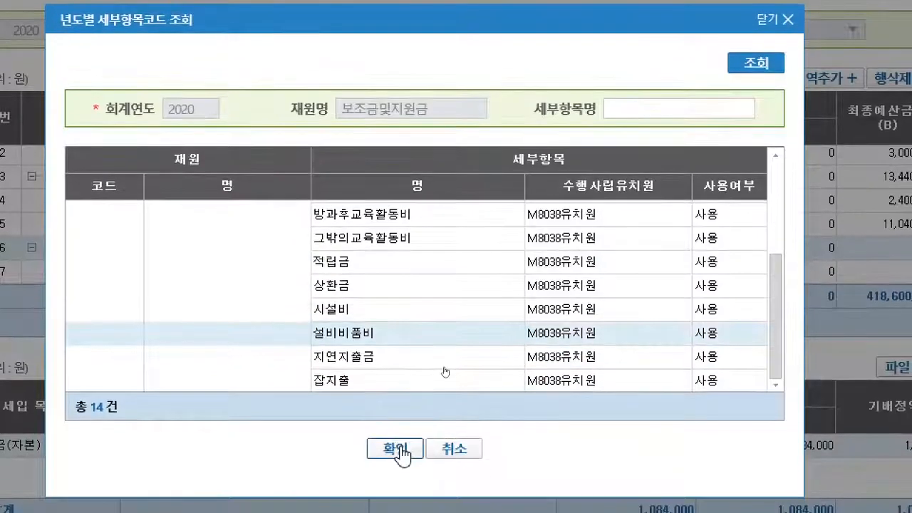
pyautogui.click(399, 449)
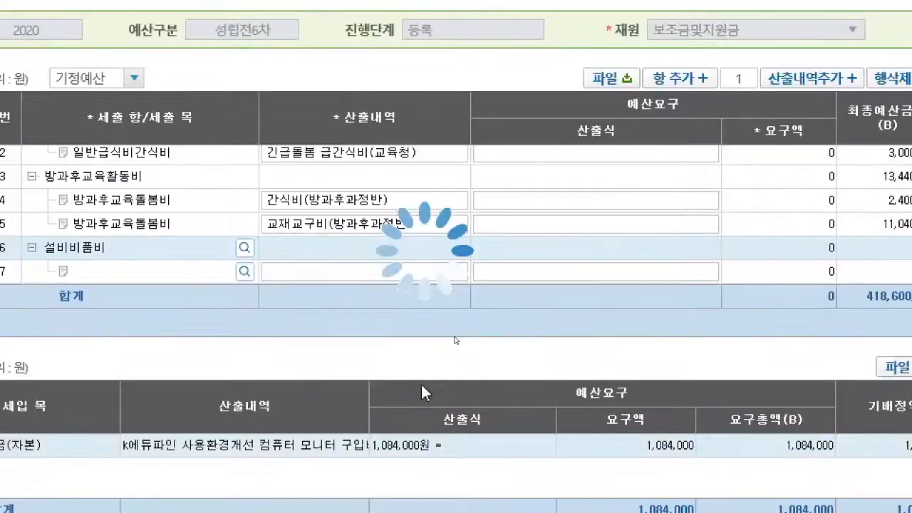
# - Assign [L200101]취득비 as the 세출 목 of the empty row beneath 설비비품비
pyautogui.click(255, 273)
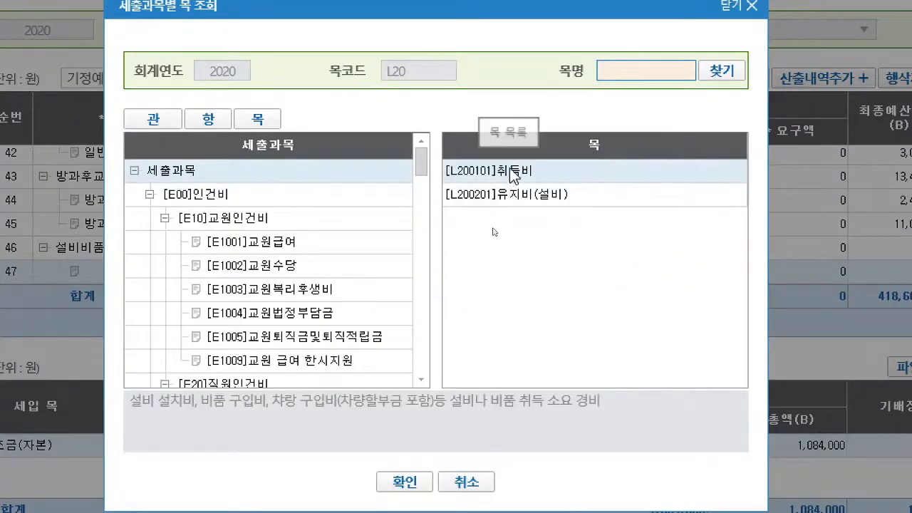
pyautogui.click(510, 172)
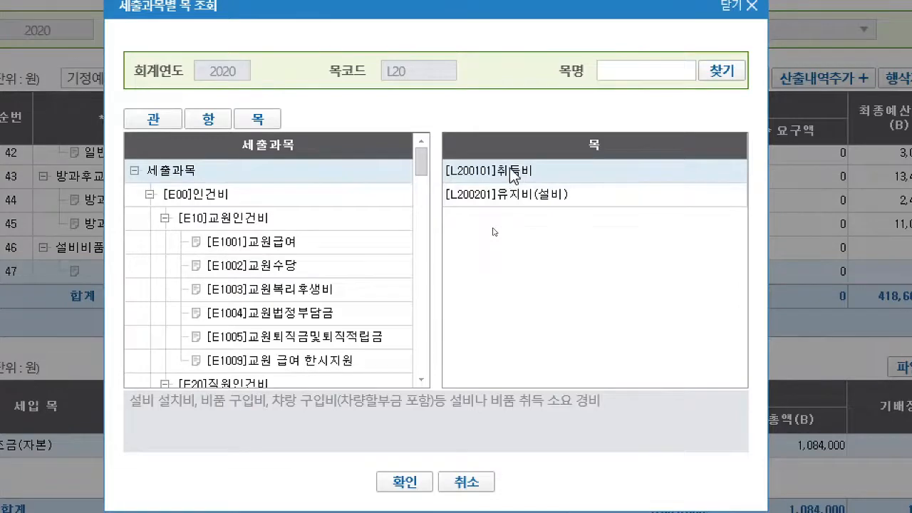
pyautogui.doubleClick(510, 171)
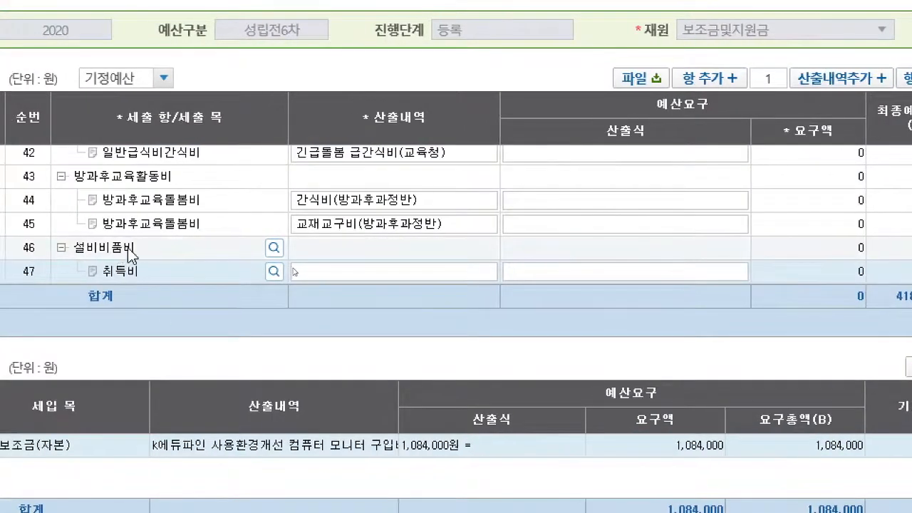
# - Enter "k에듀파인 사용환경개선 컴퓨터 모니터 구입비" as the 산출내역 of the 취득비 row
pyautogui.click(370, 273)
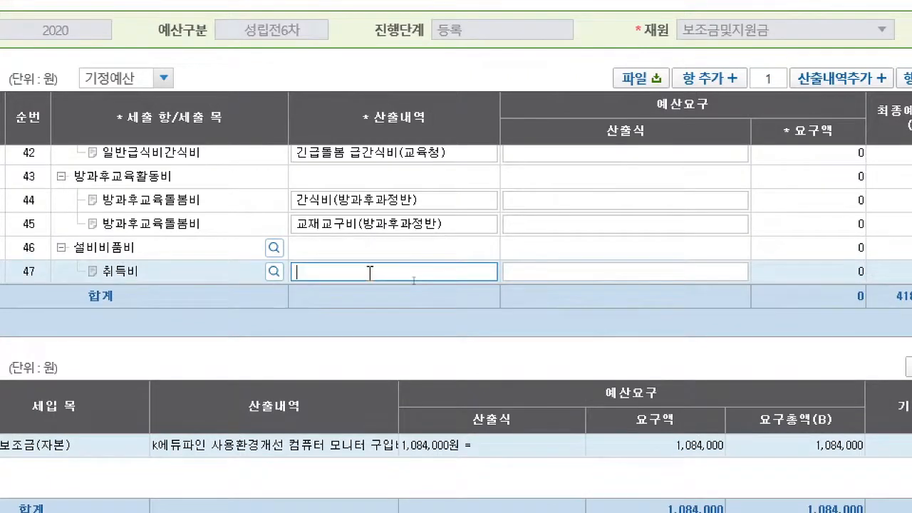
pyautogui.write('사용환')
pyautogui.press('BackSpace')
pyautogui.press('BackSpace')
pyautogui.press('BackSpace')
pyautogui.write('kㅇ듀파인 사요환거')
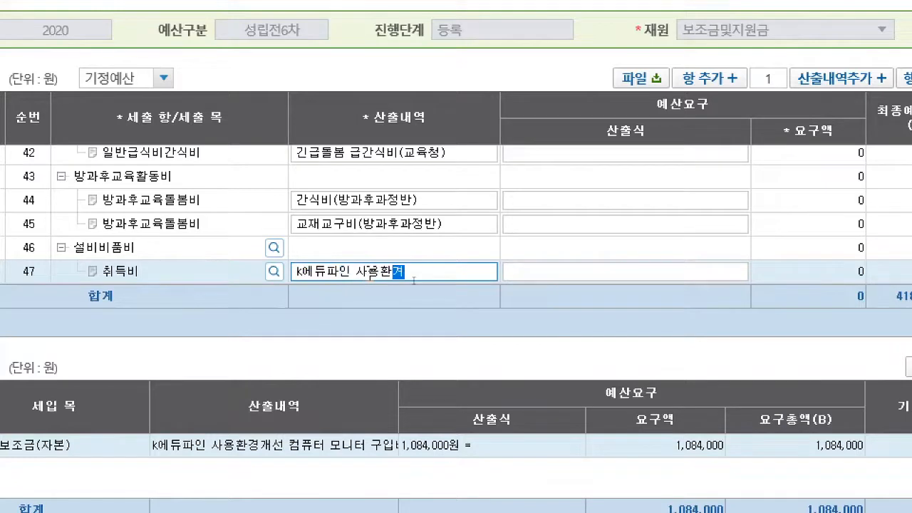
pyautogui.write('경개성')
pyautogui.press('BackSpace')
pyautogui.write('선 컴퓨터 ')
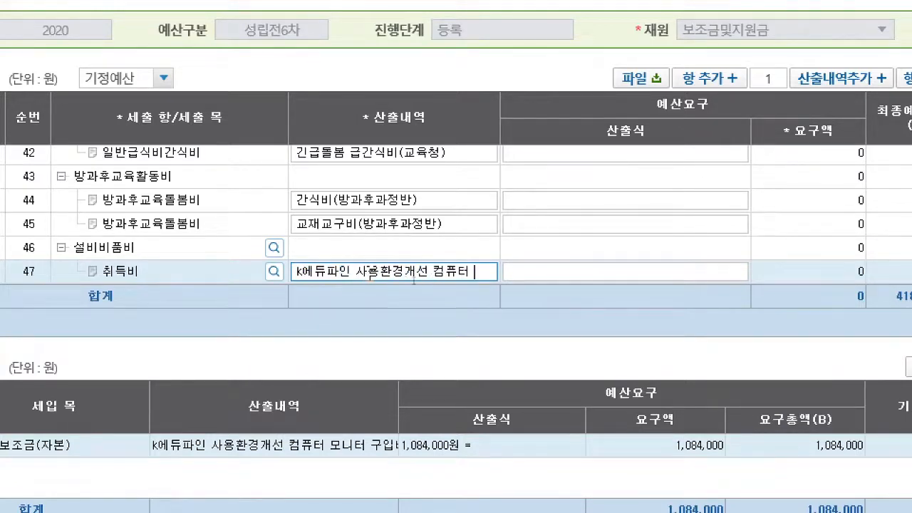
pyautogui.write('모니터 구입비')
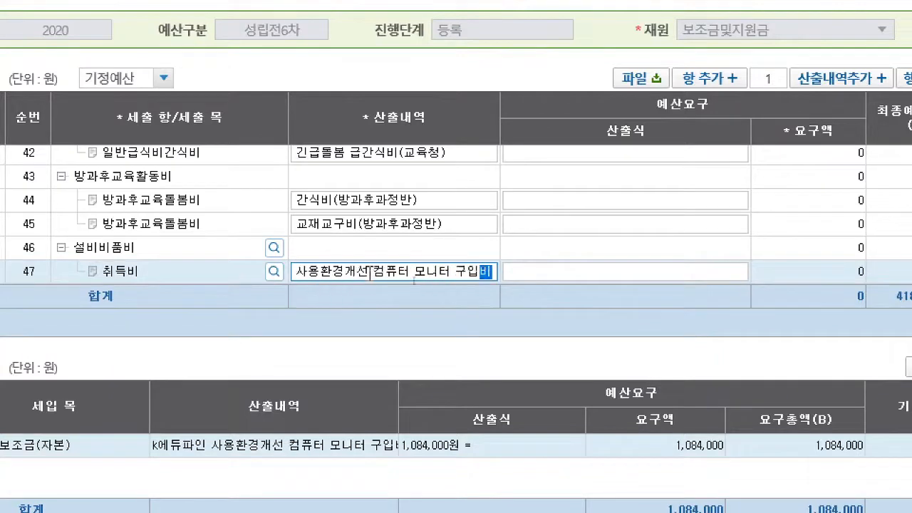
# - Set the 취득비 row's 산출식 to 1,804,000원 and save the 세출예산요구
pyautogui.click(552, 268)
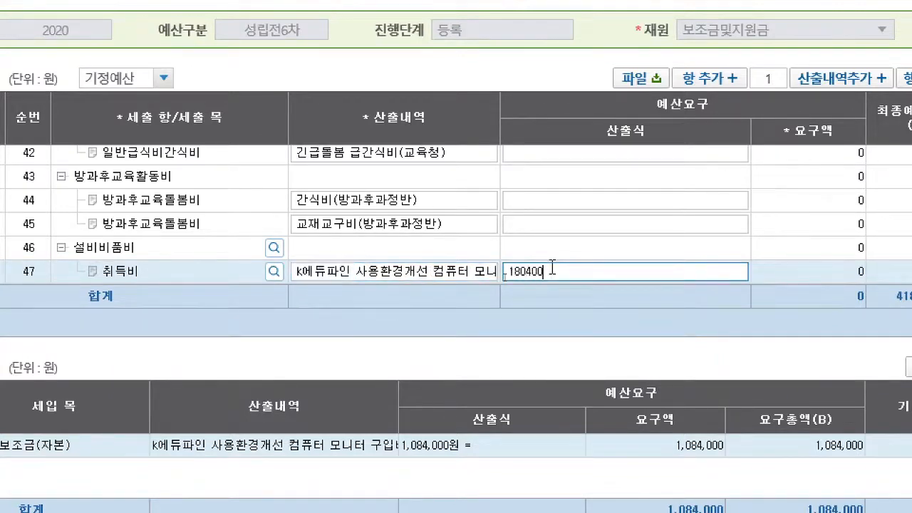
pyautogui.write('1804000원')
pyautogui.press('Return')
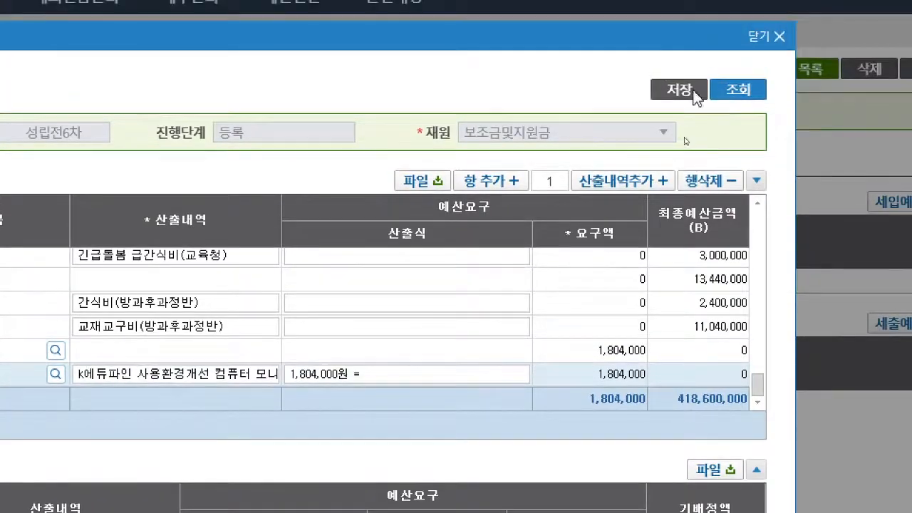
pyautogui.click(695, 97)
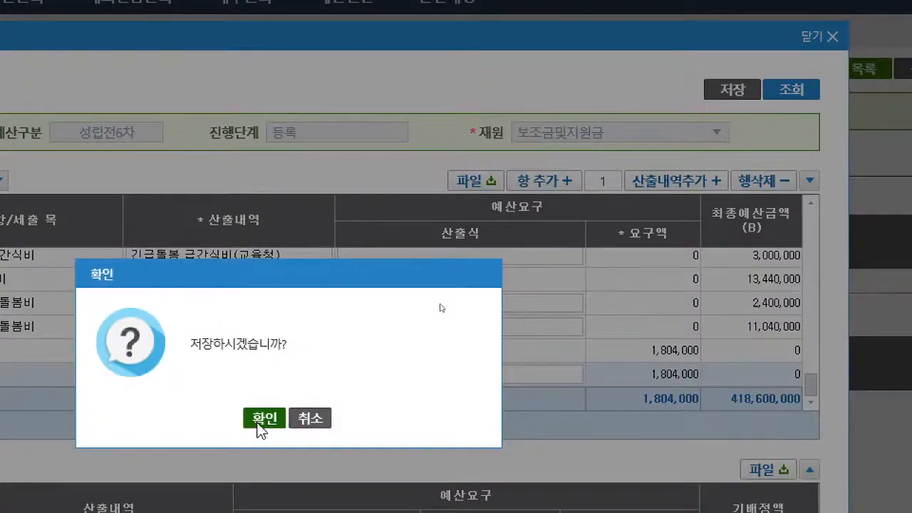
pyautogui.click(258, 422)
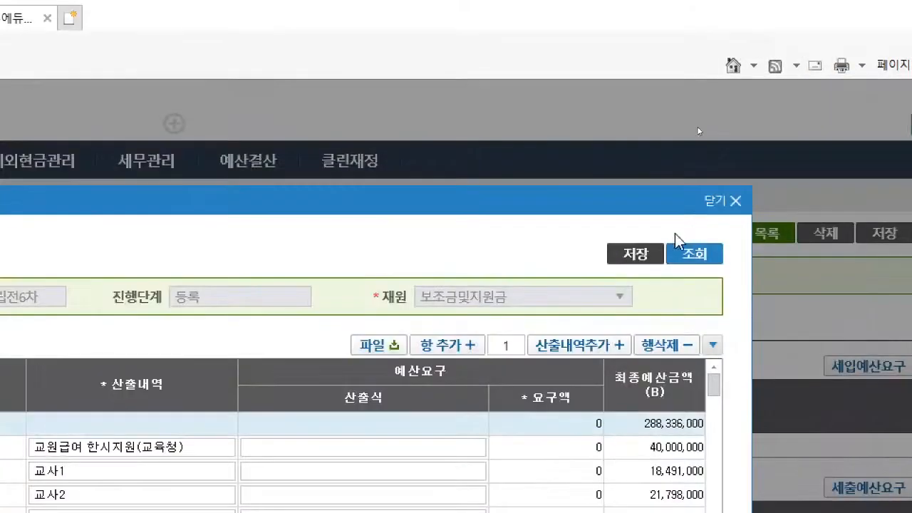
# - Close the 세출예산요구 window and try to request approval of the 성립전예산
pyautogui.click(727, 206)
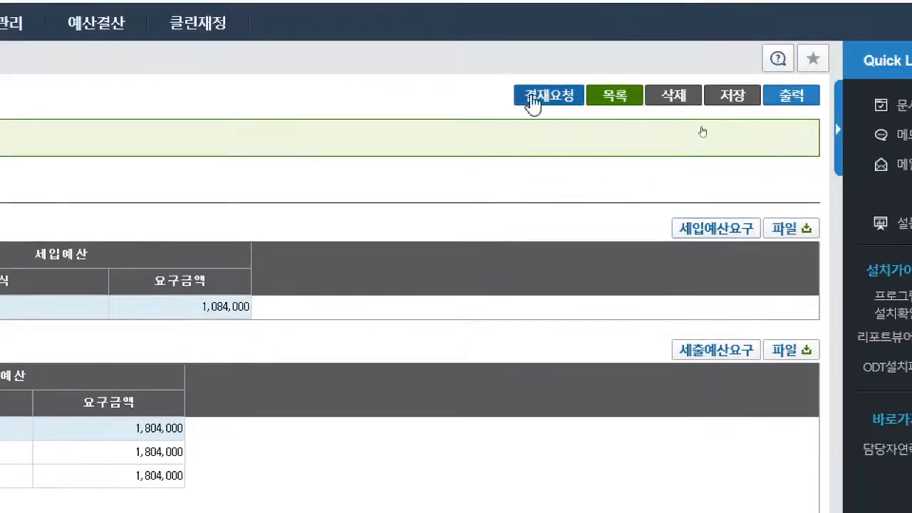
pyautogui.click(532, 98)
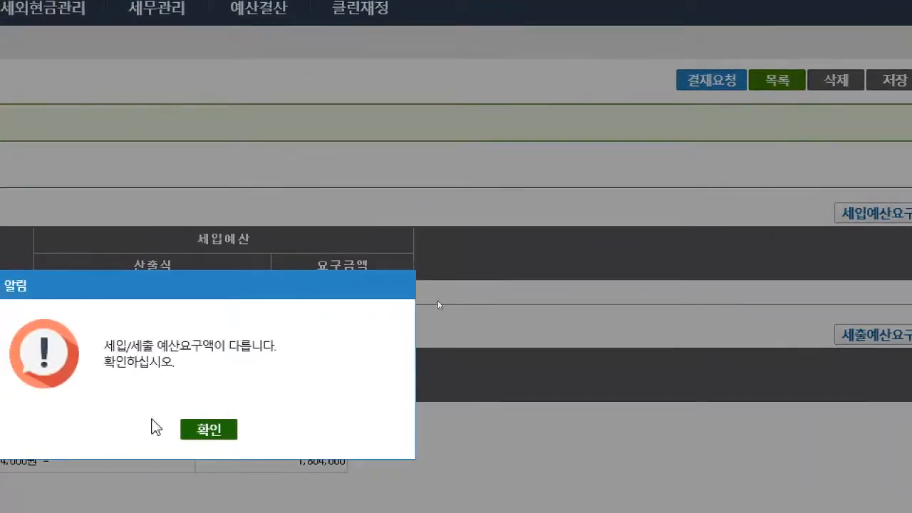
pyautogui.click(225, 429)
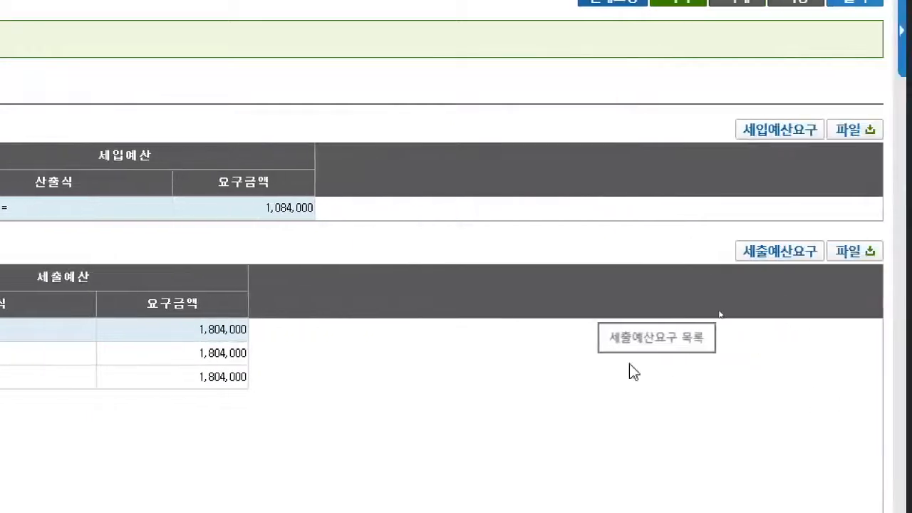
# - Reopen the 세출예산요구, set the 취득비 row's 산출식 to 1,084,000원 and save it
pyautogui.click(775, 253)
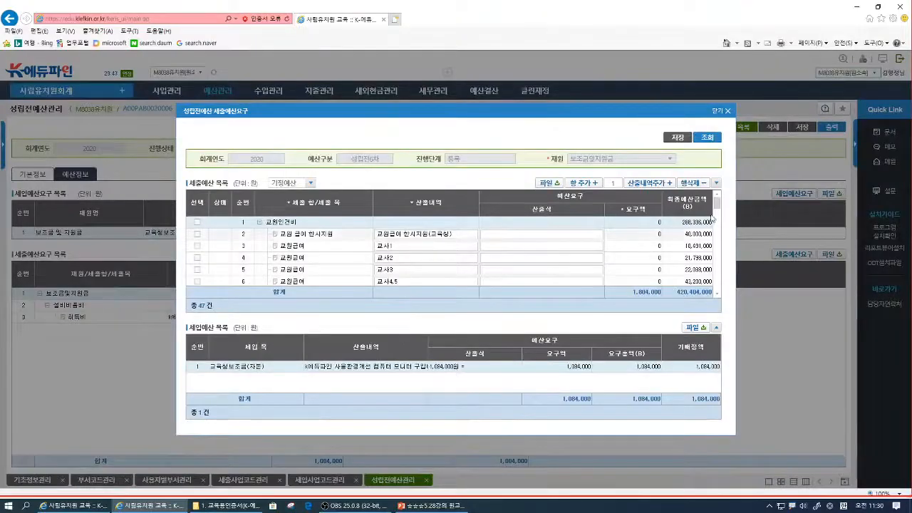
pyautogui.moveTo(717, 207); pyautogui.dragTo(725, 292)
pyautogui.click(524, 280)
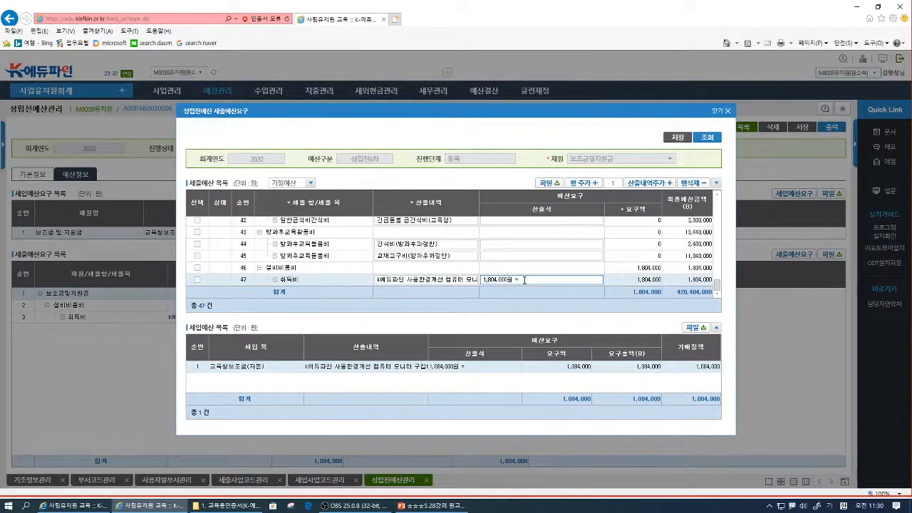
pyautogui.press('BackSpace')
pyautogui.click(683, 137)
pyautogui.click(443, 302)
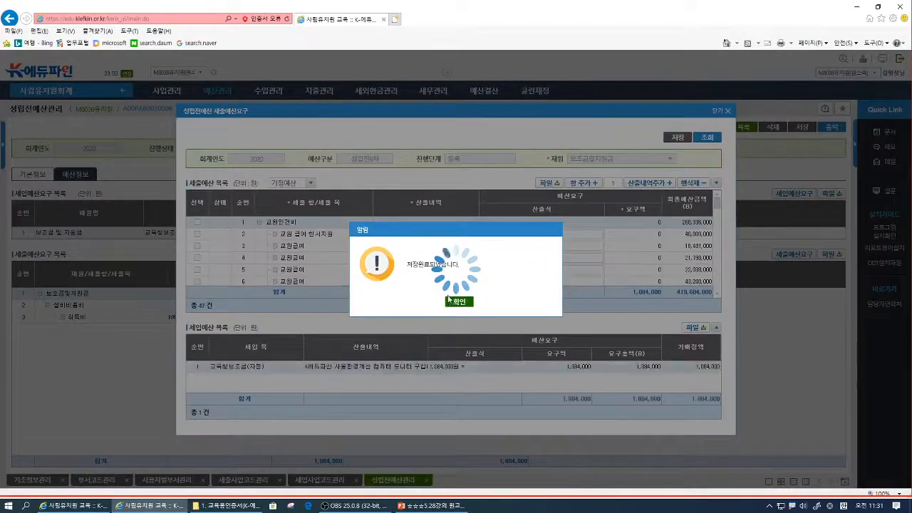
pyautogui.click(459, 303)
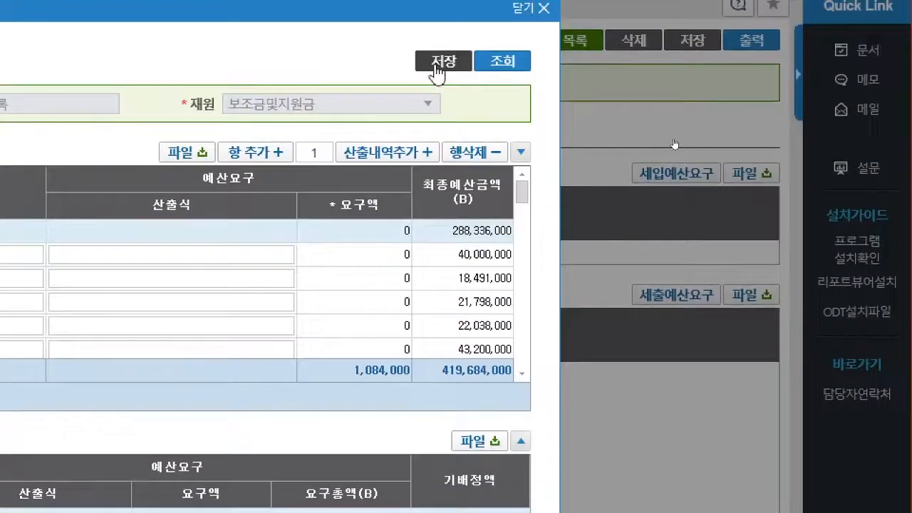
pyautogui.click(439, 69)
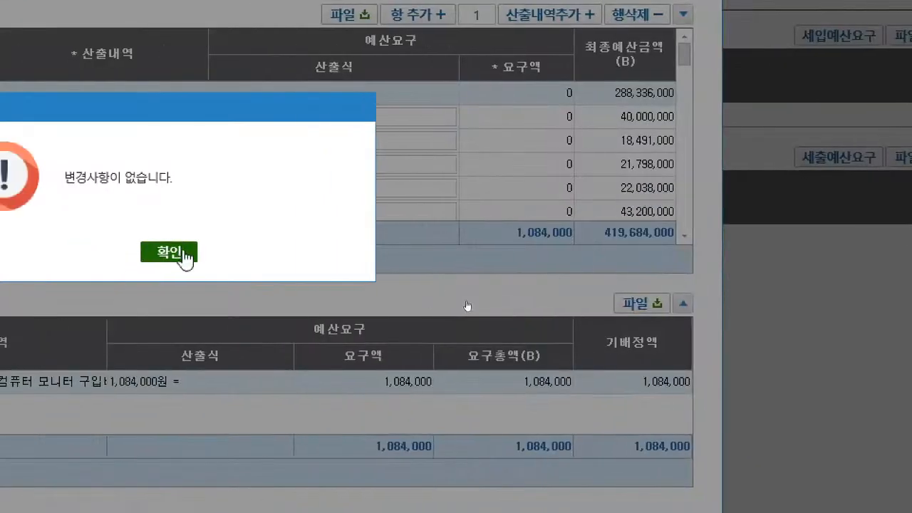
pyautogui.click(183, 255)
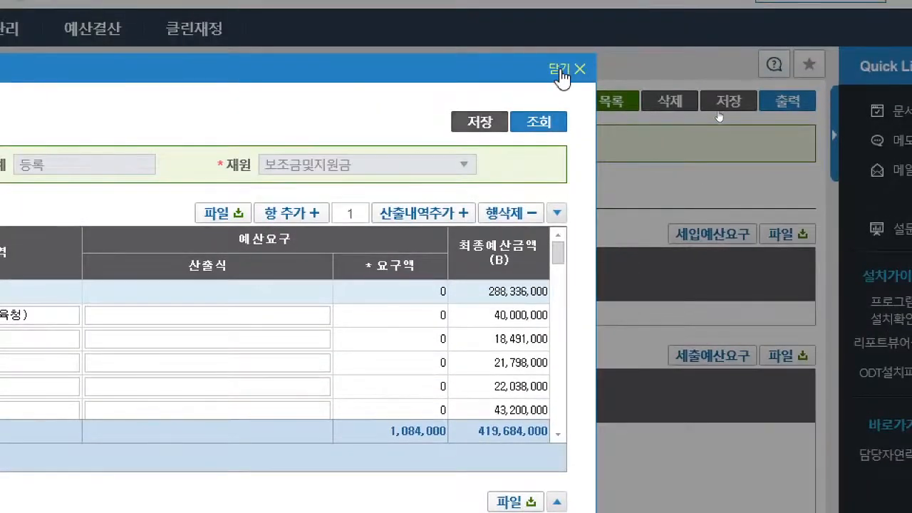
# - Close the 세출예산요구 window and request approval of the K-에듀파인 computer and monitor 성립전예산
pyautogui.click(562, 71)
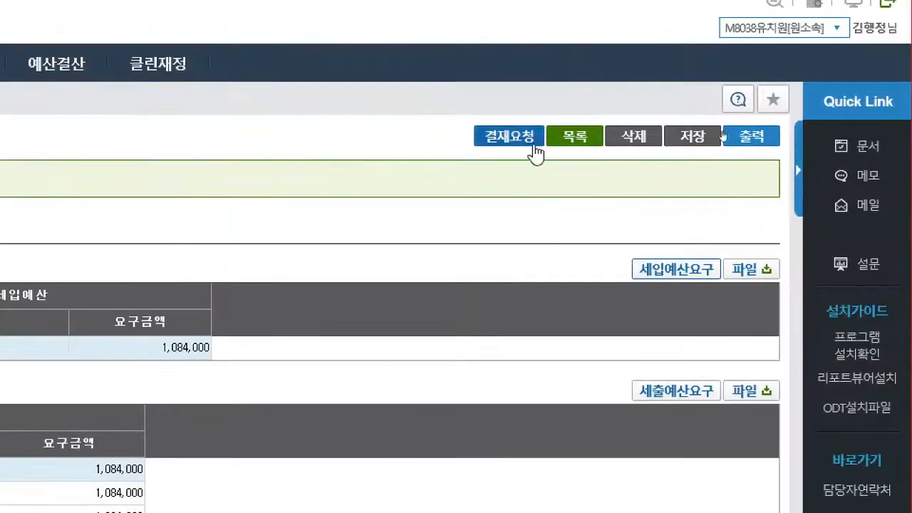
pyautogui.click(519, 141)
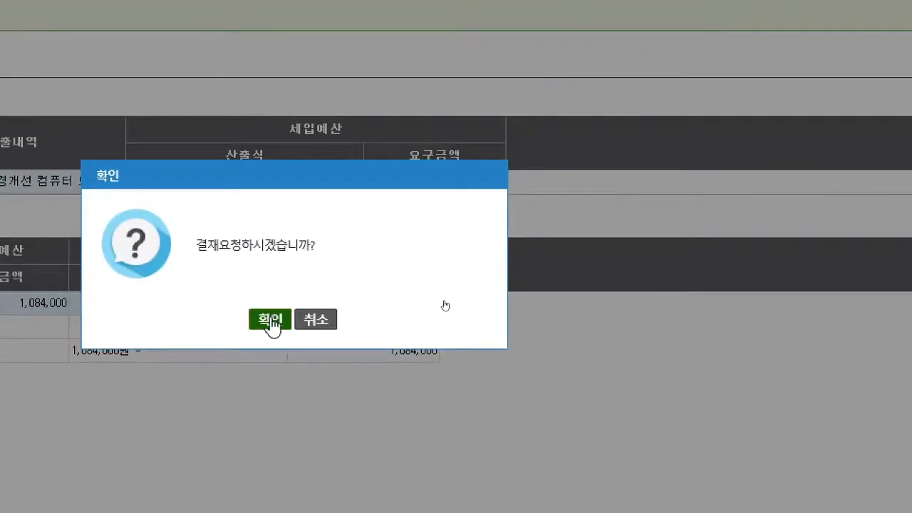
pyautogui.click(270, 320)
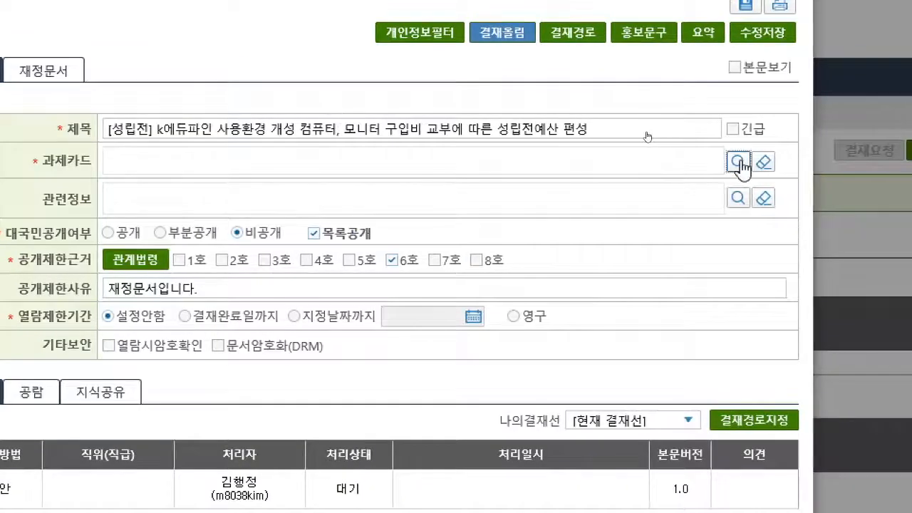
# - Set [교육과정계획수립운영] 사립유치원운영 as the document's 과제카드 and designate the 행정실장 in the 결재경로
pyautogui.click(740, 164)
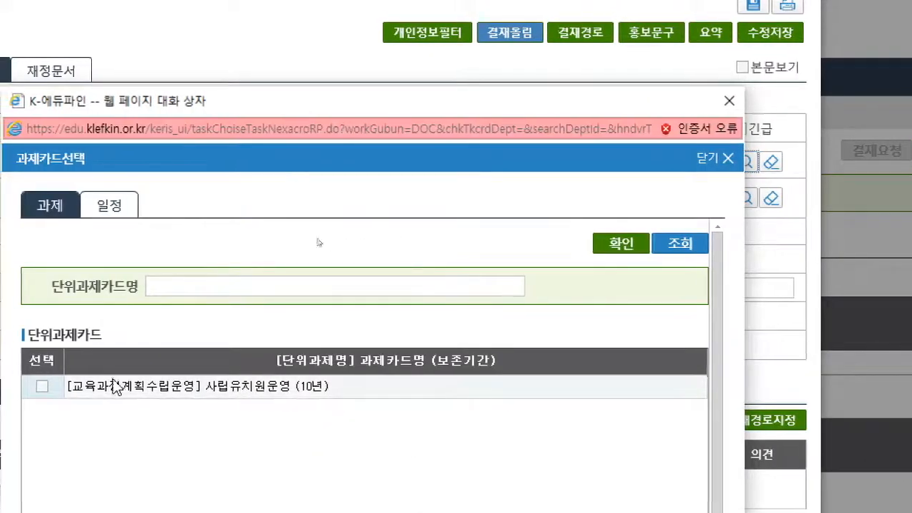
pyautogui.click(115, 389)
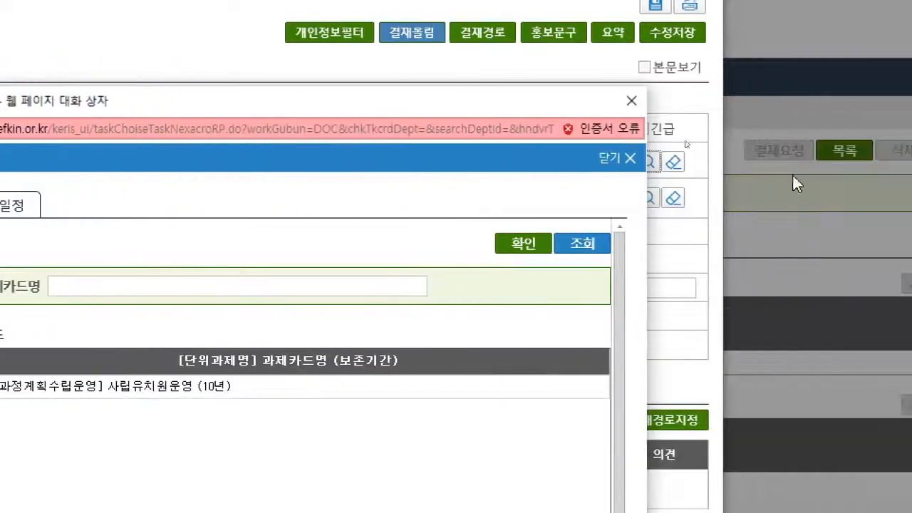
pyautogui.click(524, 244)
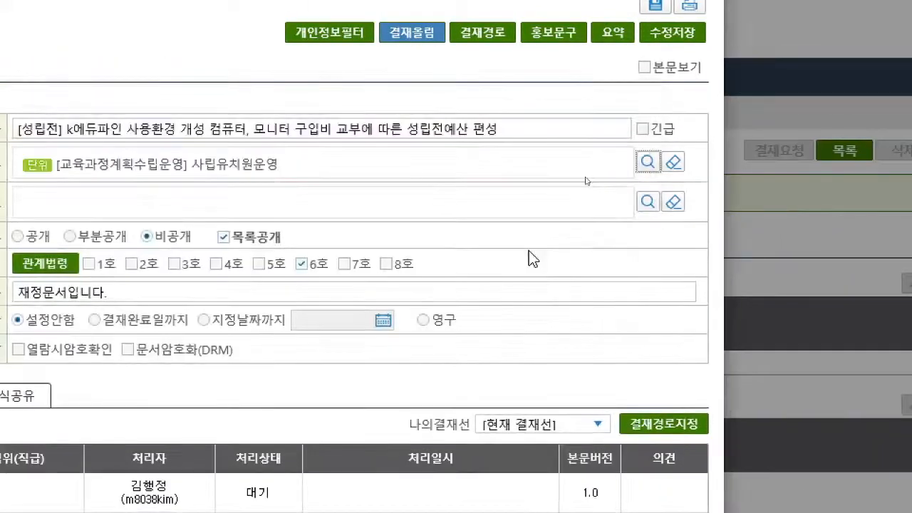
pyautogui.click(661, 426)
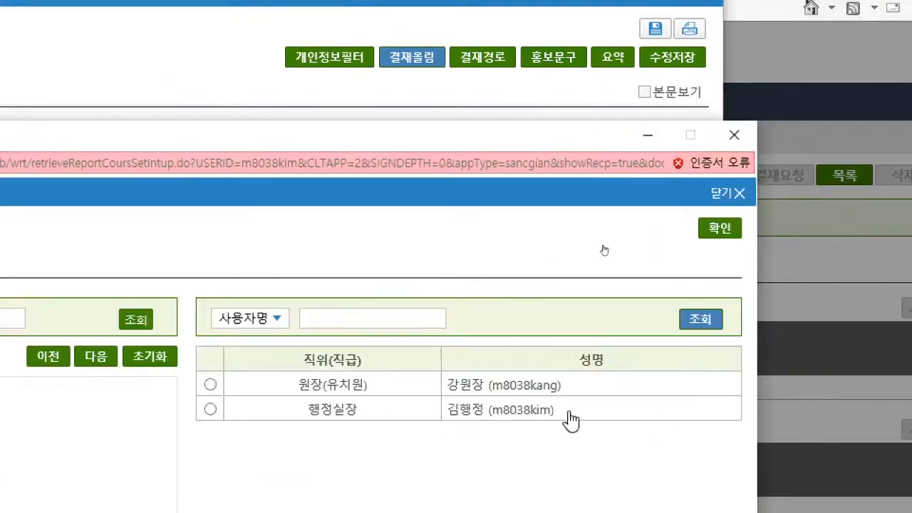
pyautogui.click(532, 413)
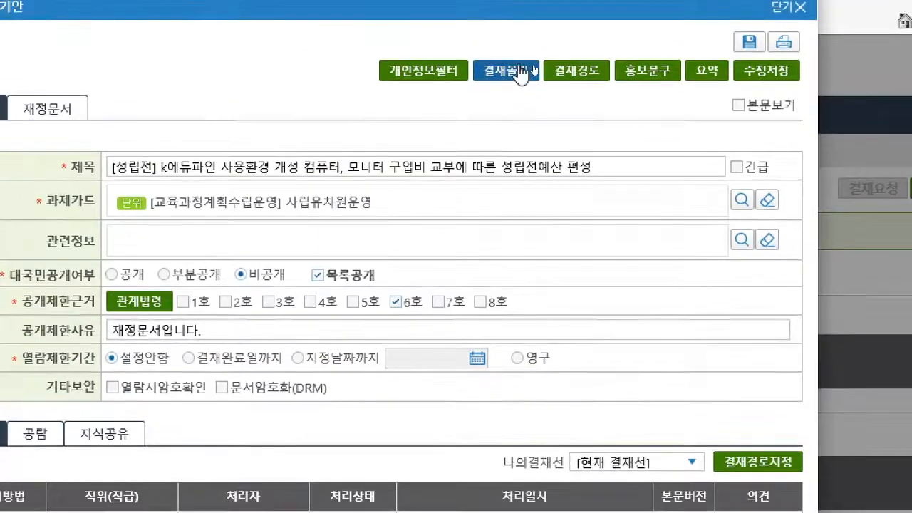
# - Submit the document for approval as 내부결재 without a recipient, keeping it 비공개
pyautogui.click(522, 71)
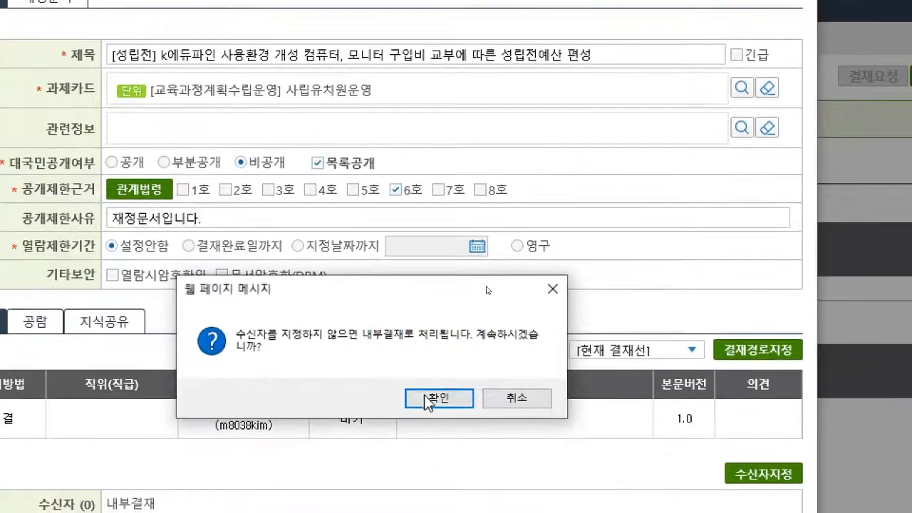
pyautogui.click(424, 395)
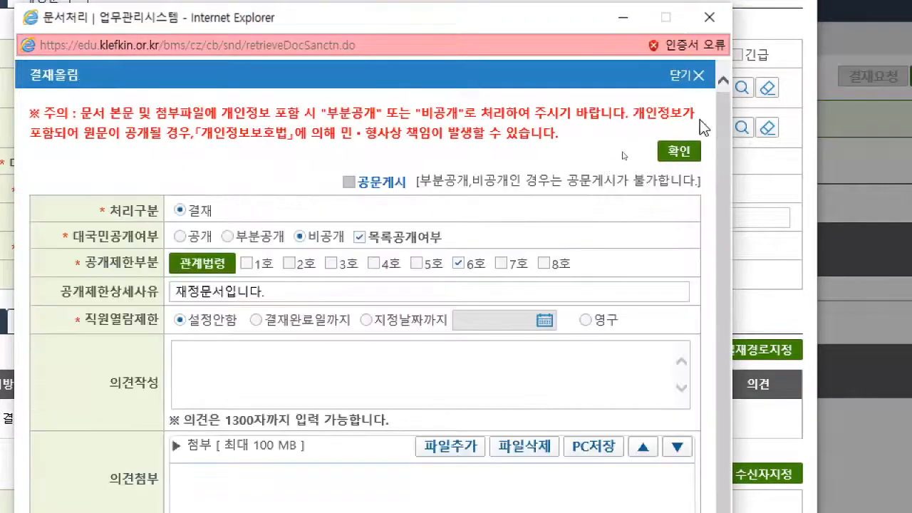
pyautogui.click(677, 151)
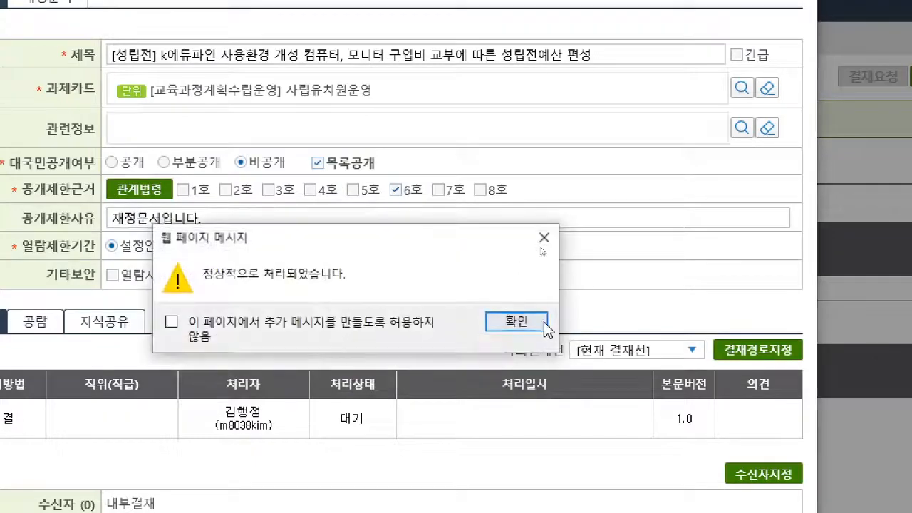
pyautogui.click(518, 321)
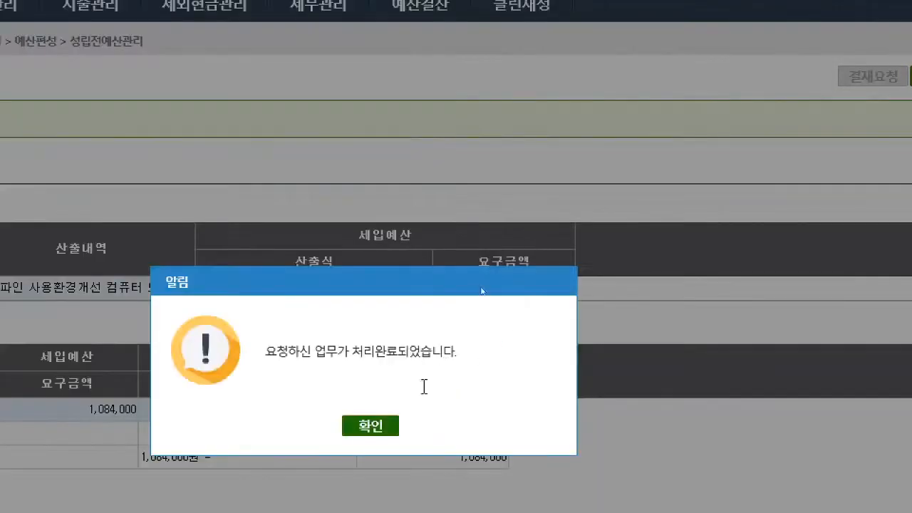
pyautogui.click(383, 431)
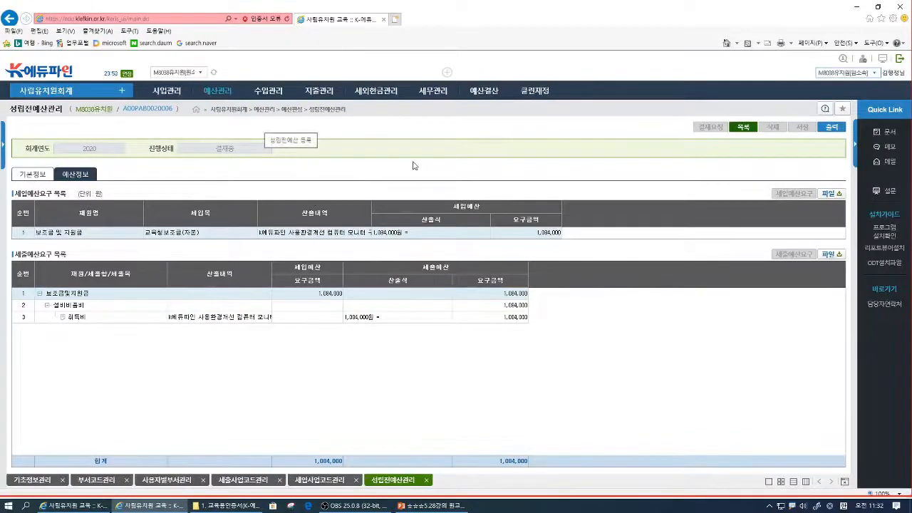
# - Open 사업현황(재원별) and query it for 회계연도 2020 across all 재원
pyautogui.click(170, 94)
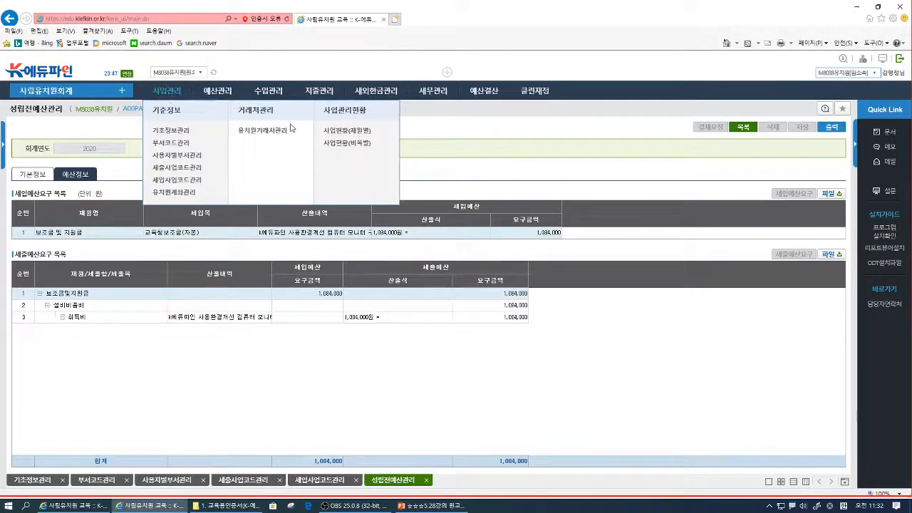
pyautogui.click(332, 135)
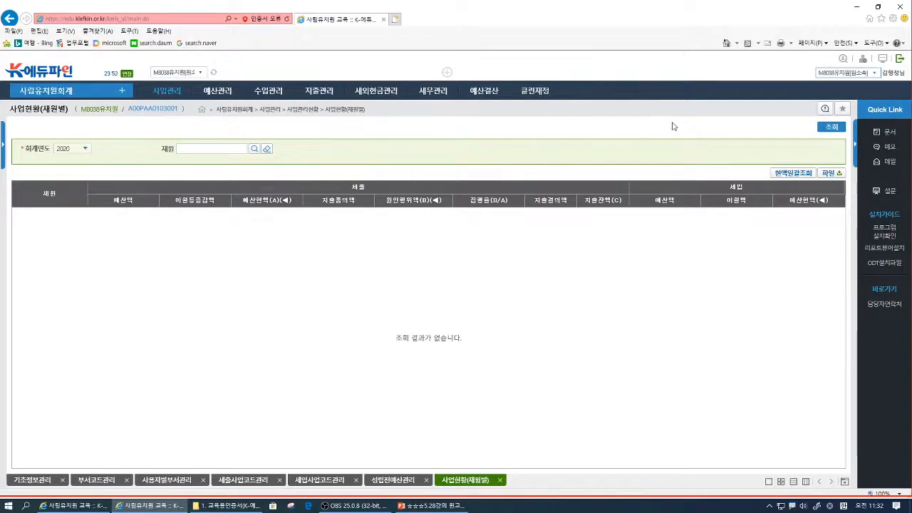
pyautogui.click(831, 127)
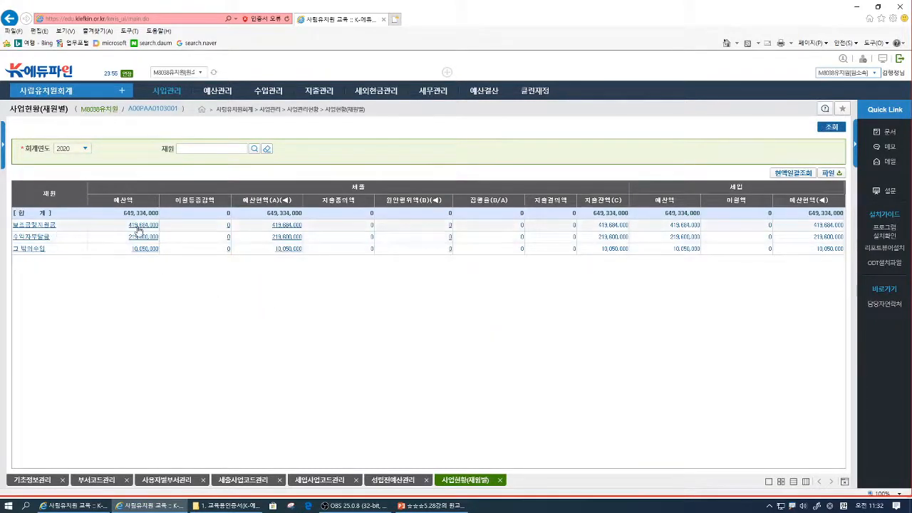
# - Show the 예산액상세정보 of 보조금및지원금 and examine its 본예산 and 성립전예산 entries
pyautogui.click(185, 244)
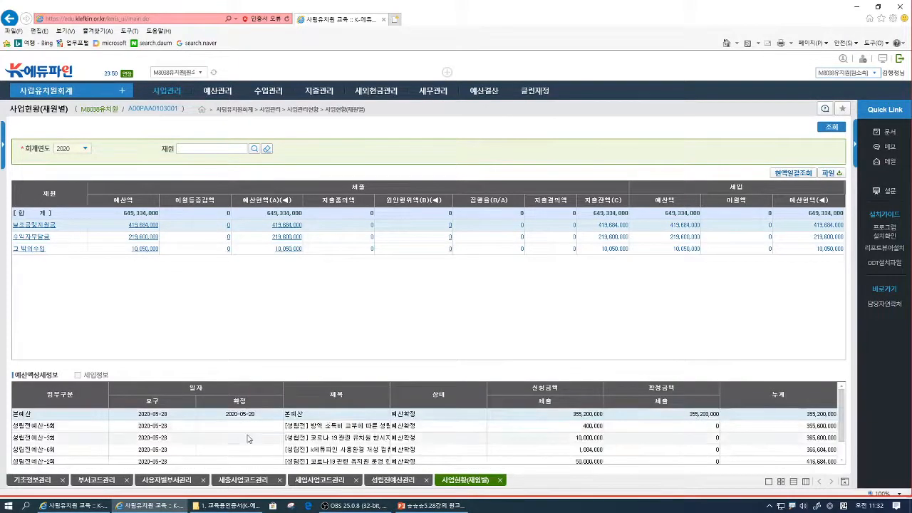
pyautogui.scroll(-1, 250, 440)
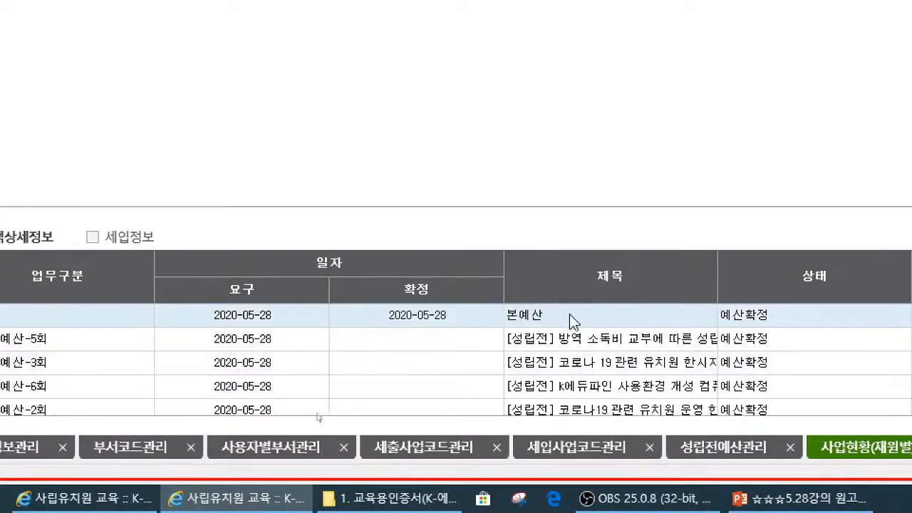
pyautogui.scroll(-1, 553, 348)
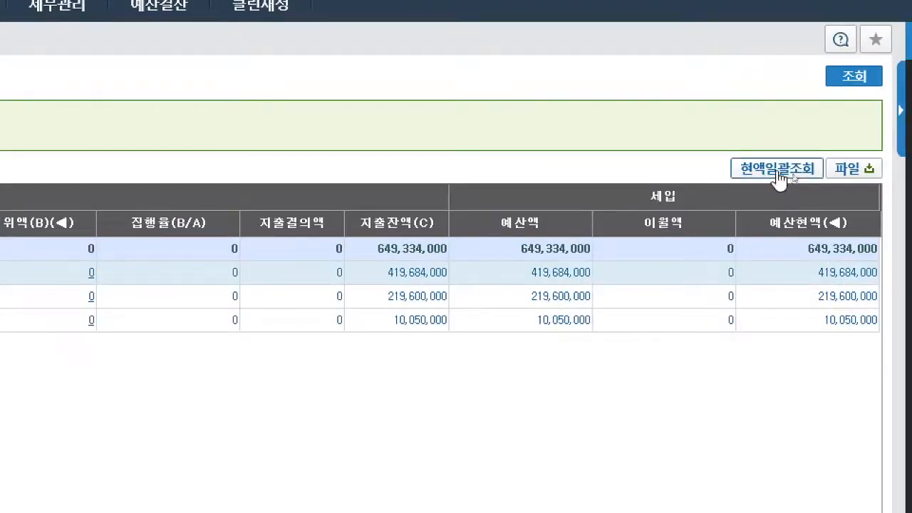
# - Open the 현액일괄조회, browse the budget line items and widen the 산출내역 column to read the full descriptions
pyautogui.click(779, 179)
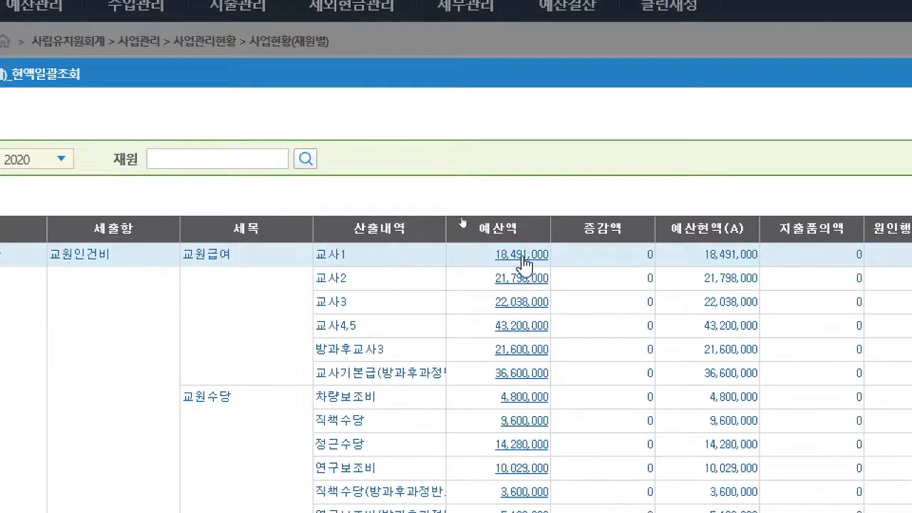
pyautogui.scroll(-3, 570, 322)
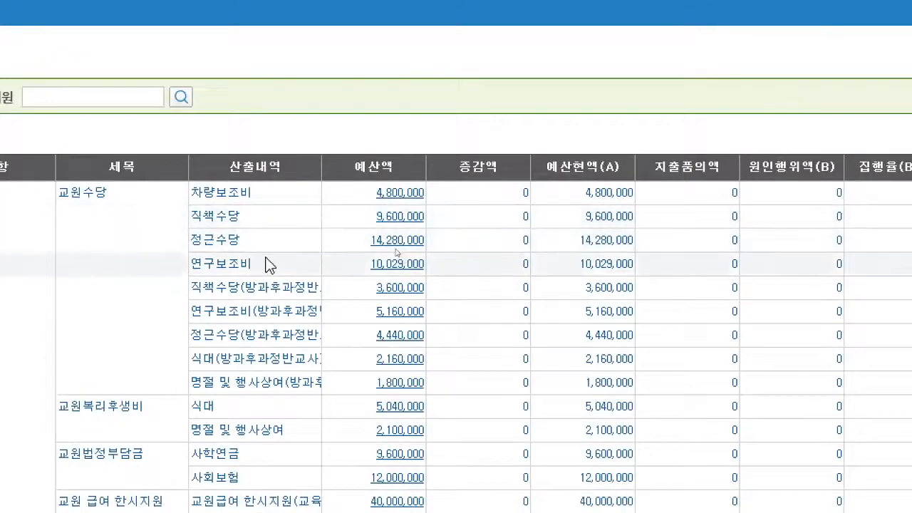
pyautogui.scroll(1, 260, 285)
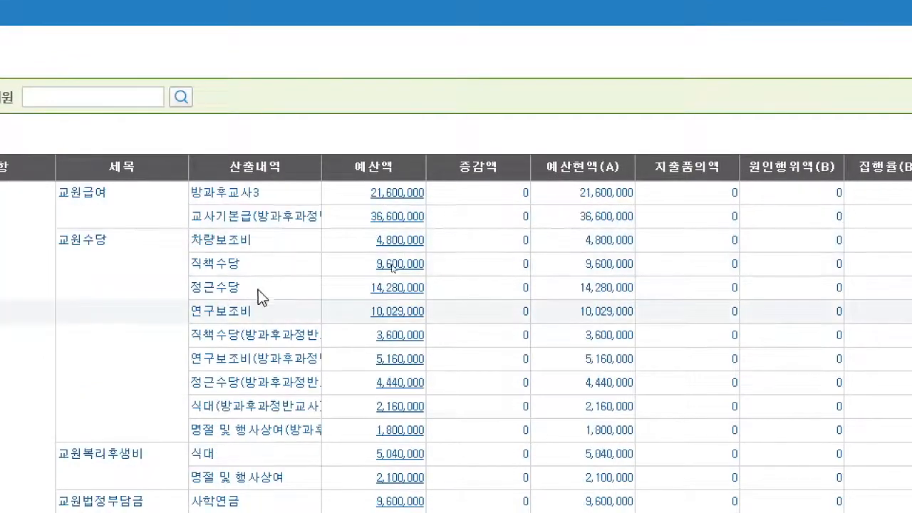
pyautogui.scroll(2, 258, 290)
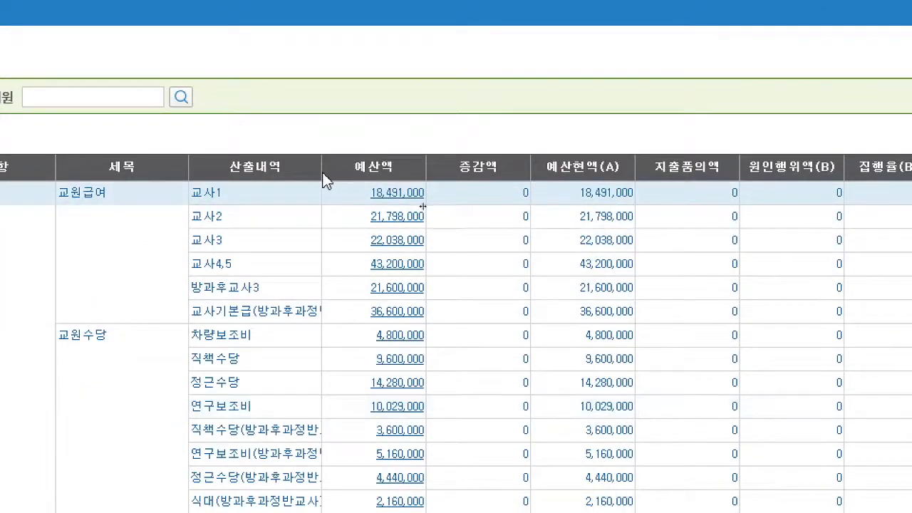
pyautogui.moveTo(321, 175); pyautogui.dragTo(456, 210)
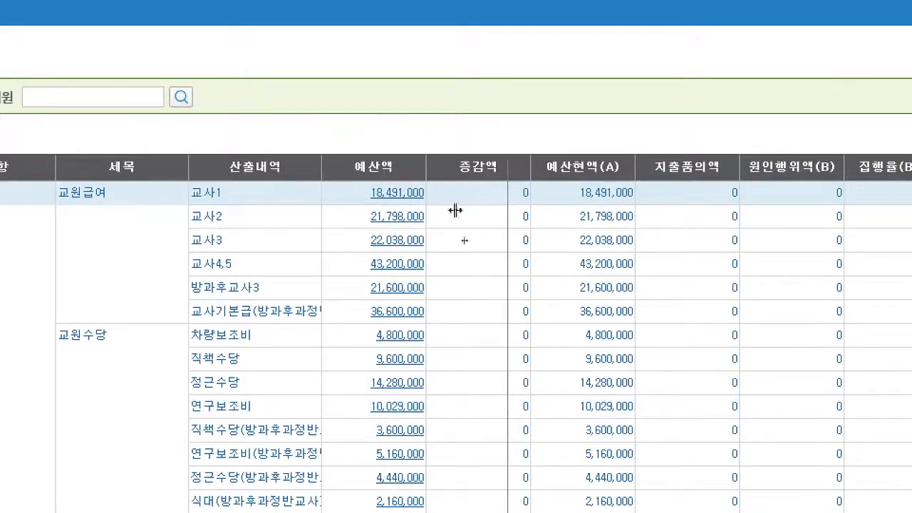
pyautogui.moveTo(376, 285); pyautogui.dragTo(363, 261)
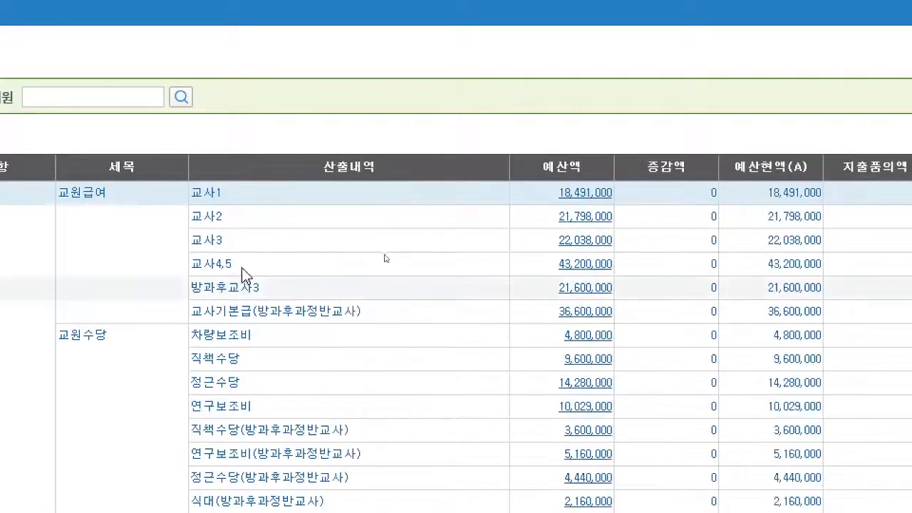
# - Examine the 산출내역 and 예산액 of the line items from 교원급여 through 취득비, including the 교육청 support items, and close the 현액일괄조회
pyautogui.scroll(-5, 266, 293)
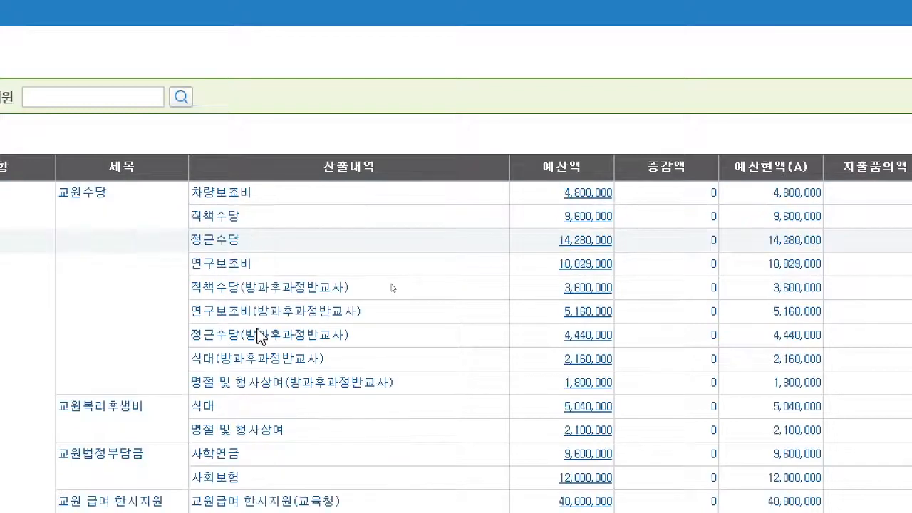
pyautogui.scroll(-1, 257, 331)
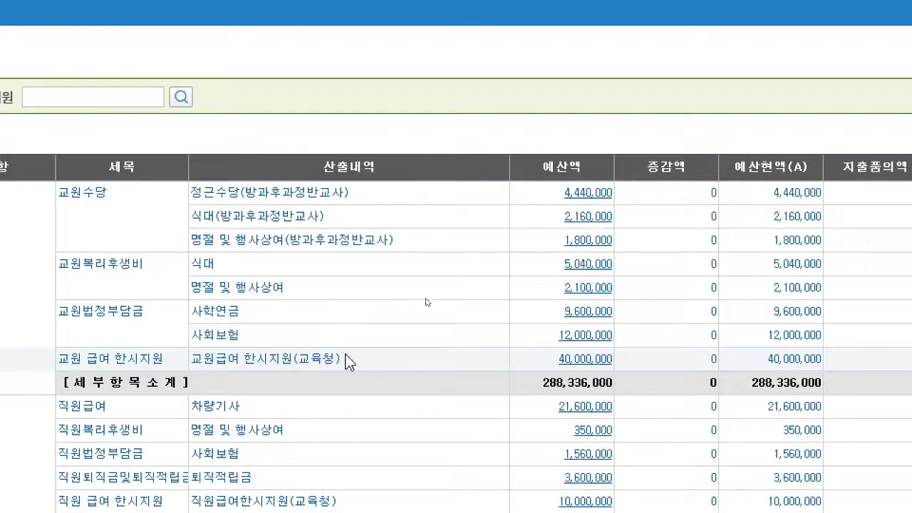
pyautogui.scroll(-2, 292, 366)
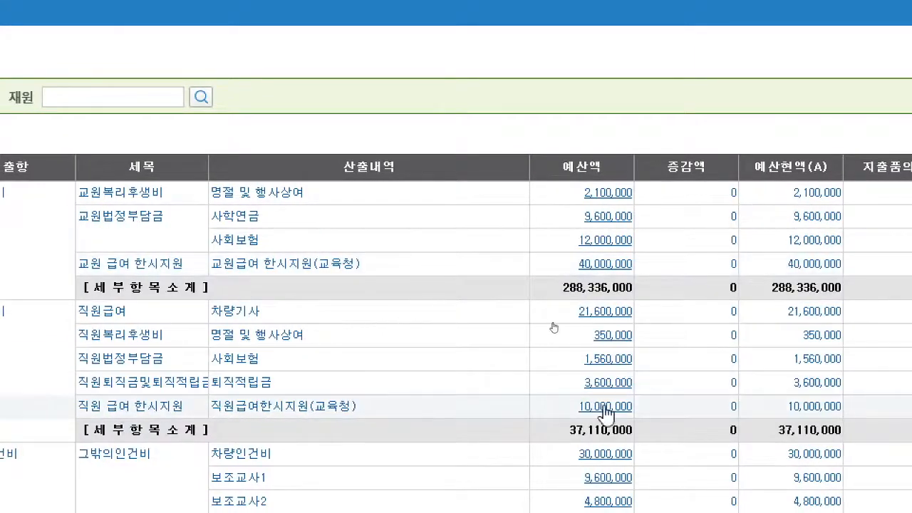
pyautogui.scroll(-3, 258, 376)
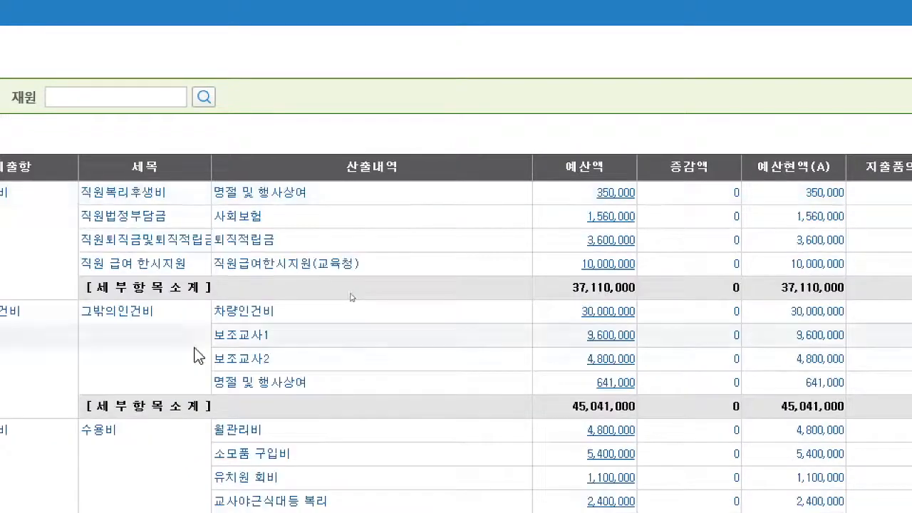
pyautogui.scroll(-2, 148, 328)
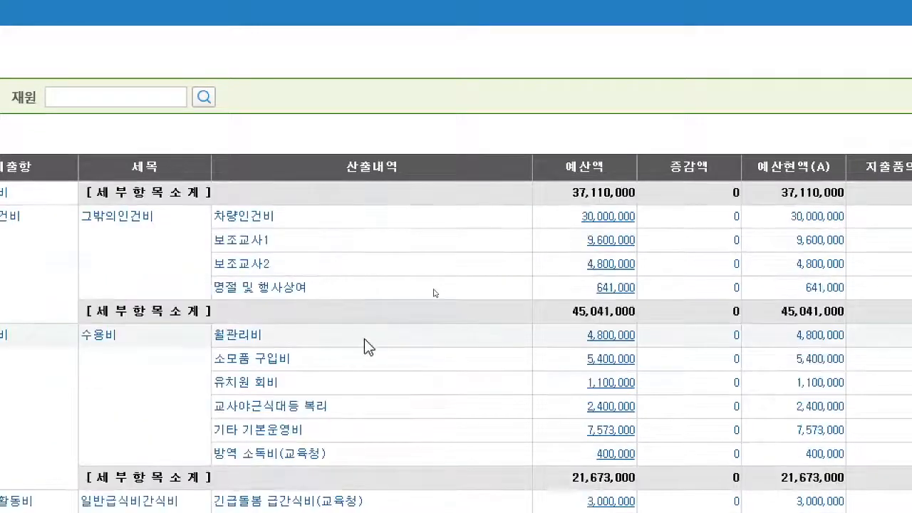
pyautogui.scroll(-1, 371, 335)
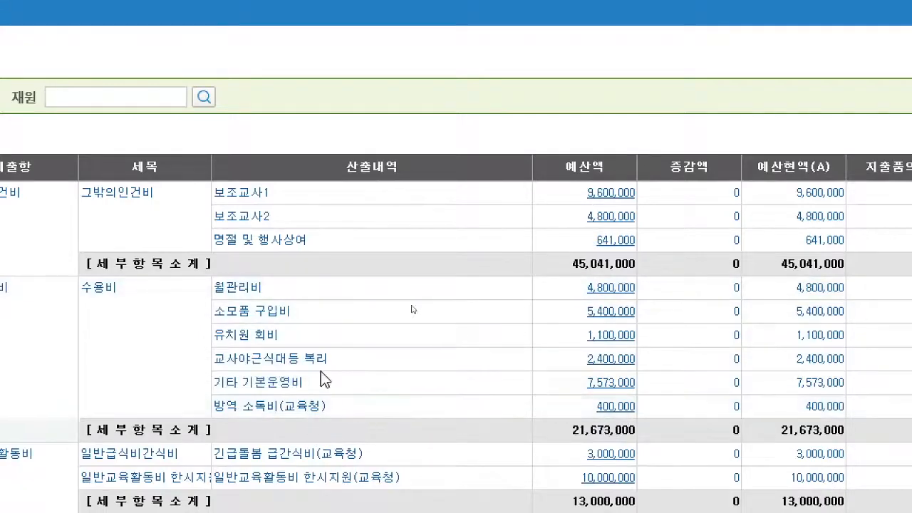
pyautogui.scroll(-2, 337, 424)
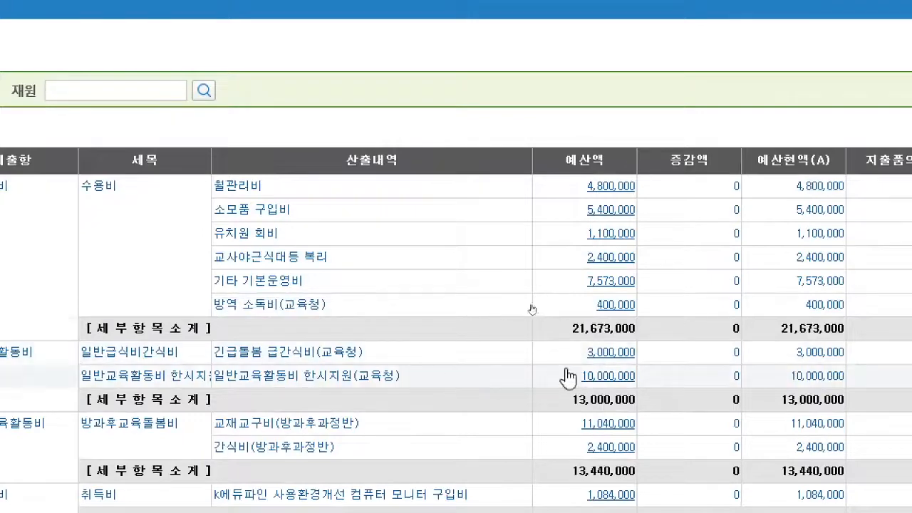
pyautogui.scroll(-2, 192, 184)
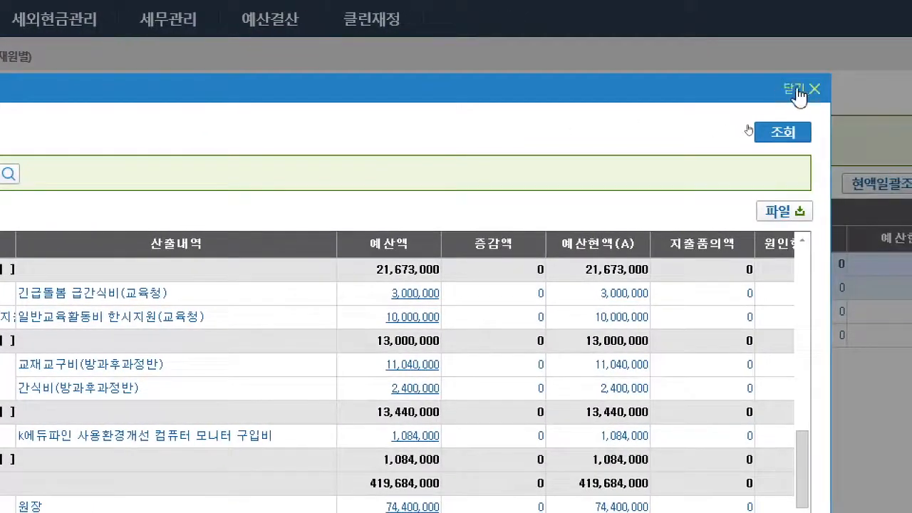
pyautogui.click(797, 89)
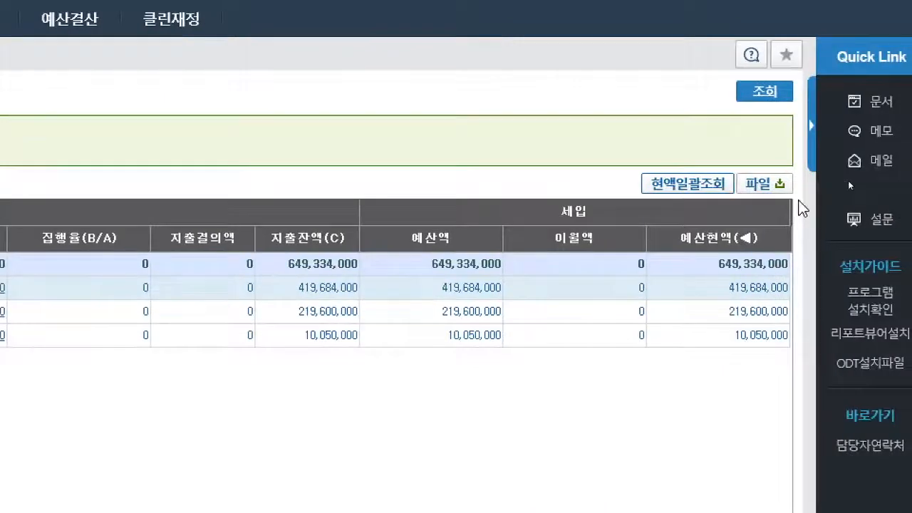